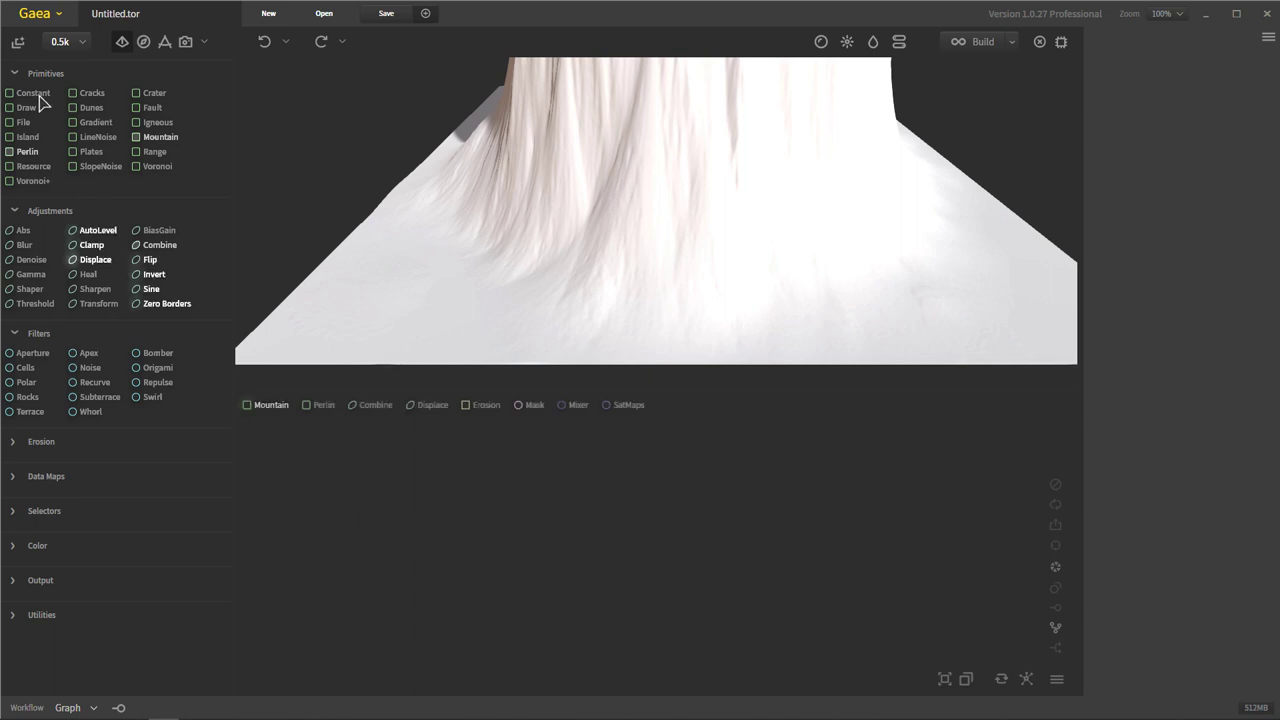
Add a Constant primitive node to the empty graph and move it into position.
left_click_drag(30, 93, 348, 562)
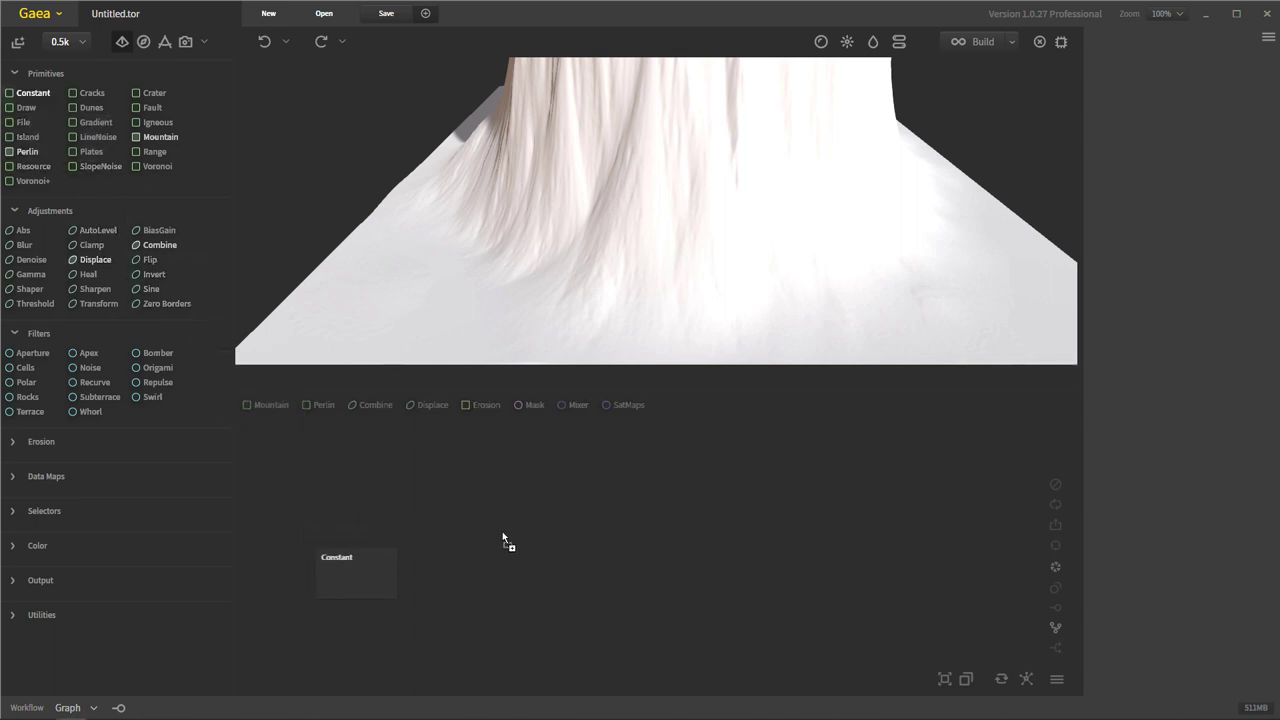
left_click_drag(503, 535, 501, 537)
left_click_drag(395, 590, 456, 571)
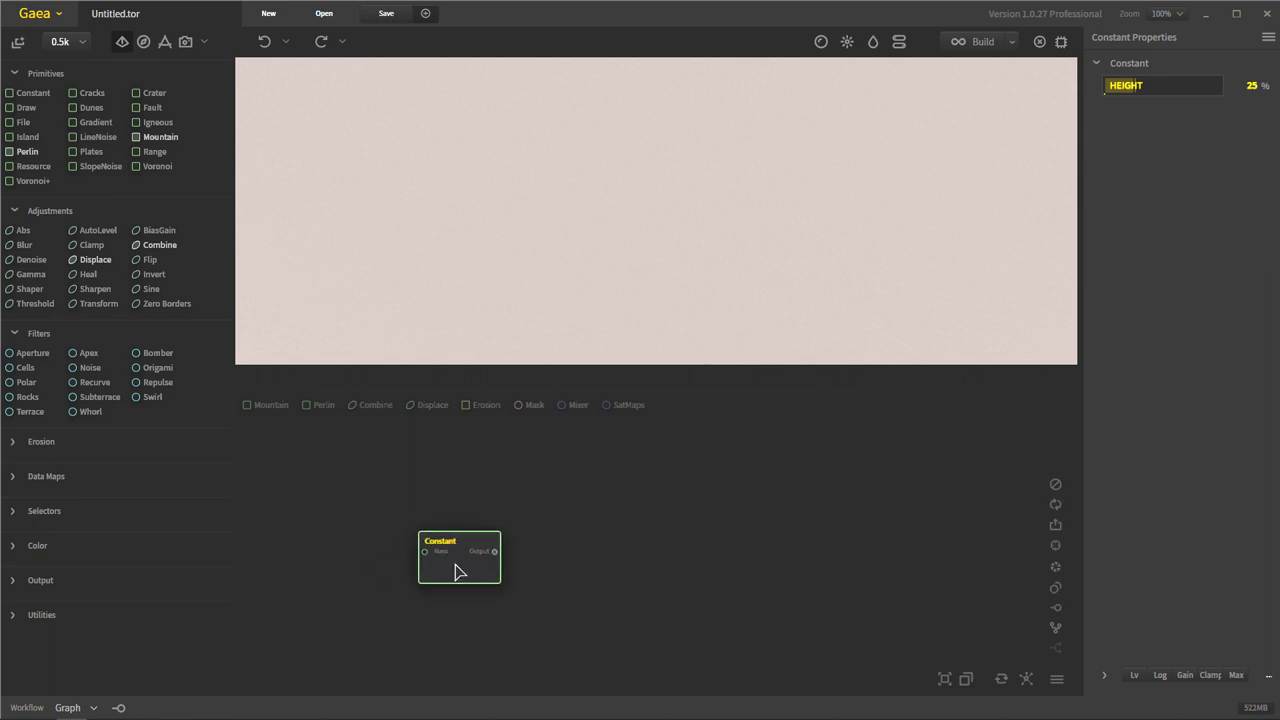
double_click(456, 571)
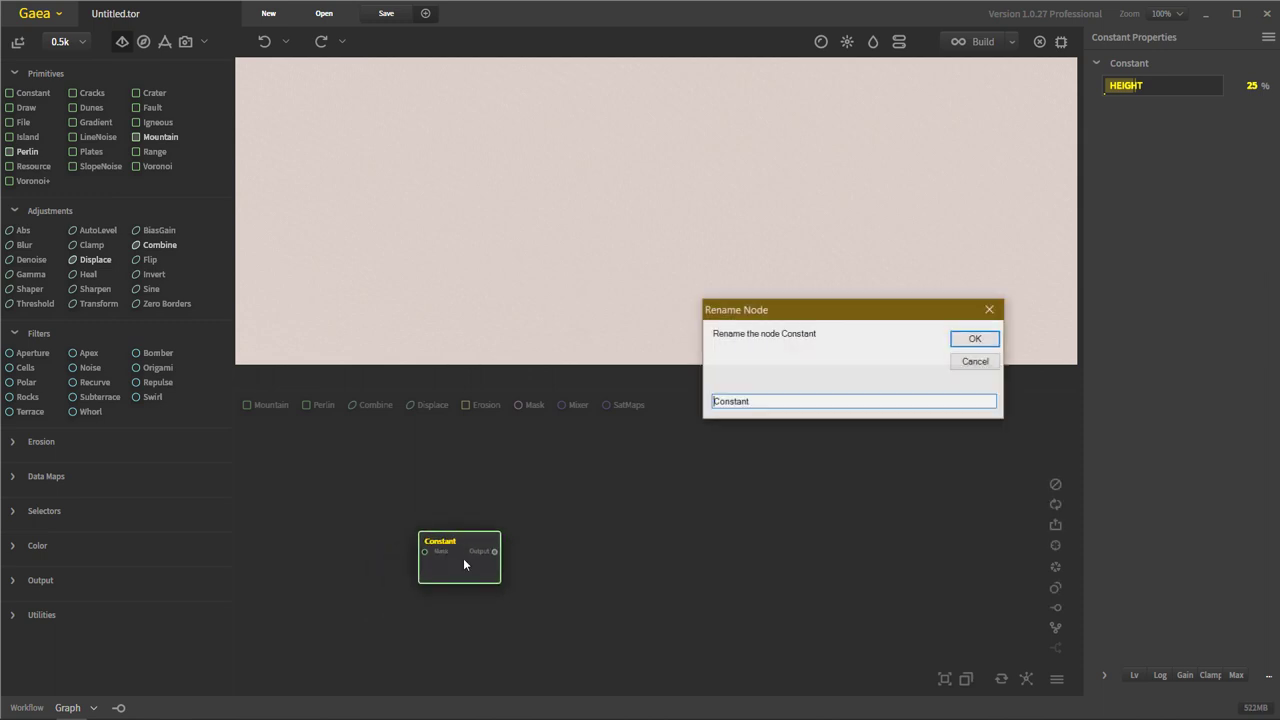
left_click(989, 362)
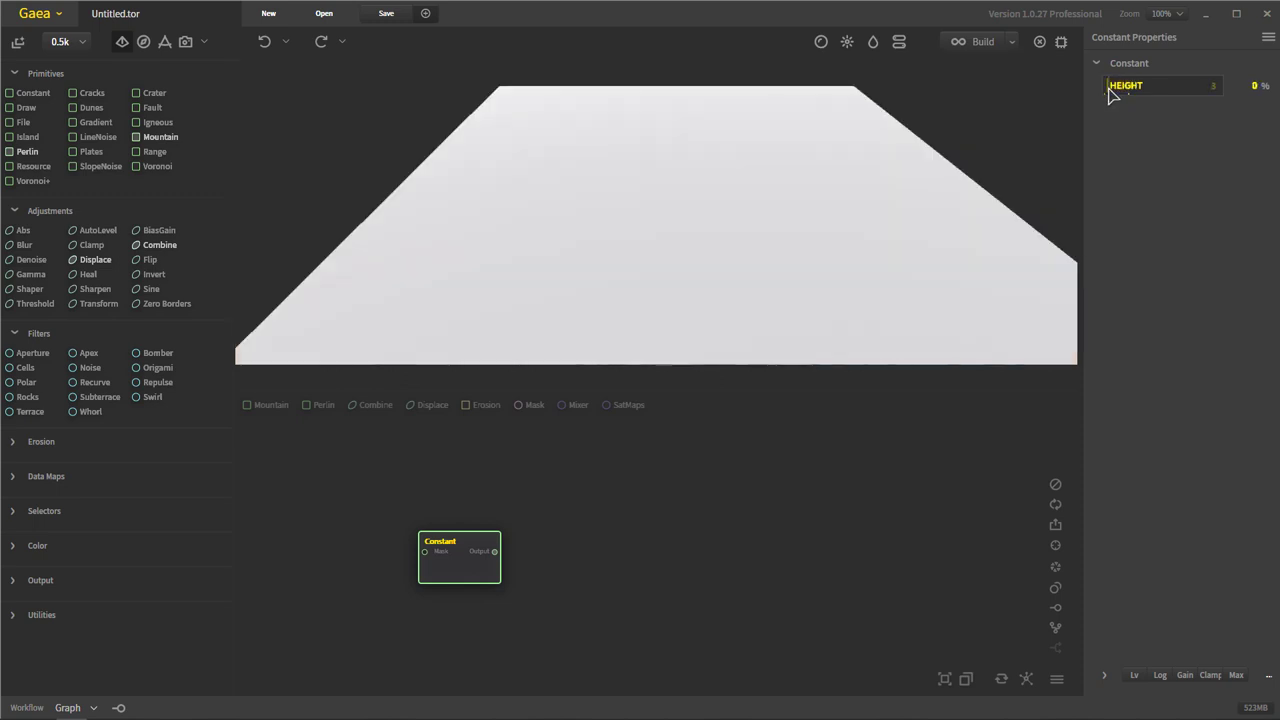
Raise the Constant node's height to 100%, then lower it to 8%.
left_click_drag(1106, 87, 1234, 94)
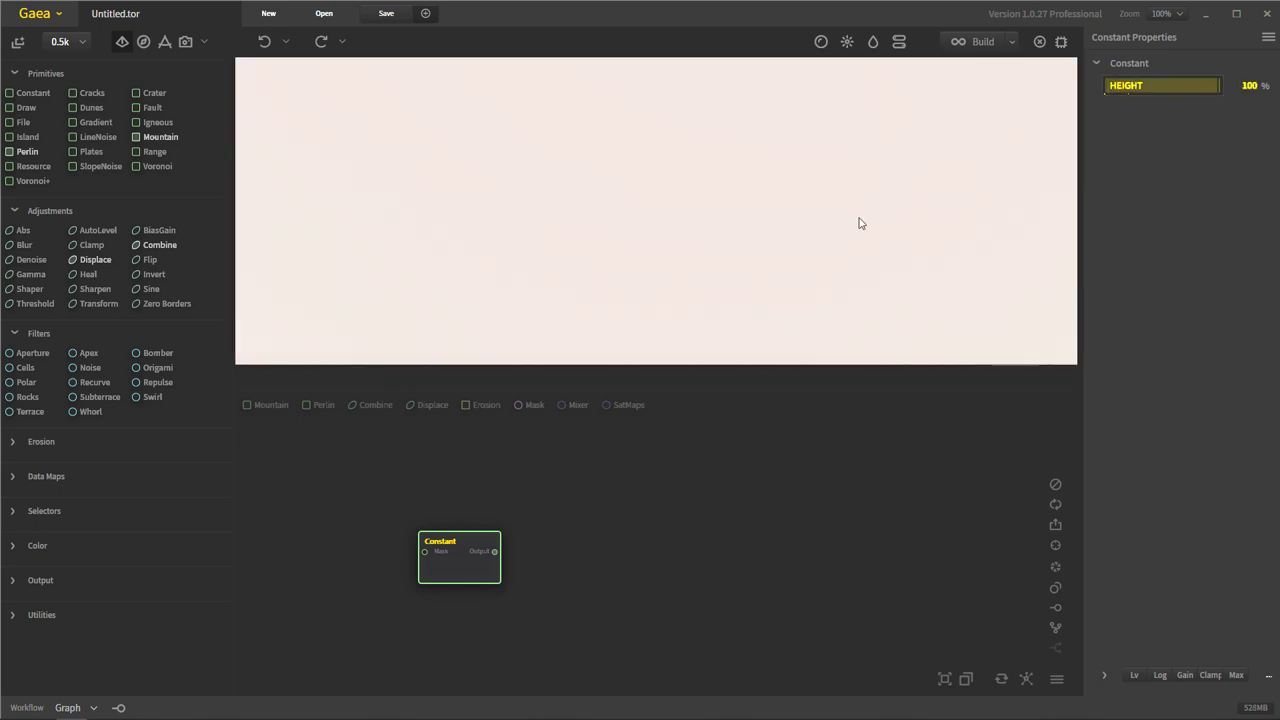
left_click_drag(859, 223, 1002, 127)
left_click(1141, 88)
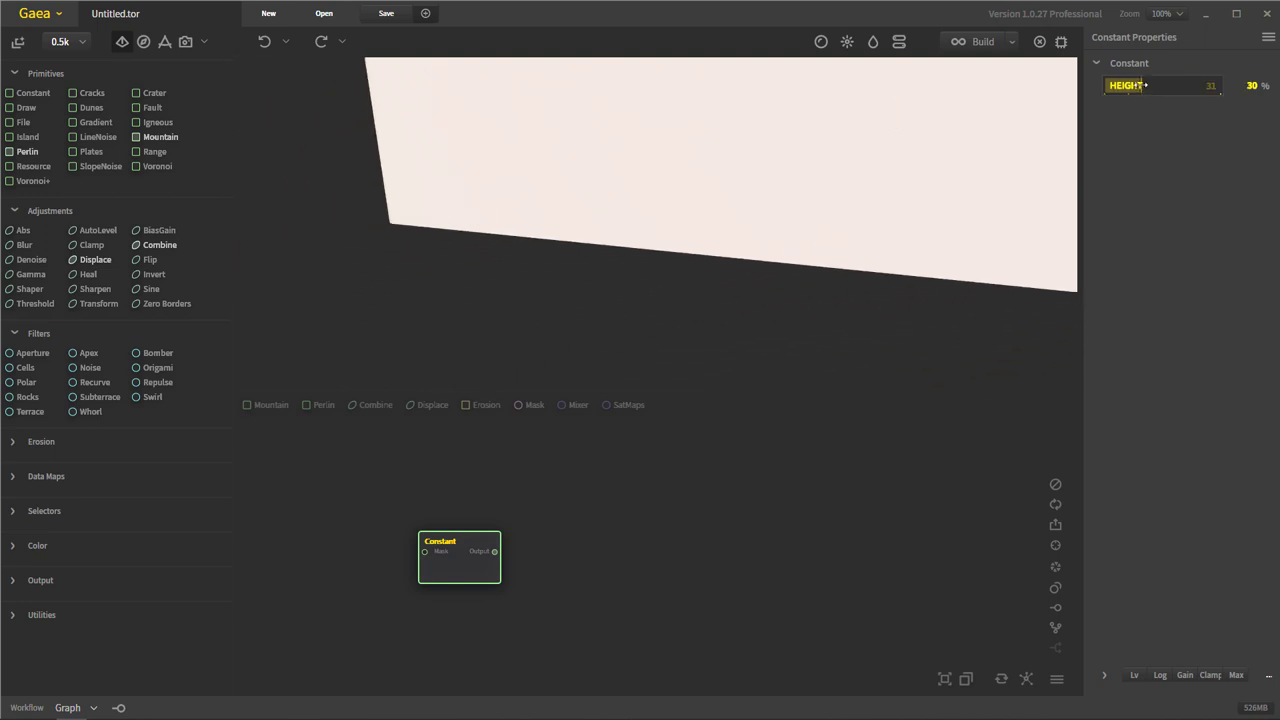
left_click_drag(767, 212, 820, 180)
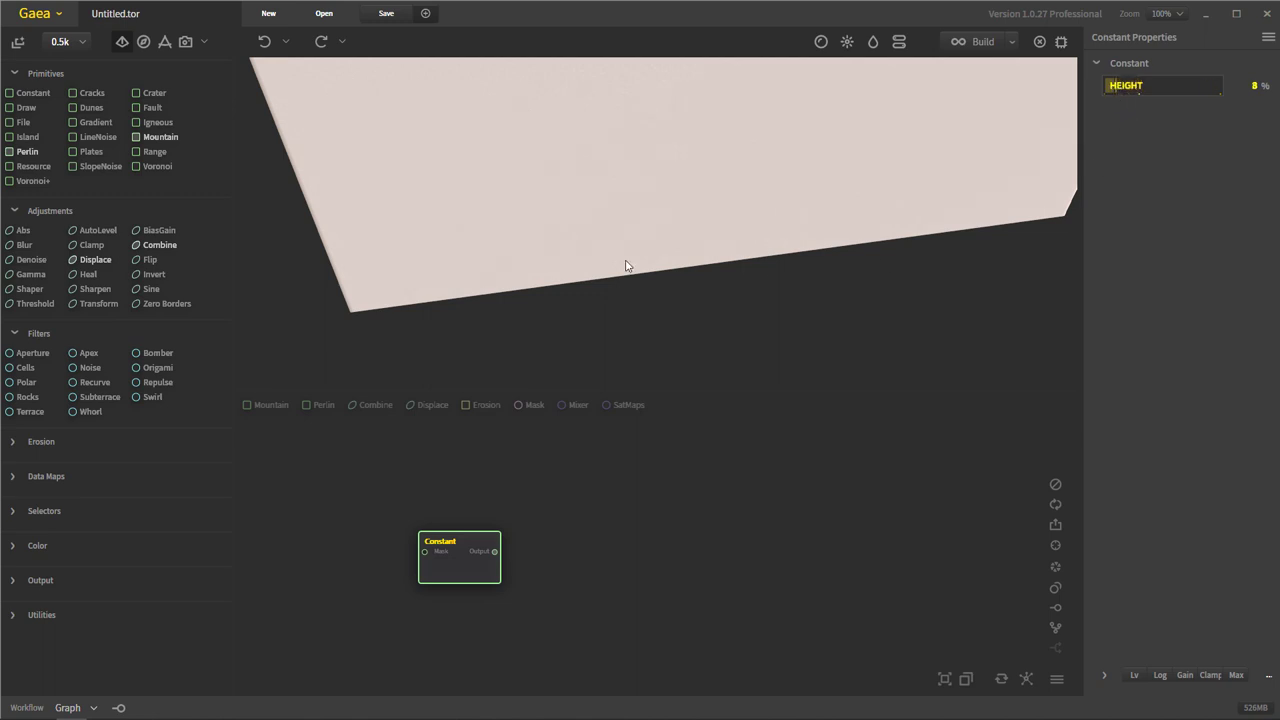
Set the Constant node's height to 2% and examine the flat slab from several angles.
left_click_drag(626, 265, 760, 150)
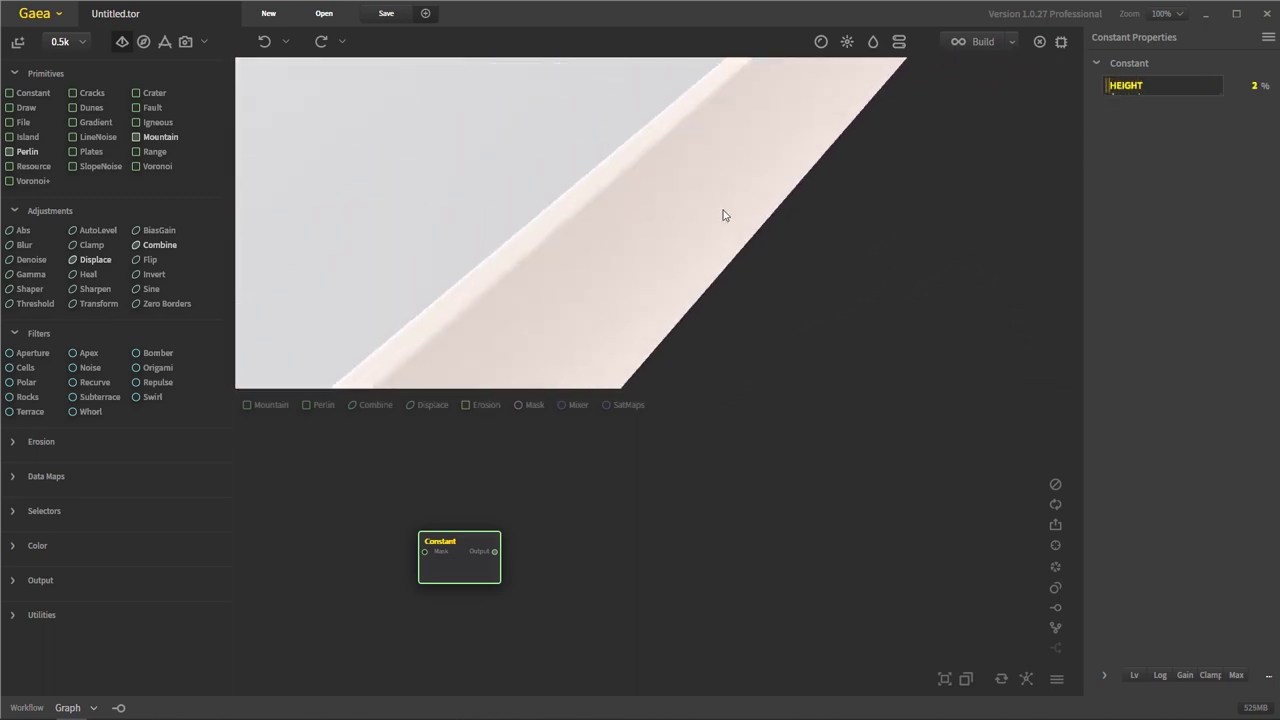
left_click_drag(725, 215, 672, 186)
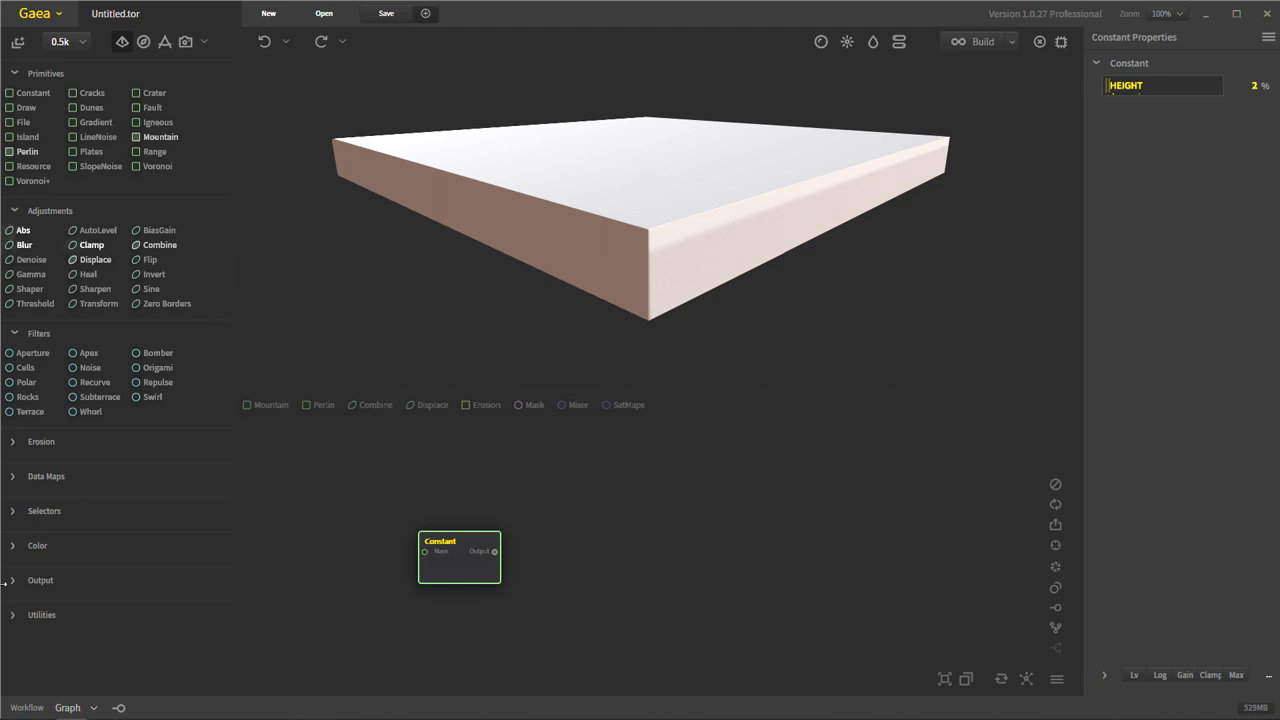
left_click_drag(746, 217, 702, 218)
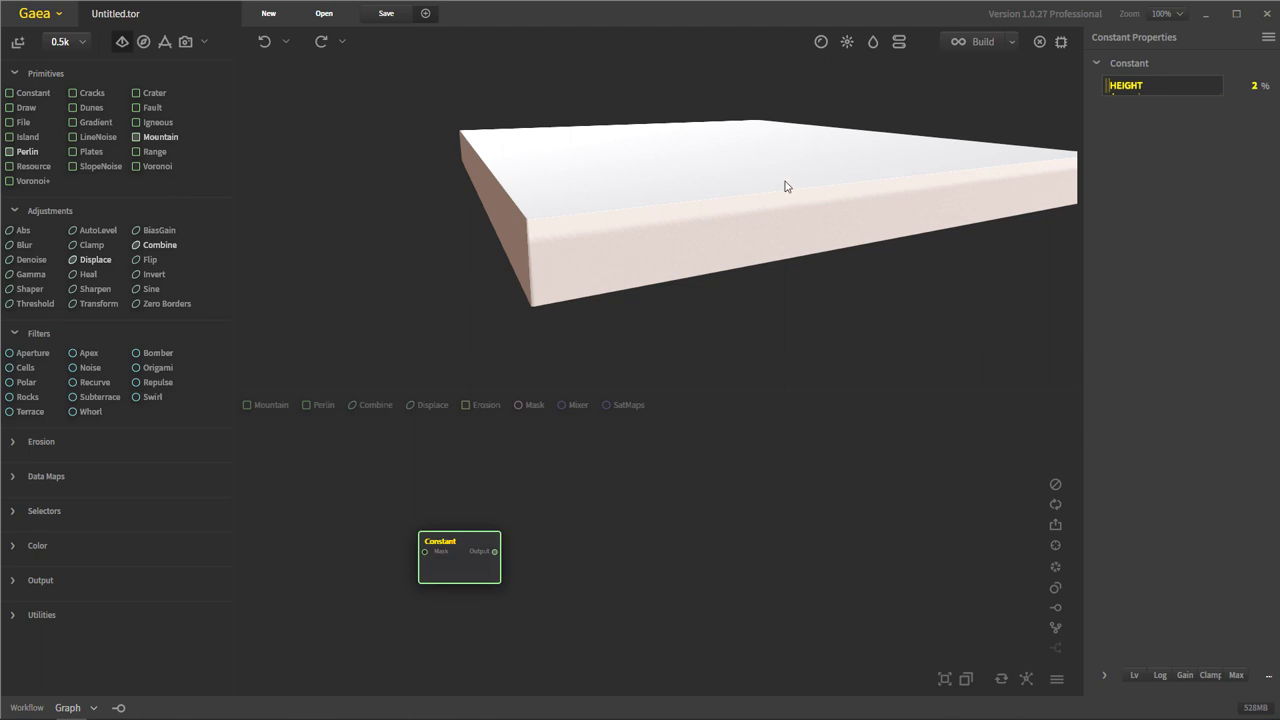
mouse_move(744, 176)
left_mouse_down()
mouse_move(740, 197)
mouse_move(760, 180)
mouse_move(736, 183)
left_mouse_up()
left_click_drag(607, 184, 647, 156)
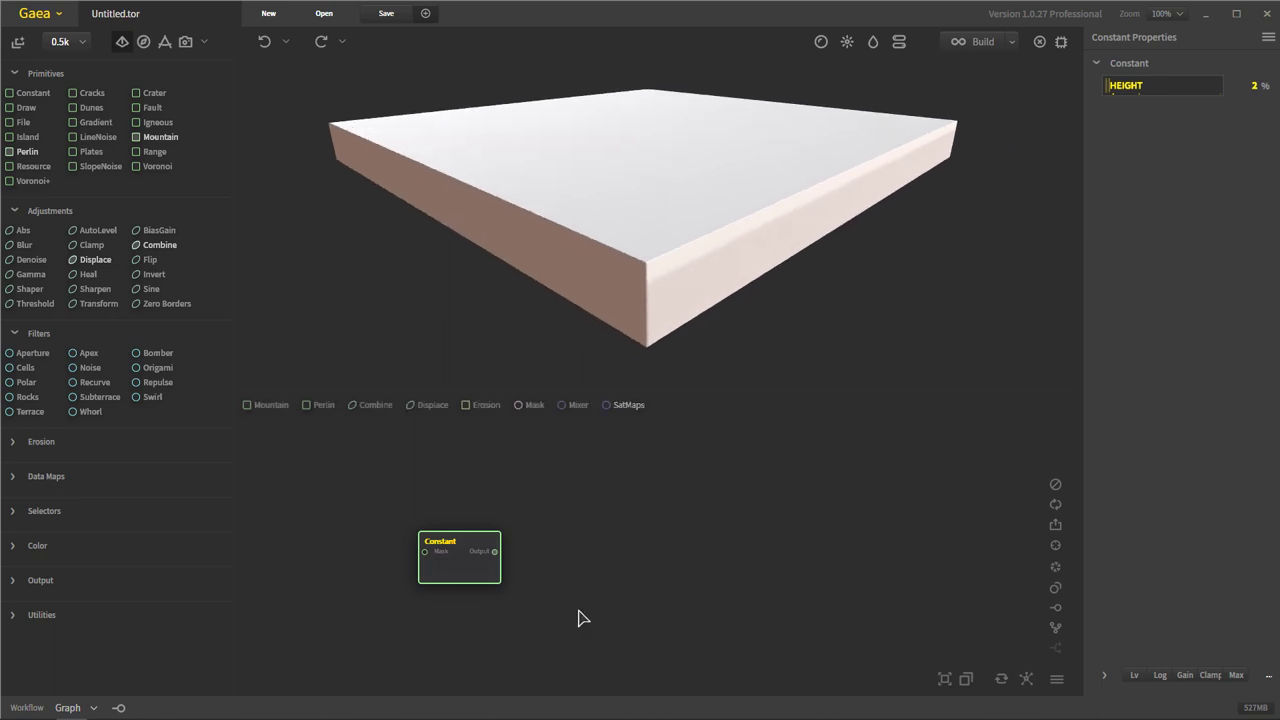
Delete the Constant node from the graph.
left_click_drag(594, 648, 350, 470)
key("Delete")
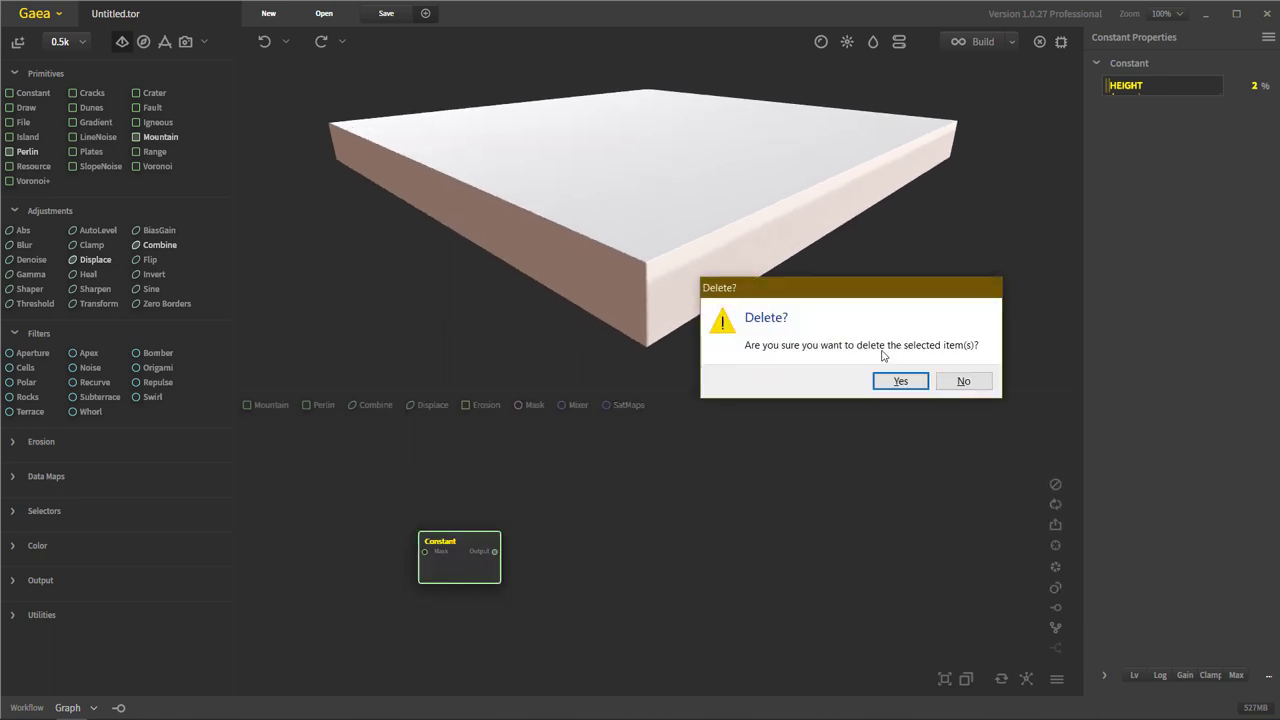
left_click(890, 380)
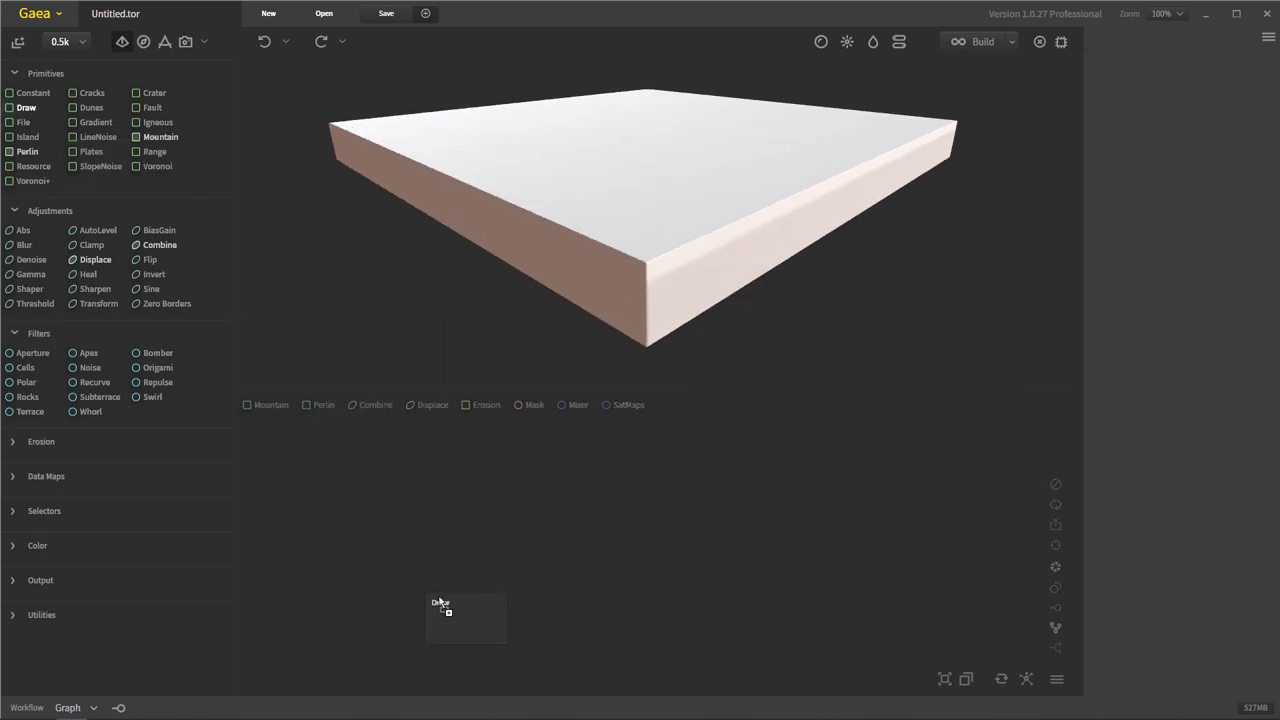
Add a Draw primitive node to the graph and open its Guide Editor.
left_click_drag(471, 667, 440, 577)
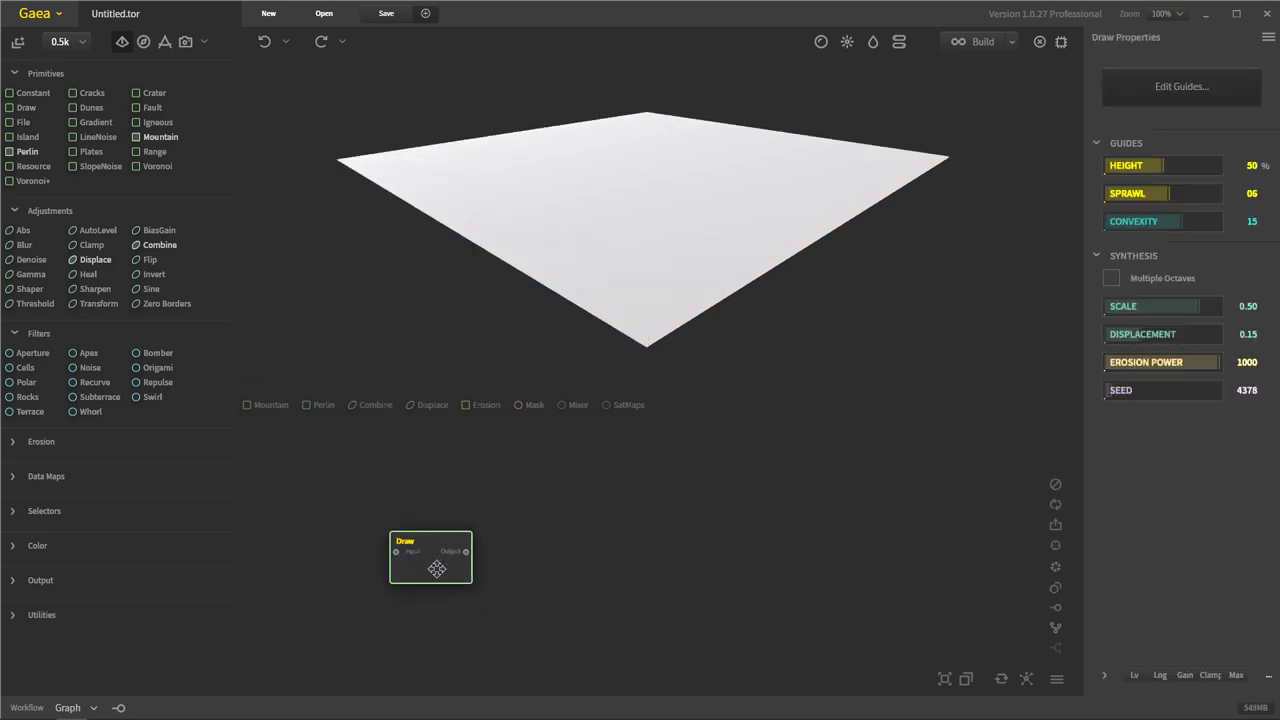
mouse_move(654, 231)
left_mouse_down()
mouse_move(553, 260)
mouse_move(646, 200)
mouse_move(646, 226)
left_mouse_up()
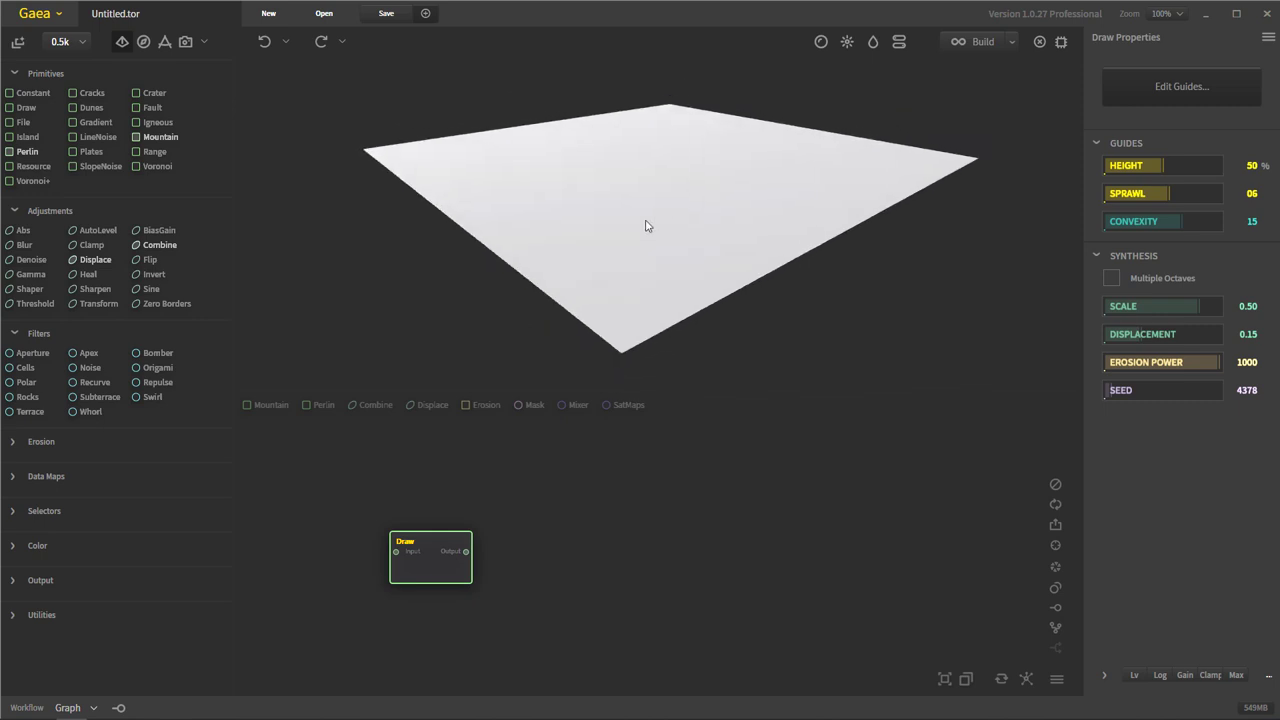
left_click(1182, 86)
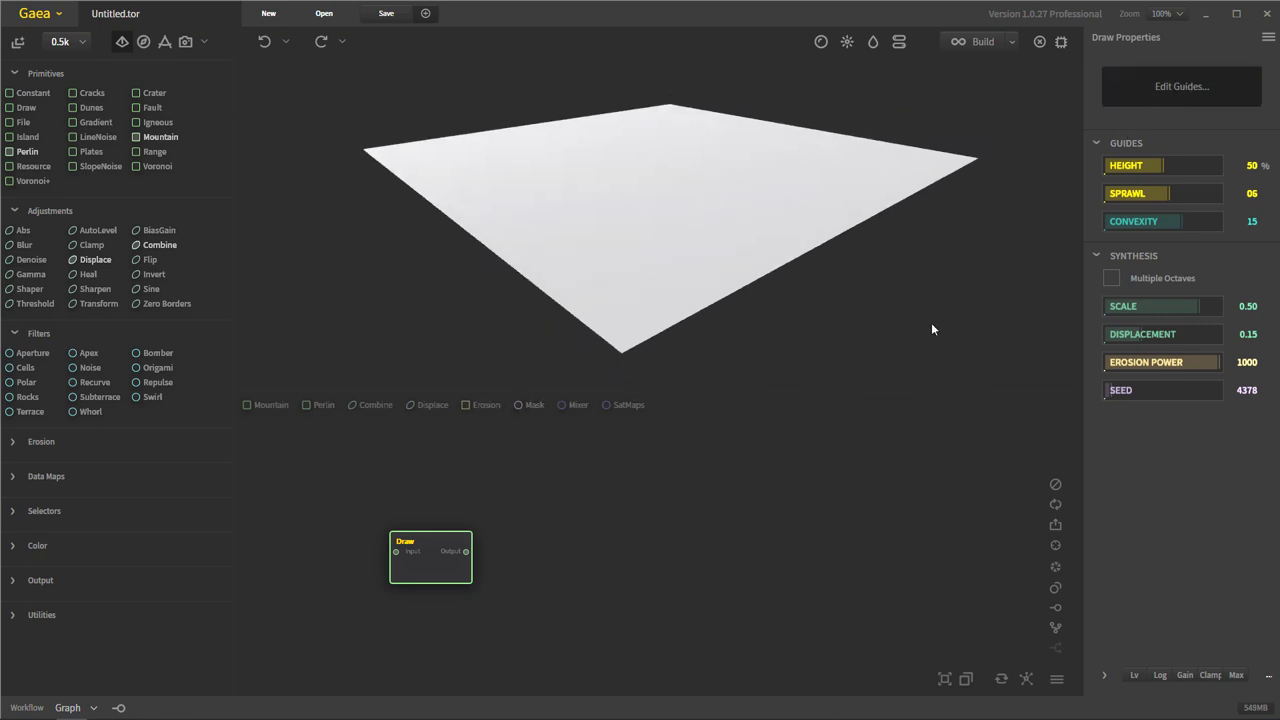
left_click_drag(379, 36, 1009, 44)
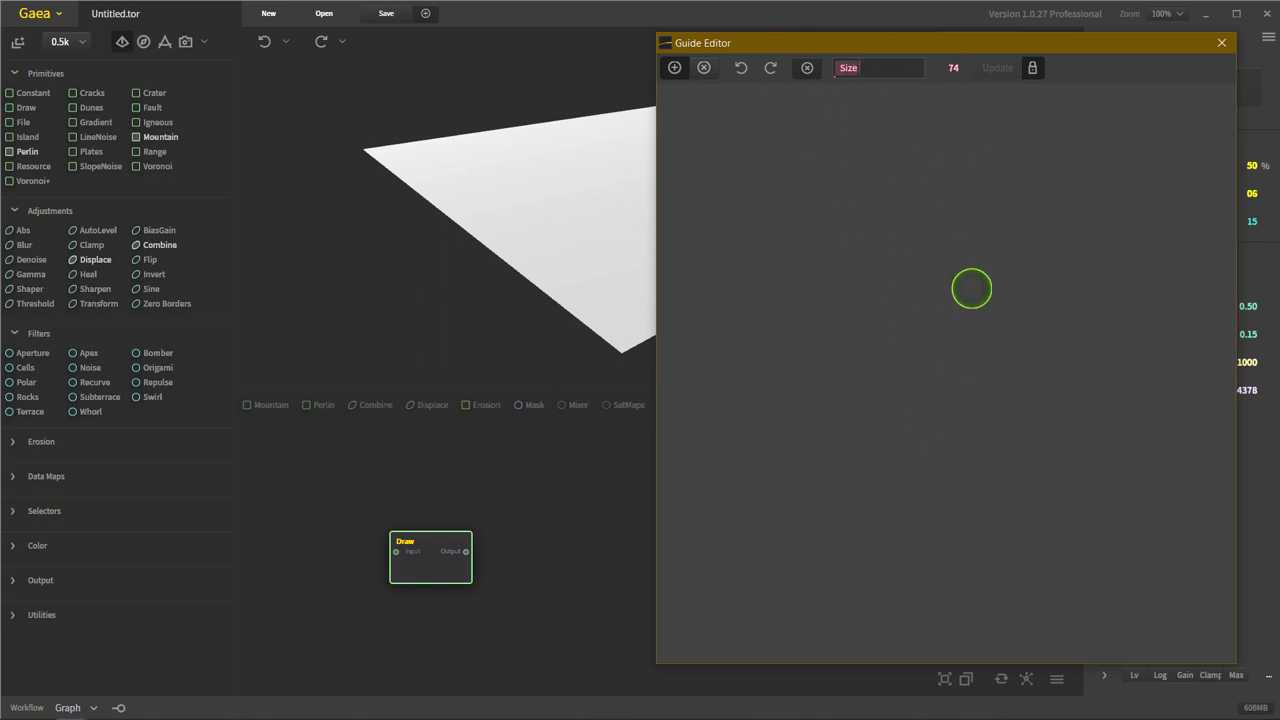
Set the guide brush size to 163, paint a large filled rounded shape, and move the editor aside to view the terrain.
left_click(889, 70)
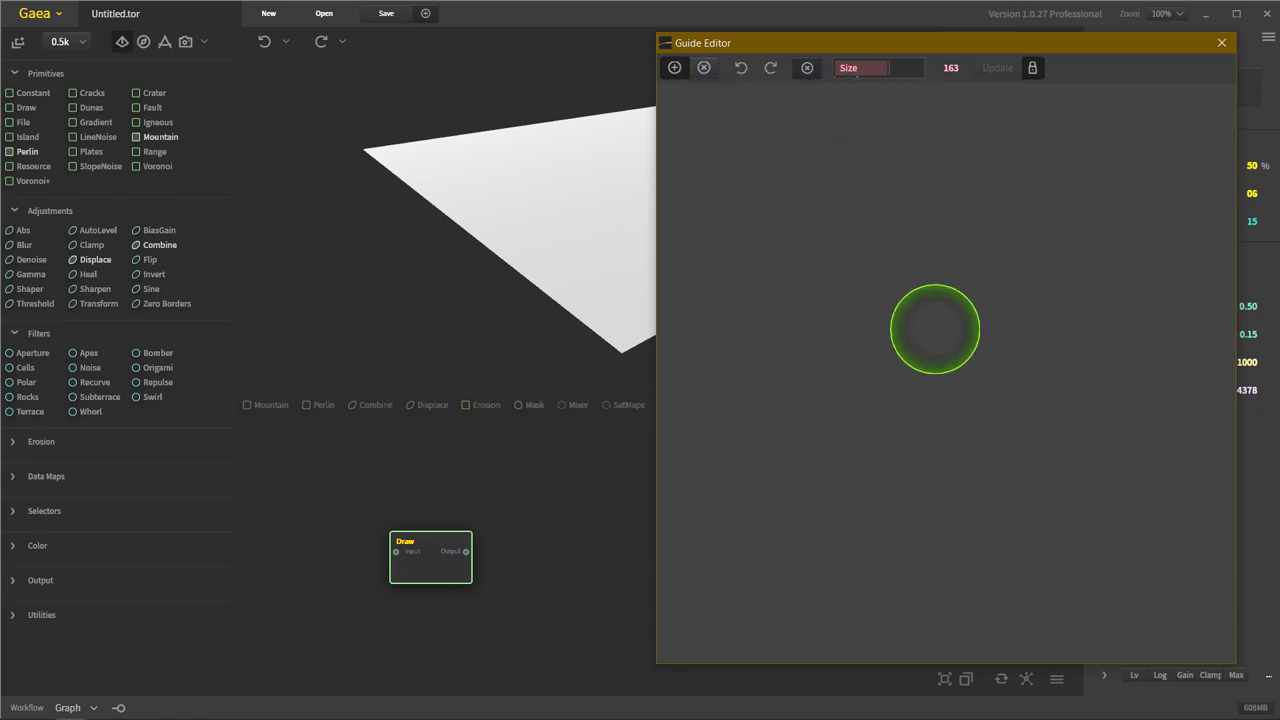
mouse_move(931, 330)
left_mouse_down()
mouse_move(931, 354)
mouse_move(883, 420)
mouse_move(943, 549)
left_mouse_up()
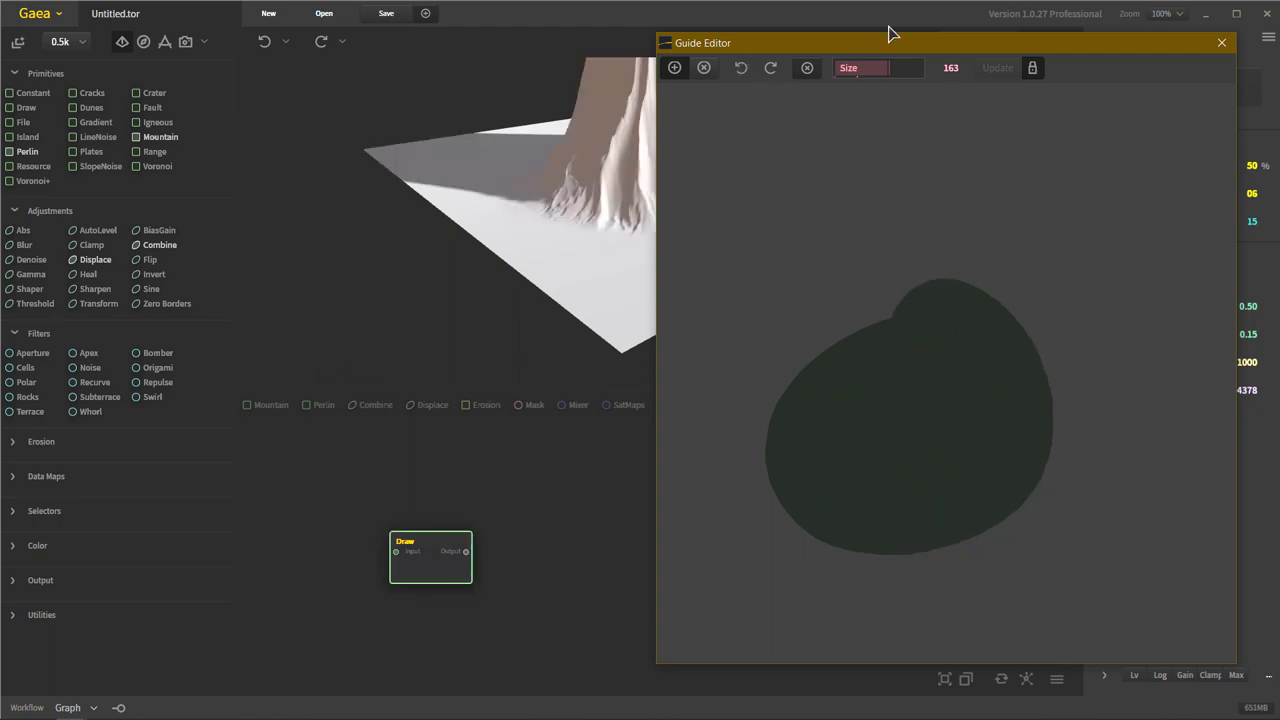
left_click_drag(878, 45, 1242, 98)
left_click_drag(703, 166, 628, 144)
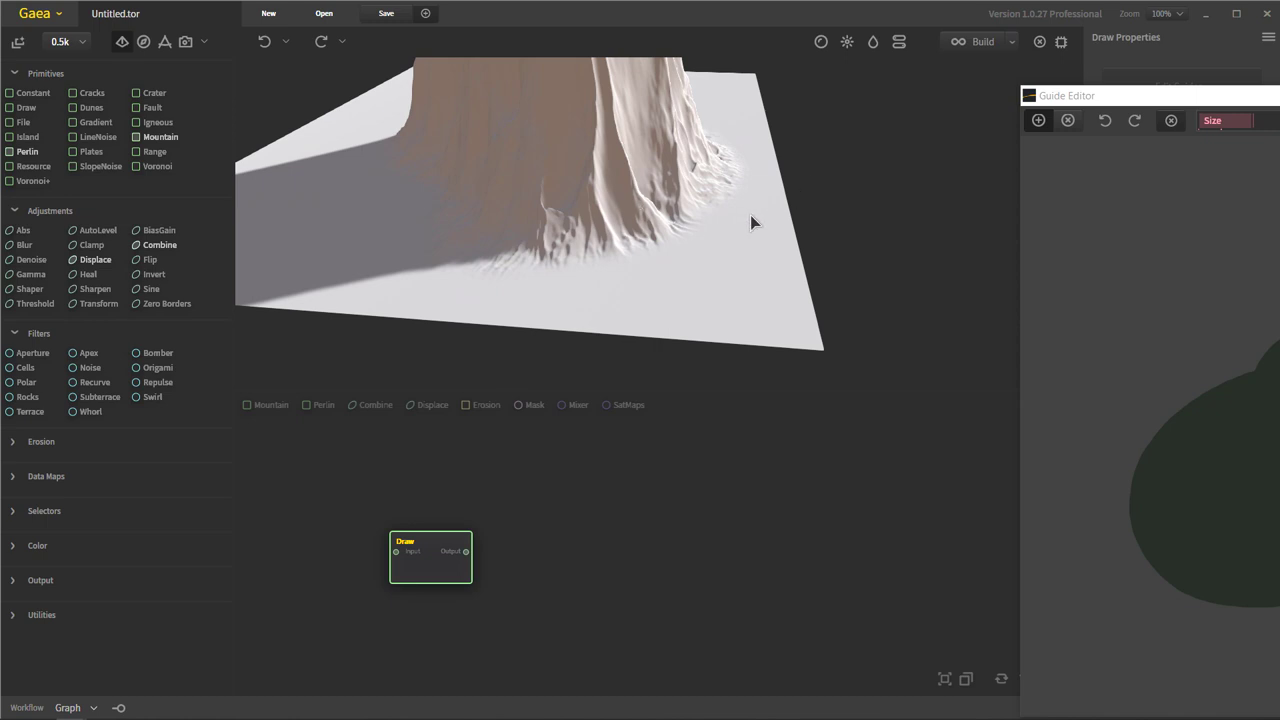
Increase the scale in the terrain definition so the drawn mountain has flatter proportions.
left_click_drag(752, 222, 980, 47)
left_click(1012, 43)
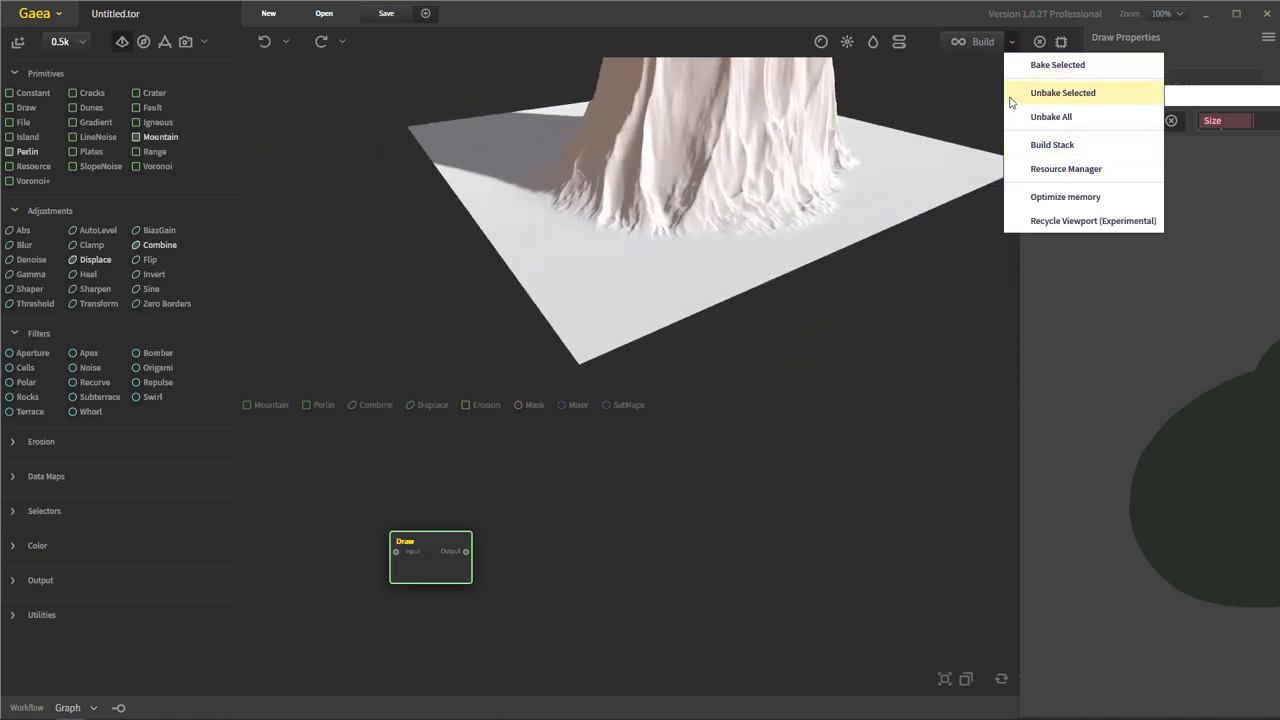
left_click(899, 42)
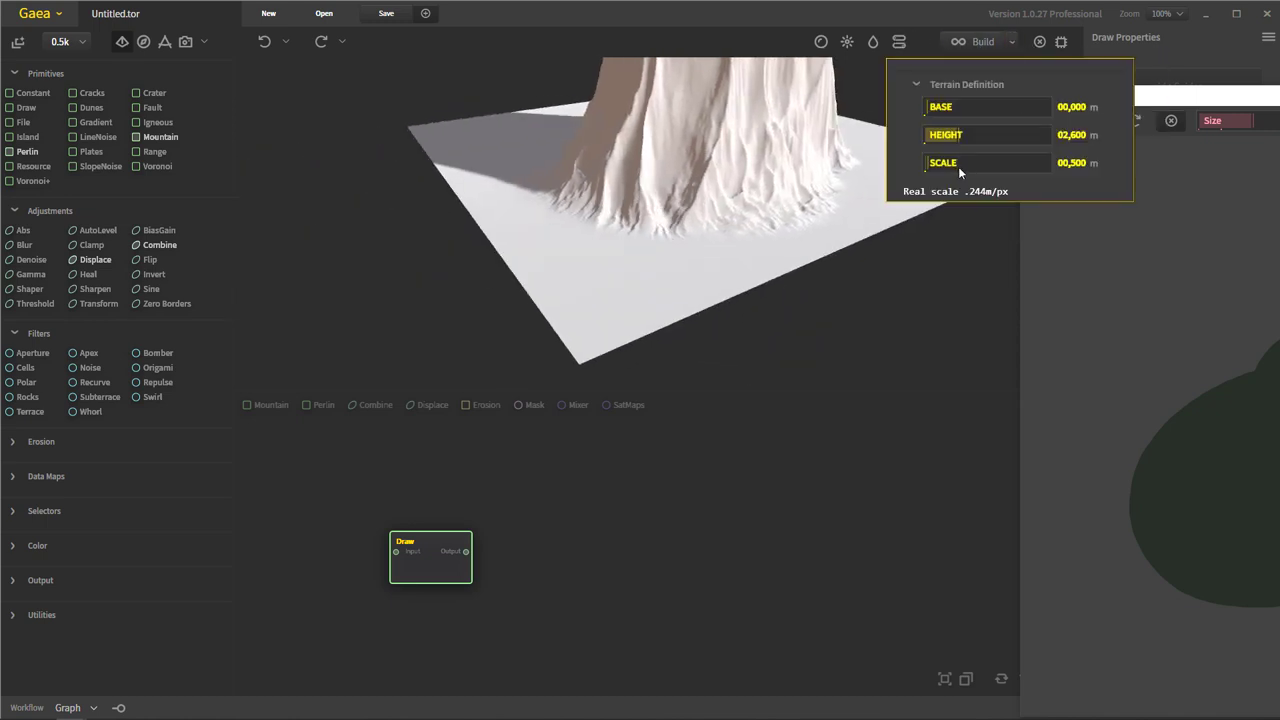
left_click(958, 166)
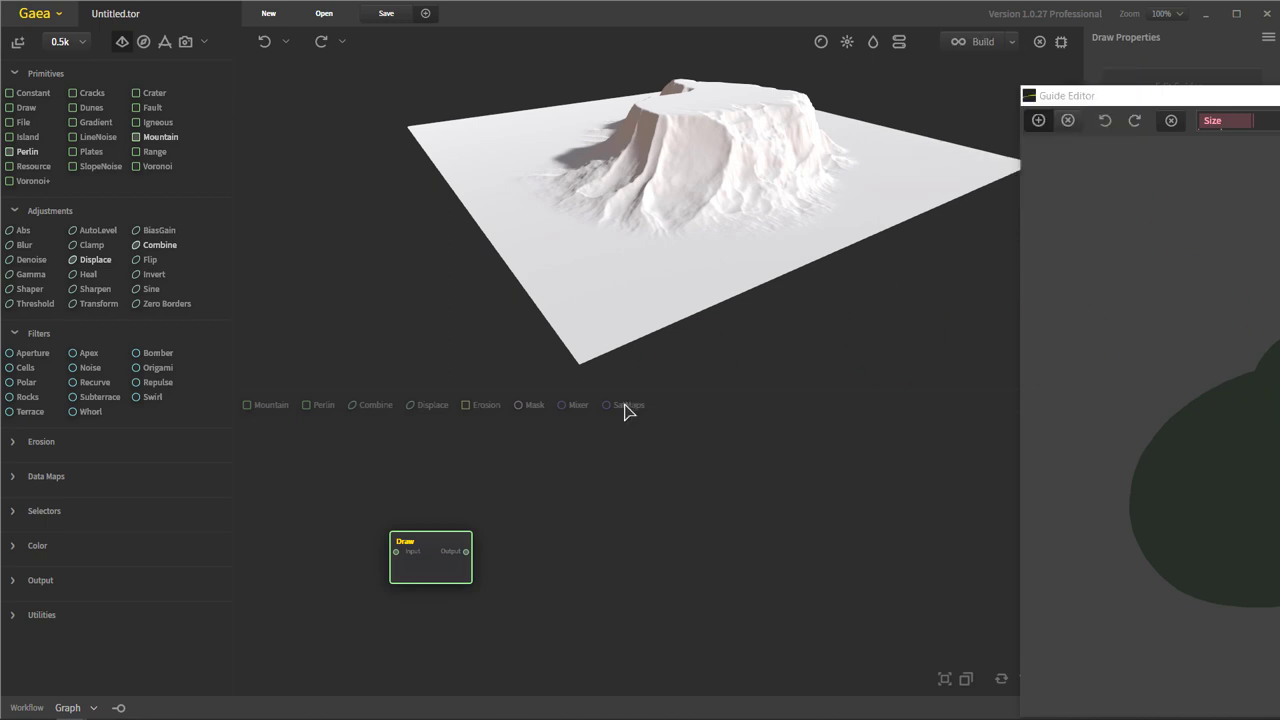
Erase a vertical strip along the left edge of the painted guide shape.
left_click_drag(705, 211, 727, 170)
scroll(695, 117, "up", 3)
left_click_drag(695, 117, 655, 371)
scroll(684, 144, "up", 1)
left_click_drag(684, 149, 592, 204)
left_click_drag(720, 293, 745, 210)
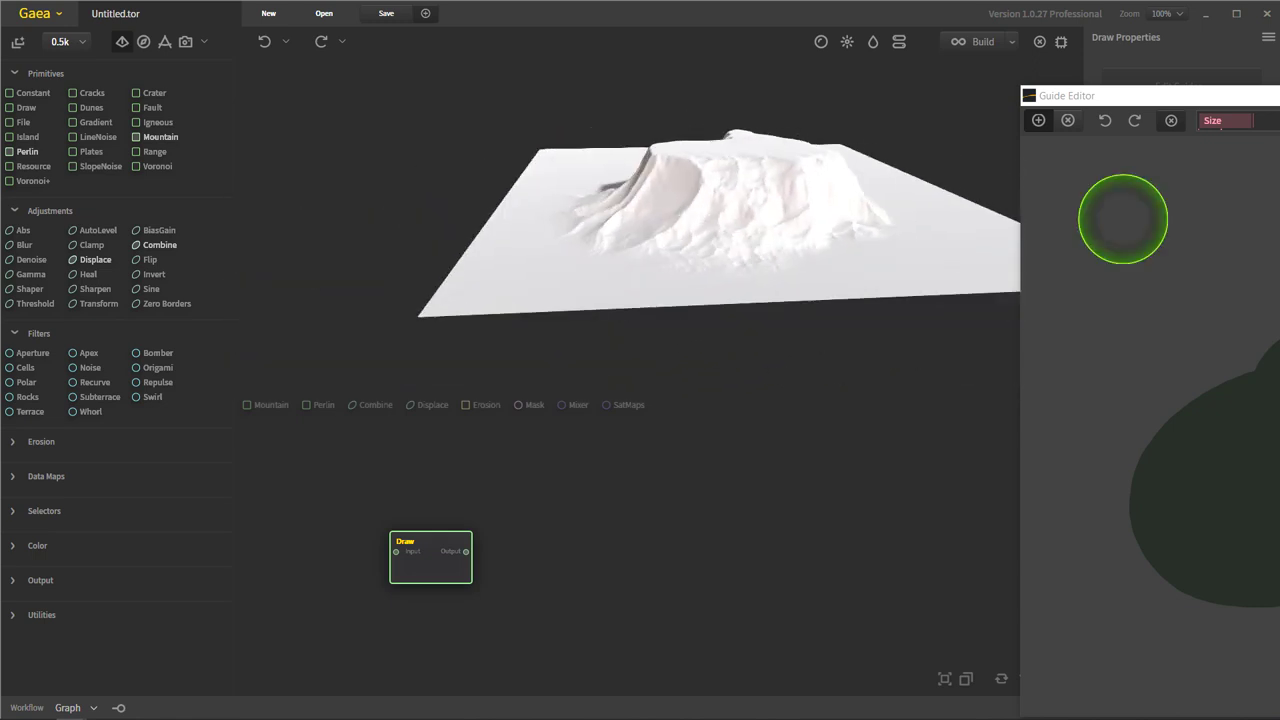
left_click(1068, 120)
left_click_drag(1115, 430, 1143, 657)
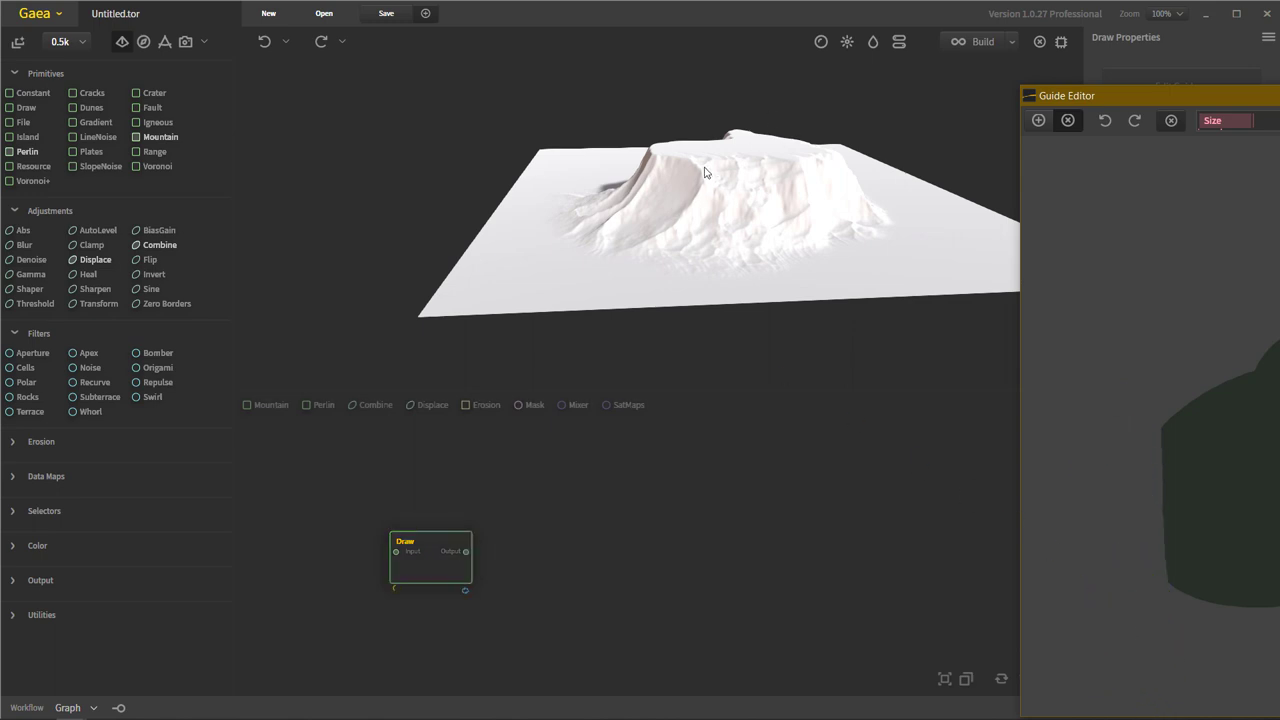
Erase the rest of the painted guide shape.
left_click_drag(711, 197, 900, 114)
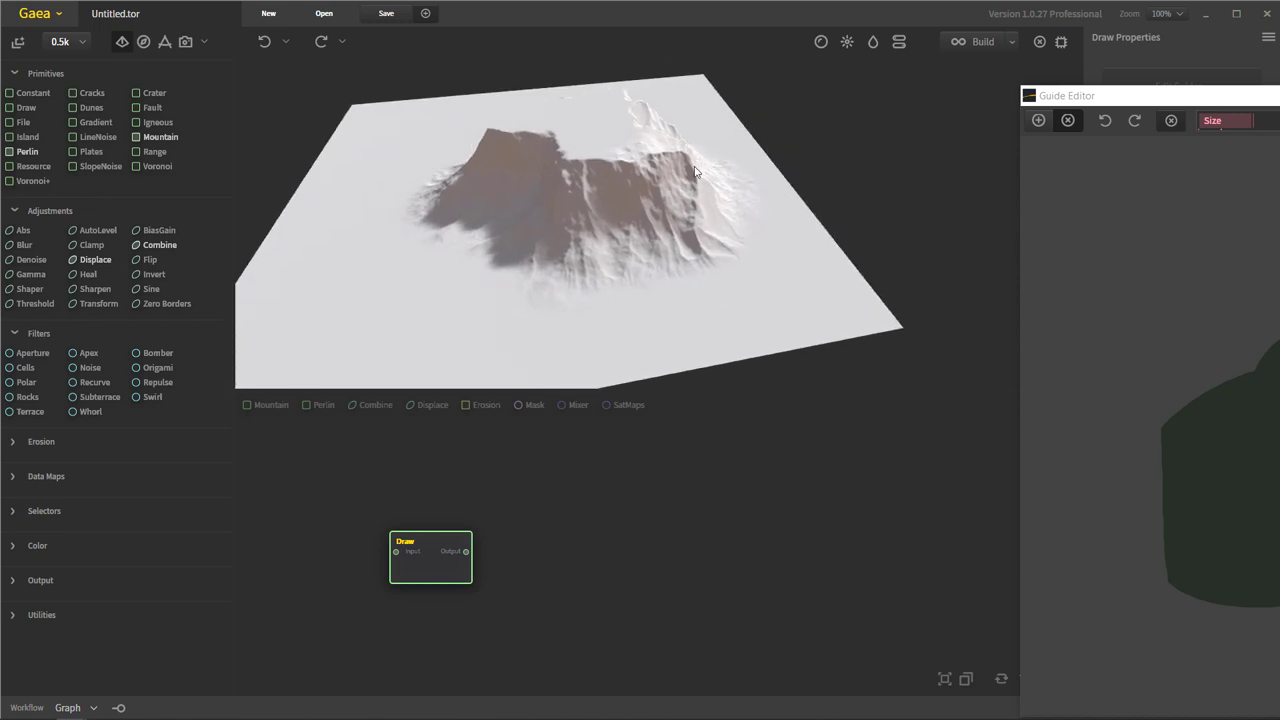
left_click_drag(697, 172, 451, 143)
left_click(1220, 127)
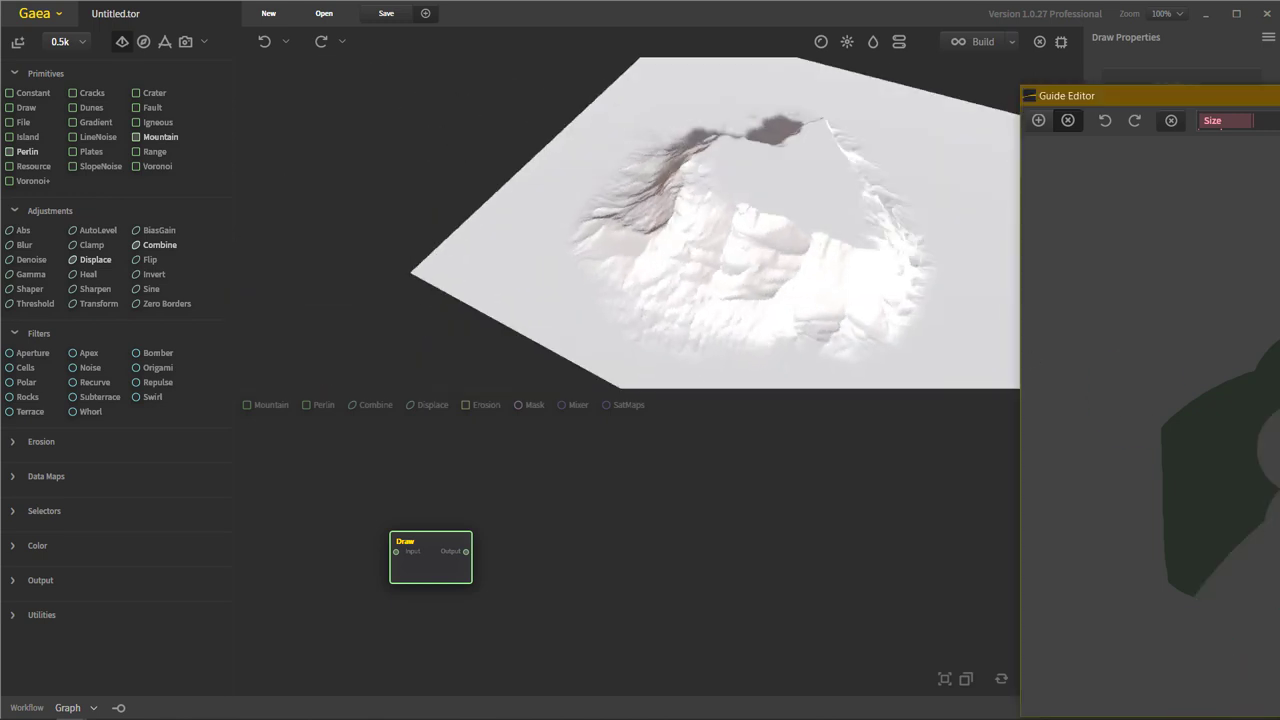
mouse_move(1279, 388)
left_mouse_down()
mouse_move(1159, 610)
mouse_move(1247, 534)
mouse_move(1279, 385)
left_mouse_up()
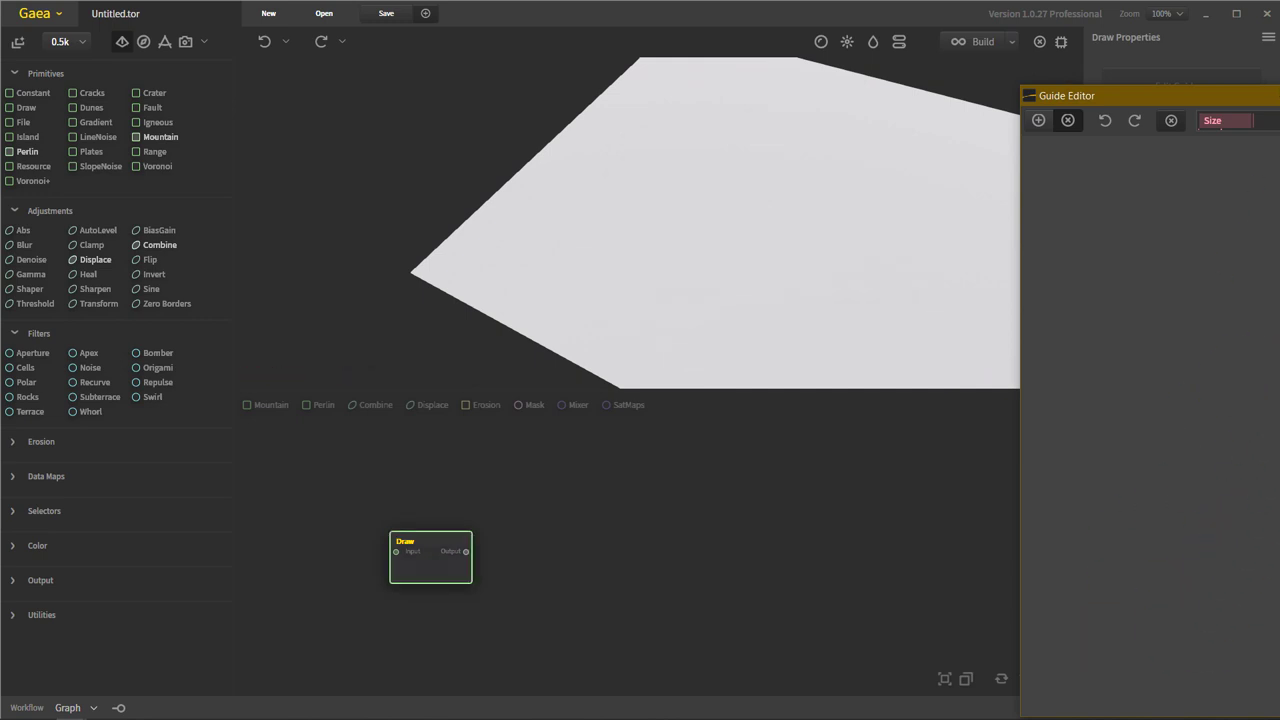
Set the guide brush size to 33, paint an open ring with a gap at the top, and examine the resulting ridge.
left_click_drag(1060, 95, 938, 26)
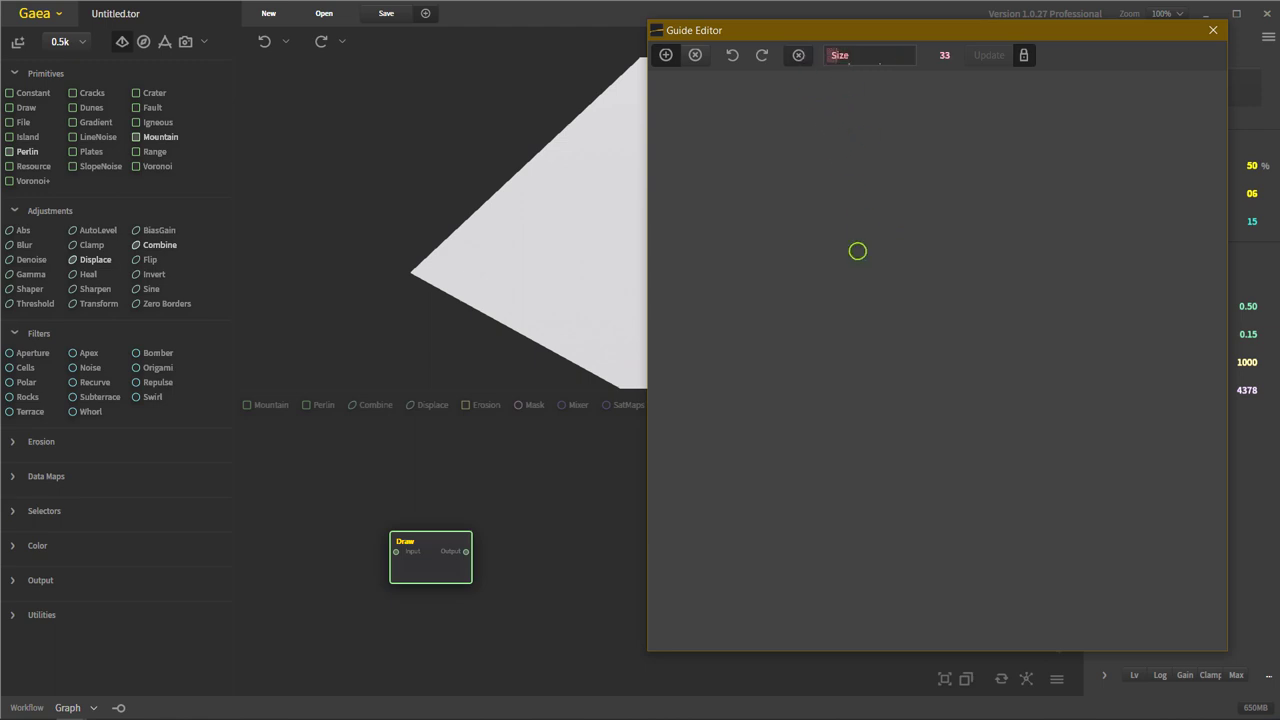
mouse_move(799, 235)
left_mouse_down()
mouse_move(723, 357)
mouse_move(1051, 443)
mouse_move(1029, 189)
mouse_move(996, 180)
left_mouse_up()
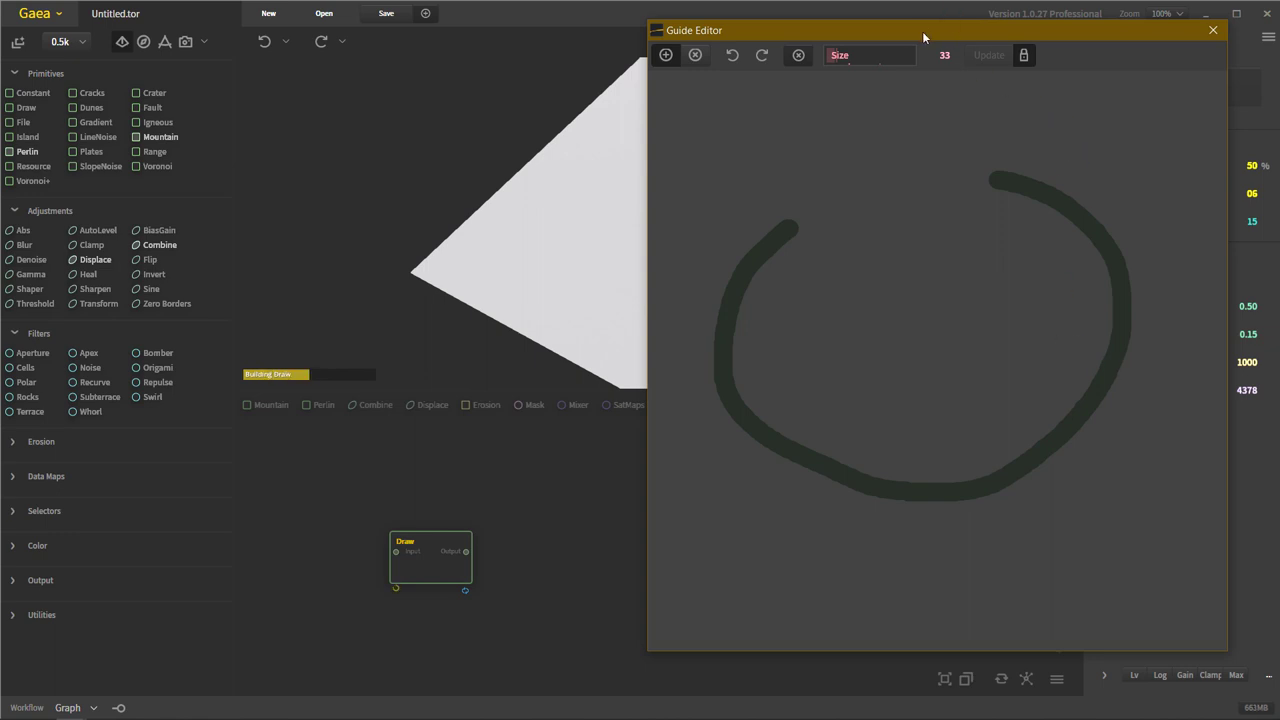
left_click_drag(870, 30, 1279, 126)
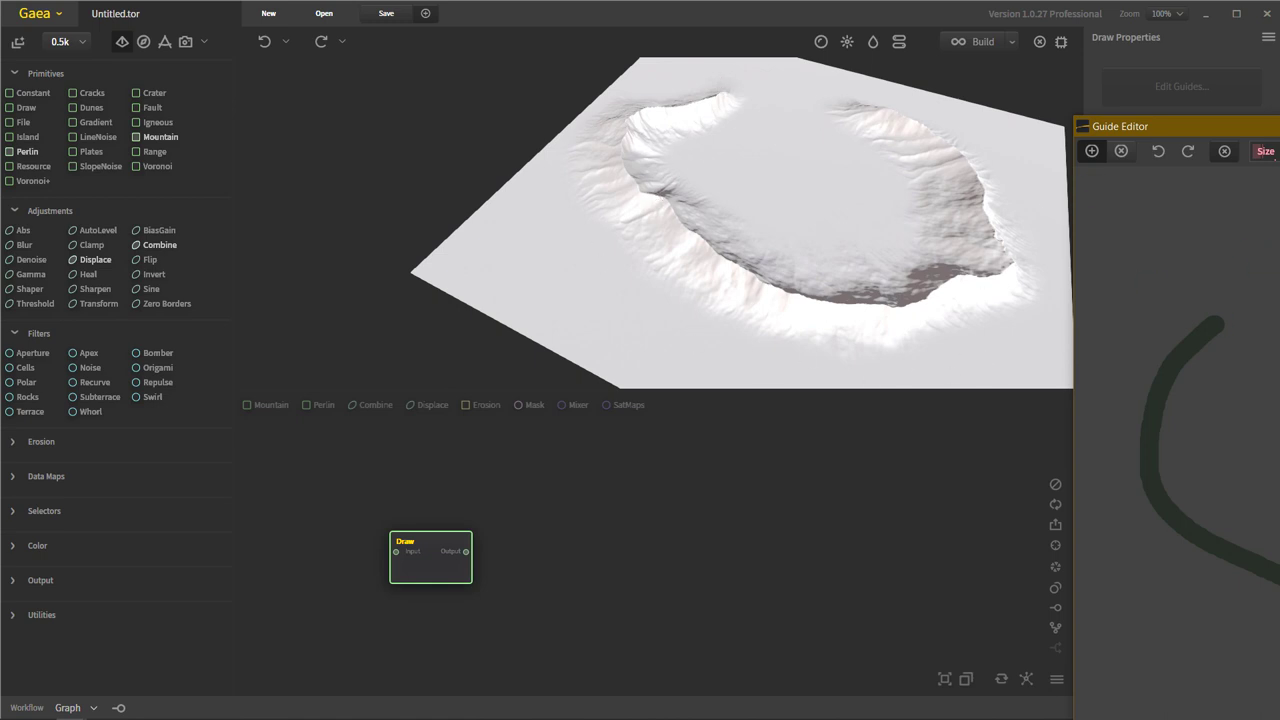
left_click_drag(954, 162, 772, 239)
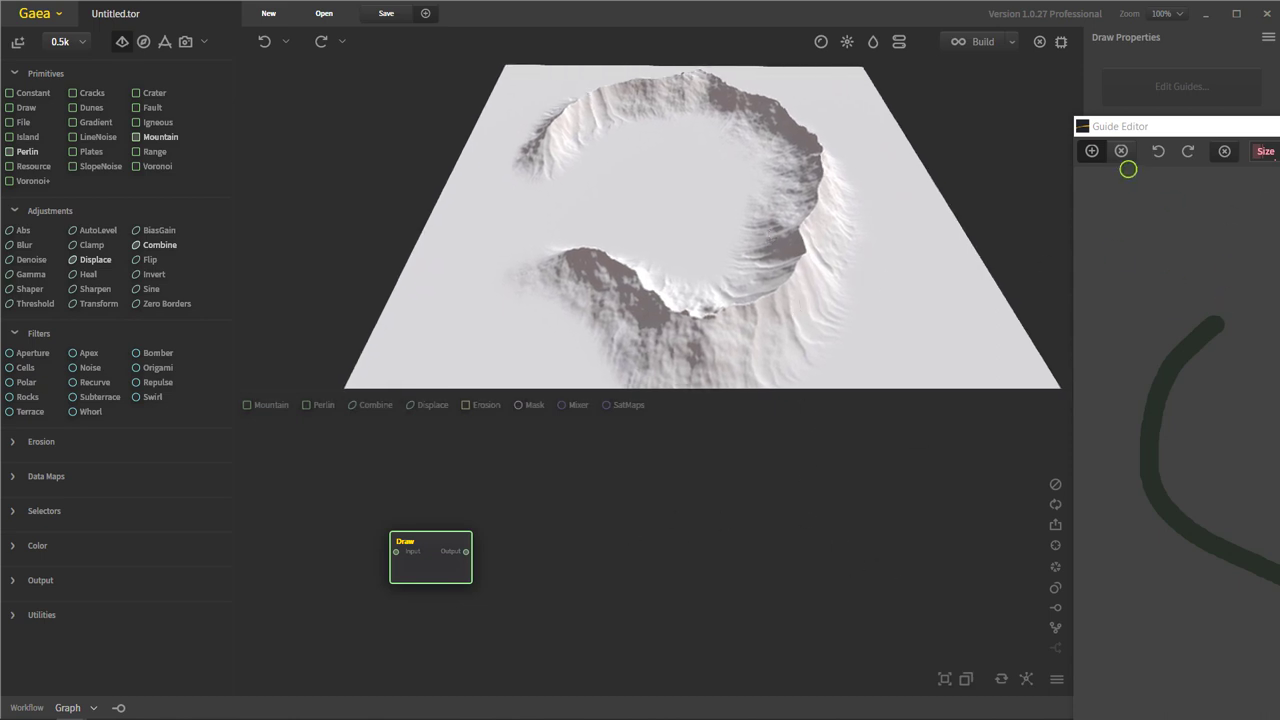
Erase the whole ring-shaped guide stroke with a size 202 eraser.
left_click(1122, 152)
left_click_drag(1279, 211, 1140, 420)
left_click_drag(1279, 134, 786, 64)
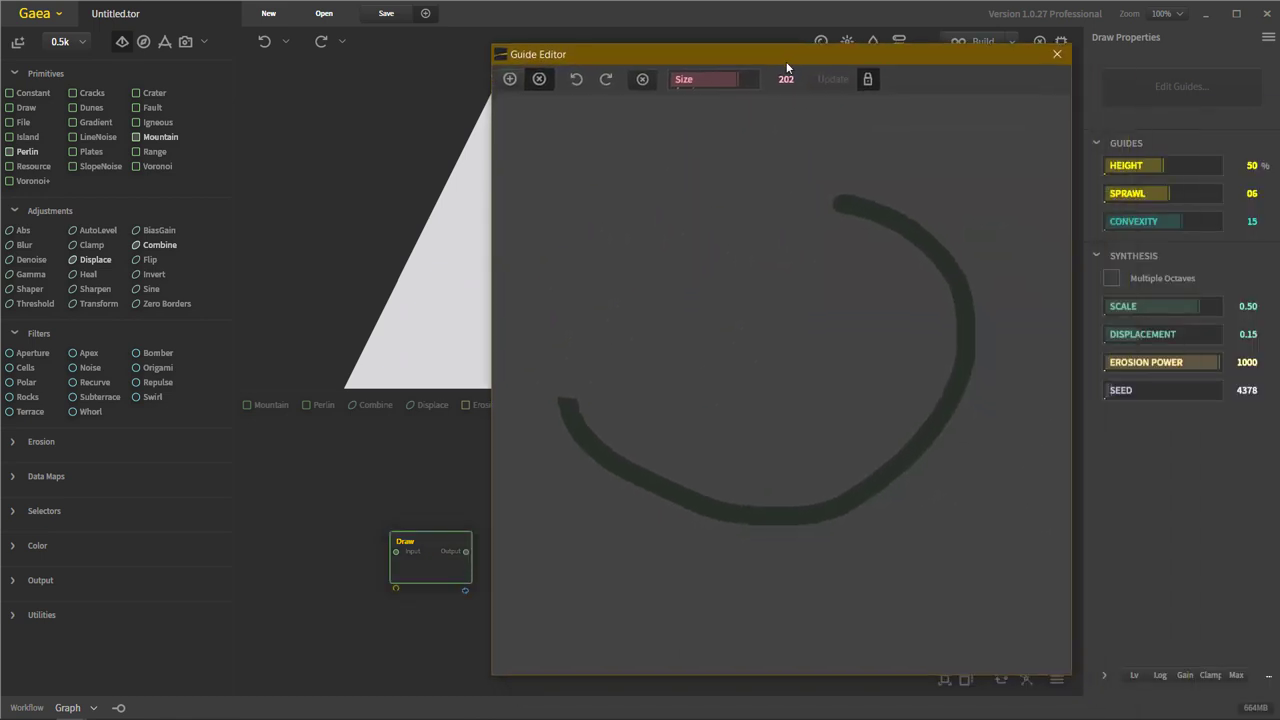
mouse_move(549, 330)
left_mouse_down()
mouse_move(583, 423)
mouse_move(840, 451)
mouse_move(838, 174)
left_mouse_up()
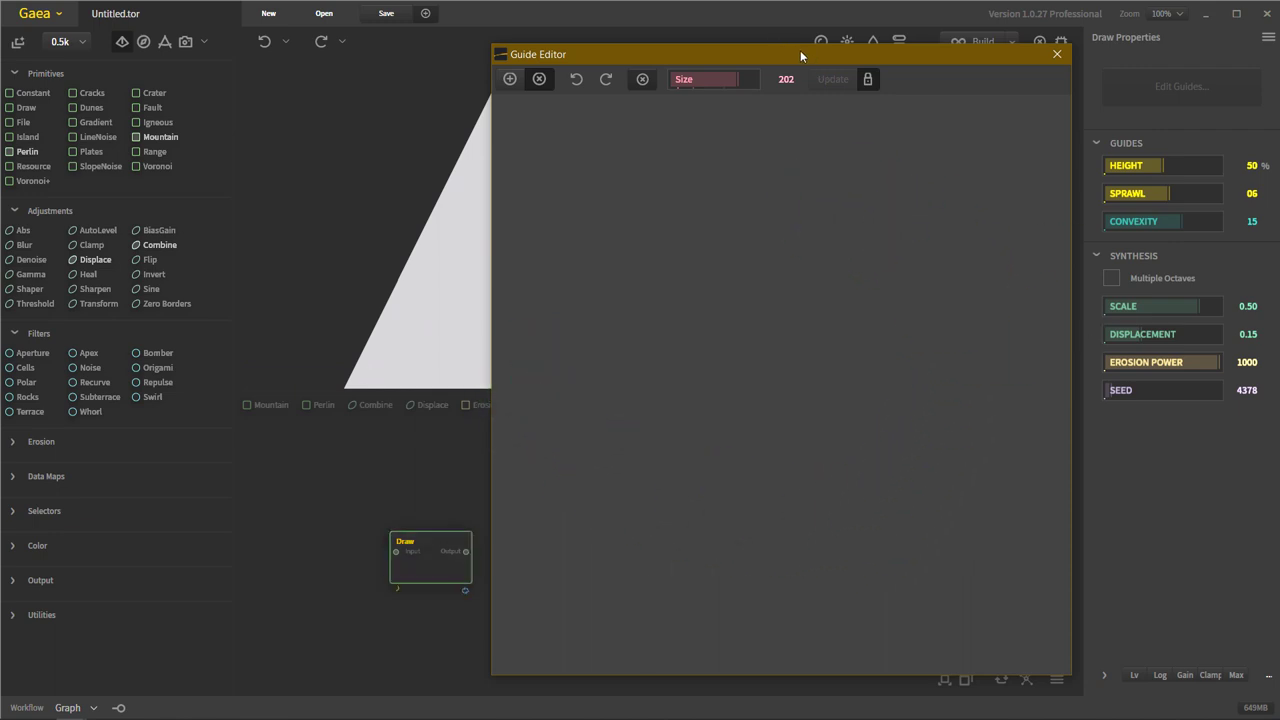
mouse_move(800, 51)
left_mouse_down()
mouse_move(877, 211)
mouse_move(777, 314)
mouse_move(686, 116)
mouse_move(746, 46)
left_mouse_up()
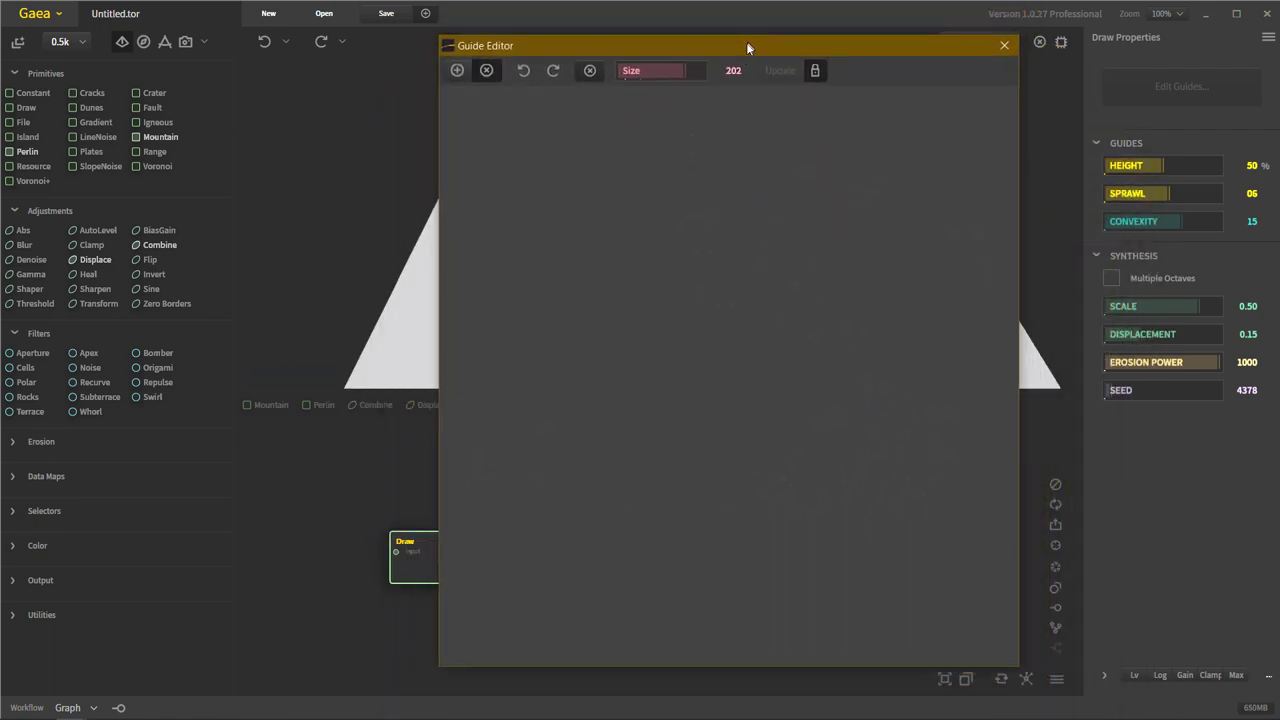
Close the Guide Editor, delete the Draw node, and add a File primitive node to the graph.
left_click(999, 48)
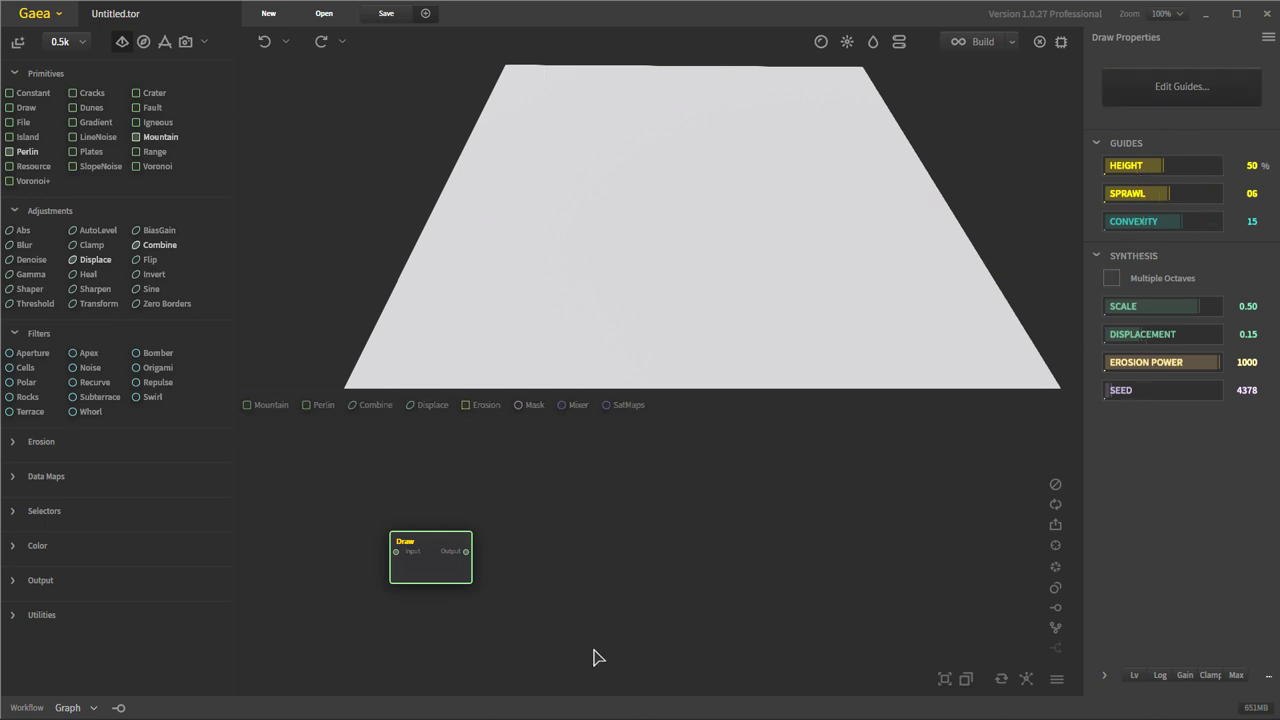
key("Delete")
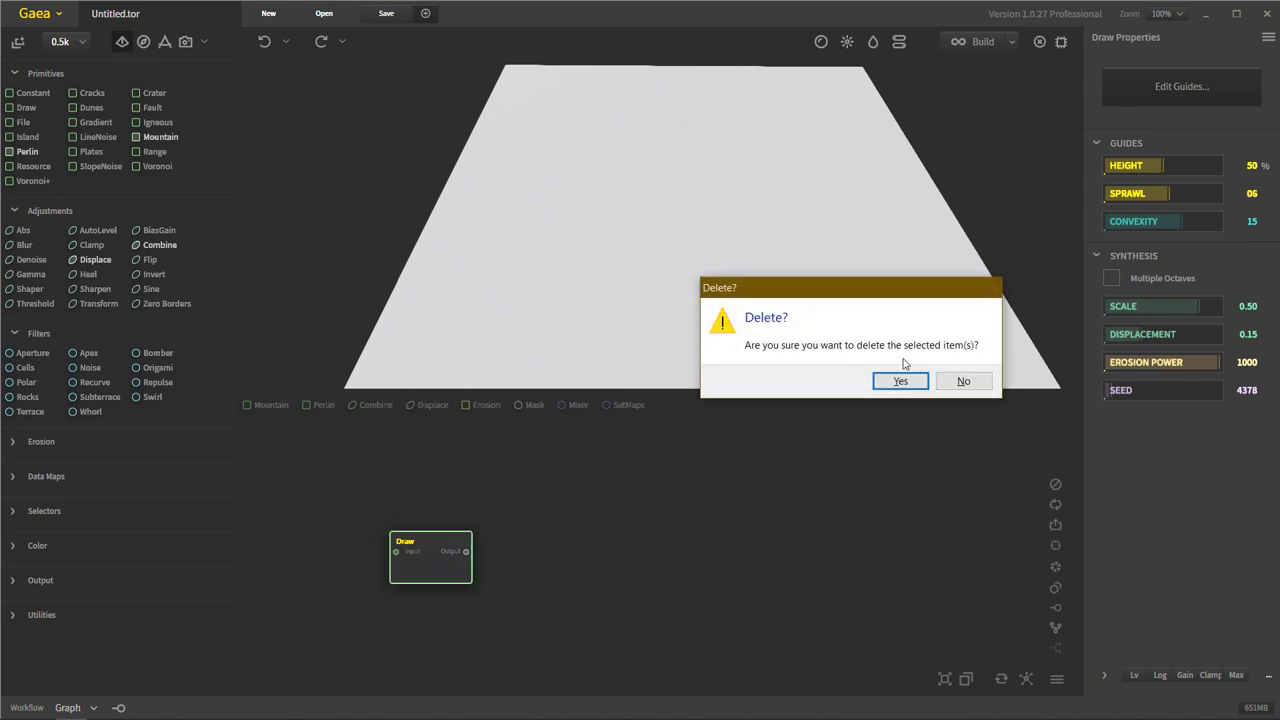
left_click(899, 381)
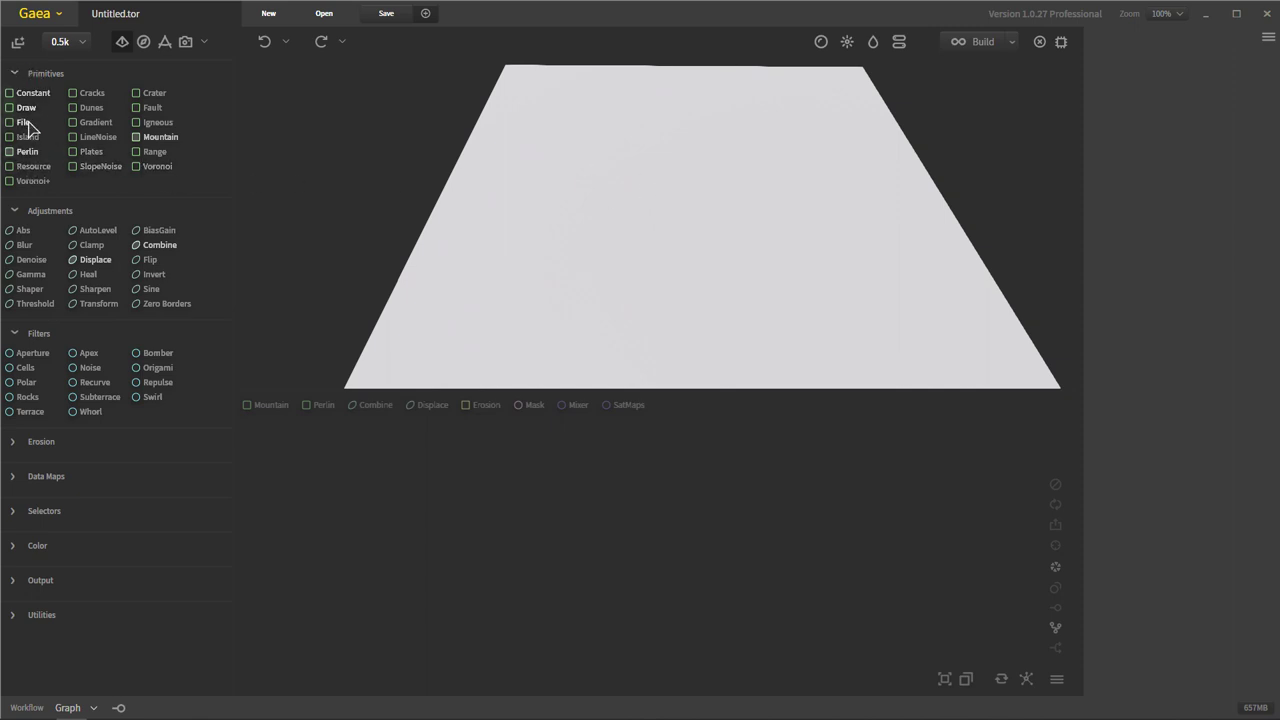
left_click_drag(24, 122, 463, 580)
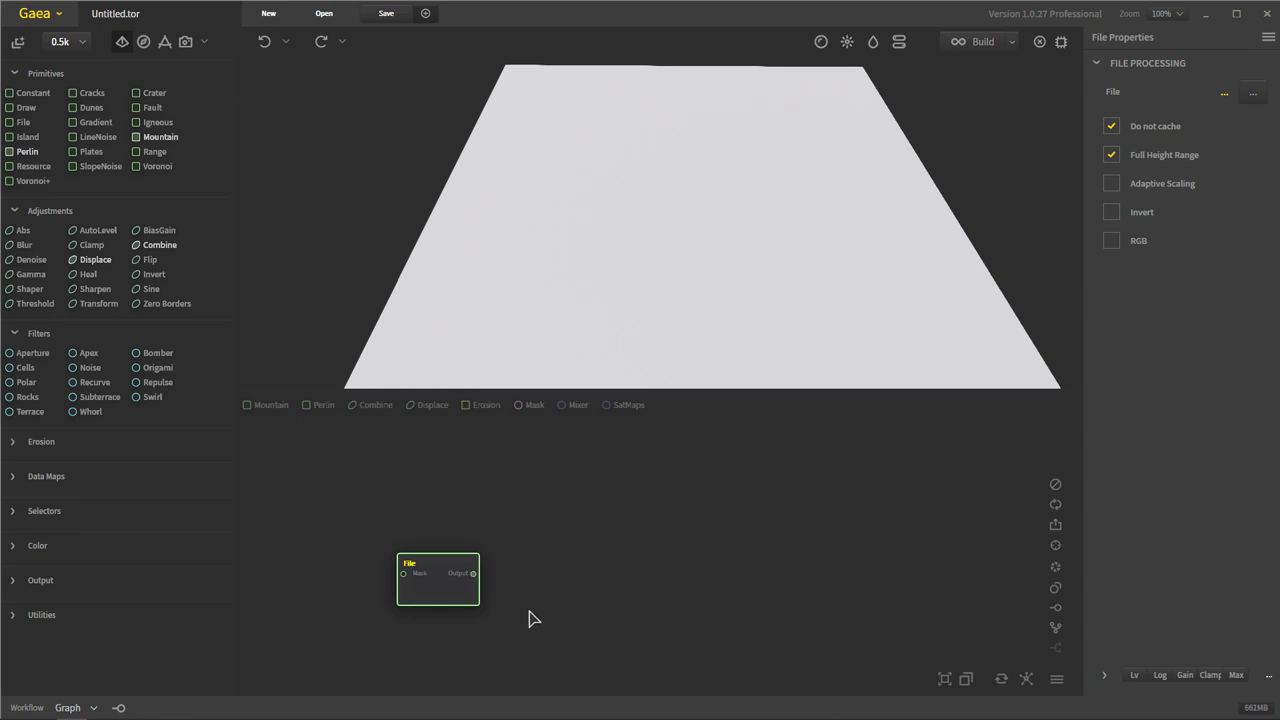
Delete the File node and add an Island primitive node in its place.
left_click_drag(538, 649, 363, 516)
key("Delete")
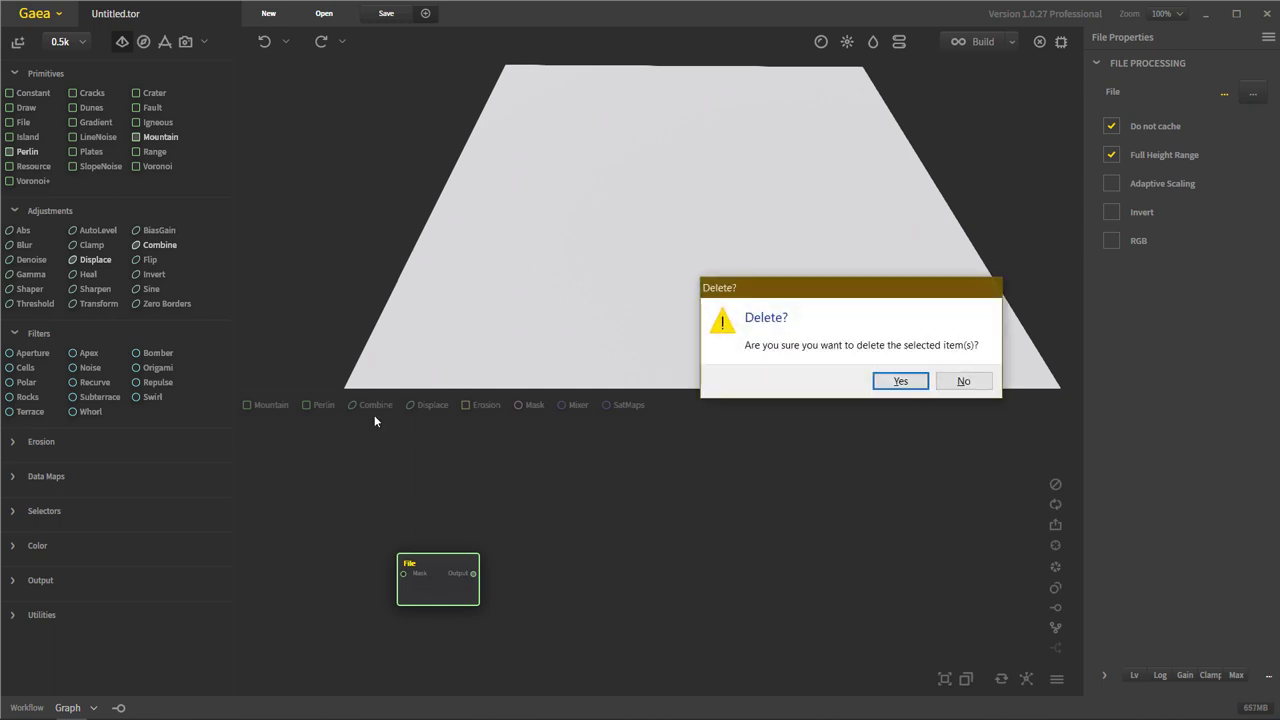
left_click(898, 379)
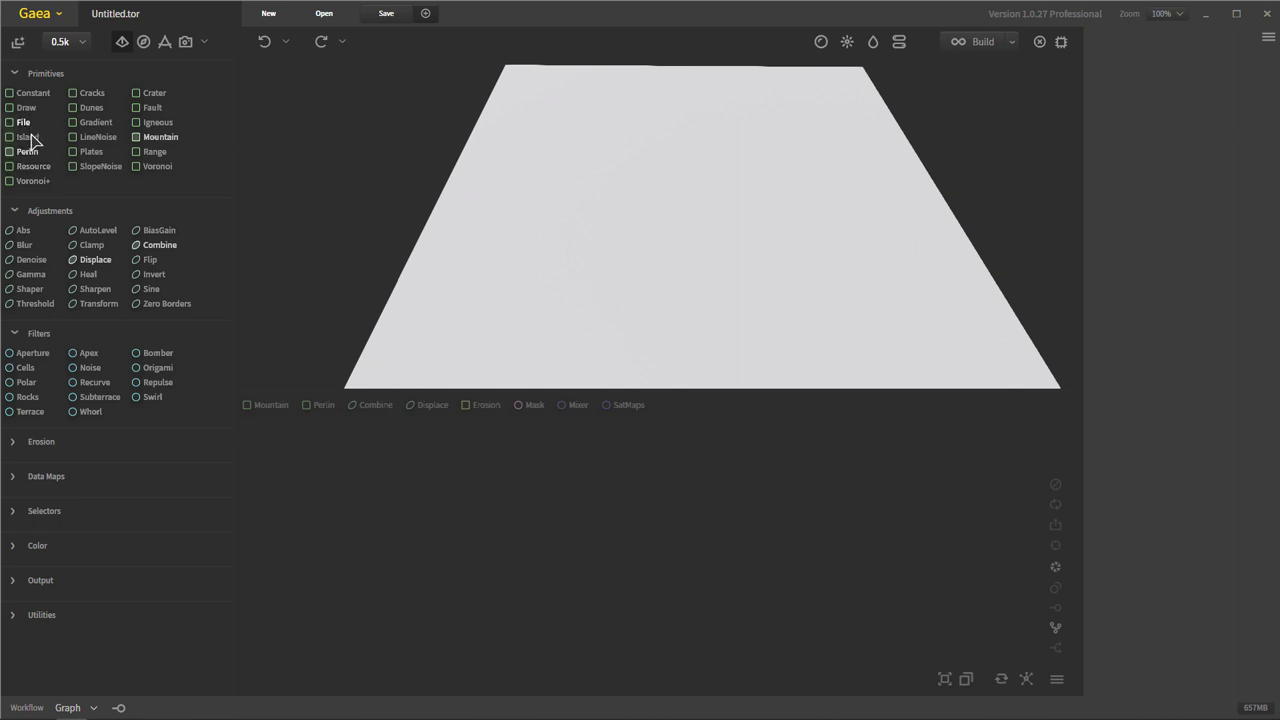
left_click_drag(27, 137, 418, 572)
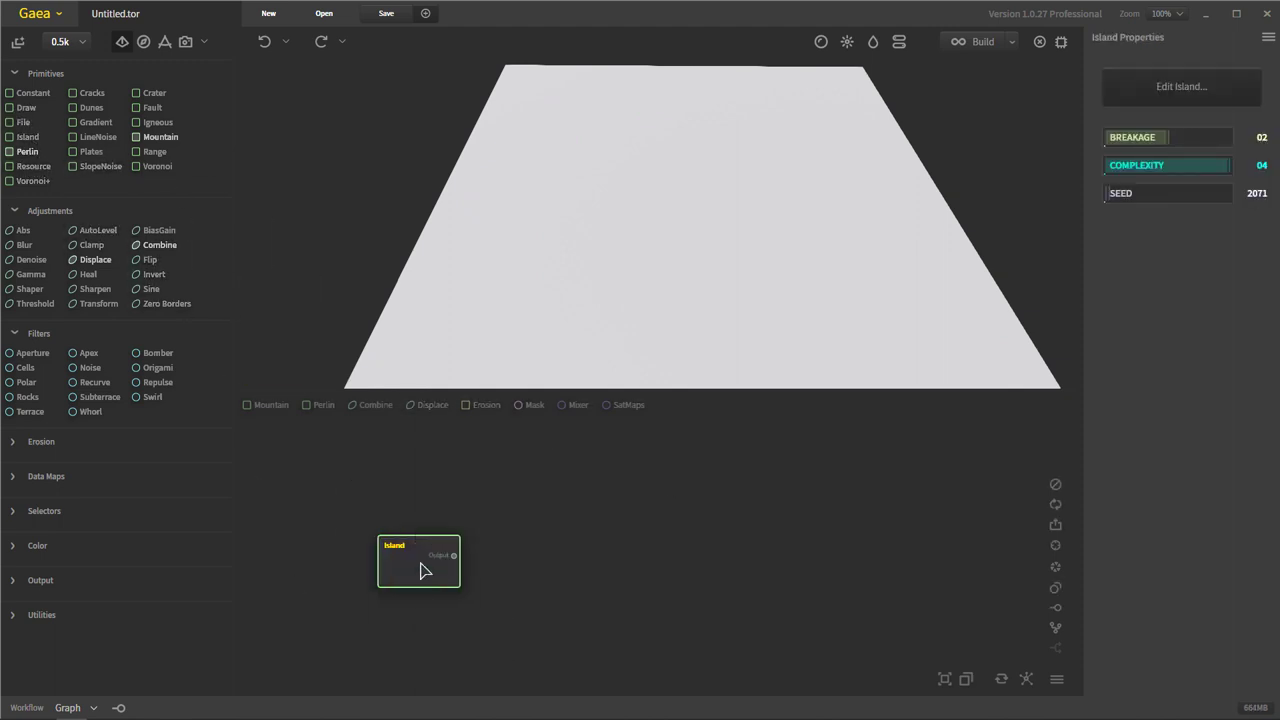
Open the Island Editor and stamp one size 128 dab left of the canvas centre.
left_click(1160, 88)
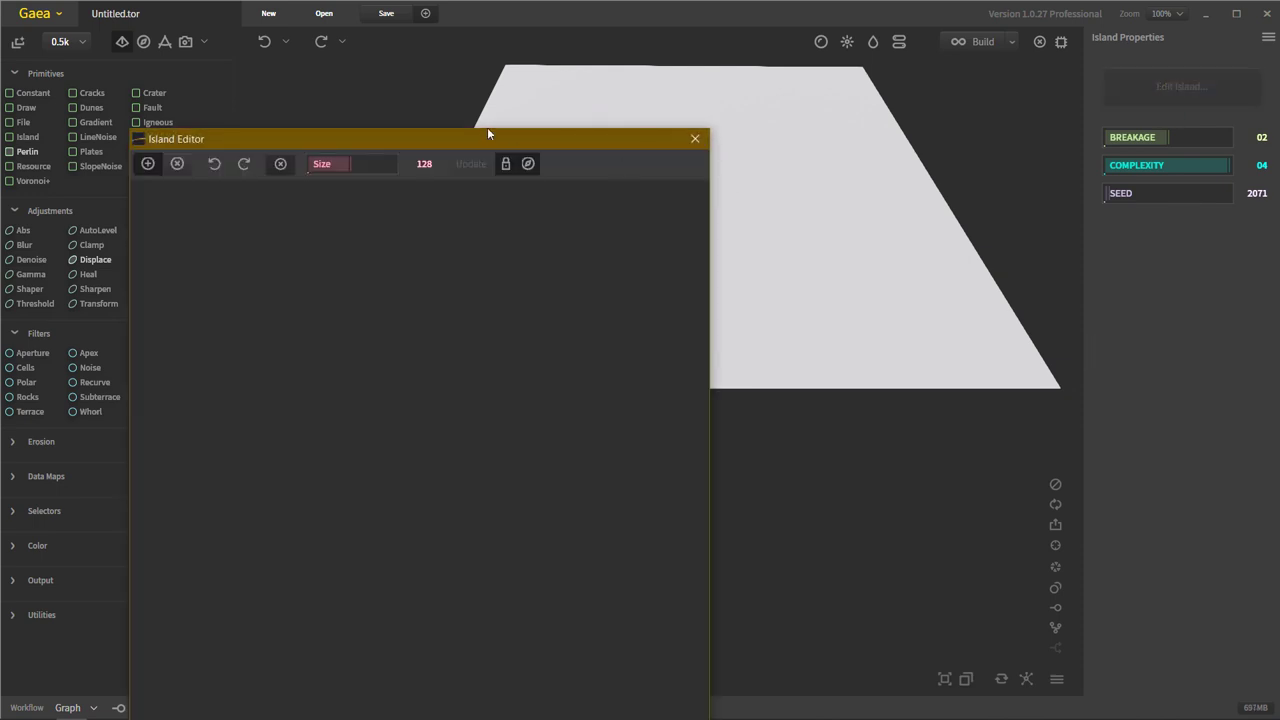
left_click_drag(486, 140, 766, 37)
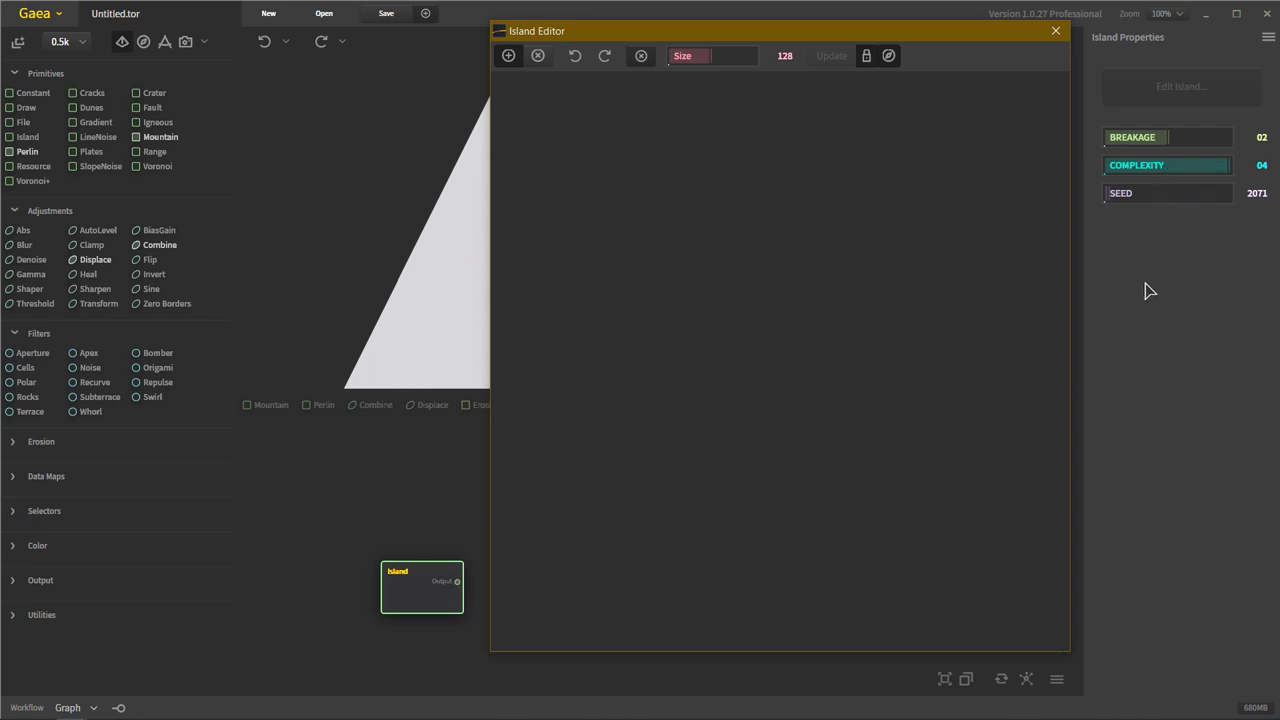
left_click(656, 319)
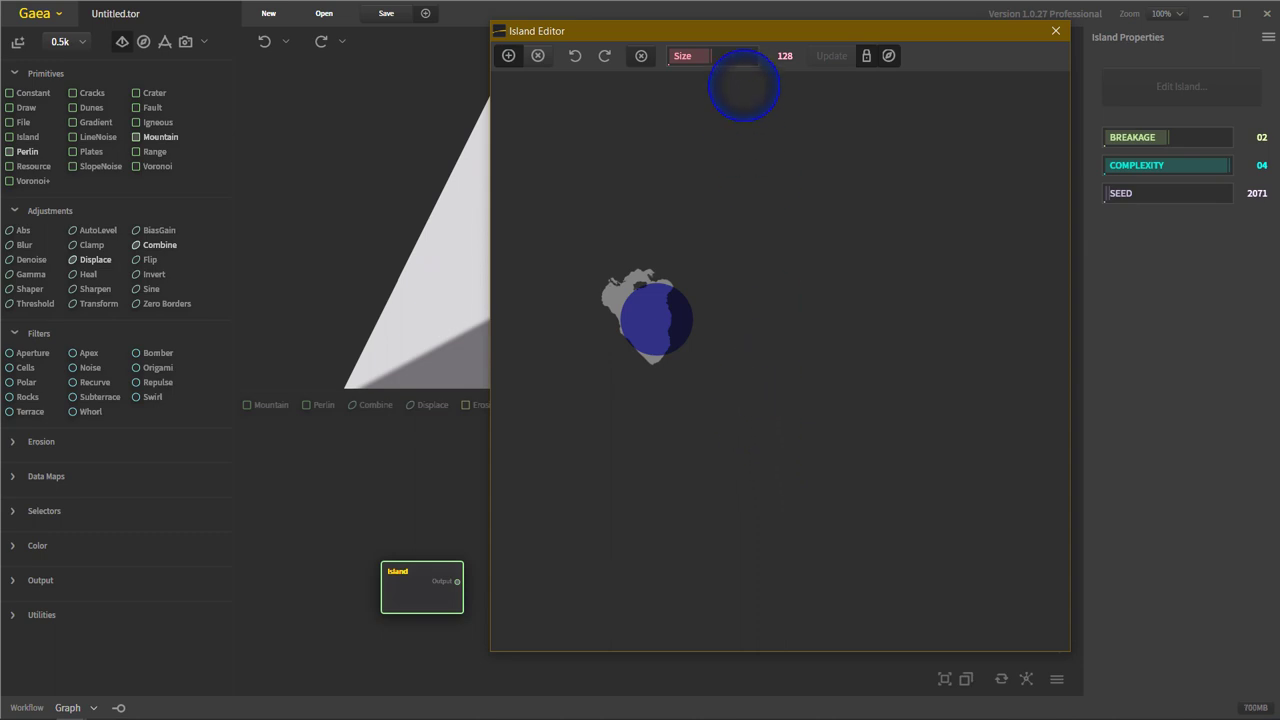
Set the terrain definition to a height of 224 m and a scale of 10,912 m.
left_click_drag(745, 36, 1063, 97)
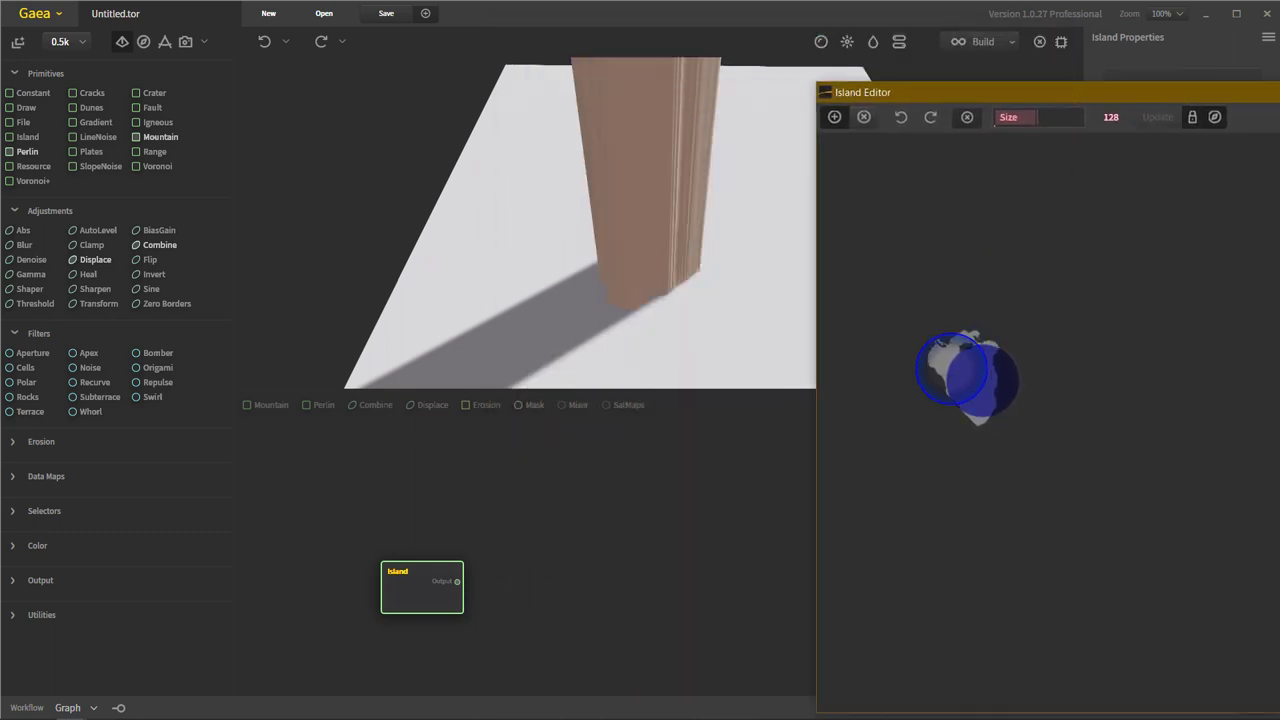
mouse_move(671, 201)
left_mouse_down()
mouse_move(663, 294)
mouse_move(679, 184)
left_mouse_up()
left_click(895, 45)
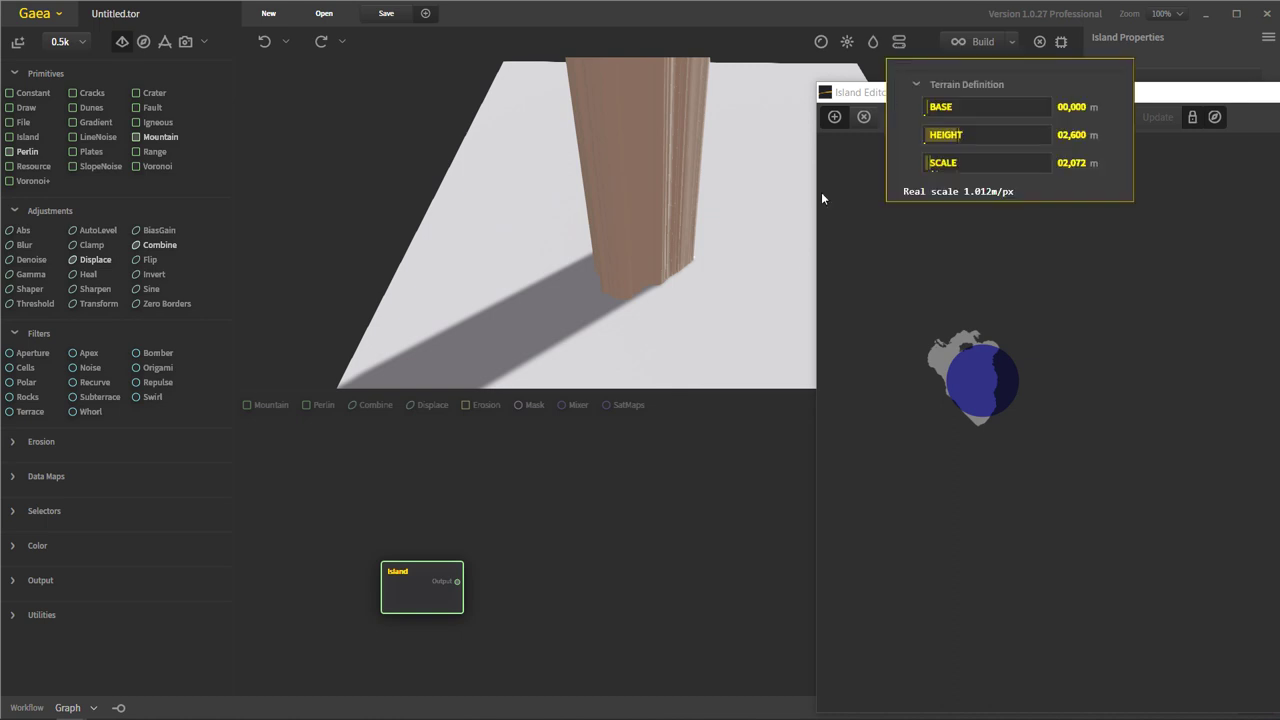
left_click(922, 166)
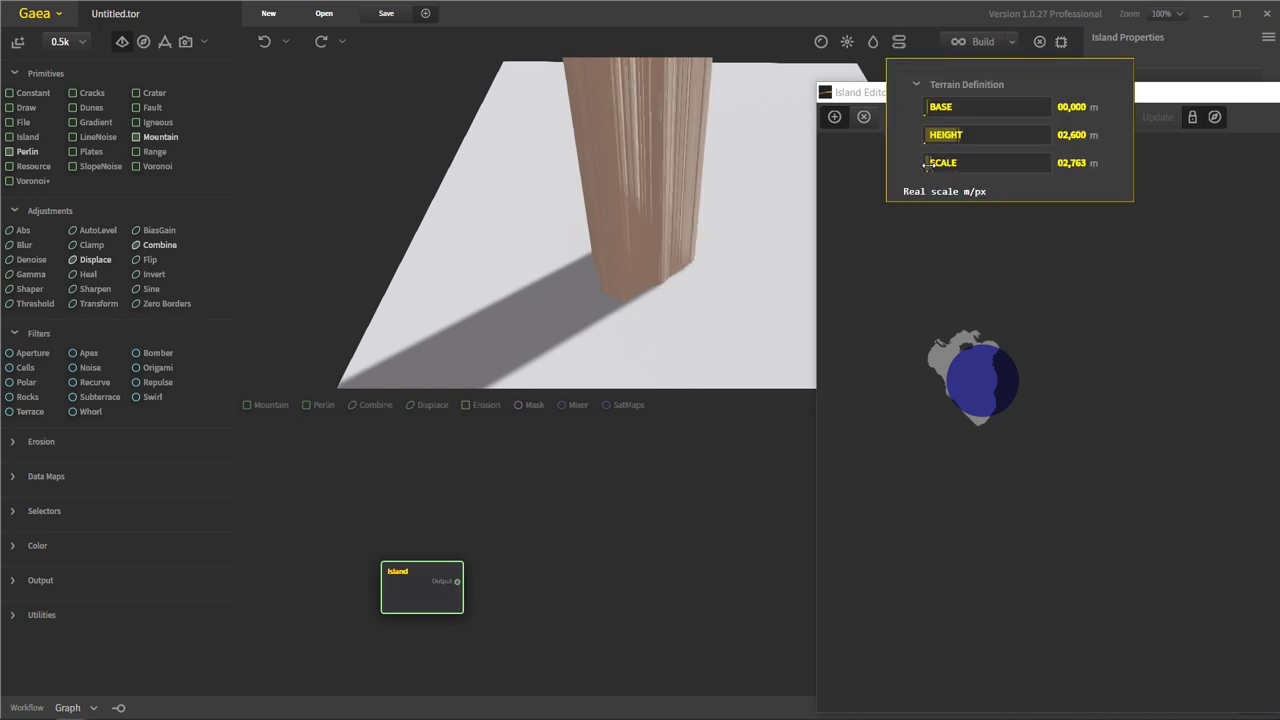
left_click_drag(928, 165, 925, 162)
left_click_drag(737, 193, 699, 180)
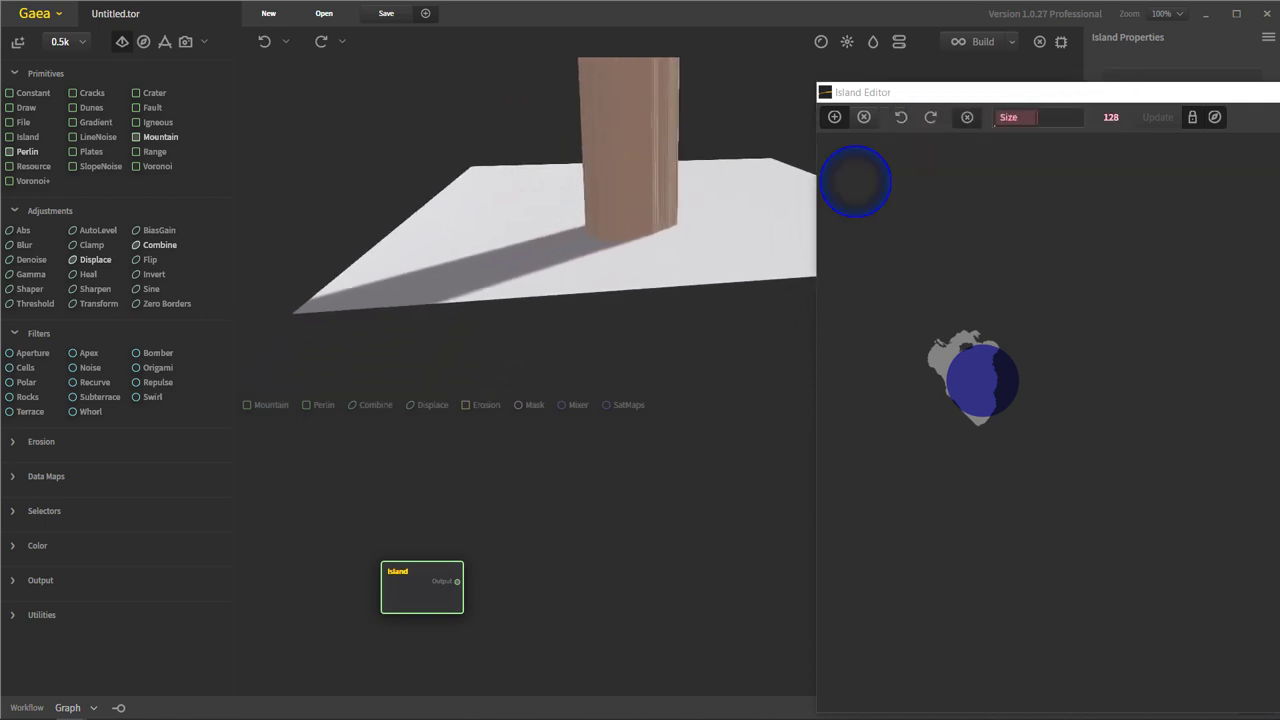
left_click_drag(1079, 92, 810, 310)
left_click(908, 44)
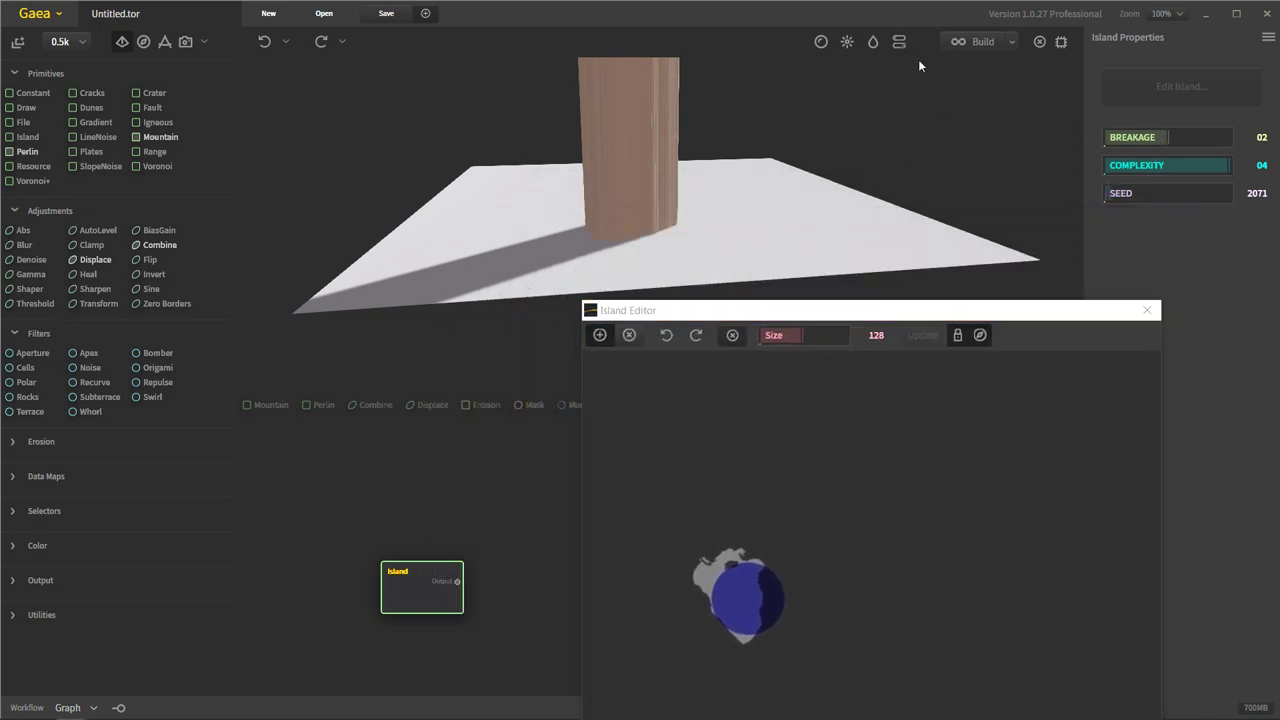
left_click_drag(951, 134, 932, 135)
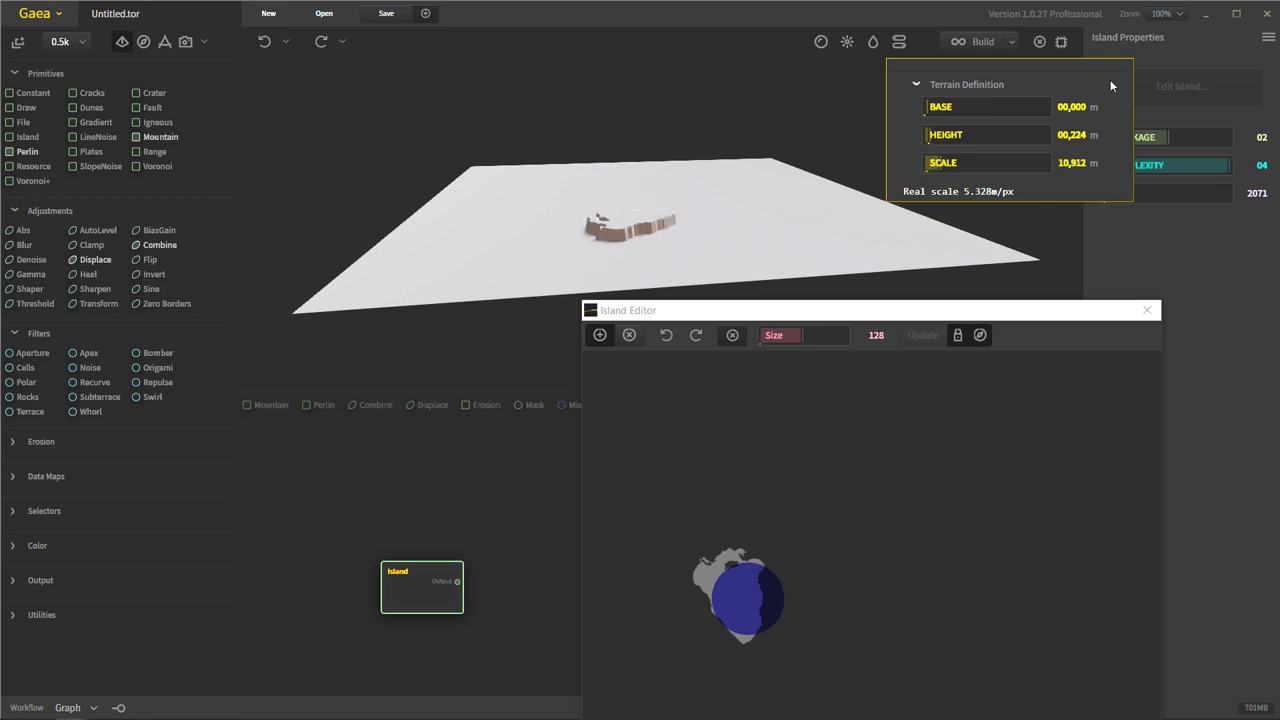
Stamp two more size 128 island dabs, one up and to the right of the first and one directly to its right.
left_click_drag(891, 309, 915, 252)
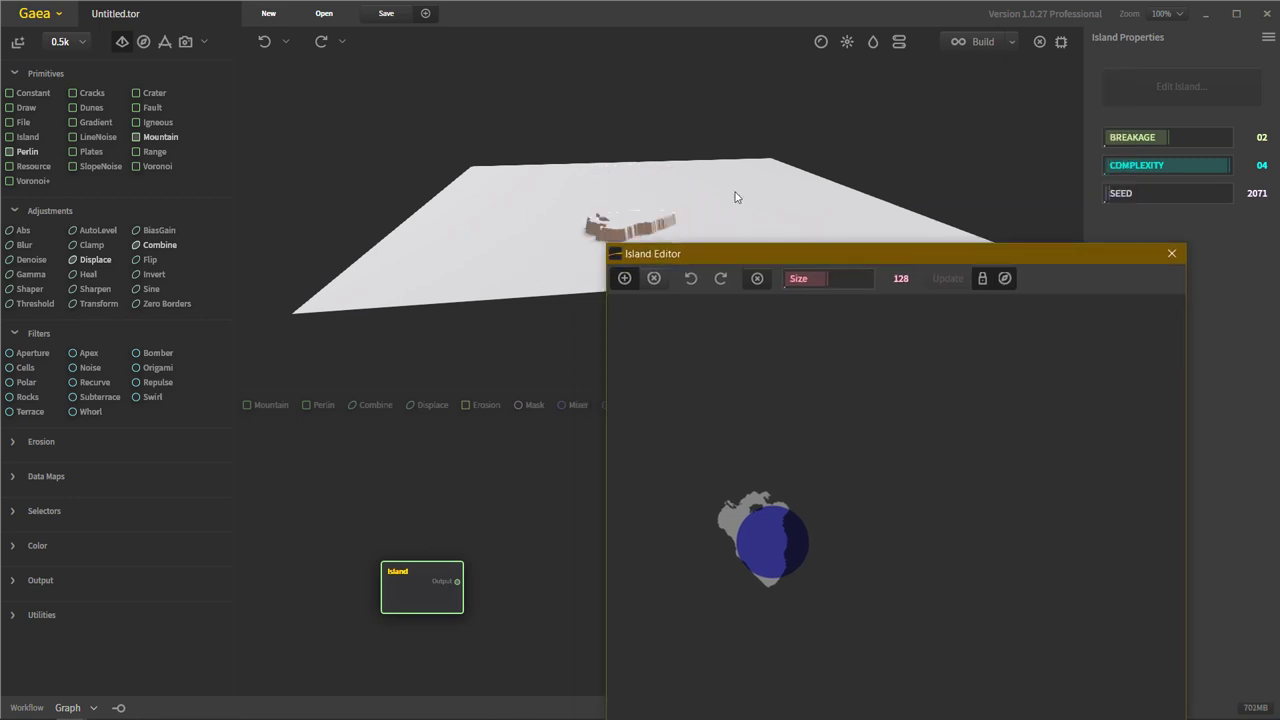
left_click_drag(737, 197, 773, 289)
left_click(709, 484)
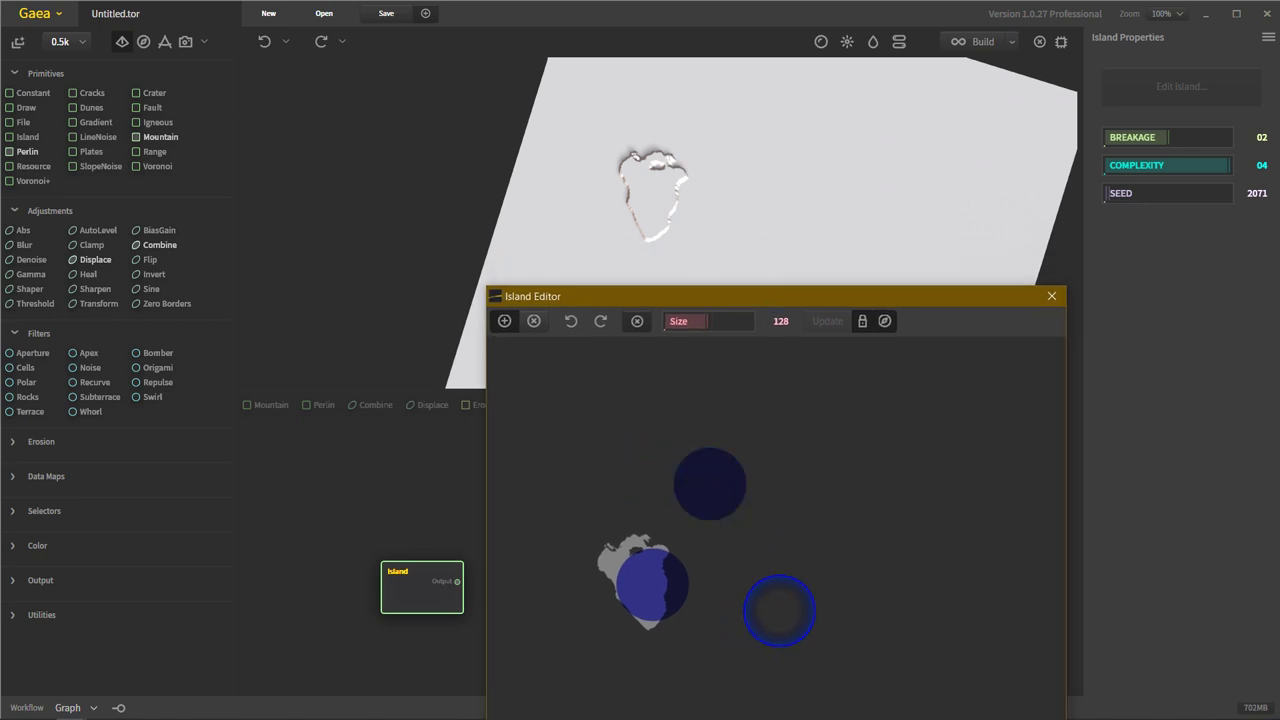
left_click(779, 606)
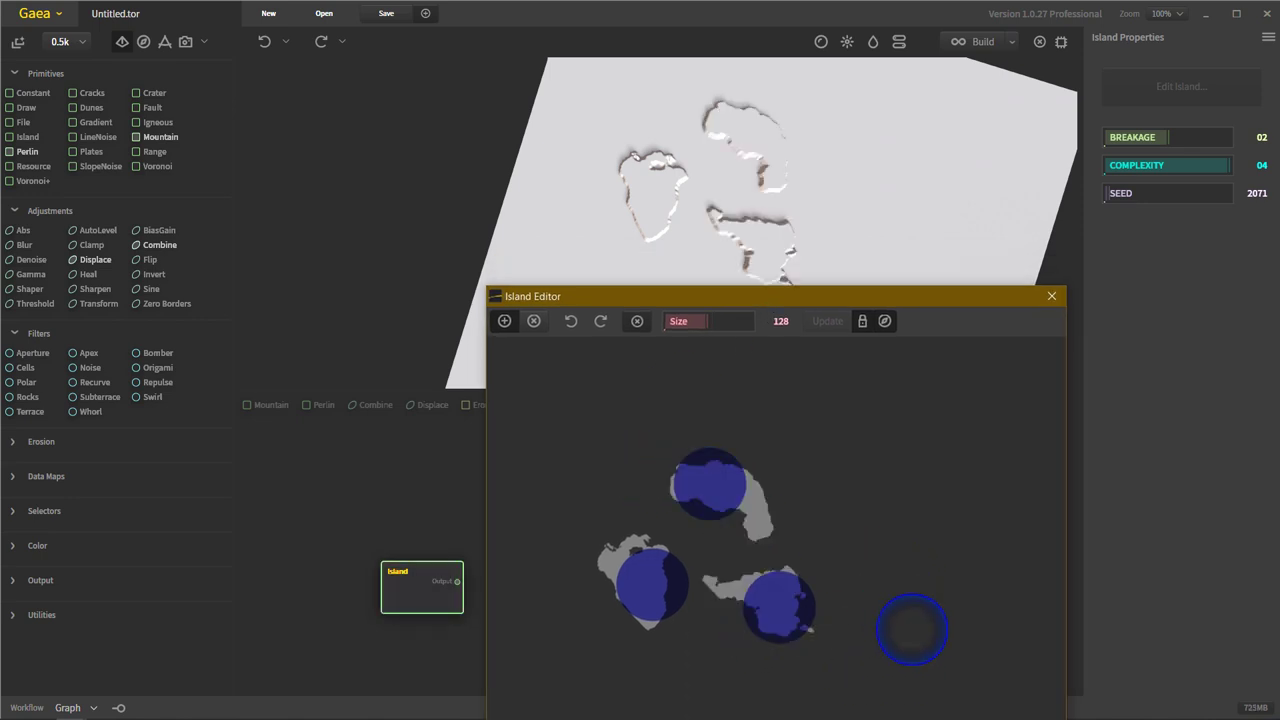
Paint a long island stroke to the right of the three dabs, curving upward, and inspect the resulting landmasses.
left_click_drag(787, 297, 752, 379)
left_click_drag(644, 238, 850, 240)
left_click_drag(805, 301, 881, 214)
left_click_drag(864, 268, 705, 156)
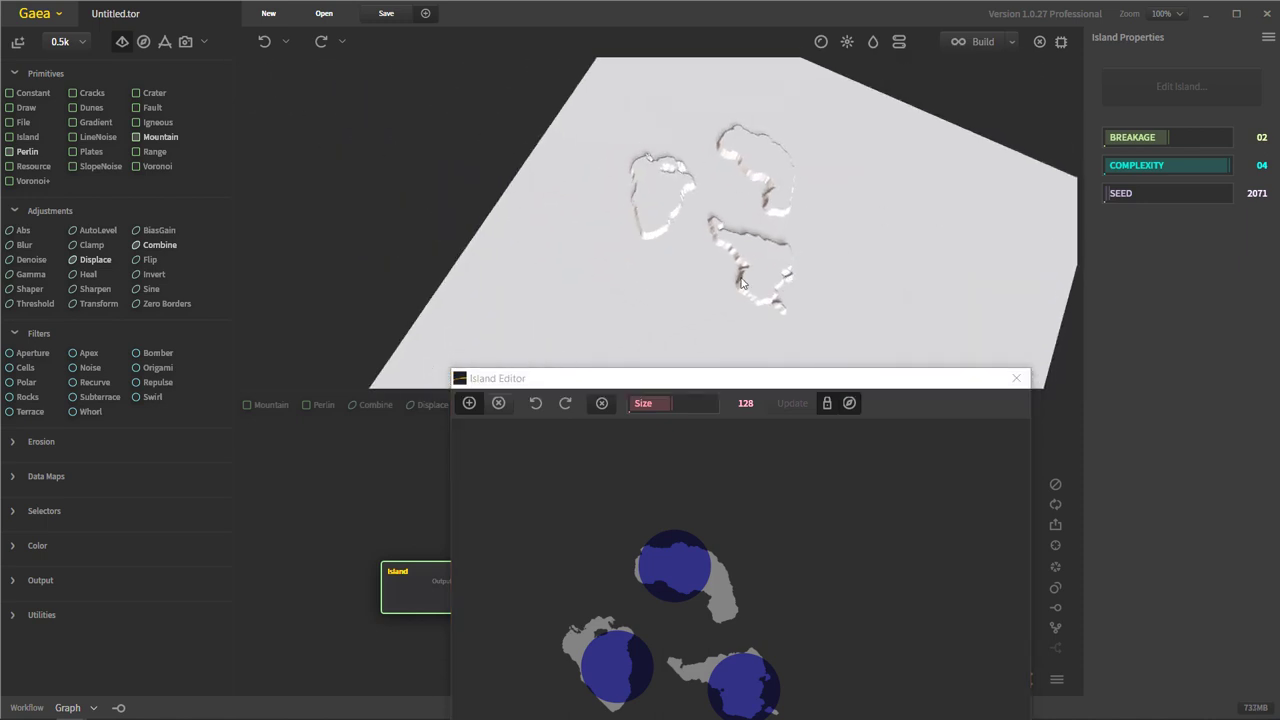
left_click_drag(741, 284, 766, 306)
mouse_move(785, 610)
left_mouse_down()
mouse_move(900, 568)
mouse_move(905, 470)
left_mouse_up()
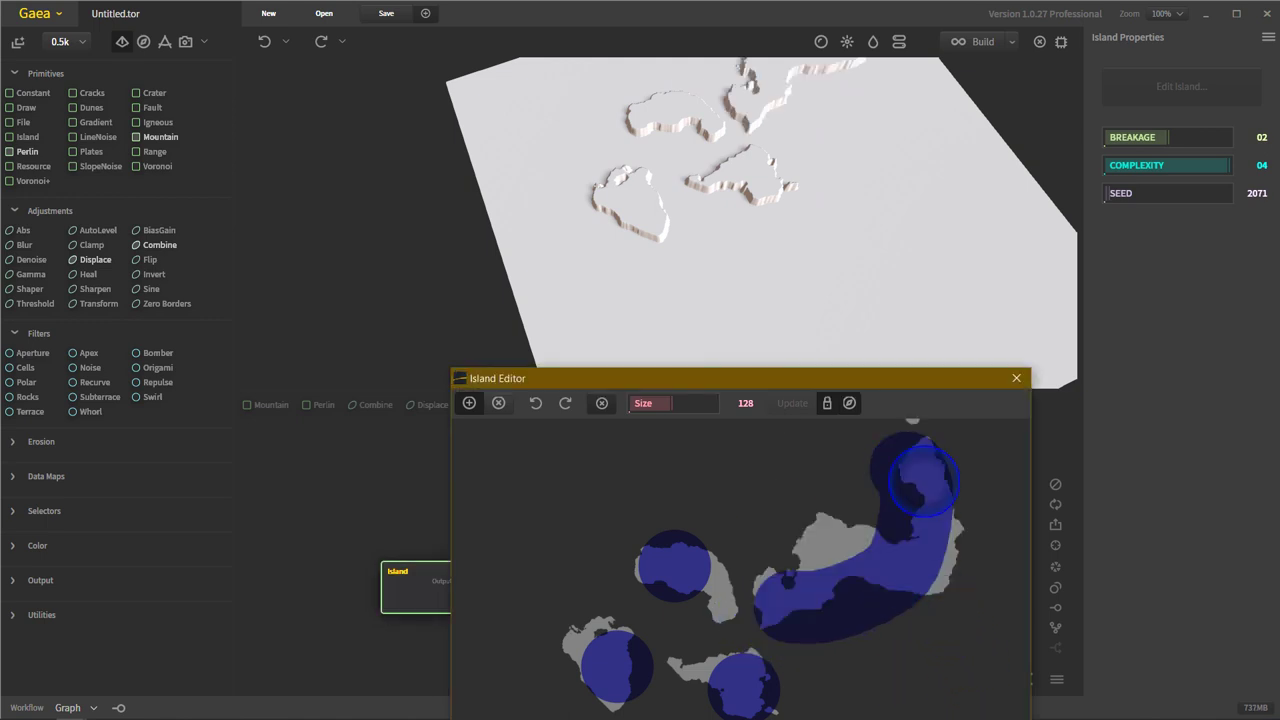
left_click_drag(884, 220, 822, 117)
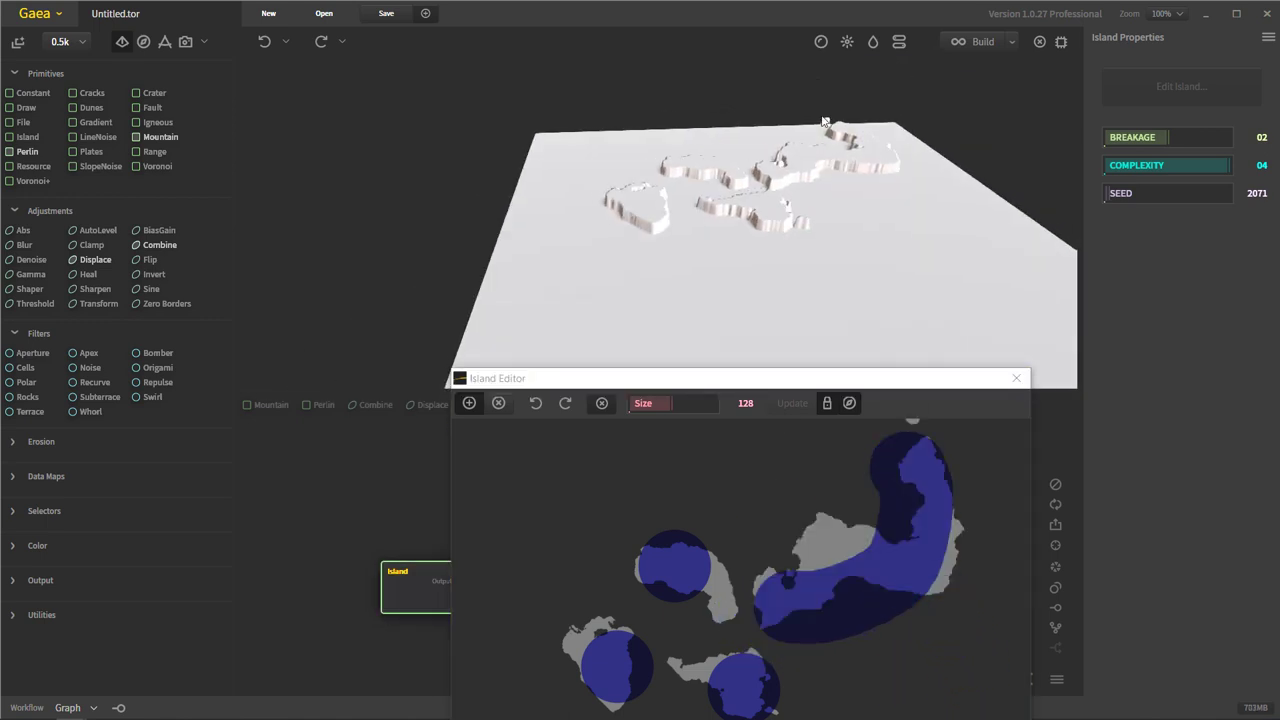
Erase the painted islands from the Island Editor canvas with the size 128 eraser.
left_click_drag(790, 388, 677, 120)
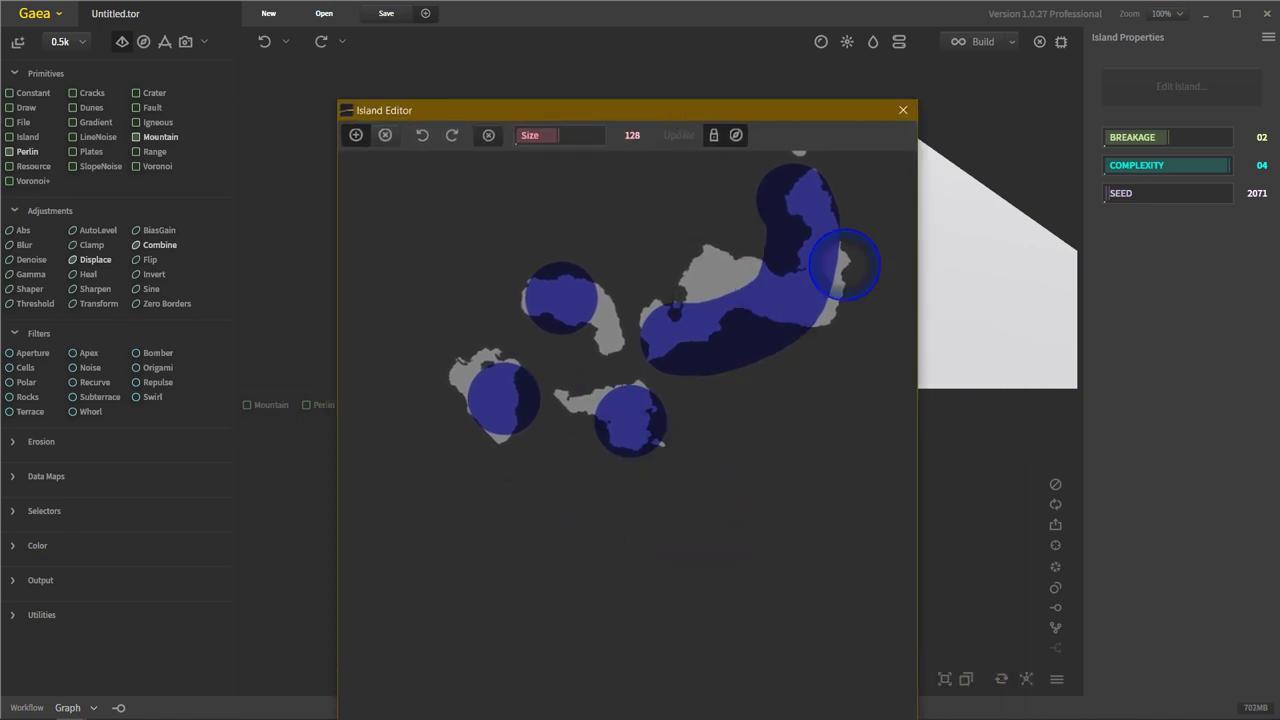
left_click(388, 143)
mouse_move(485, 404)
left_mouse_down()
mouse_move(594, 204)
mouse_move(560, 252)
mouse_move(709, 321)
mouse_move(877, 243)
mouse_move(749, 223)
mouse_move(674, 277)
mouse_move(834, 257)
left_mouse_up()
left_click(1150, 137)
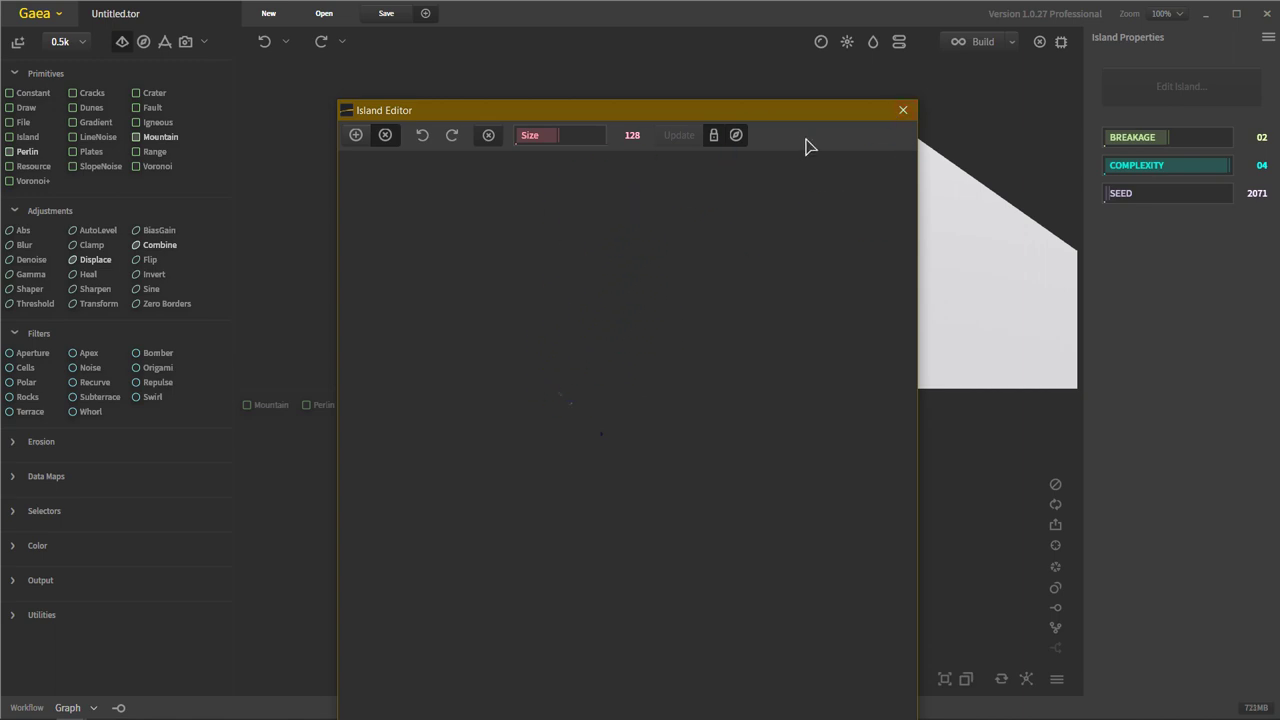
Close the Island Editor and delete the Island node from the graph.
left_click(903, 110)
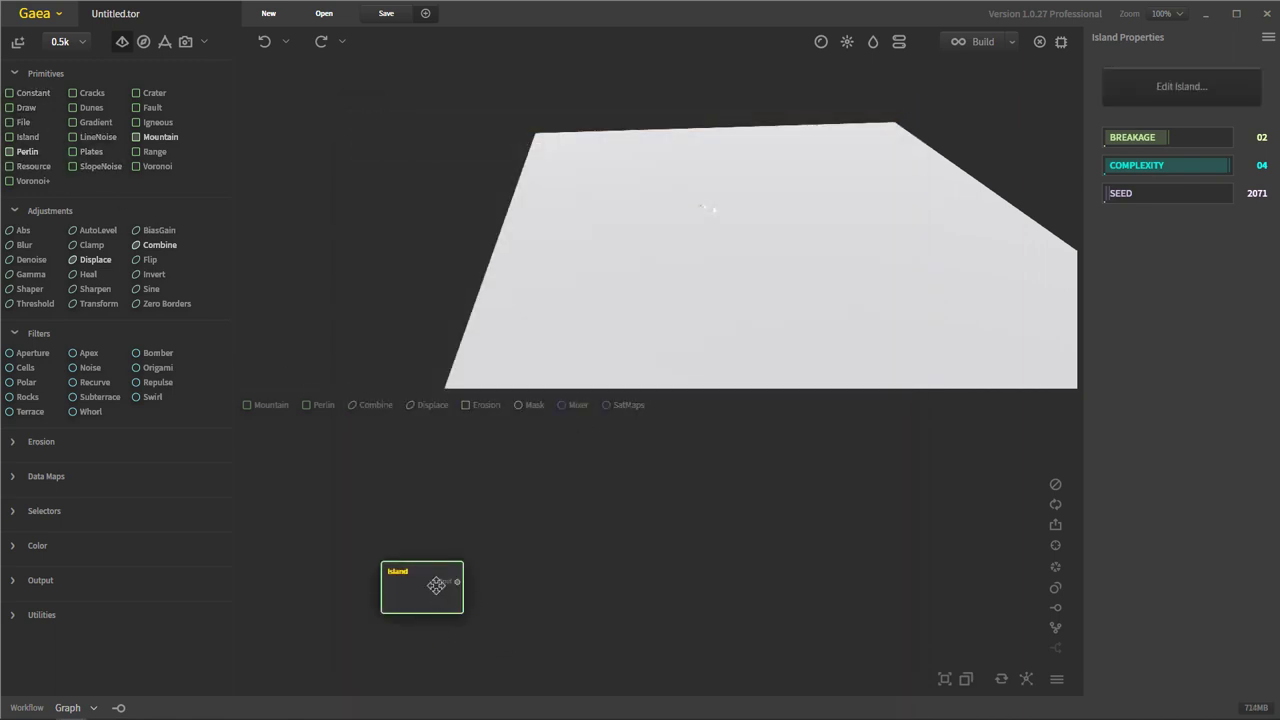
key("Delete")
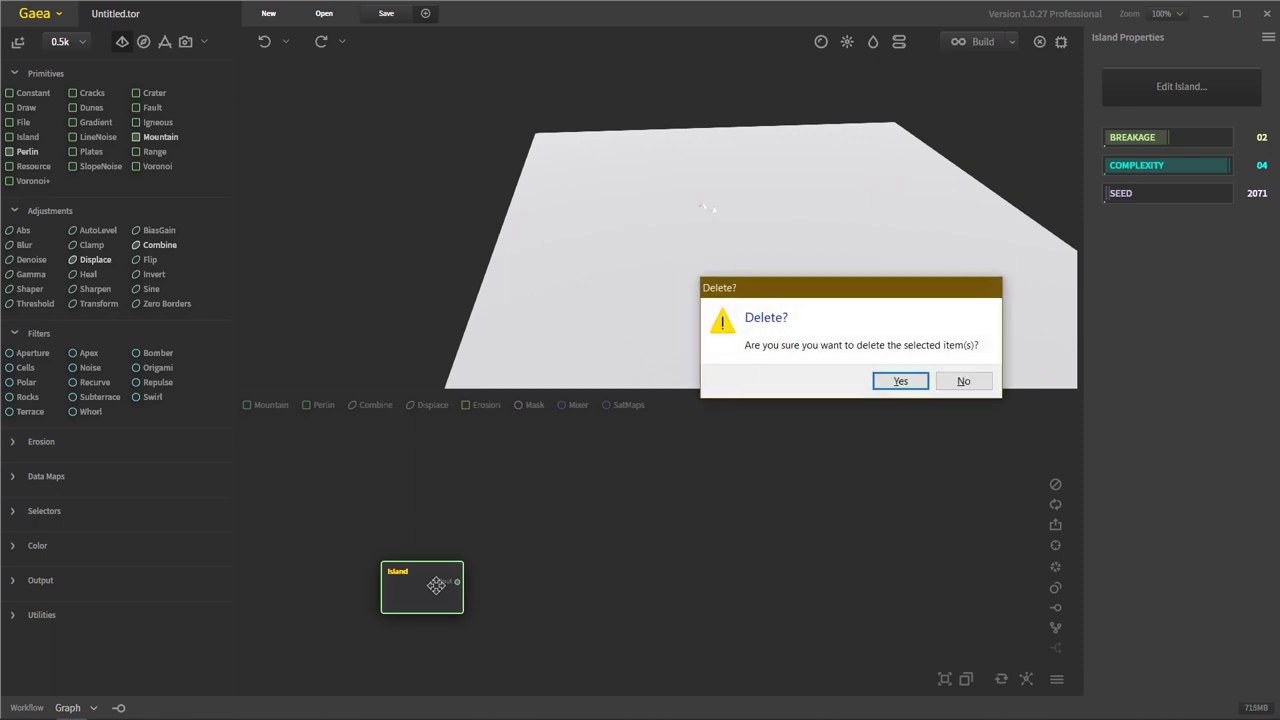
left_click(963, 381)
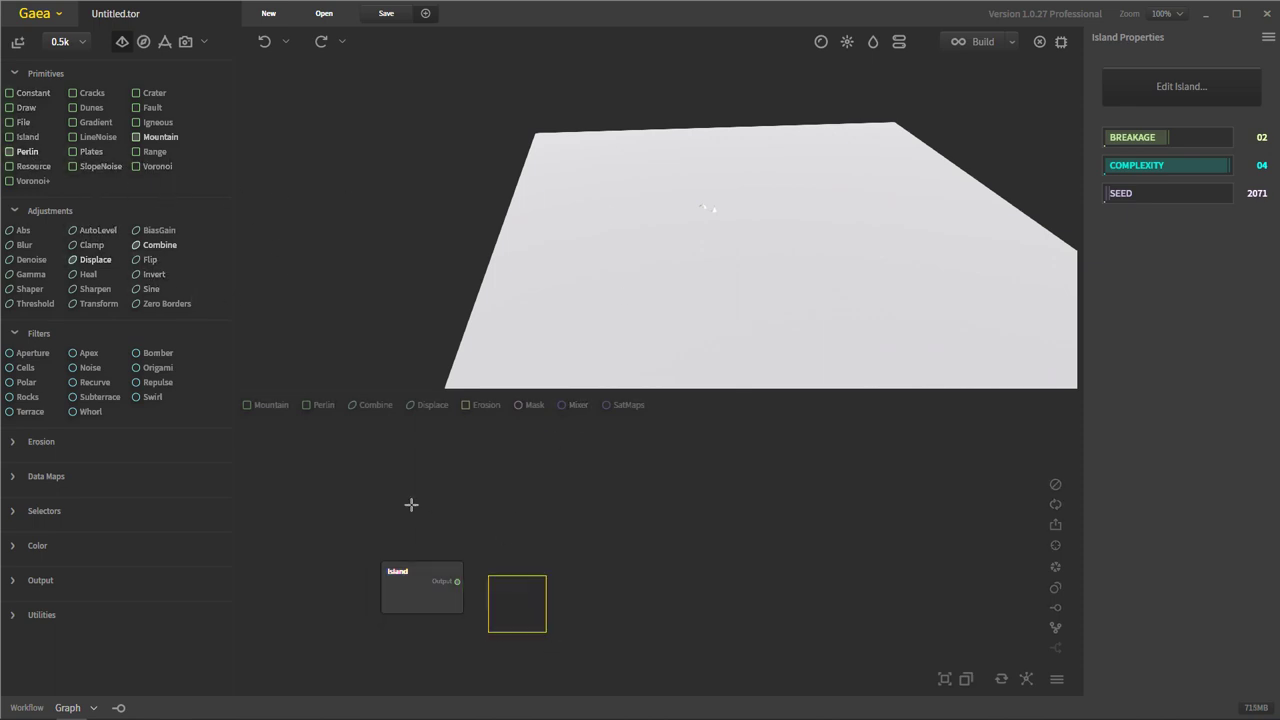
key("Delete")
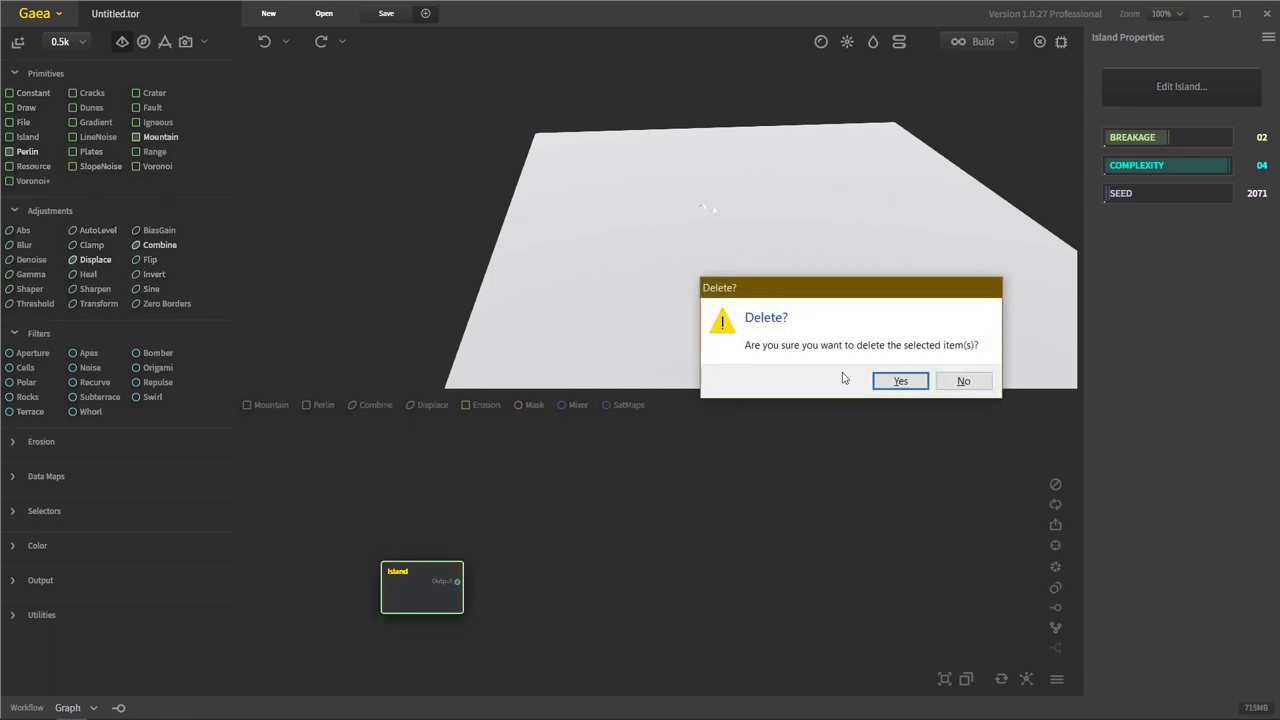
left_click(888, 381)
Add a Perlin primitive node, reposition it in the empty graph, and inspect its terrain.
left_click_drag(27, 151, 427, 543)
left_click_drag(474, 500, 476, 502)
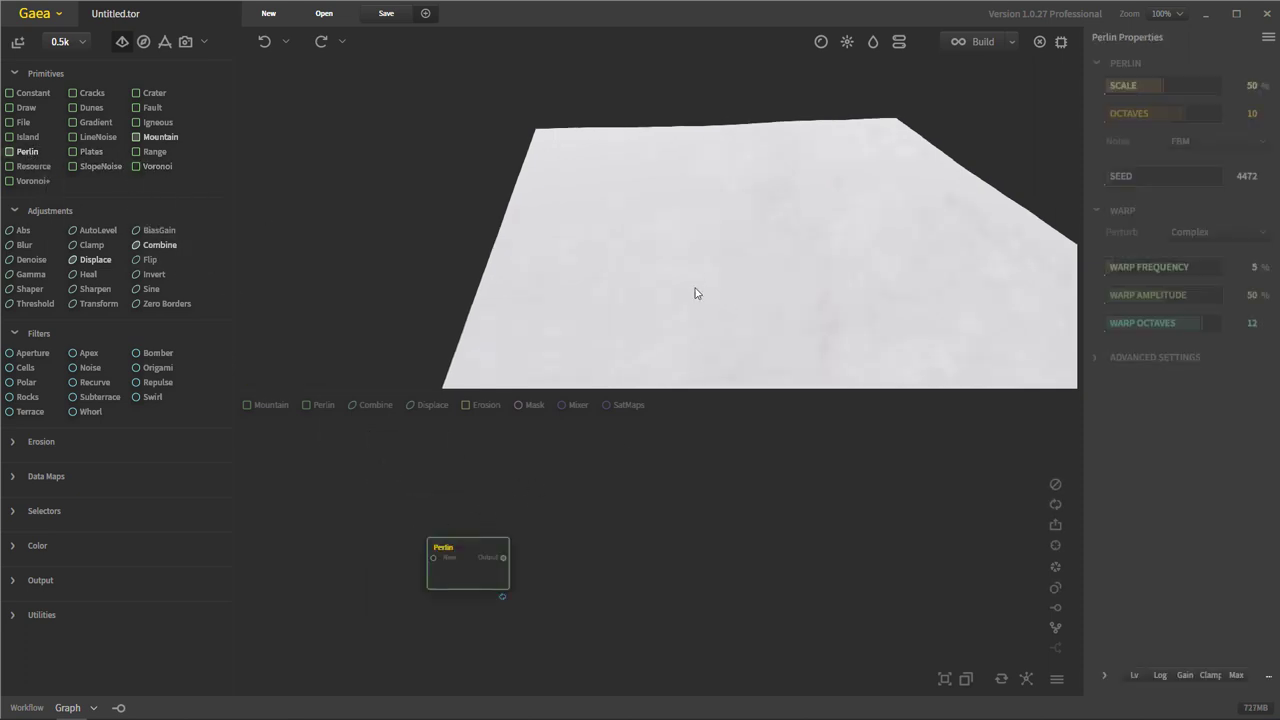
left_click_drag(853, 278, 825, 297)
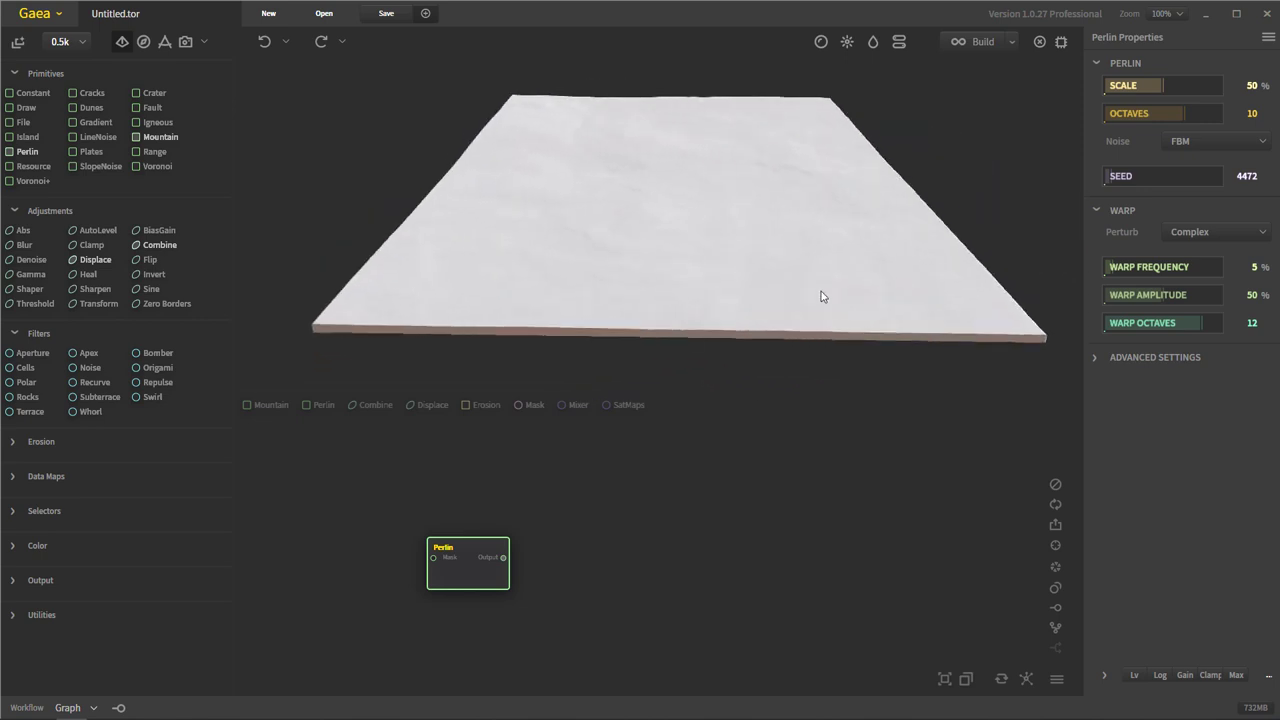
left_click_drag(456, 568, 422, 563)
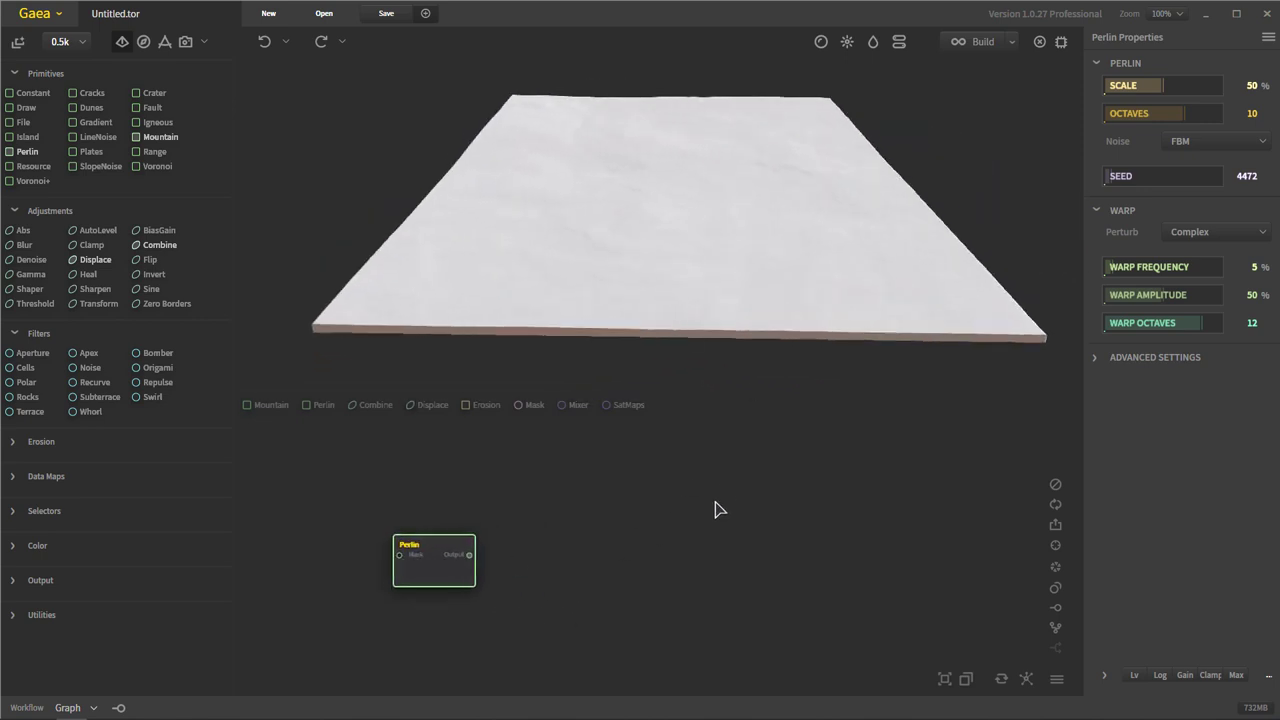
left_click_drag(601, 282, 677, 217)
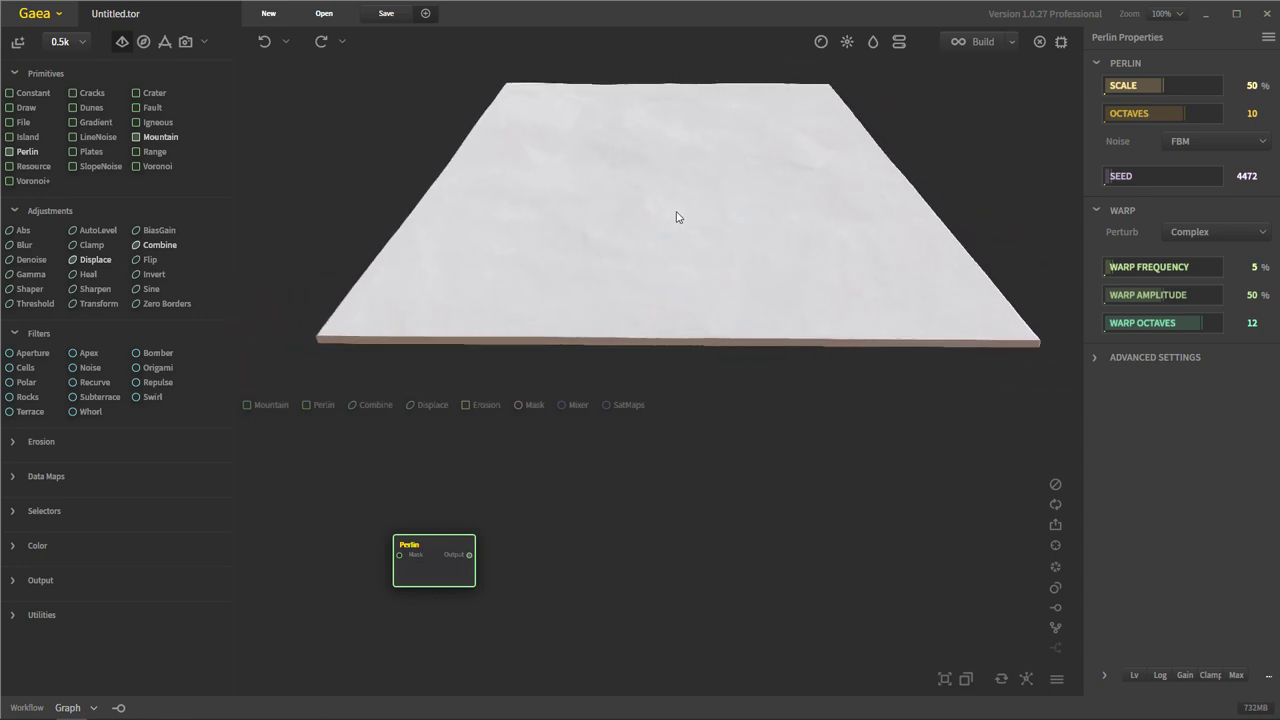
left_click_drag(438, 575, 487, 562)
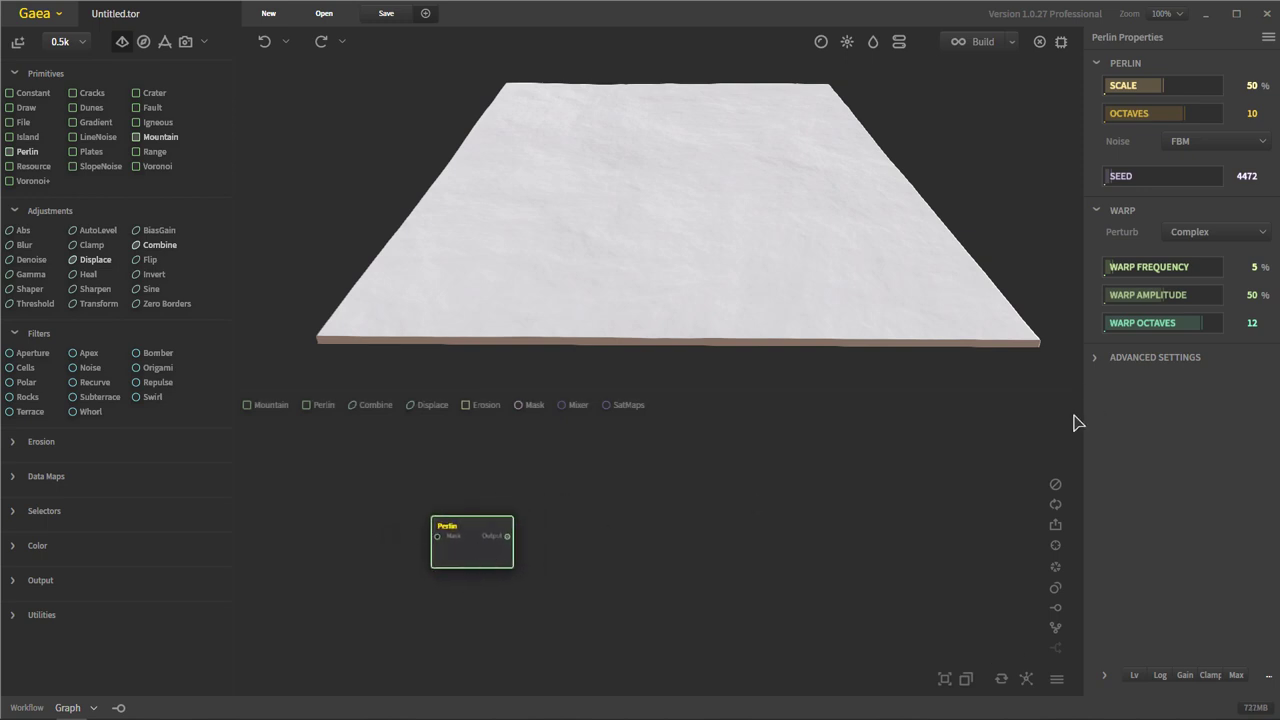
Set the terrain definition to a height of 1,367 m and a scale of 3,729 m for the Perlin terrain.
left_click(898, 48)
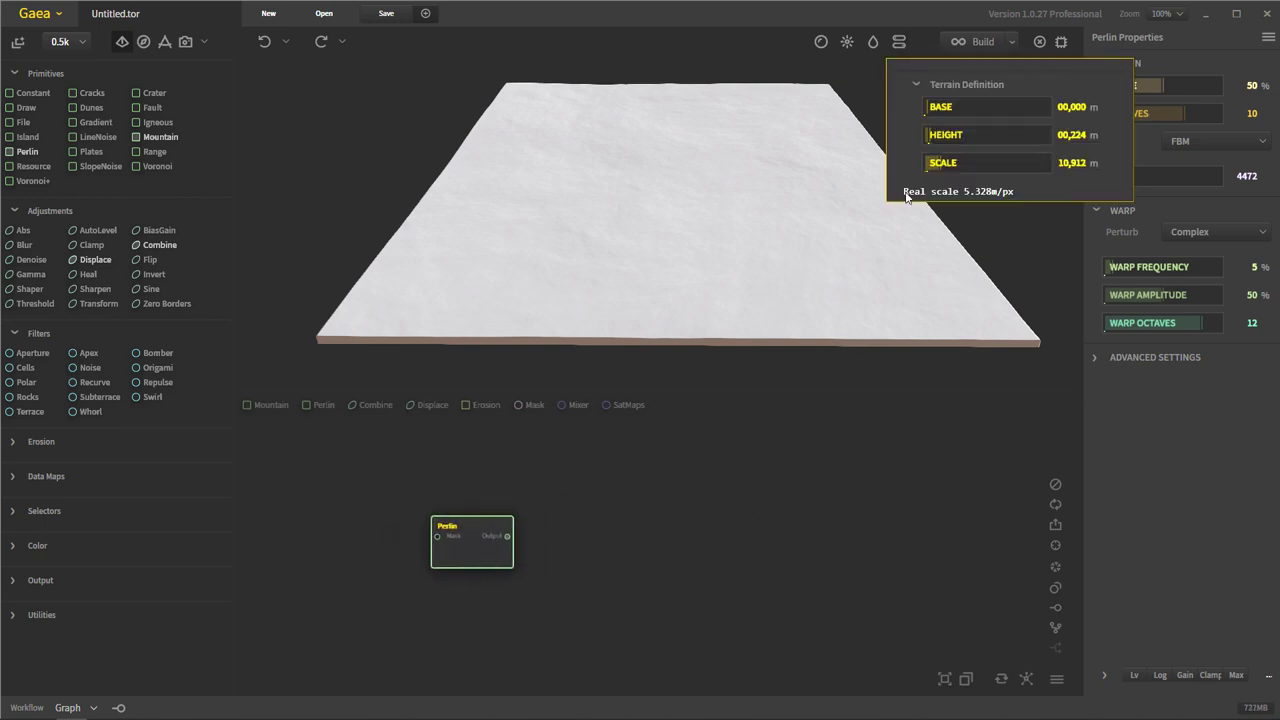
left_click(944, 140)
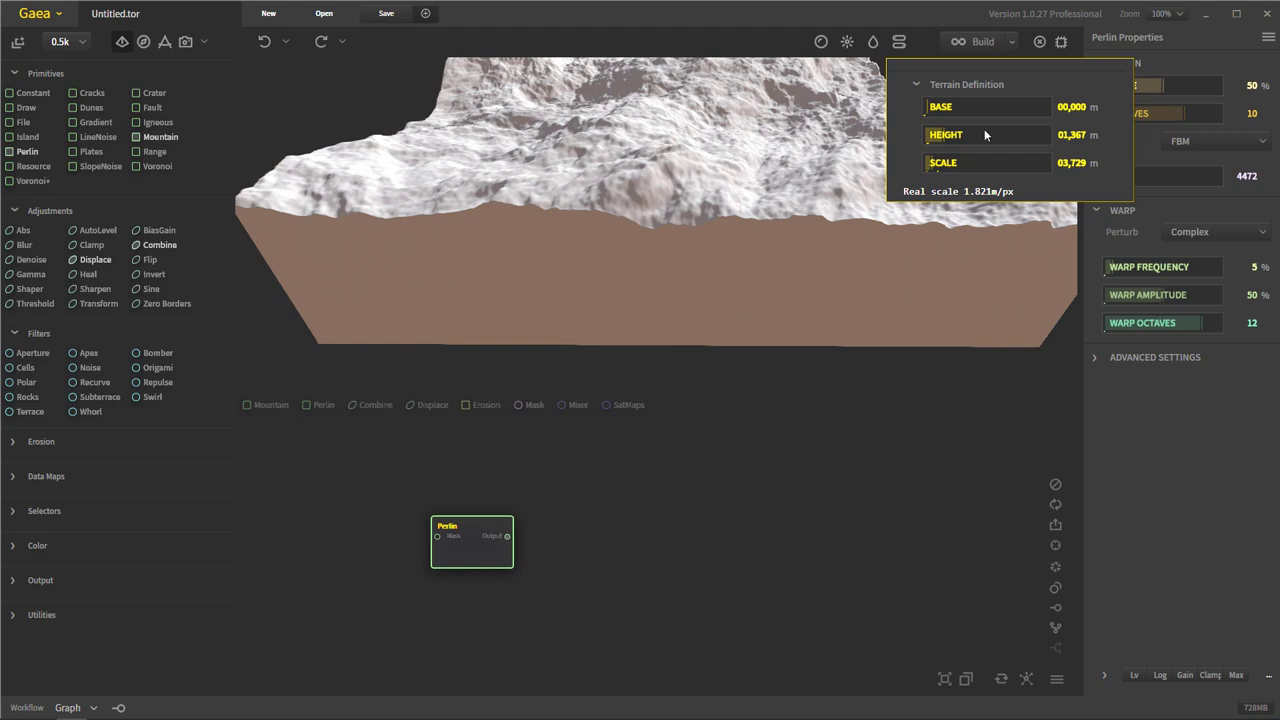
Close the terrain definition settings and set the Perlin node's octaves to 2.
left_click(811, 362)
left_click_drag(820, 250, 771, 223)
scroll(771, 223, "up", 2)
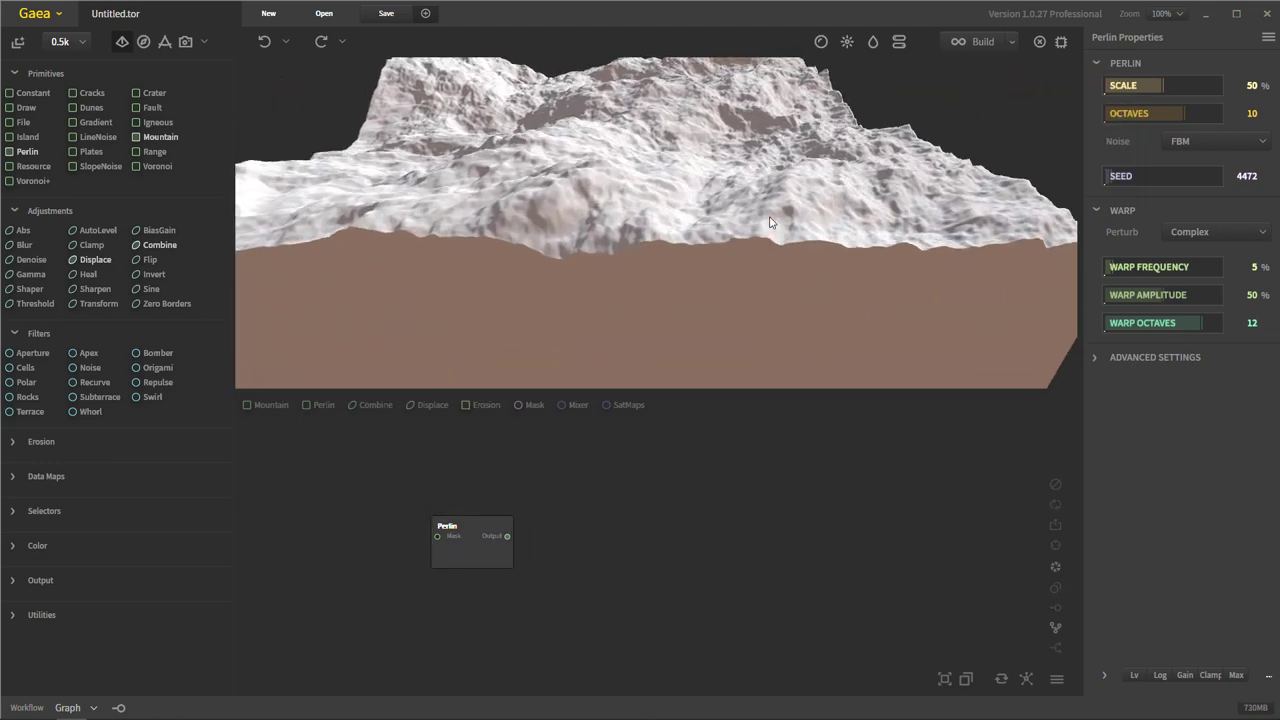
scroll(771, 223, "down", 5)
left_click_drag(745, 181, 640, 220)
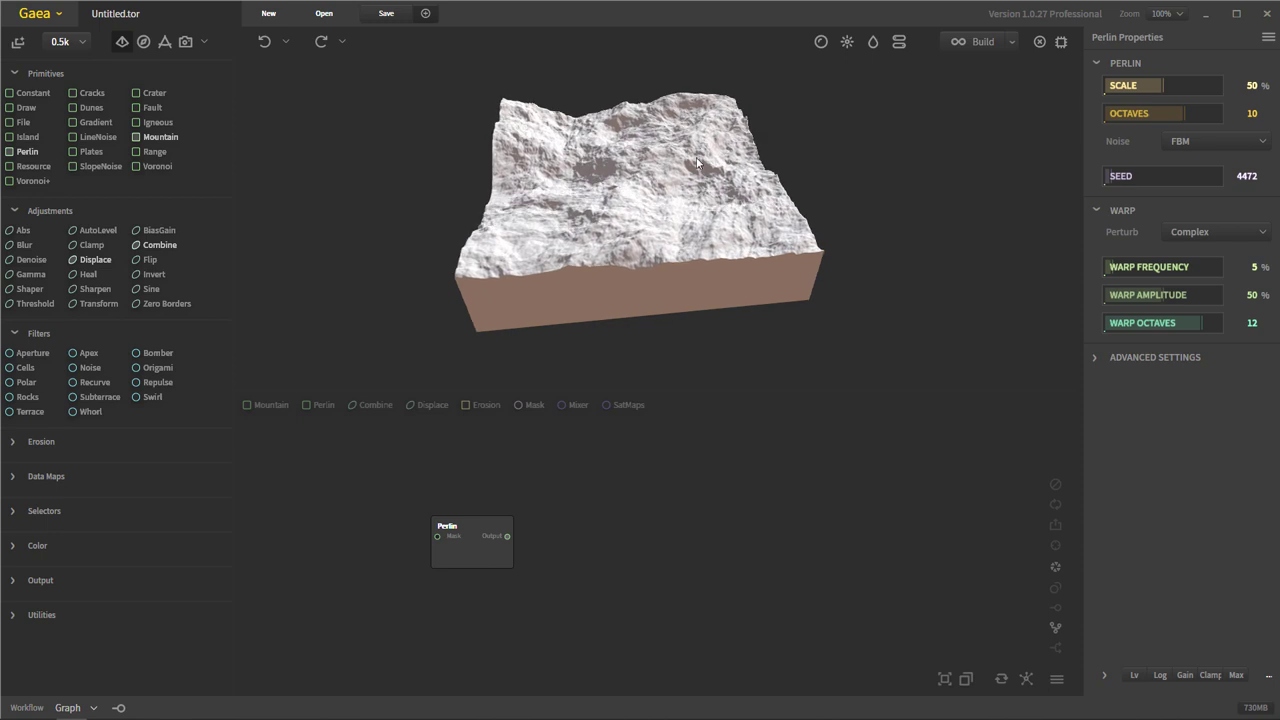
left_click(498, 557)
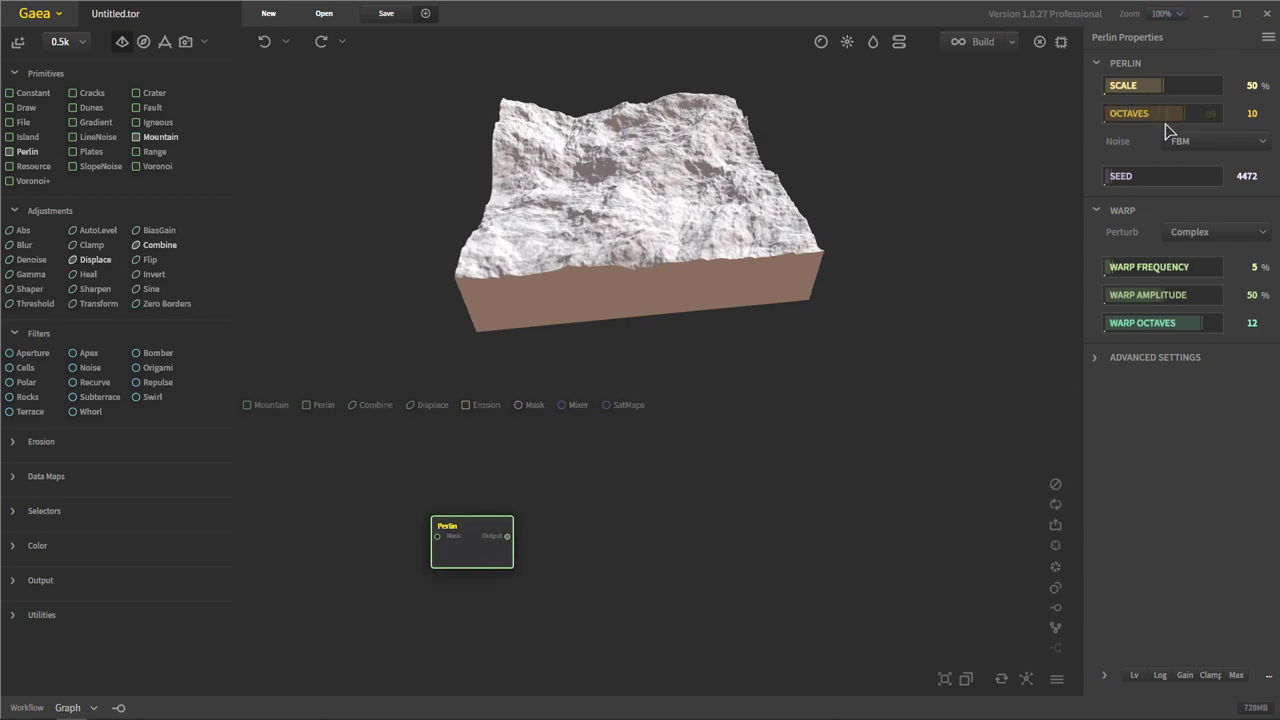
left_click_drag(1120, 120, 1112, 120)
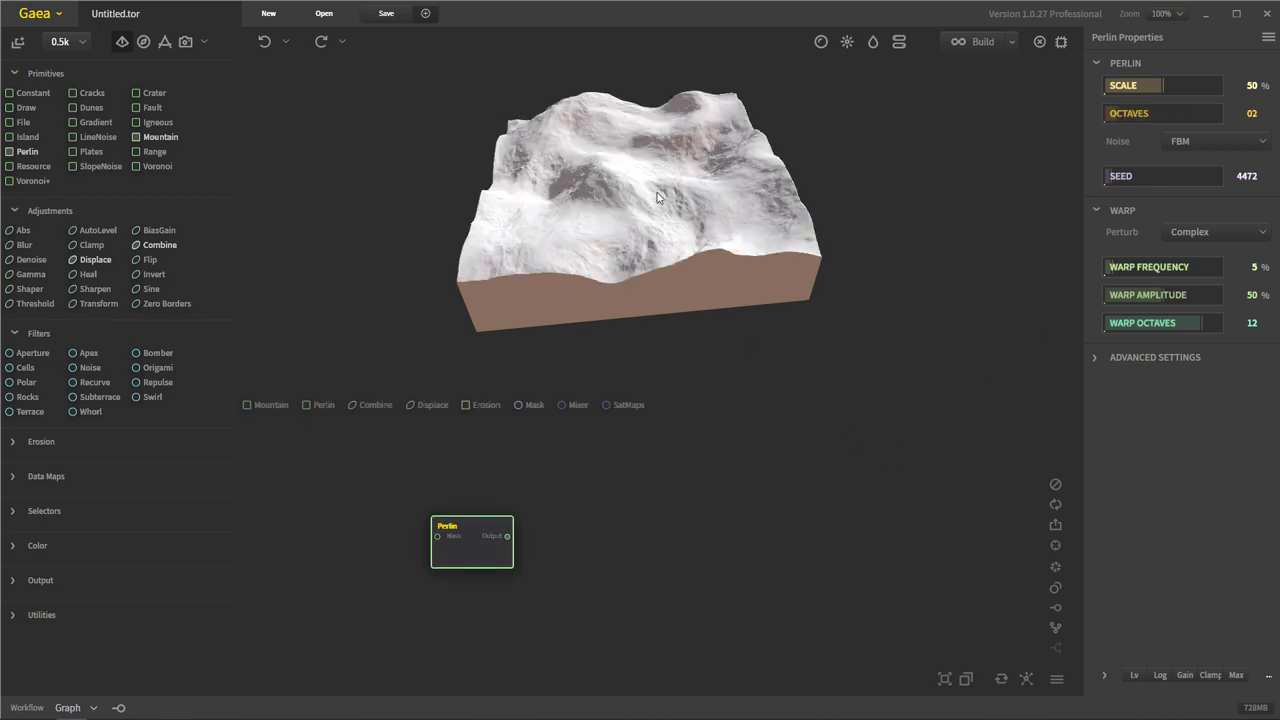
left_click_drag(630, 154, 675, 205)
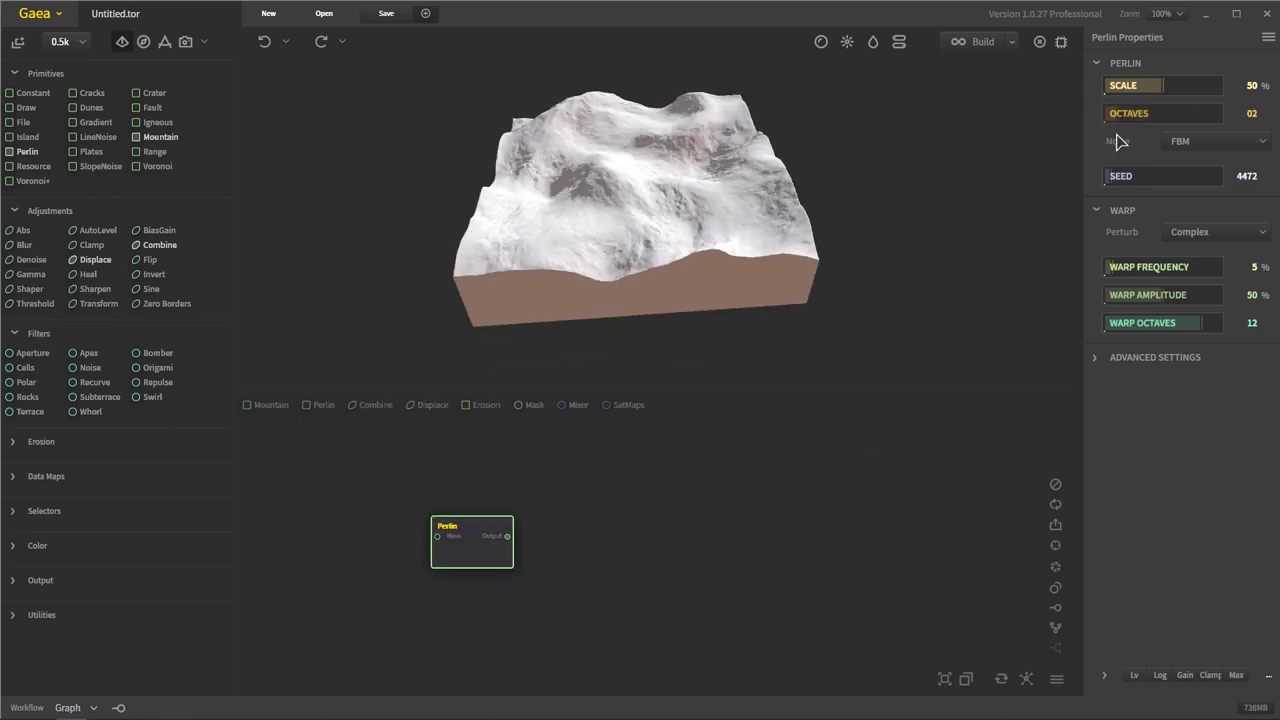
Try the Billowy noise type on the Perlin node and return it to FBM.
left_click(1220, 142)
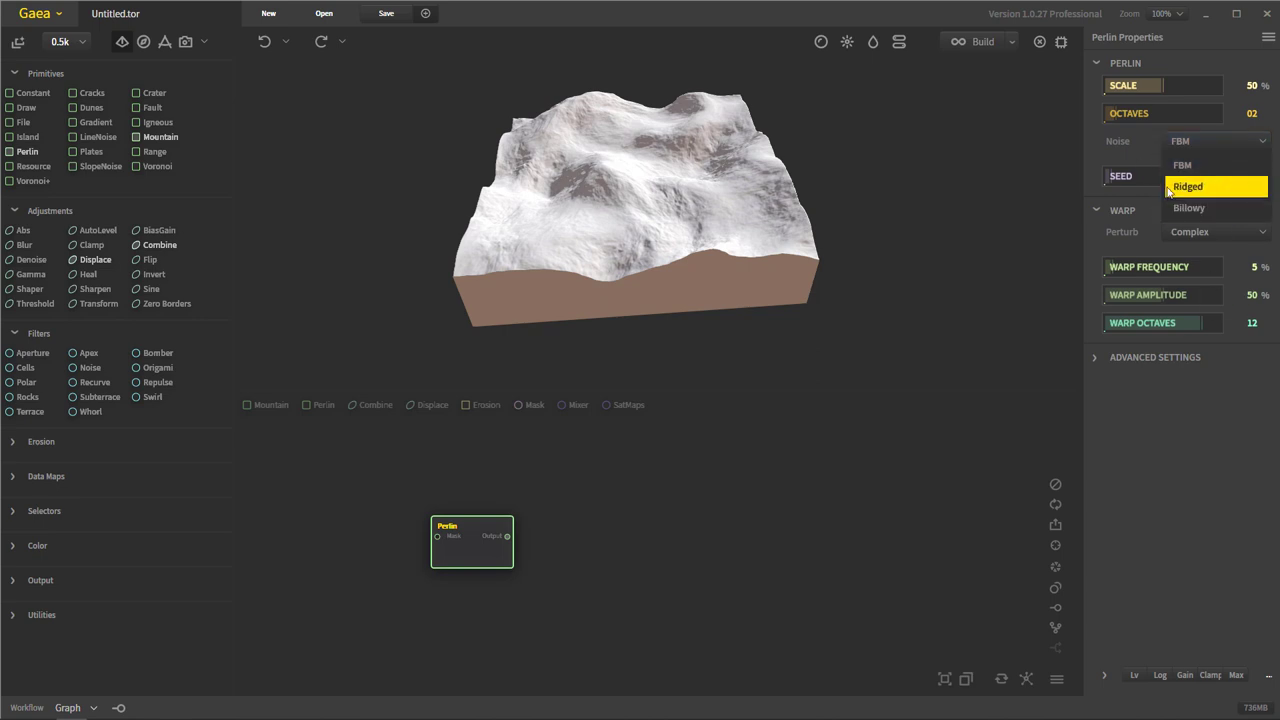
left_click(1218, 210)
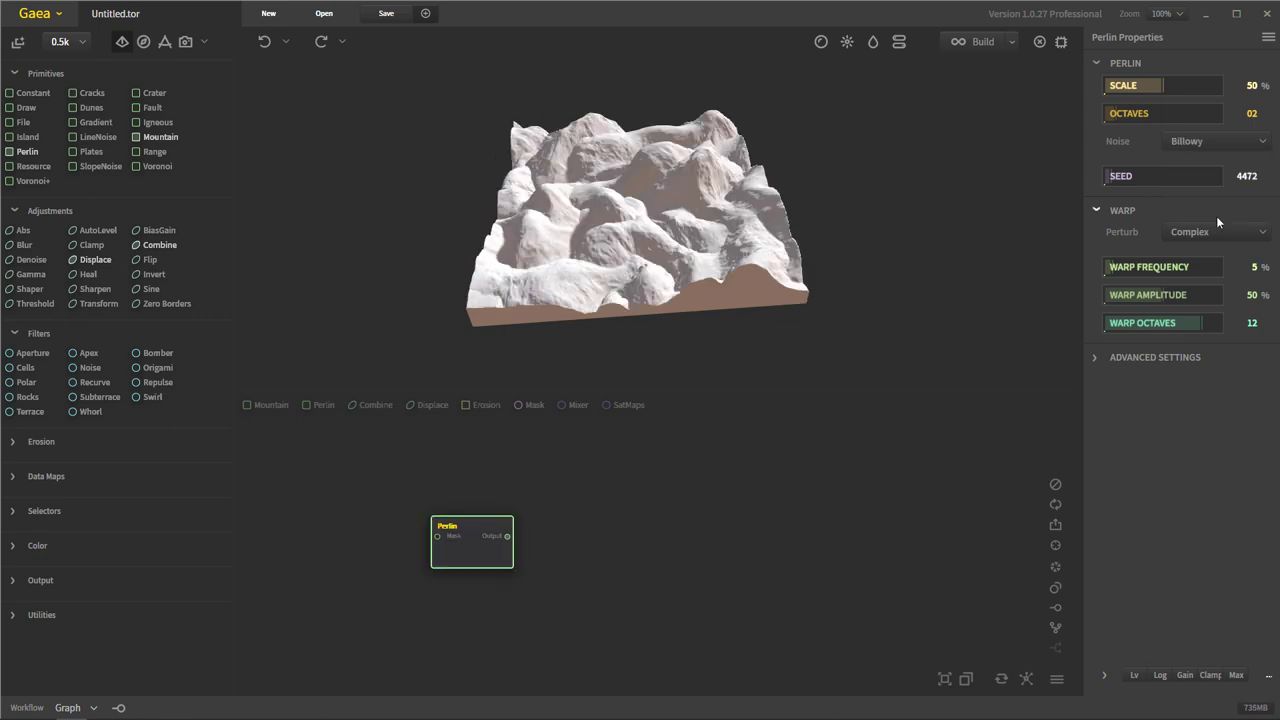
left_click(1226, 142)
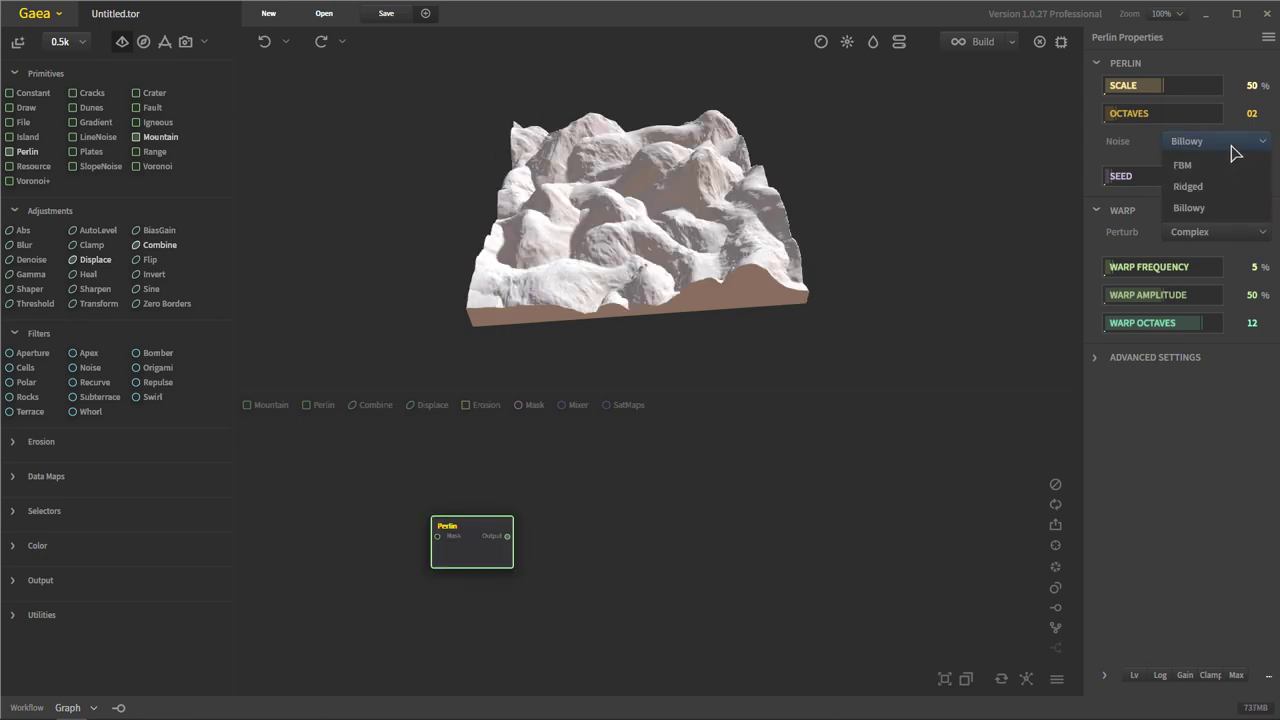
left_click(1228, 163)
left_click_drag(651, 203, 654, 170)
Set the Perlin node's seed to 37090 and its scale to 12%.
left_click(1139, 175)
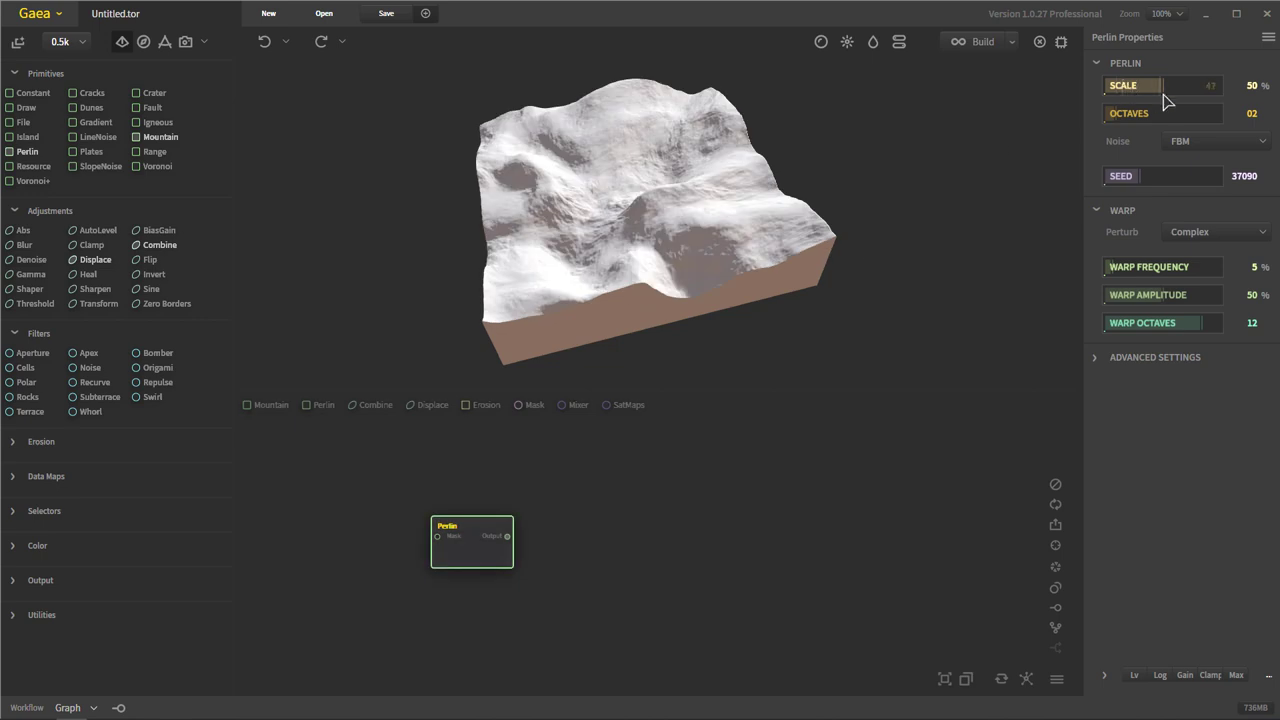
left_click_drag(1165, 96, 1190, 90)
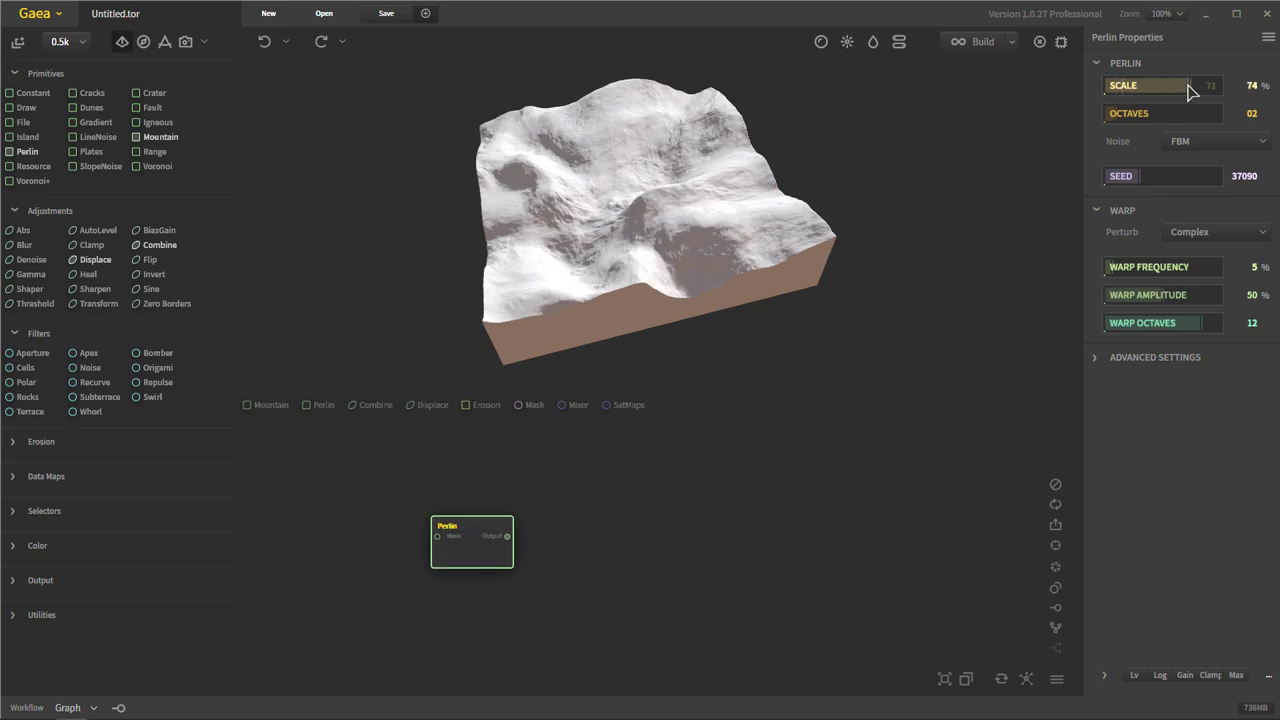
left_click(1119, 88)
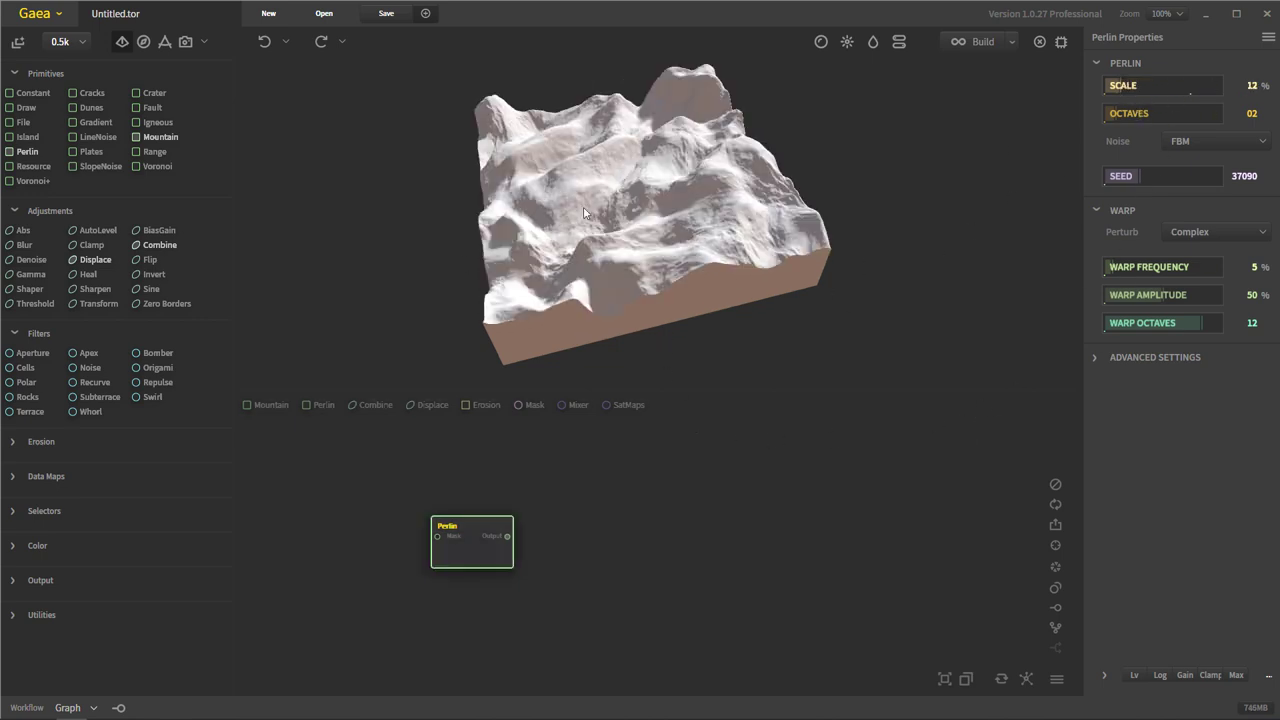
left_click_drag(661, 98, 898, 204)
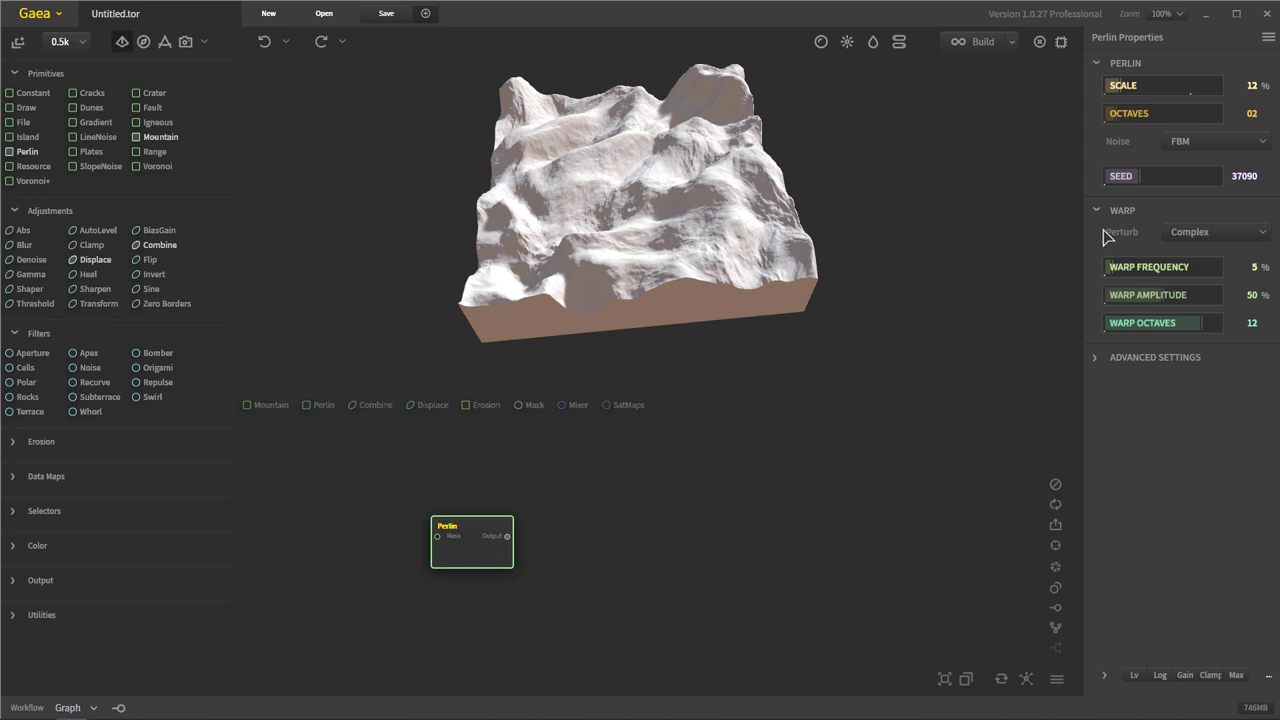
left_click_drag(700, 120, 689, 196)
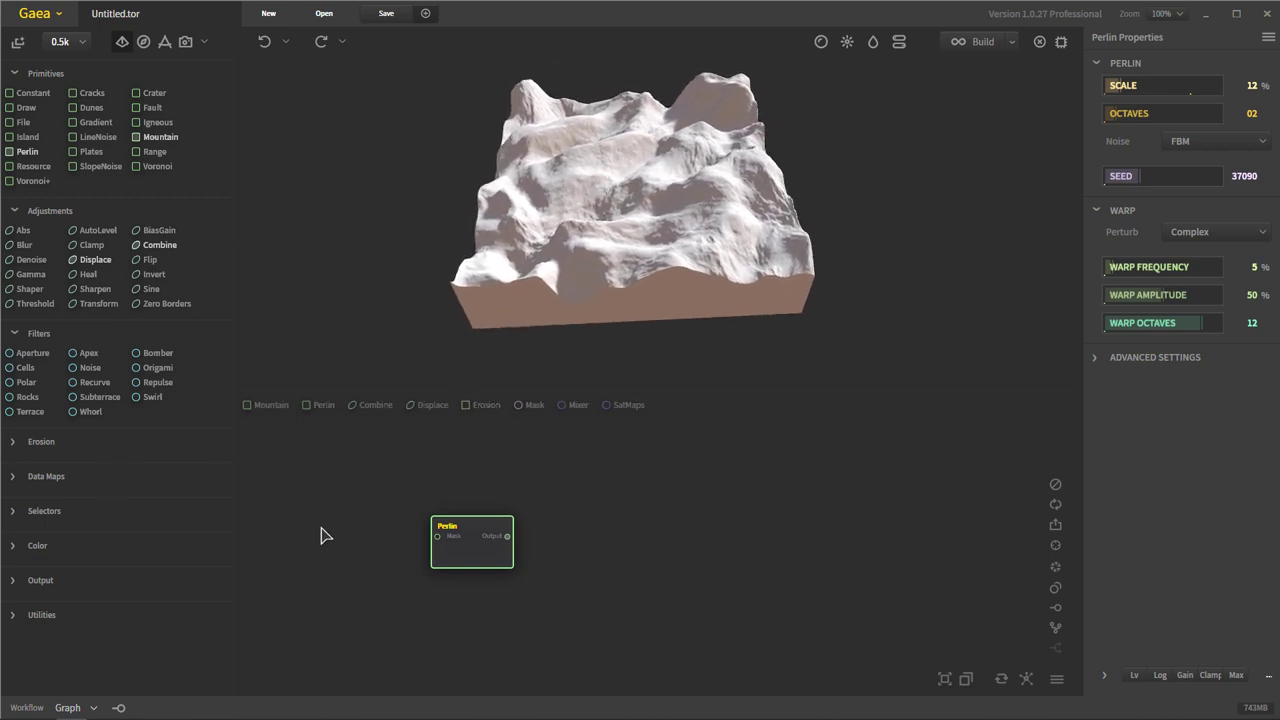
Reposition the Perlin node slightly, set its warp frequency to 37%, and inspect the distorted terrain.
left_click_drag(468, 553, 426, 572)
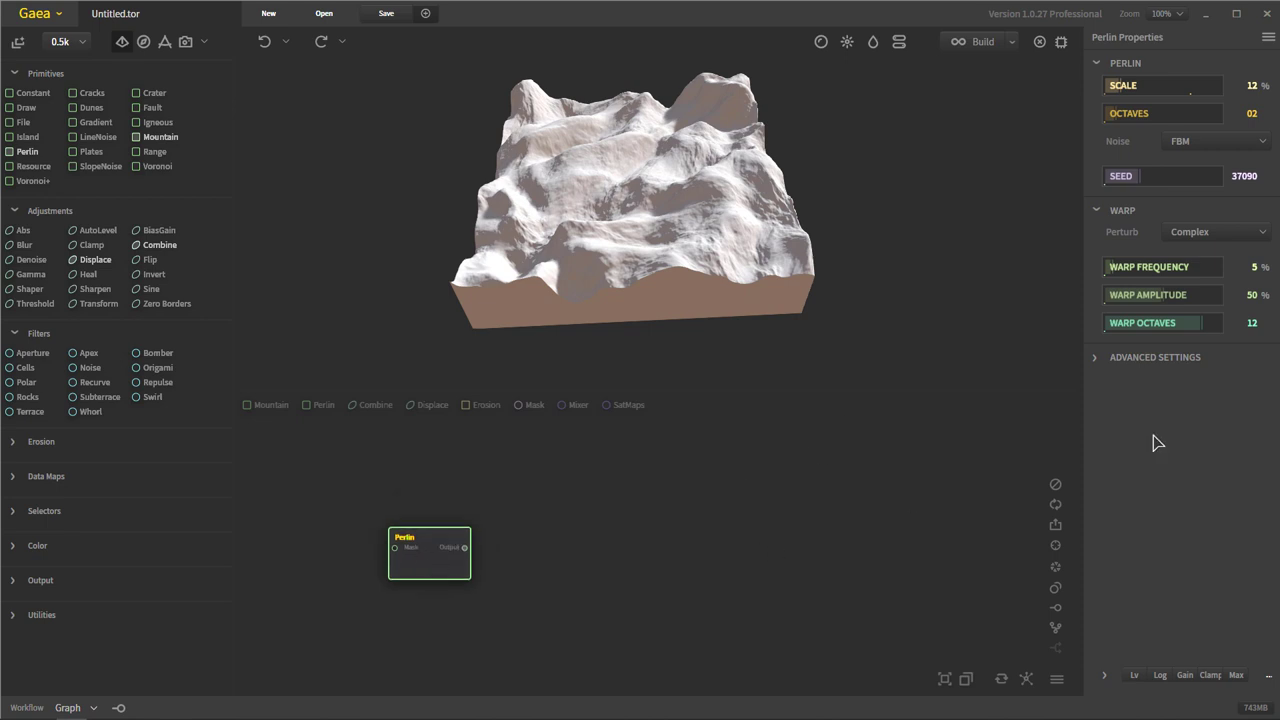
left_click(1242, 234)
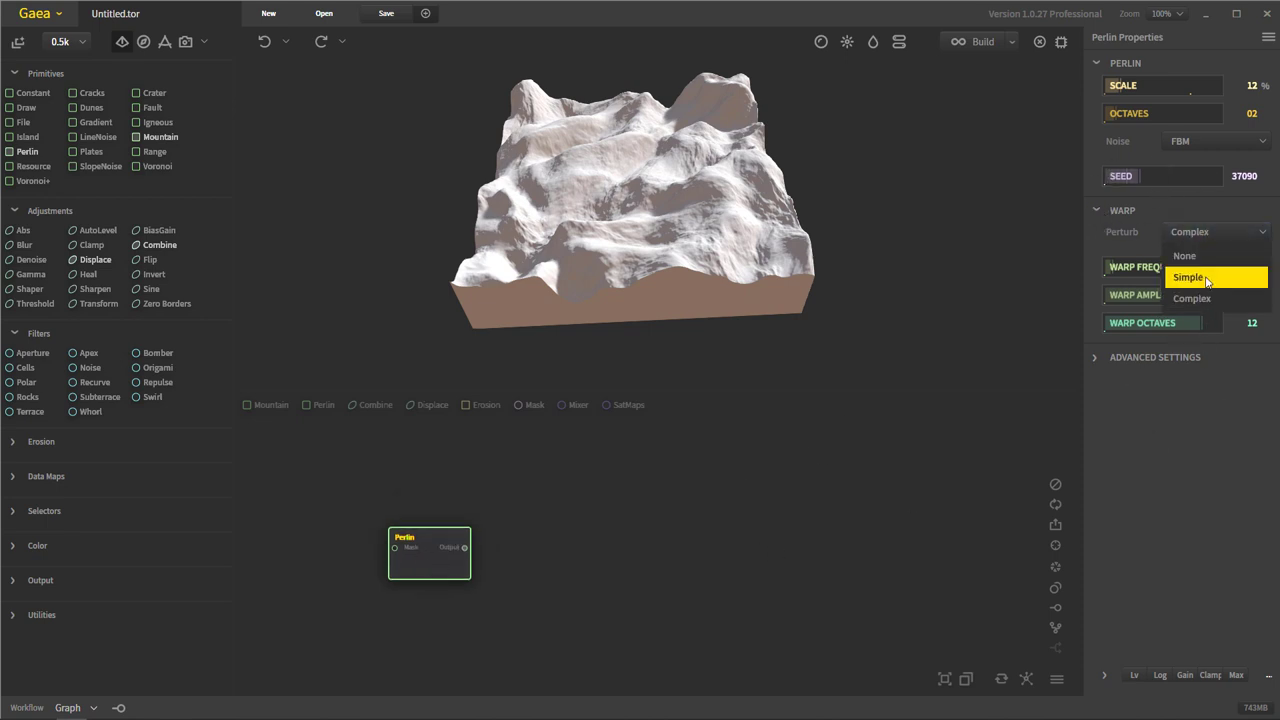
left_click(1183, 267)
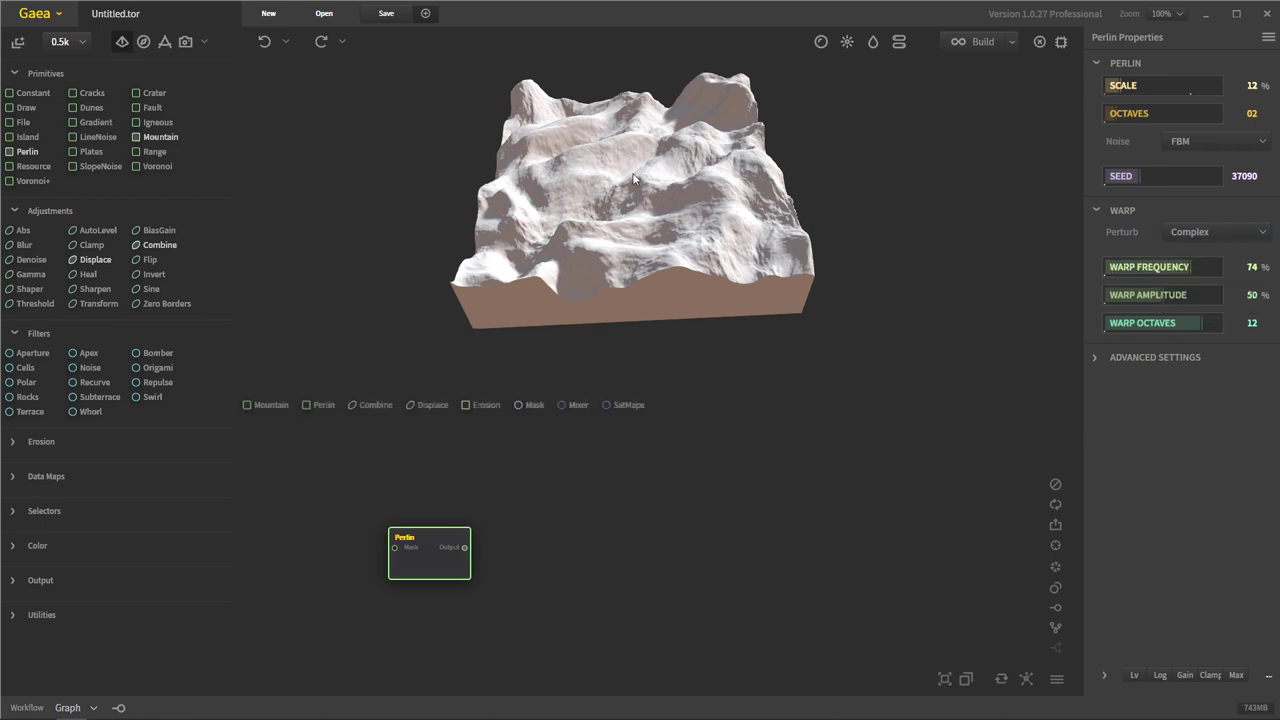
left_click(1148, 268)
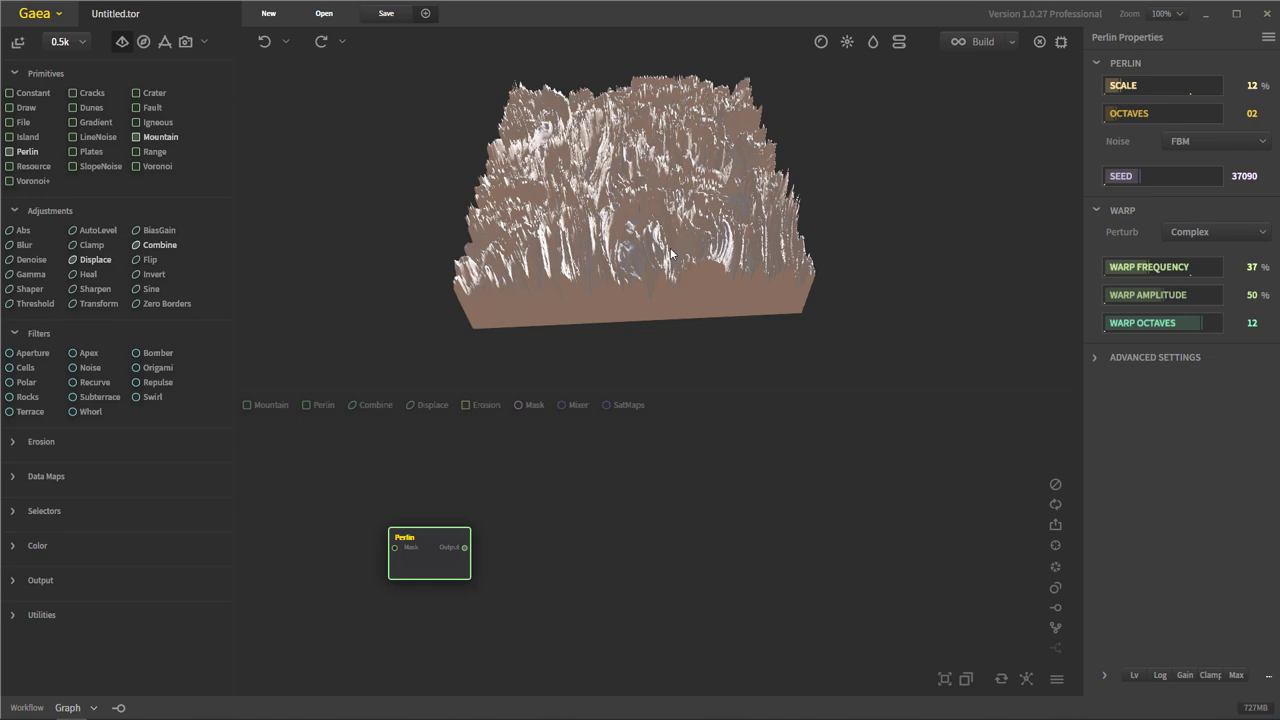
left_click_drag(672, 254, 667, 318)
scroll(640, 232, "up", 5)
scroll(633, 227, "down", 3)
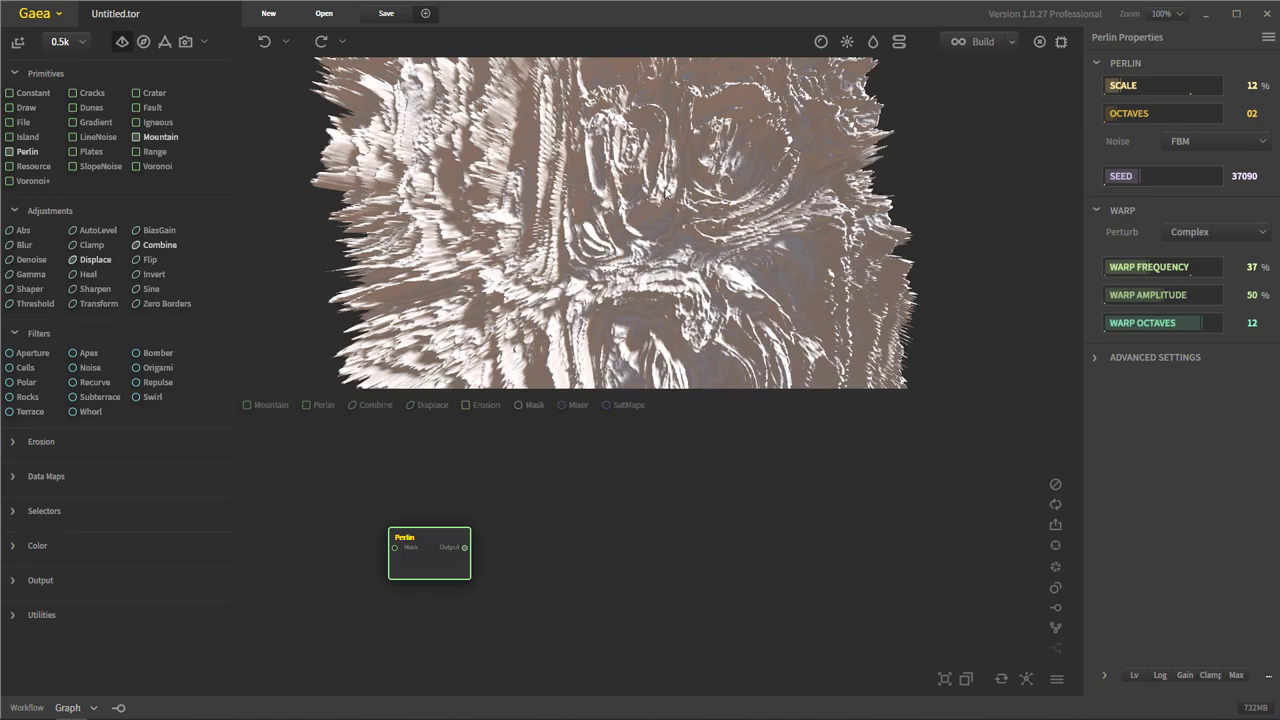
left_click_drag(666, 189, 553, 165)
Set the Perlin node's warp amplitude to 21% and its warp octaves to 2.
left_click(1188, 303)
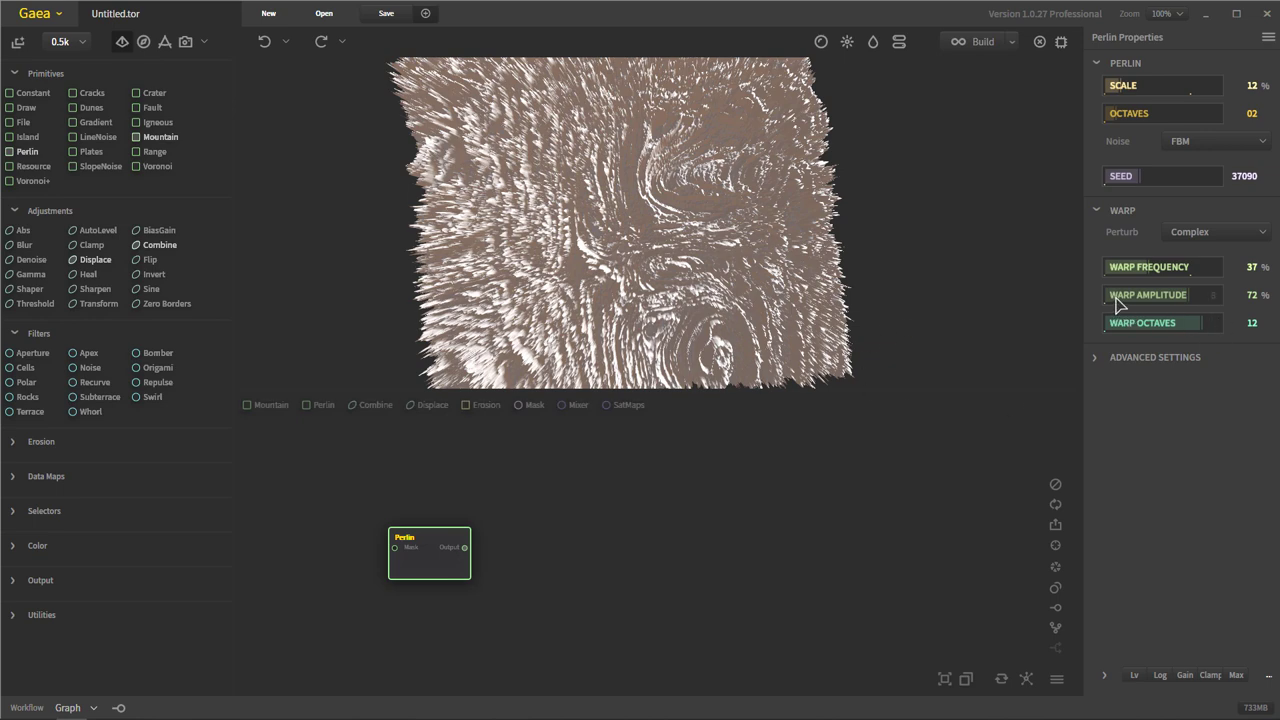
left_click_drag(1120, 303, 1031, 363)
left_click_drag(722, 198, 728, 168)
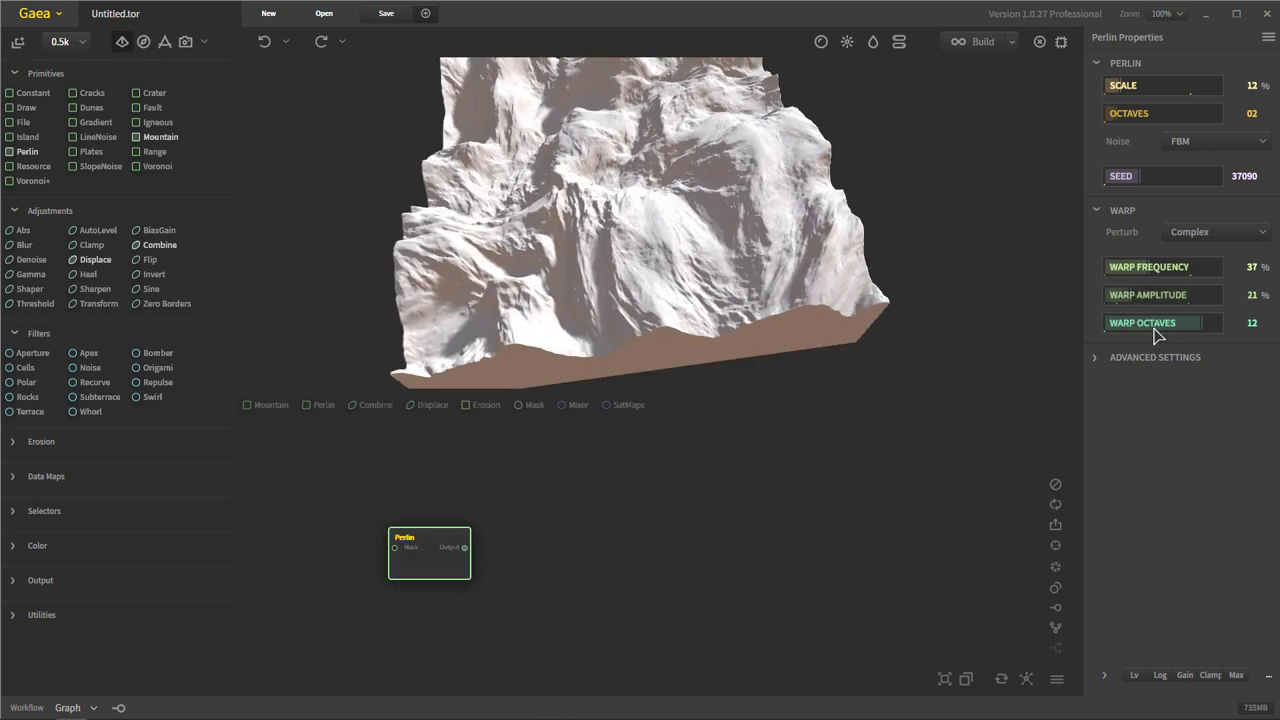
left_click(1157, 335)
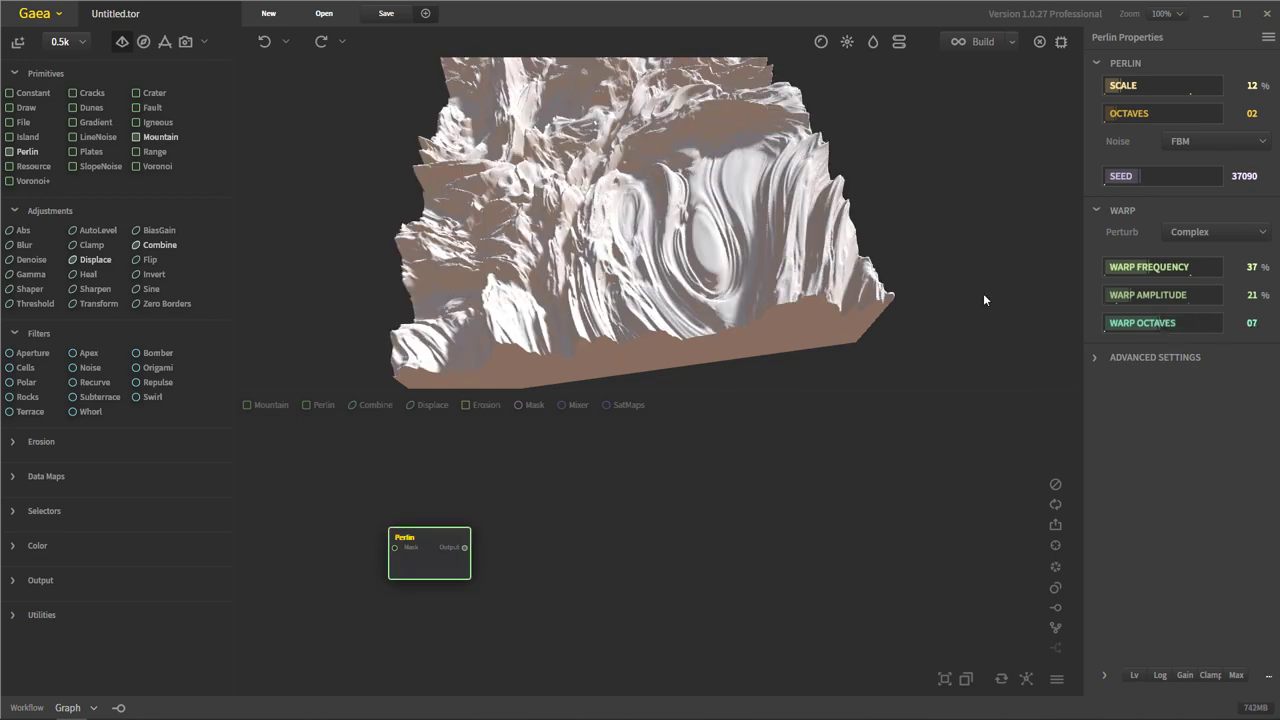
left_click_drag(983, 293, 1043, 366)
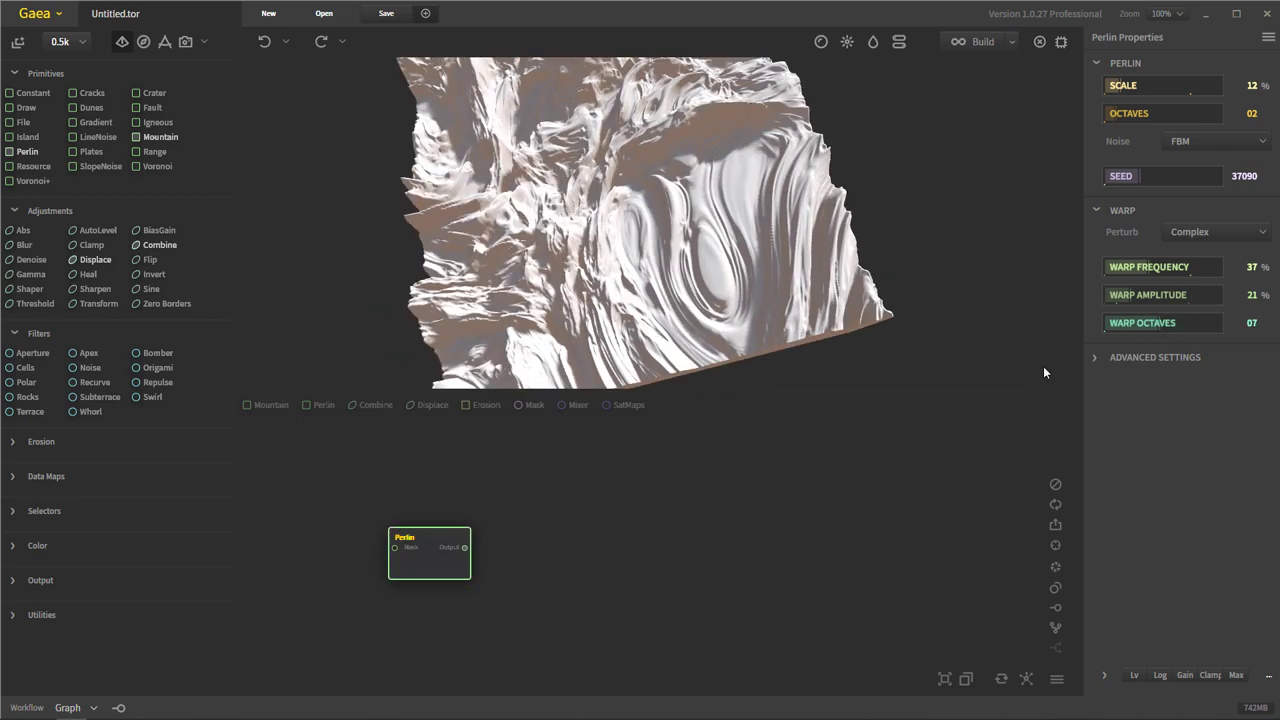
left_click(1133, 334)
left_click_drag(709, 217, 680, 320)
Delete the Perlin node from the graph.
left_click_drag(598, 646, 340, 446)
key("Delete")
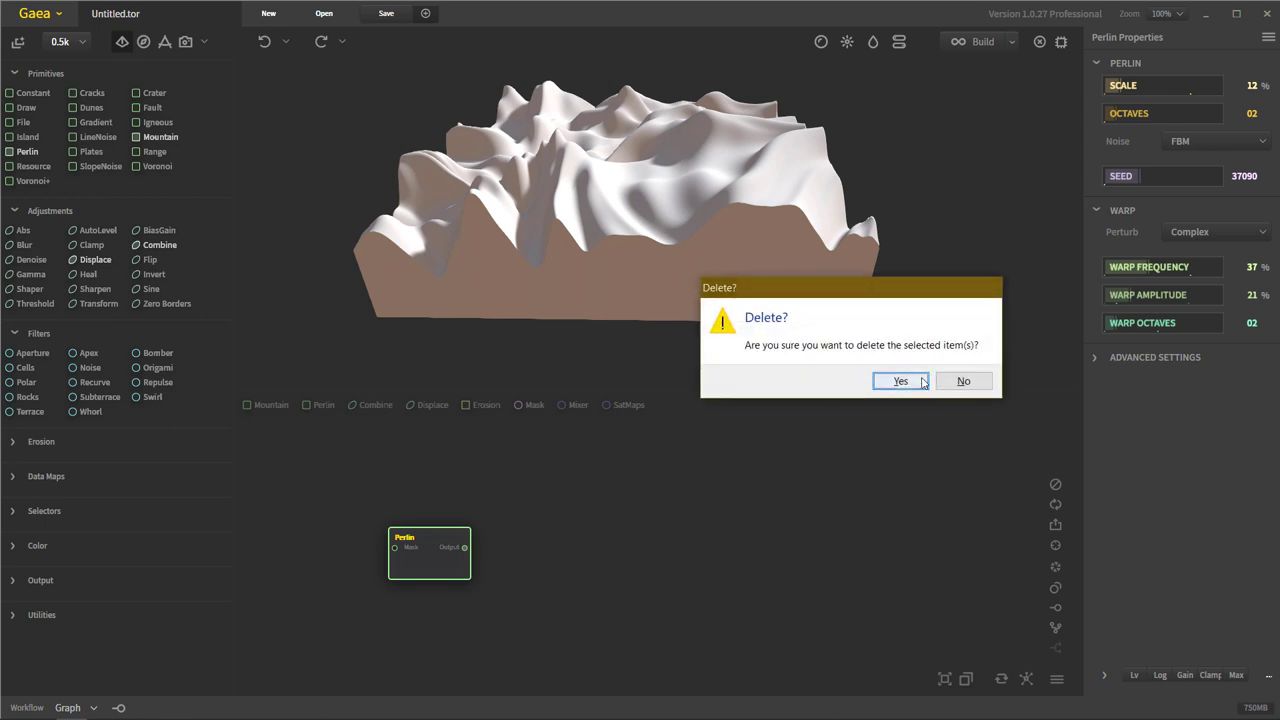
left_click(906, 381)
Add a Resource primitive node to show its Resource ID property, and delete it from the graph.
left_click_drag(30, 166, 478, 534)
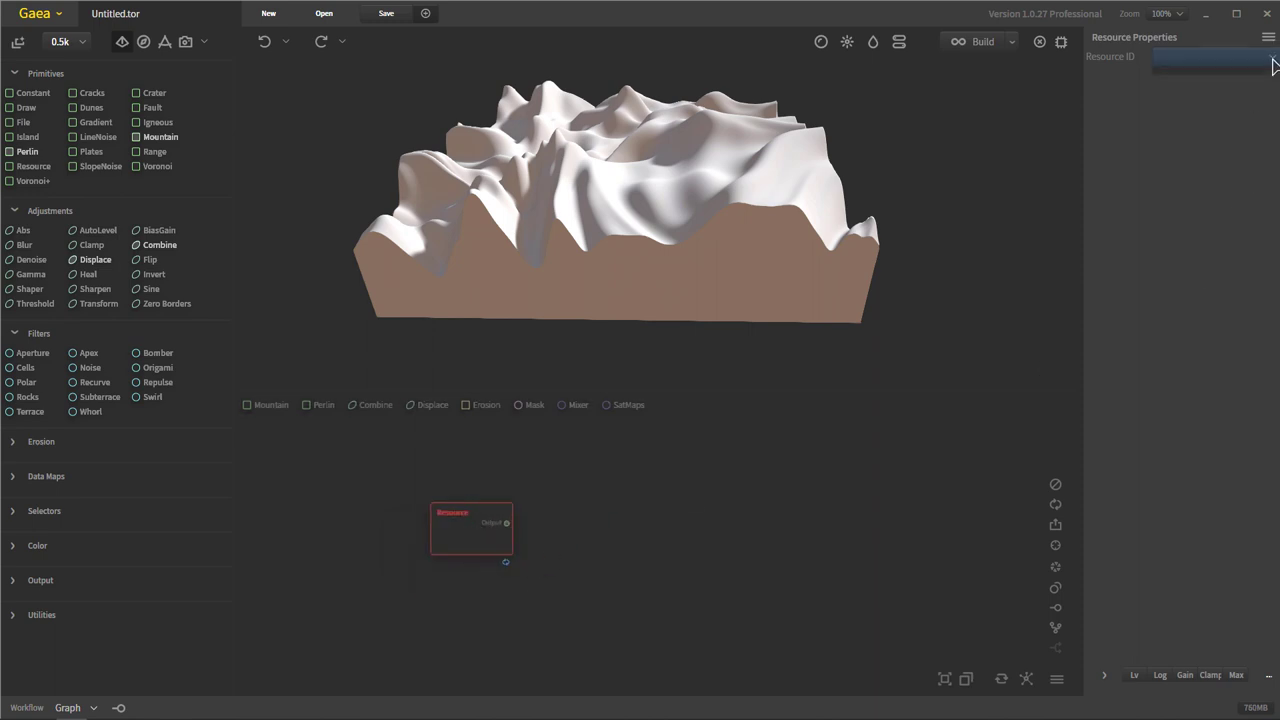
left_click_drag(670, 602, 326, 491)
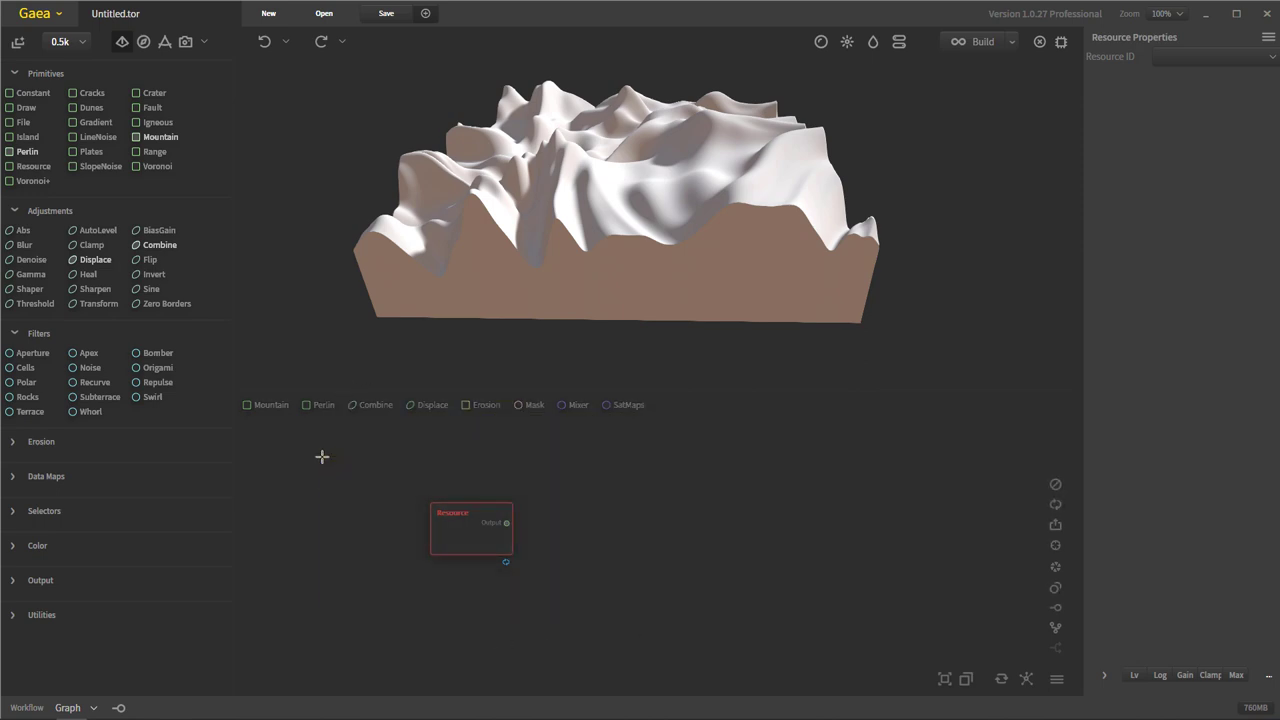
key("Delete")
left_click(900, 384)
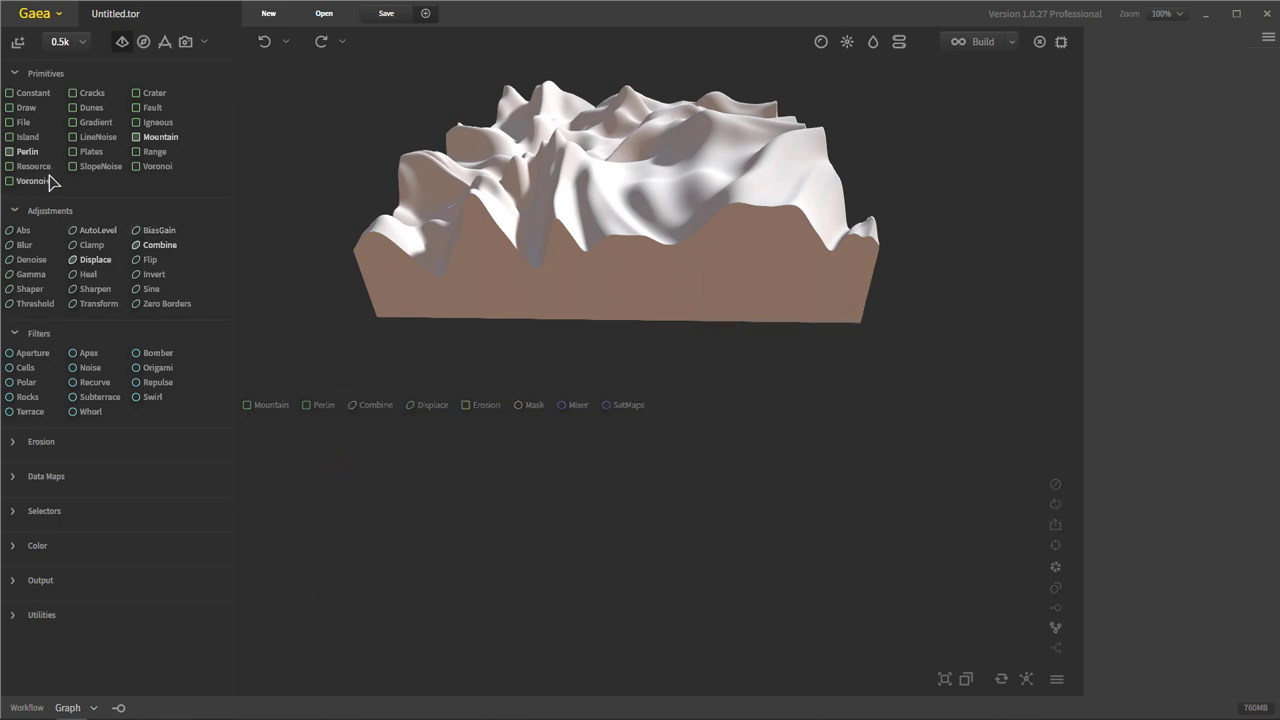
Add a Voronoi+ node and a Voronoi node to the graph and align them with Voronoi+ above Voronoi.
left_click_drag(32, 181, 440, 563)
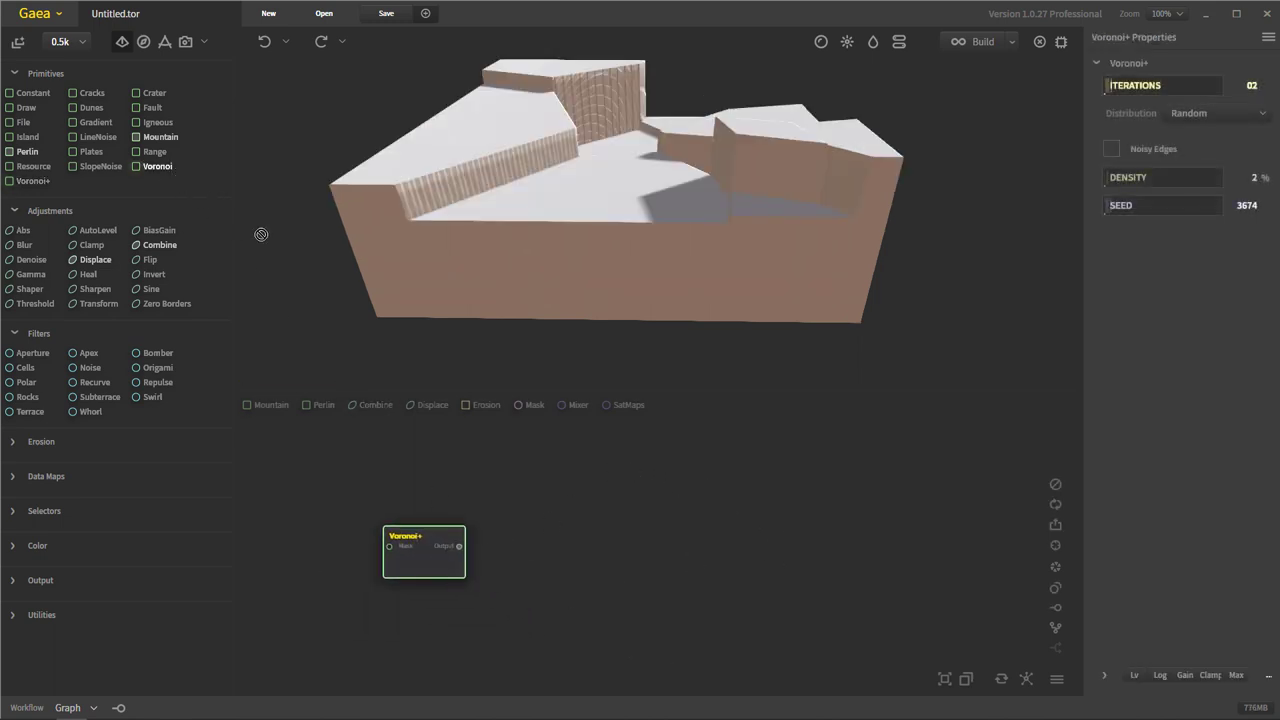
left_click_drag(157, 166, 443, 630)
left_click_drag(434, 563, 449, 514)
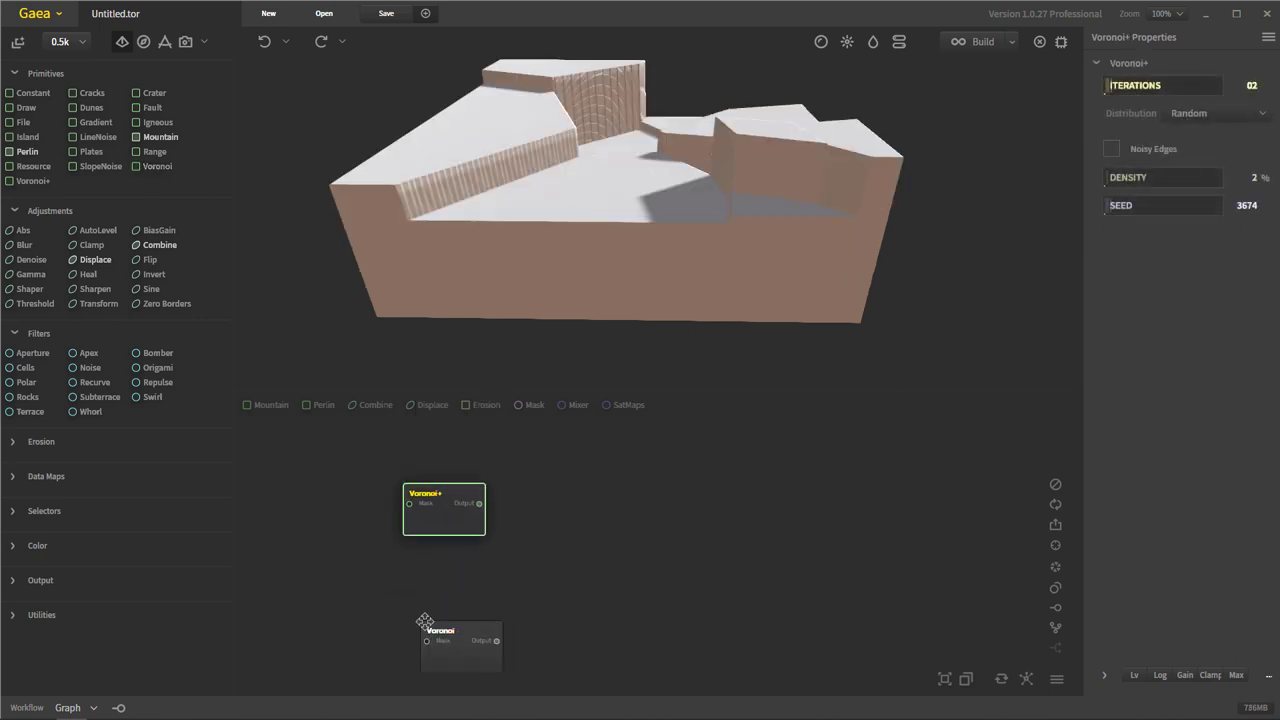
left_click_drag(424, 621, 406, 569)
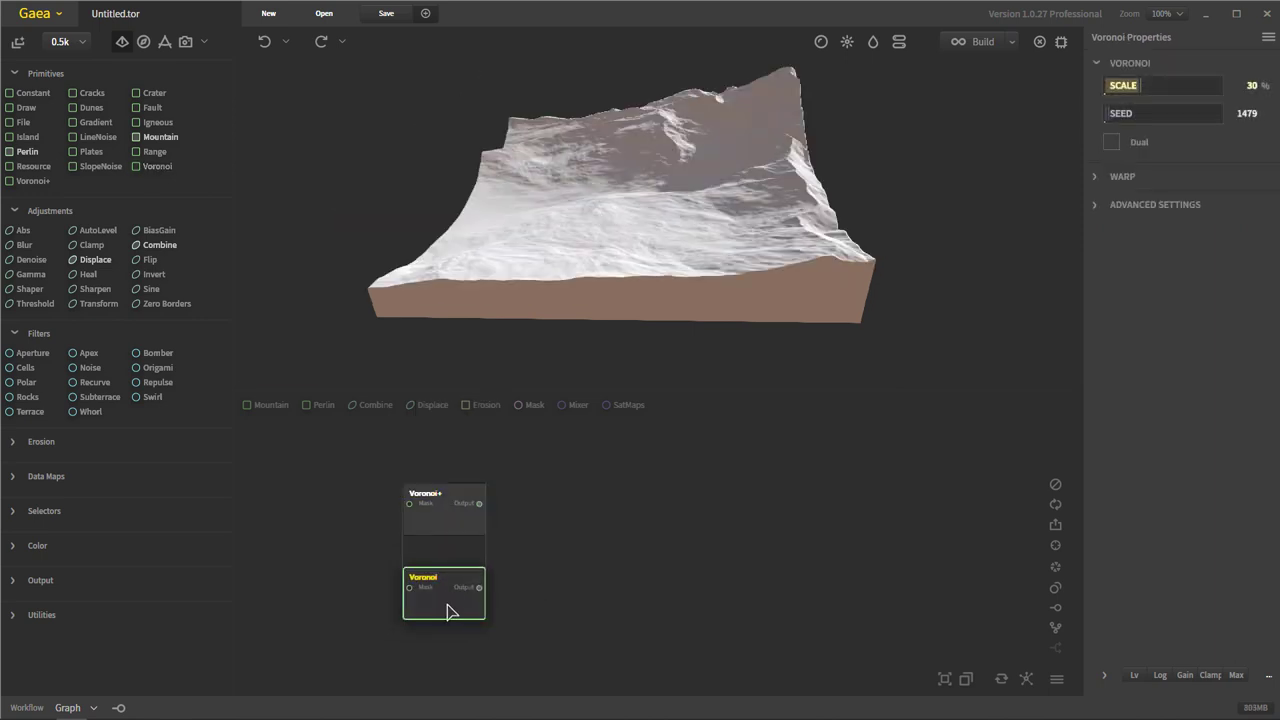
Compare the terrains of the Voronoi+ and Voronoi nodes, and examine the Voronoi terrain from several angles.
left_click(445, 532)
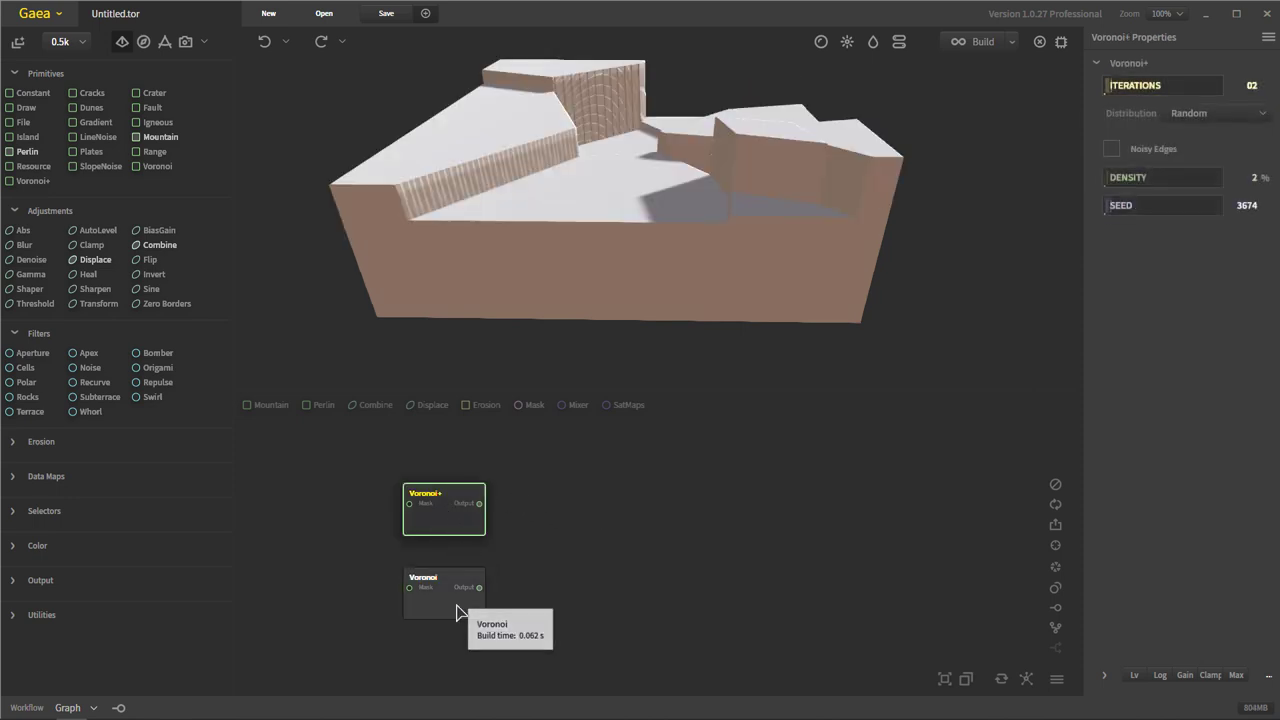
left_click(458, 600)
left_click(447, 528)
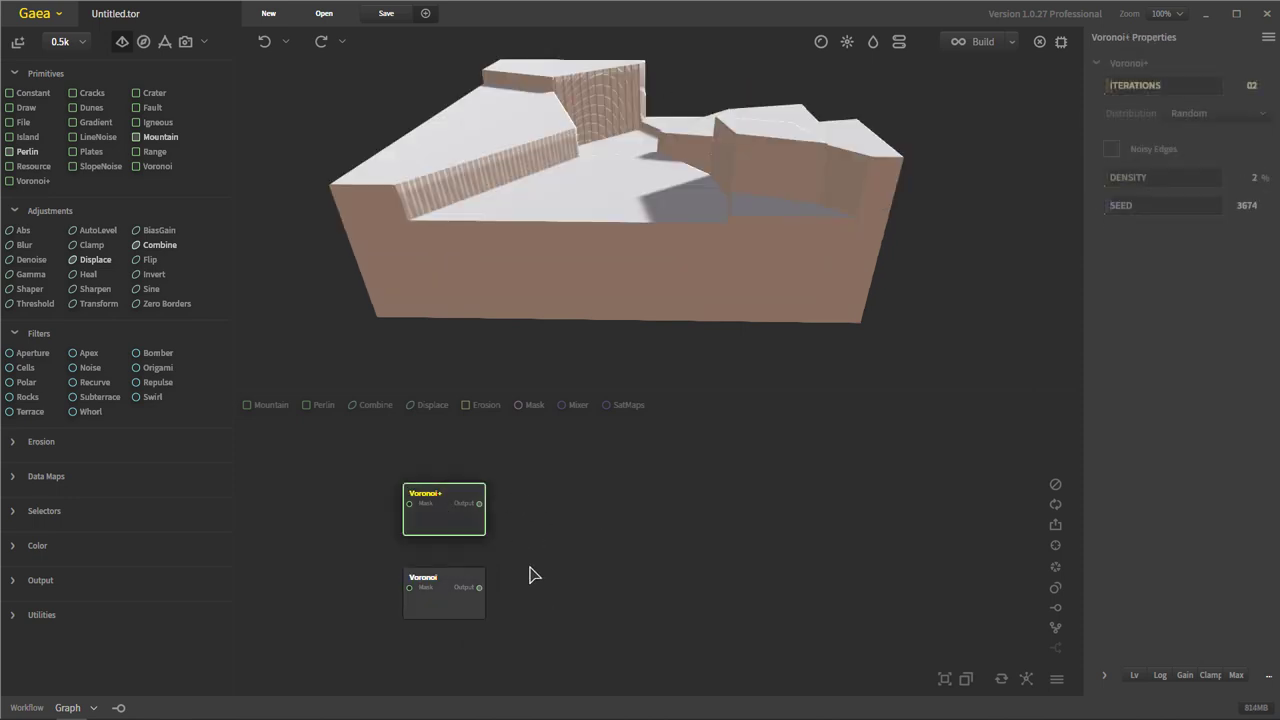
left_click(461, 606)
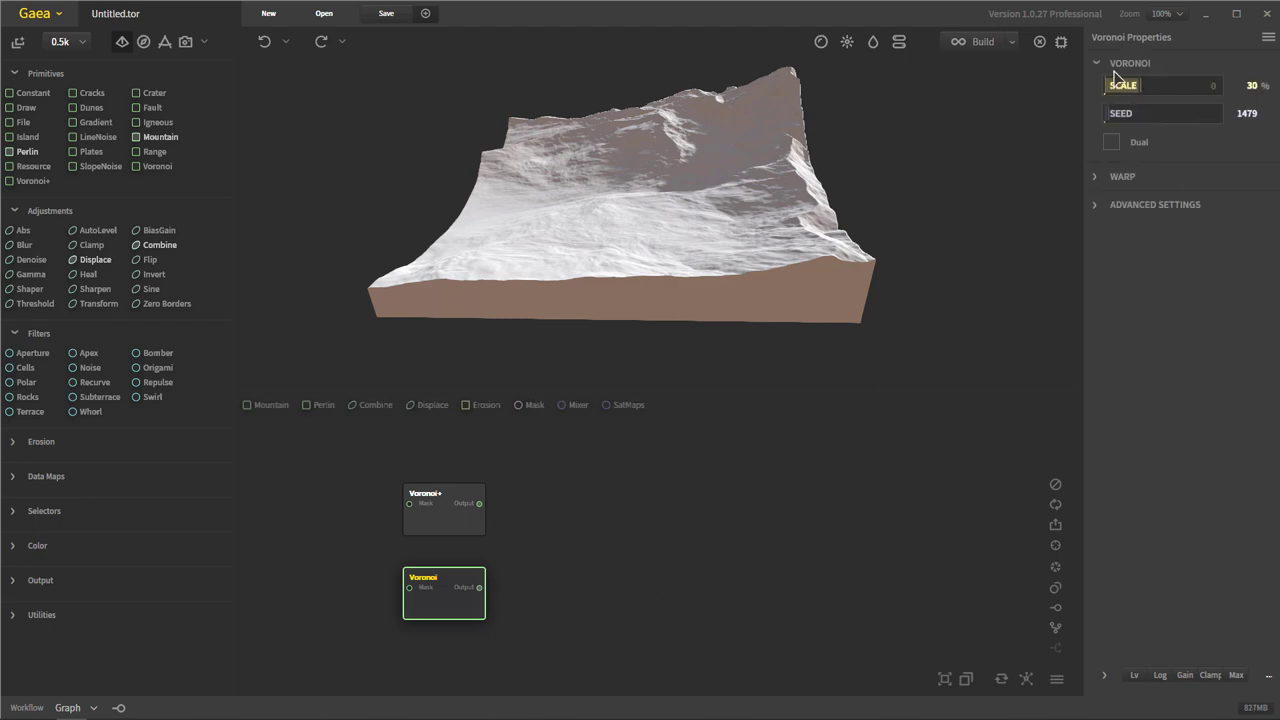
left_click_drag(790, 147, 764, 153)
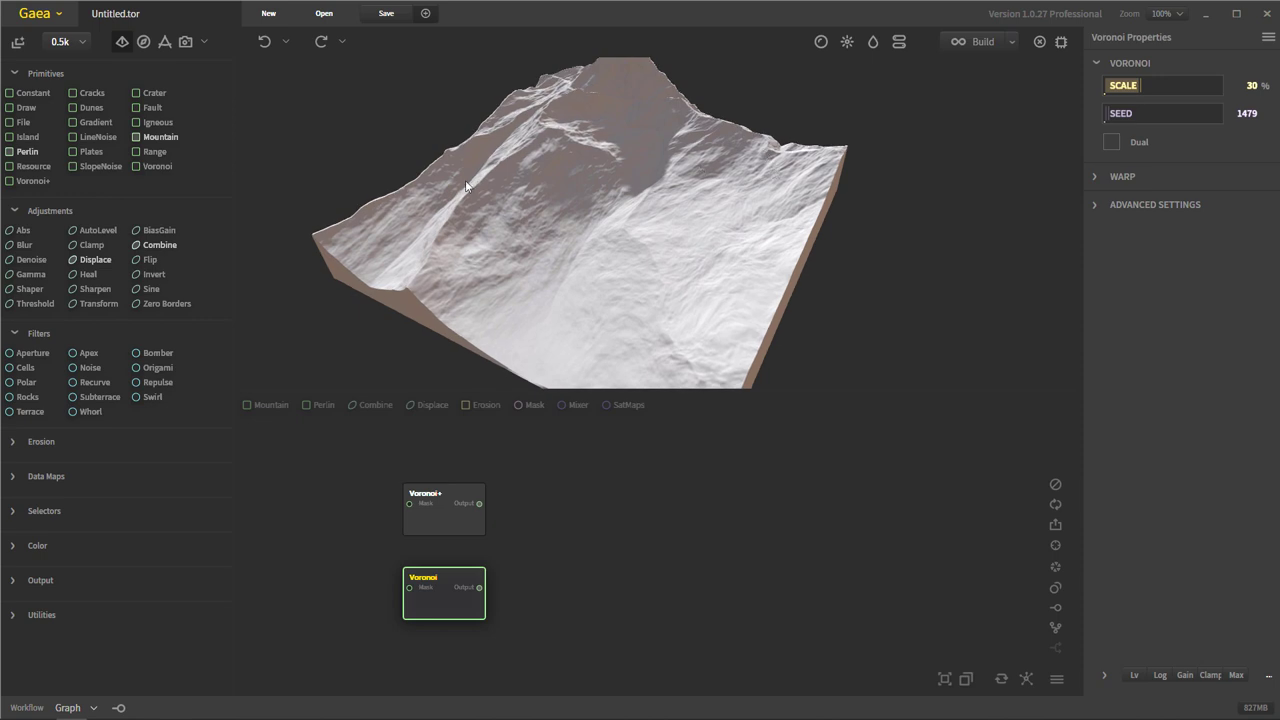
left_click_drag(548, 158, 705, 185)
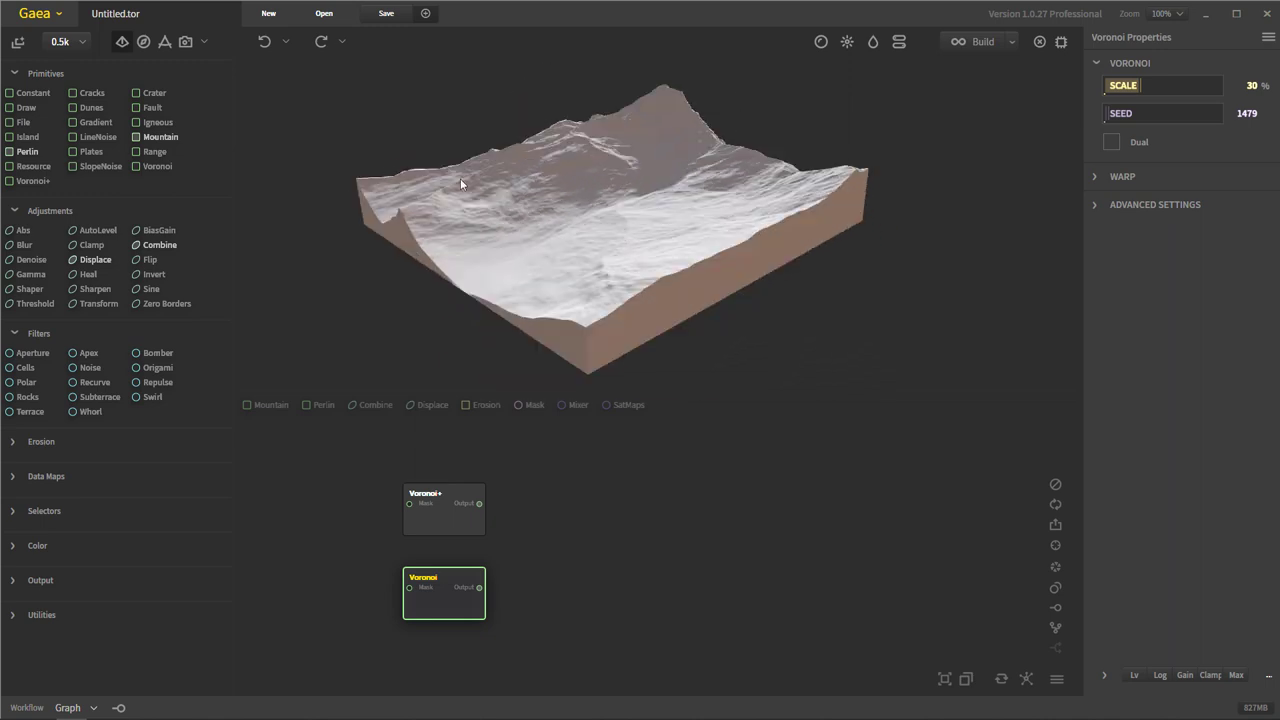
left_click_drag(683, 274, 770, 267)
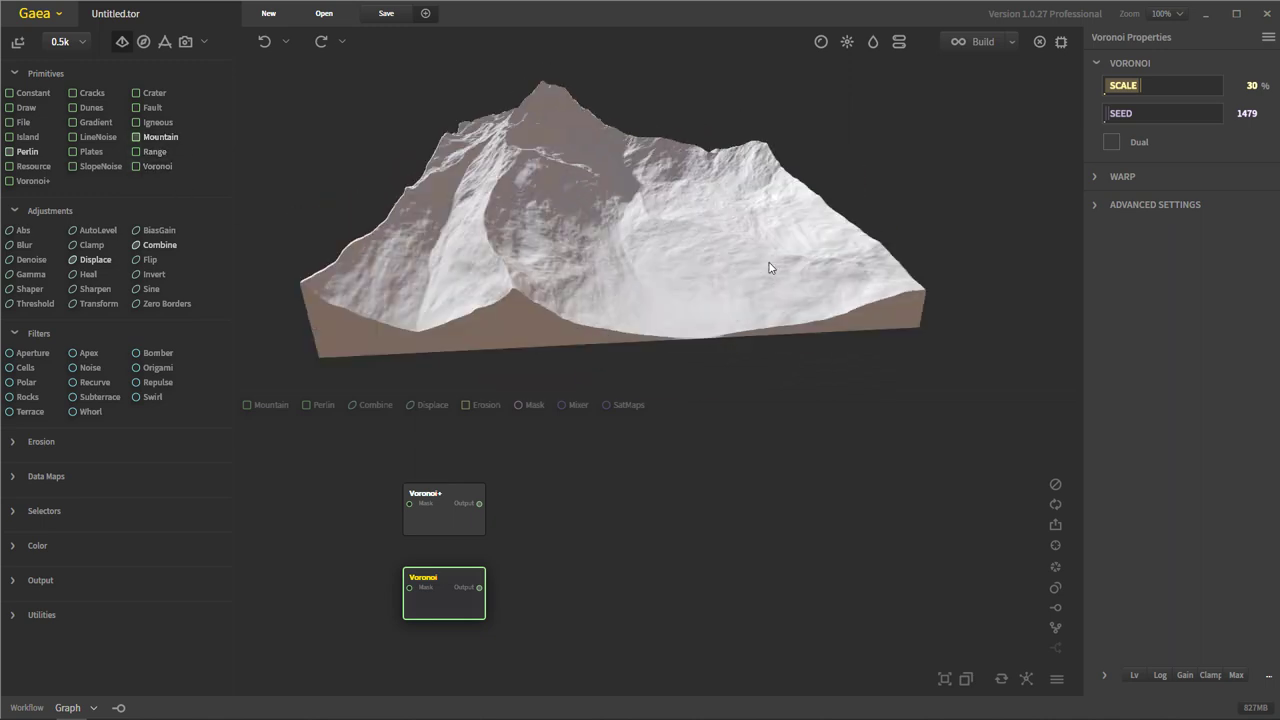
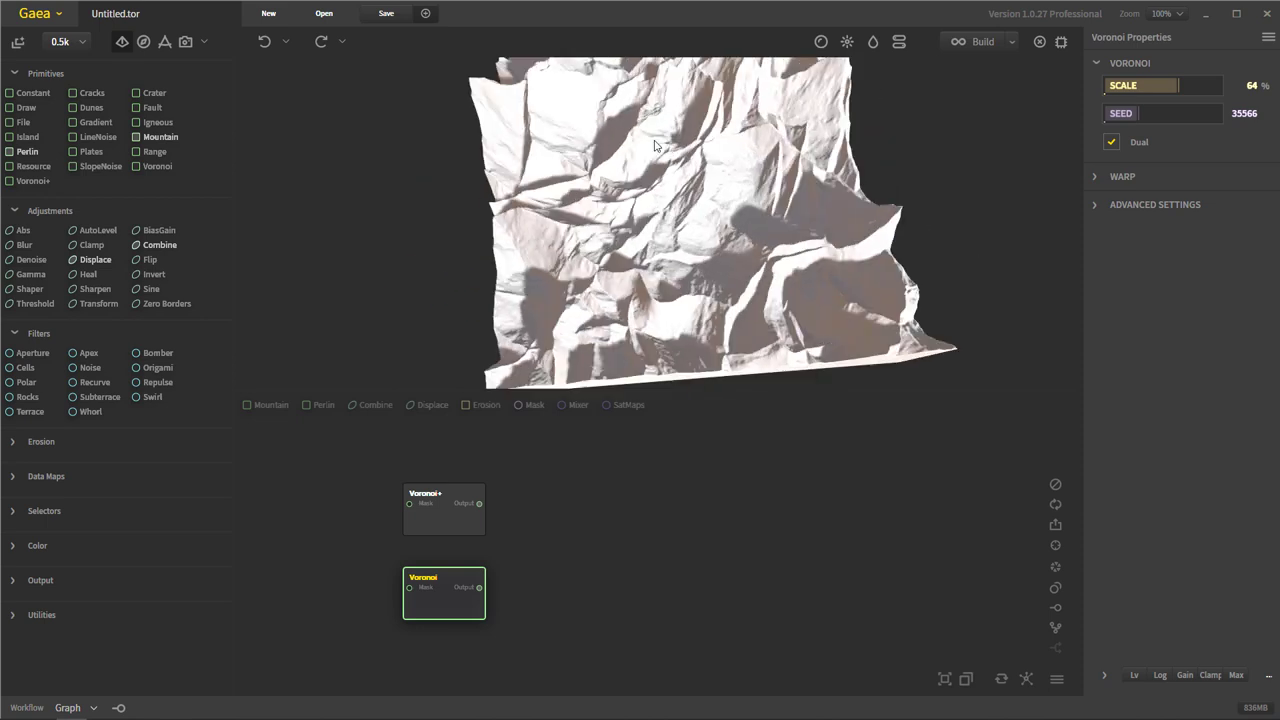
Expand the Voronoi node's Warp and Advanced Settings, and raise Scale X to 46.24.
left_click(1094, 177)
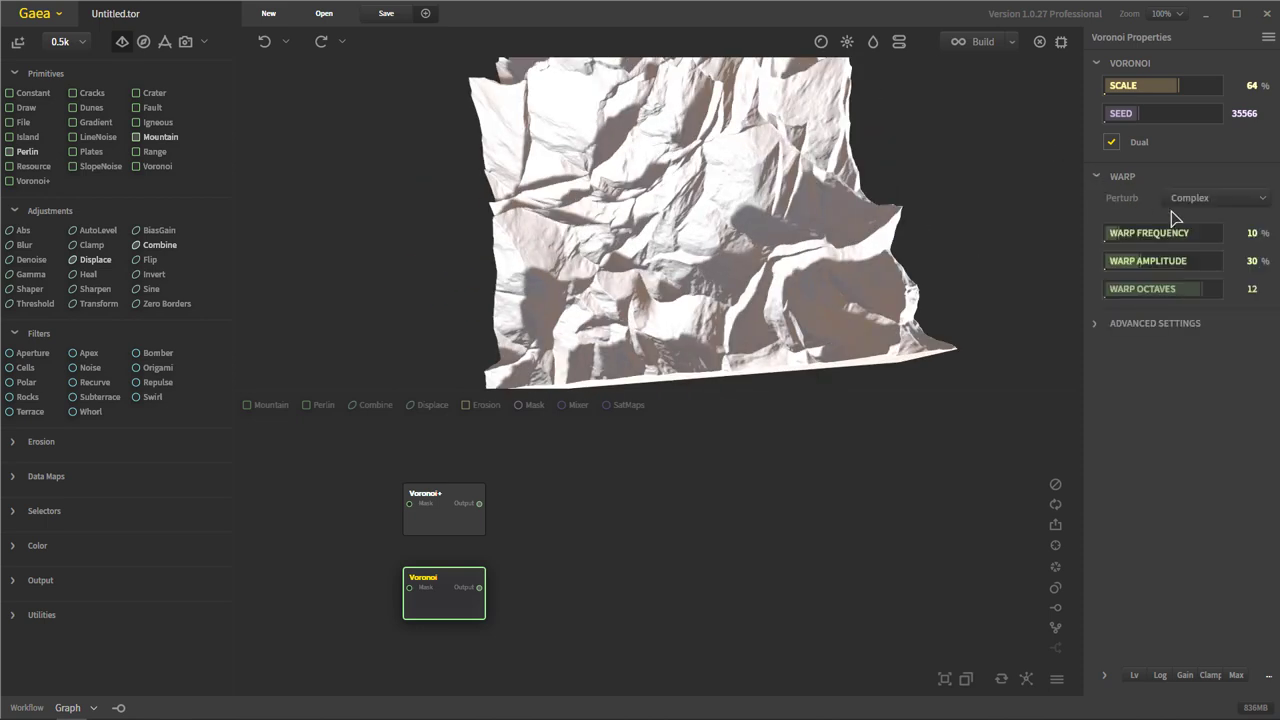
left_click(1095, 324)
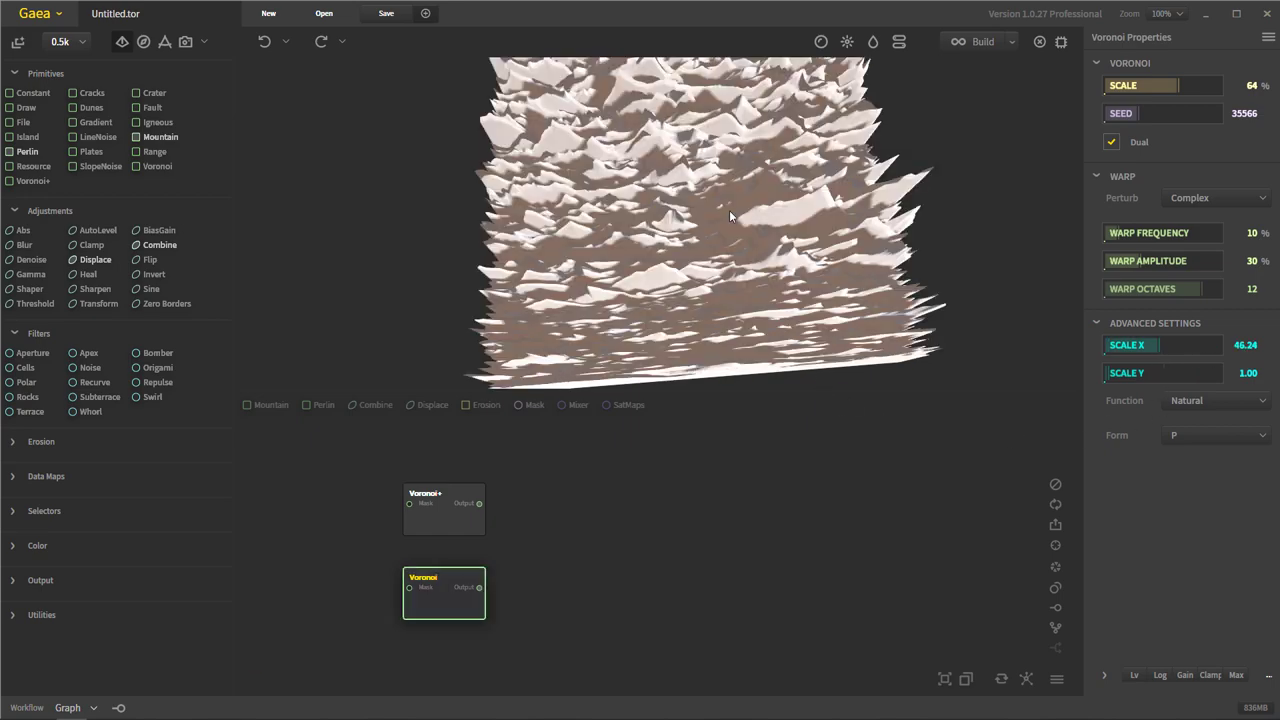
left_click_drag(729, 212, 716, 262)
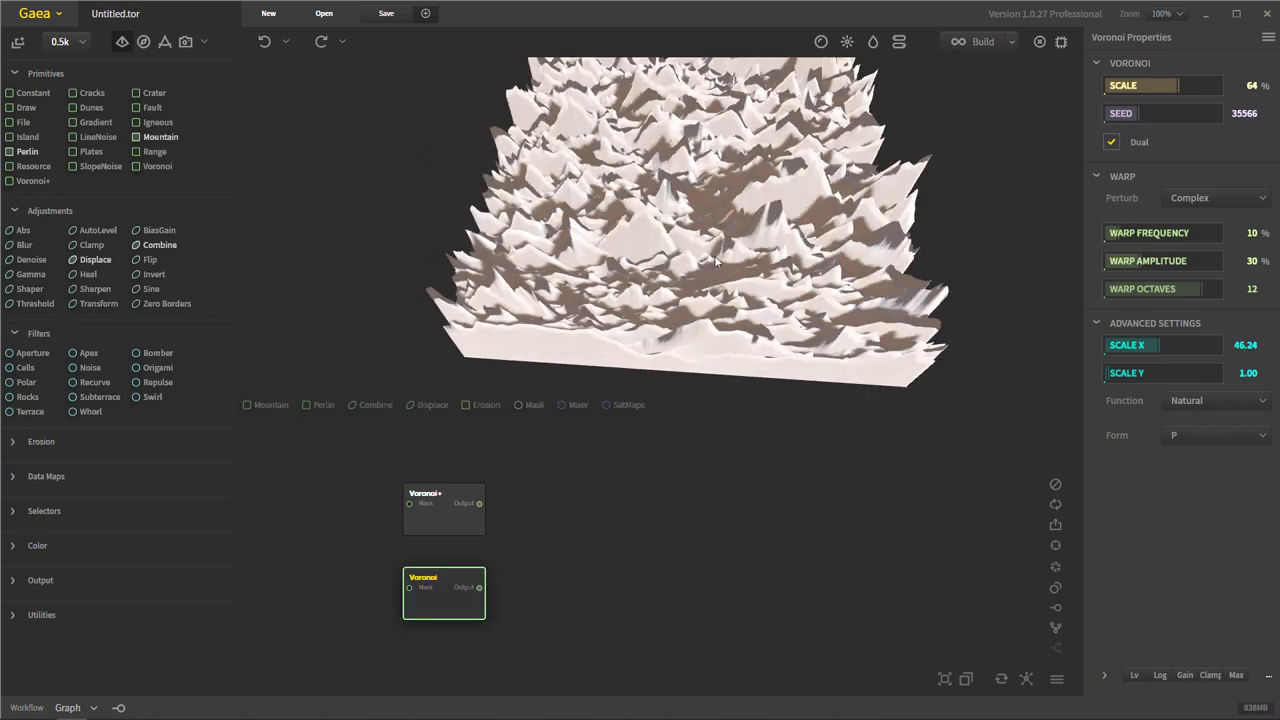
Try distorting the Voronoi terrain with Scale X at 12.90 and Scale Y at 44.45, and lower Scale X to 0.00.
left_click(1120, 345)
left_click(1157, 374)
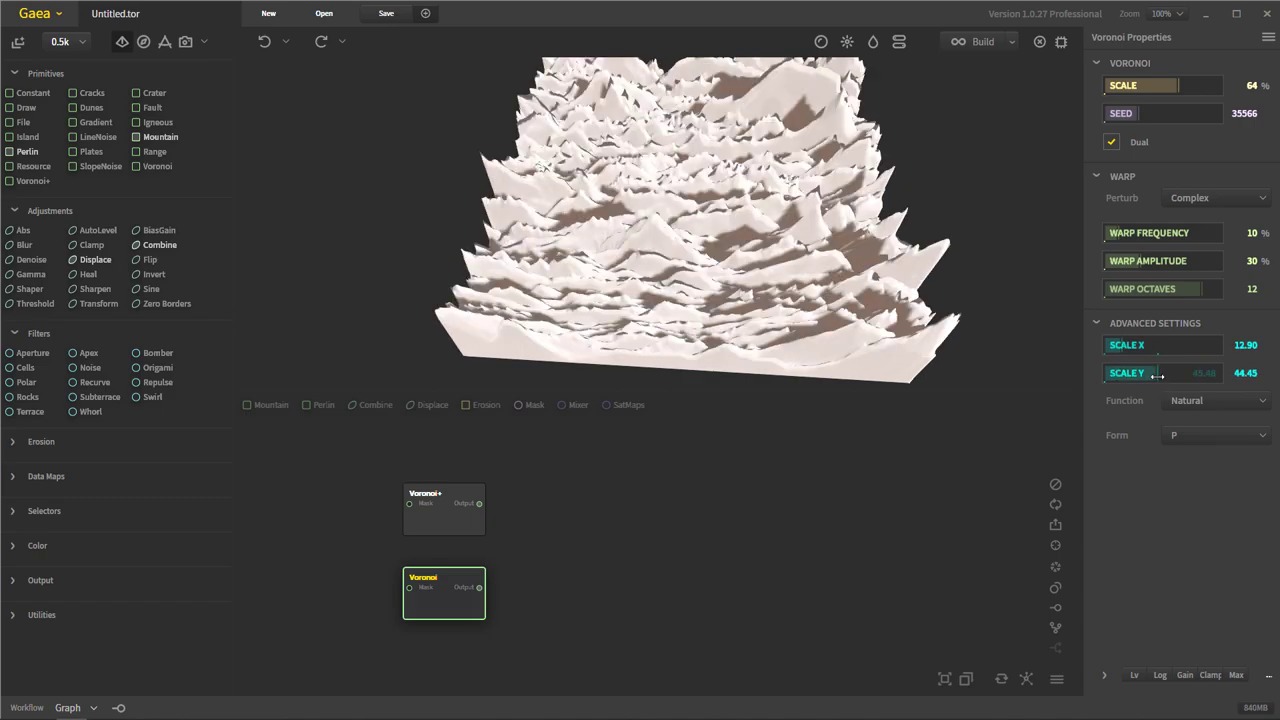
left_click_drag(745, 255, 1122, 398)
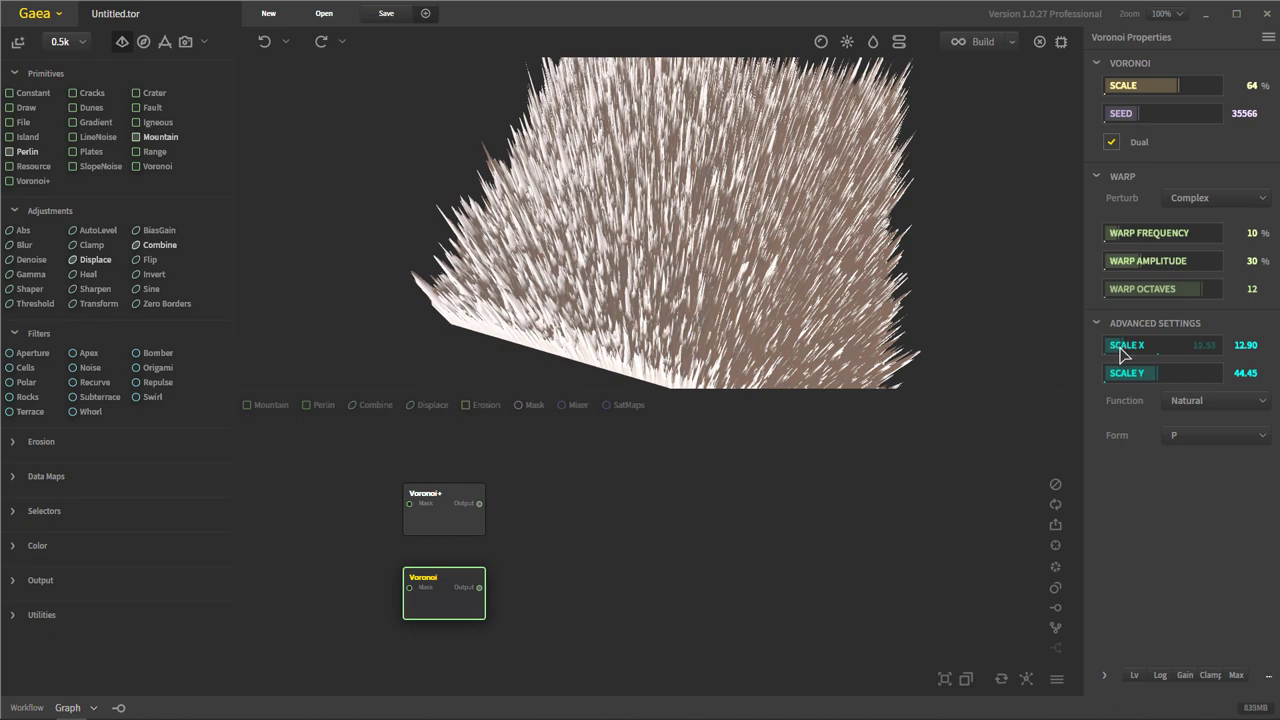
left_click_drag(1120, 345, 991, 337)
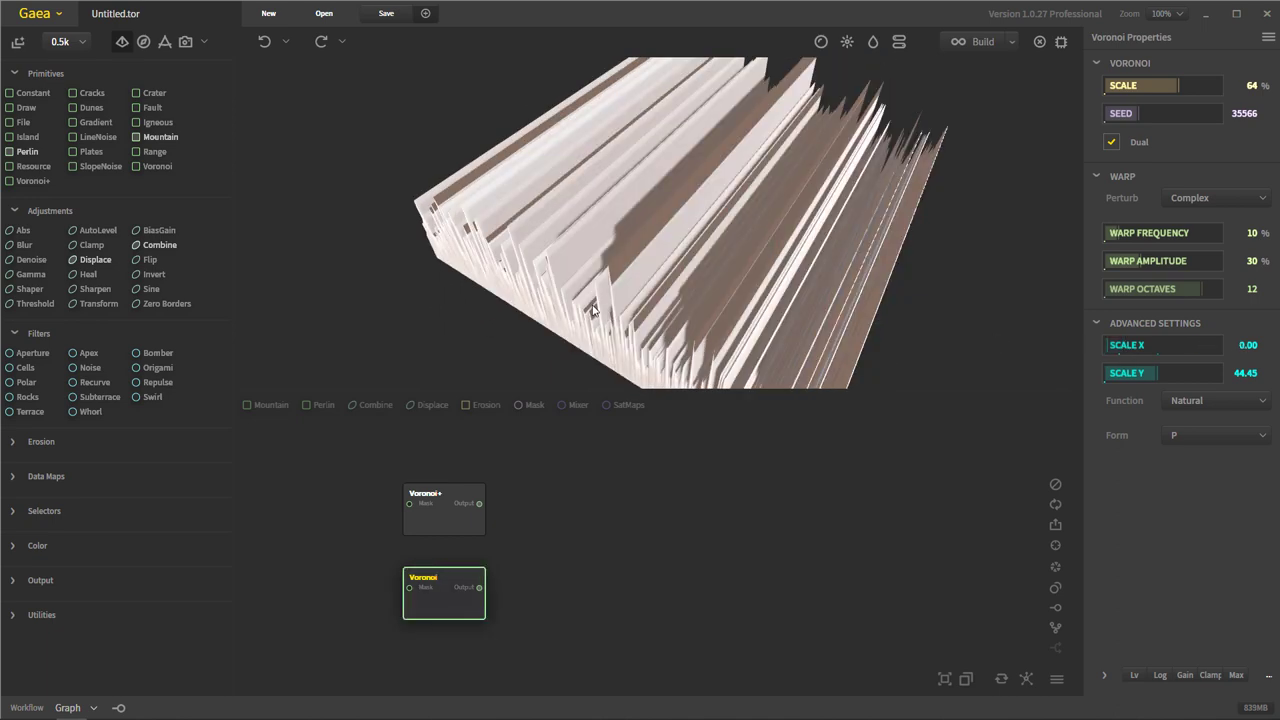
left_click_drag(629, 294, 1155, 355)
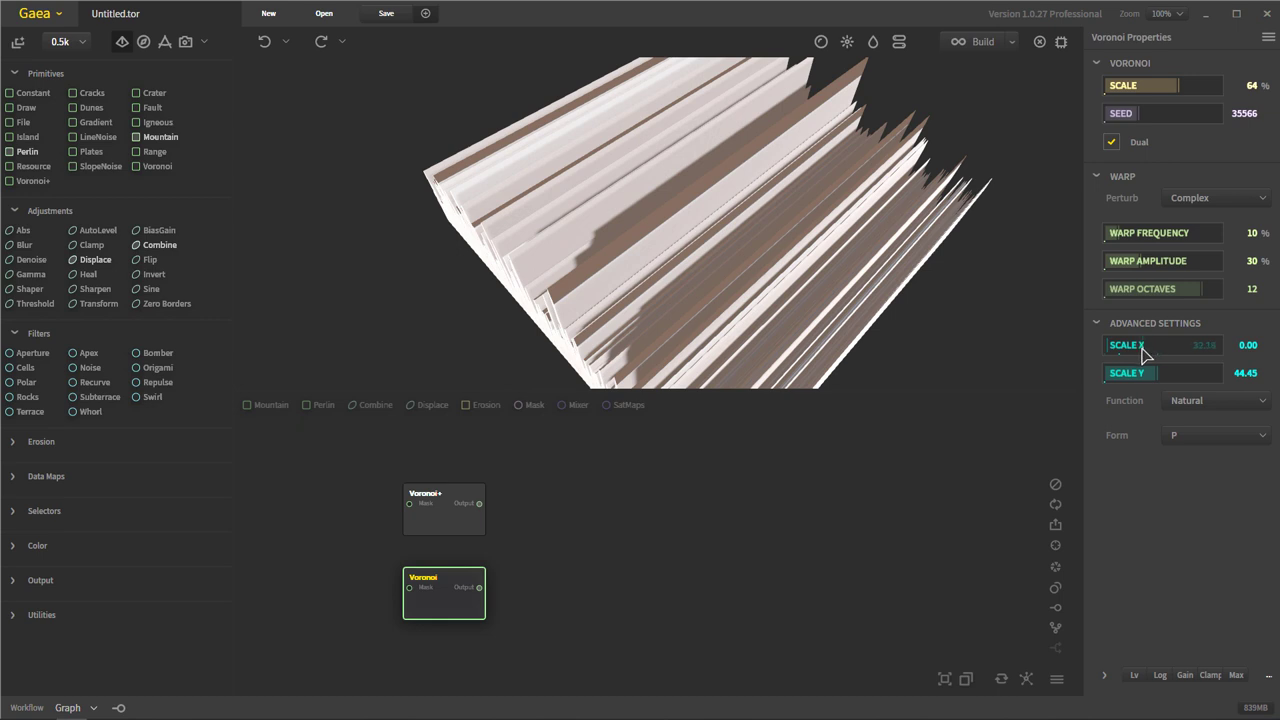
Restore the Voronoi node's Scale X and Scale Y to 1.00.
right_click(1133, 346)
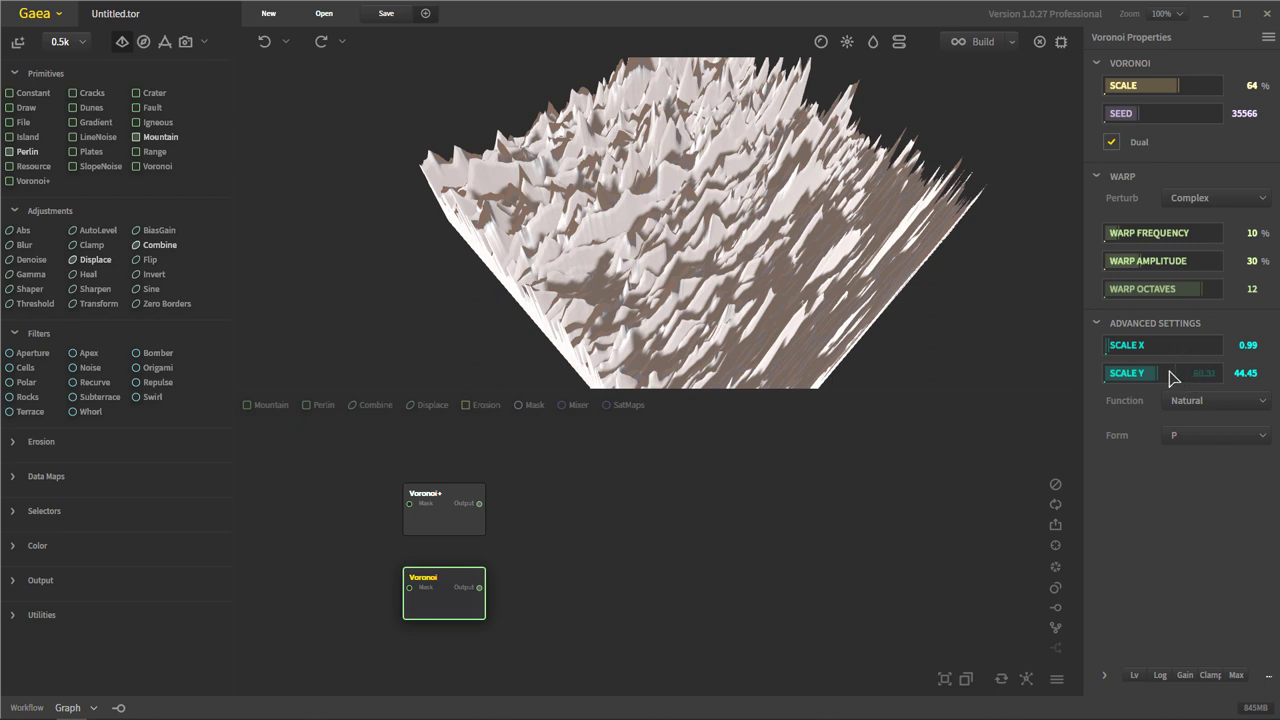
left_click_drag(1158, 380, 1126, 374)
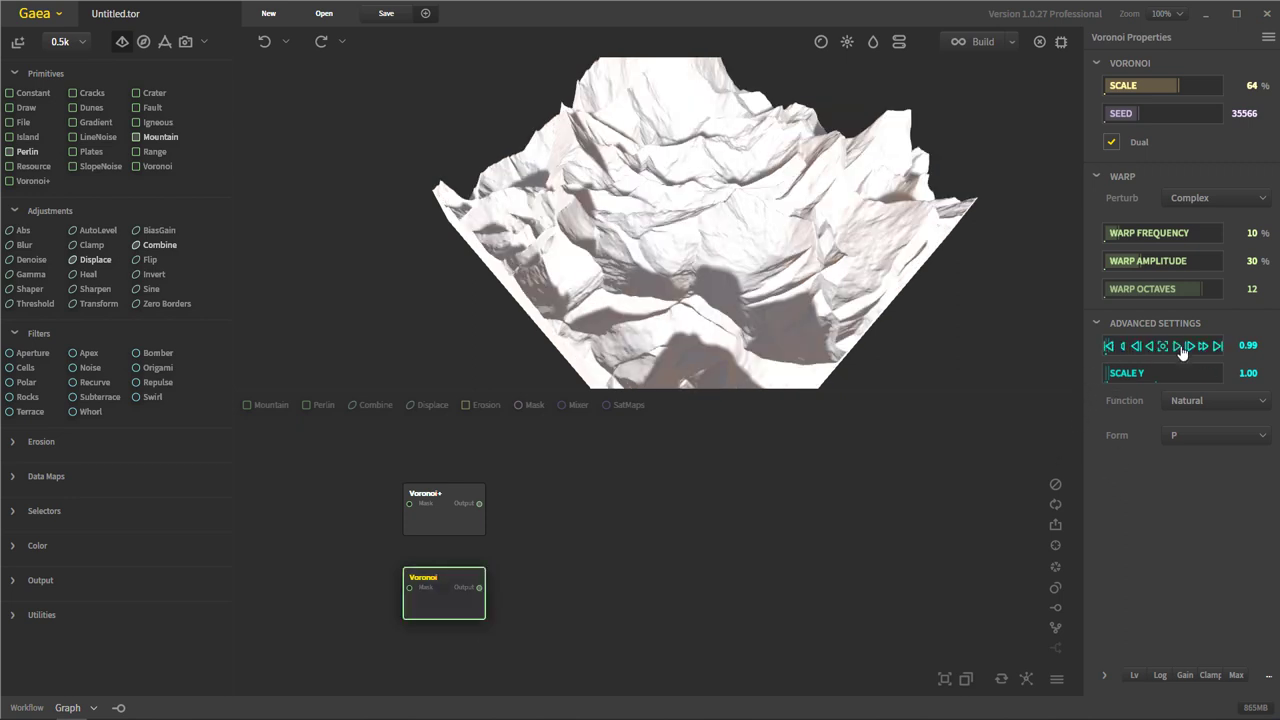
left_click(1186, 347)
Try the Euclidean and Manhattan functions on the Voronoi node, and return Function to Natural.
left_click(1203, 402)
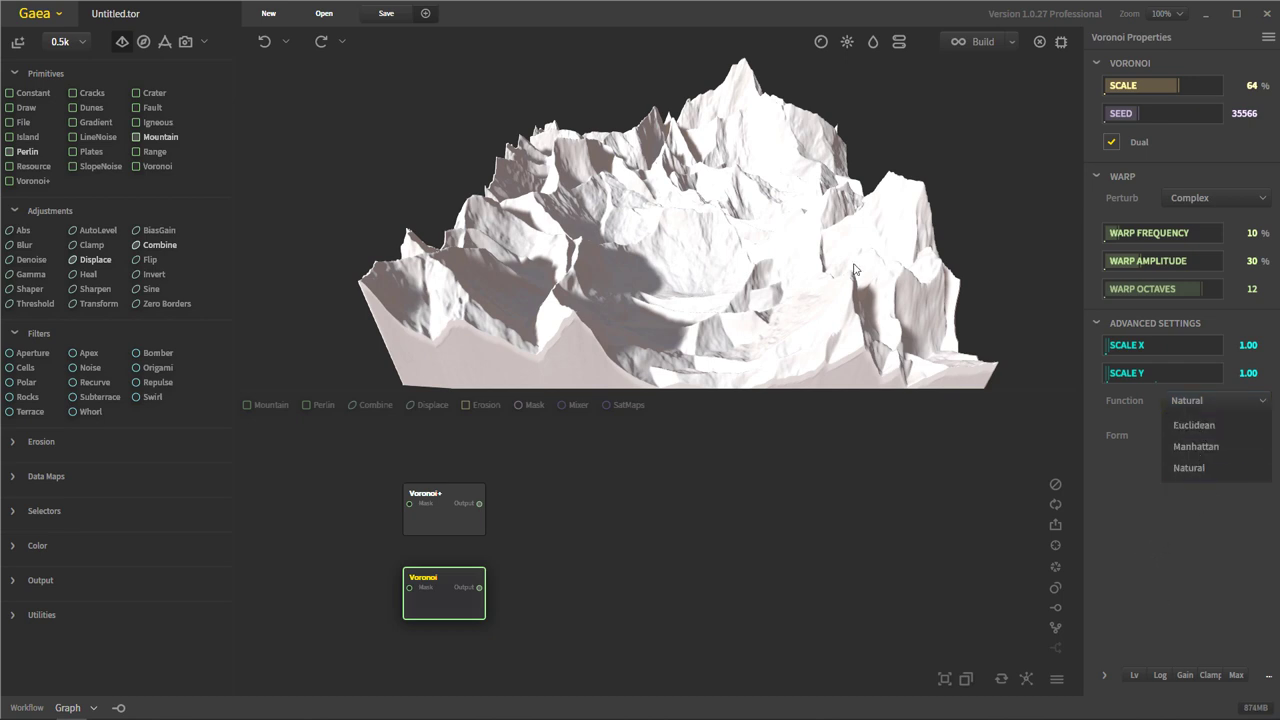
left_click(1226, 428)
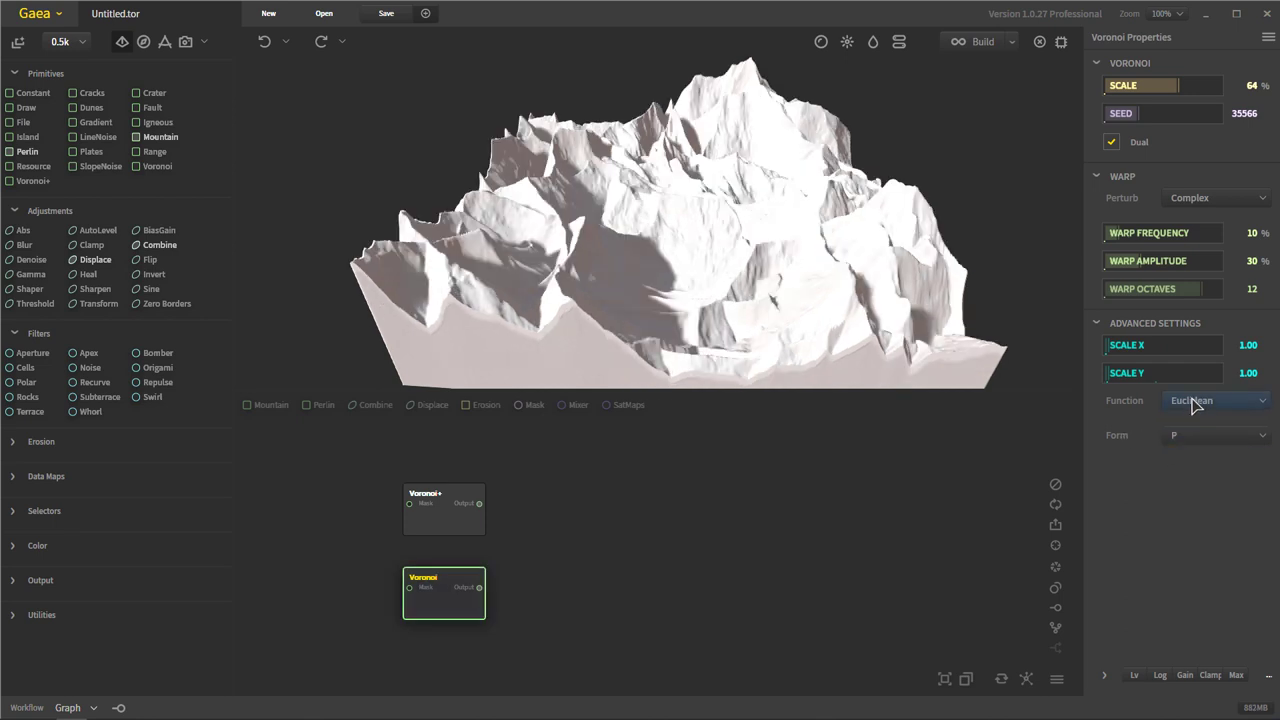
left_click(1193, 402)
left_click(1214, 450)
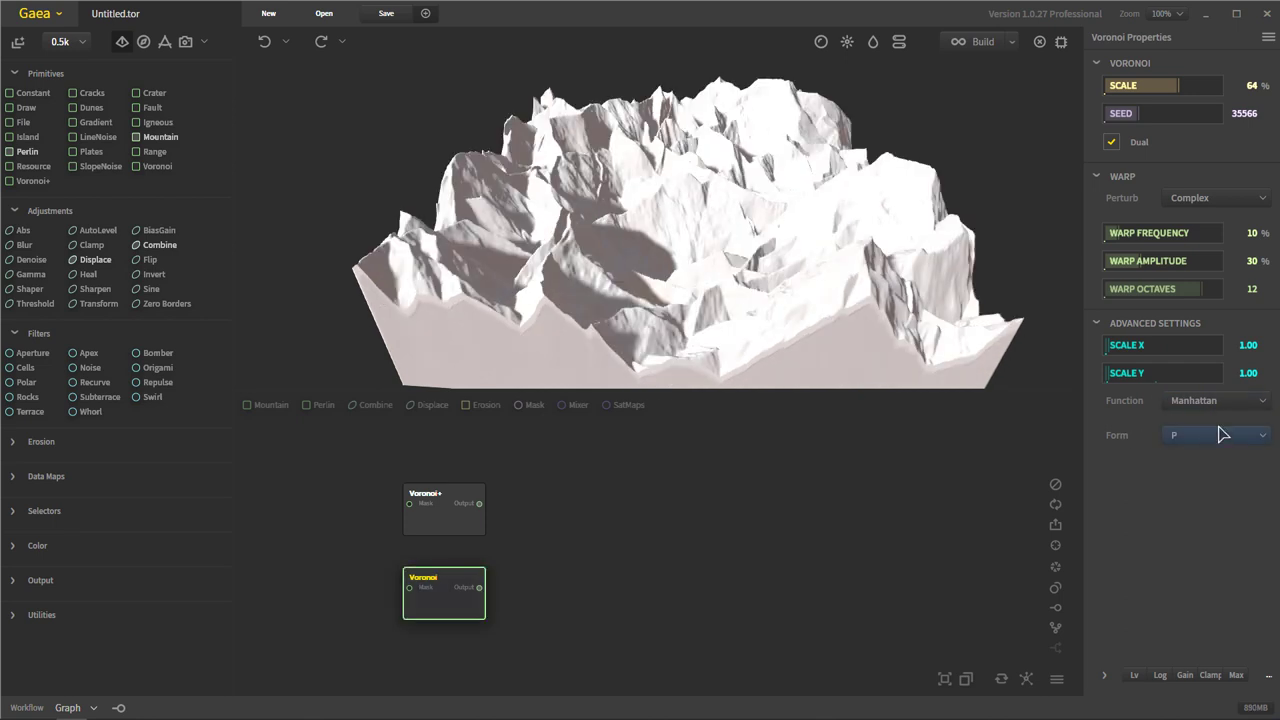
left_click(1234, 400)
left_click(1222, 468)
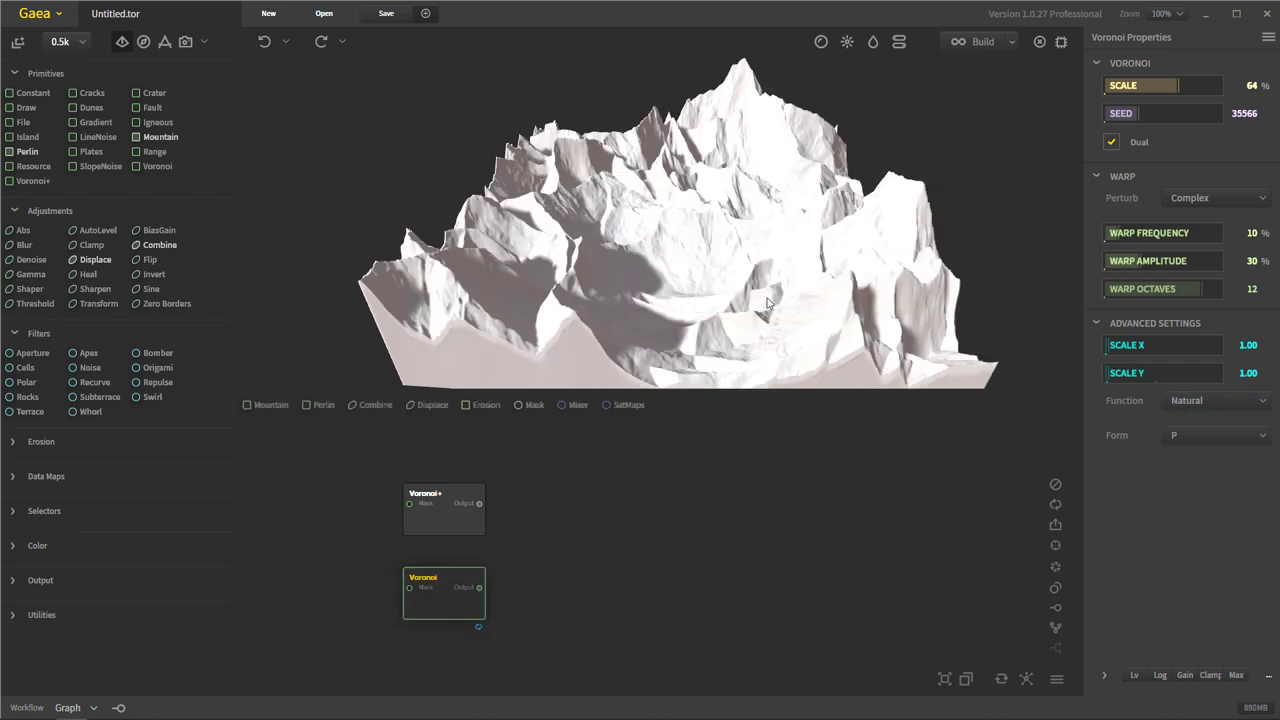
left_click(1229, 402)
left_click(1239, 468)
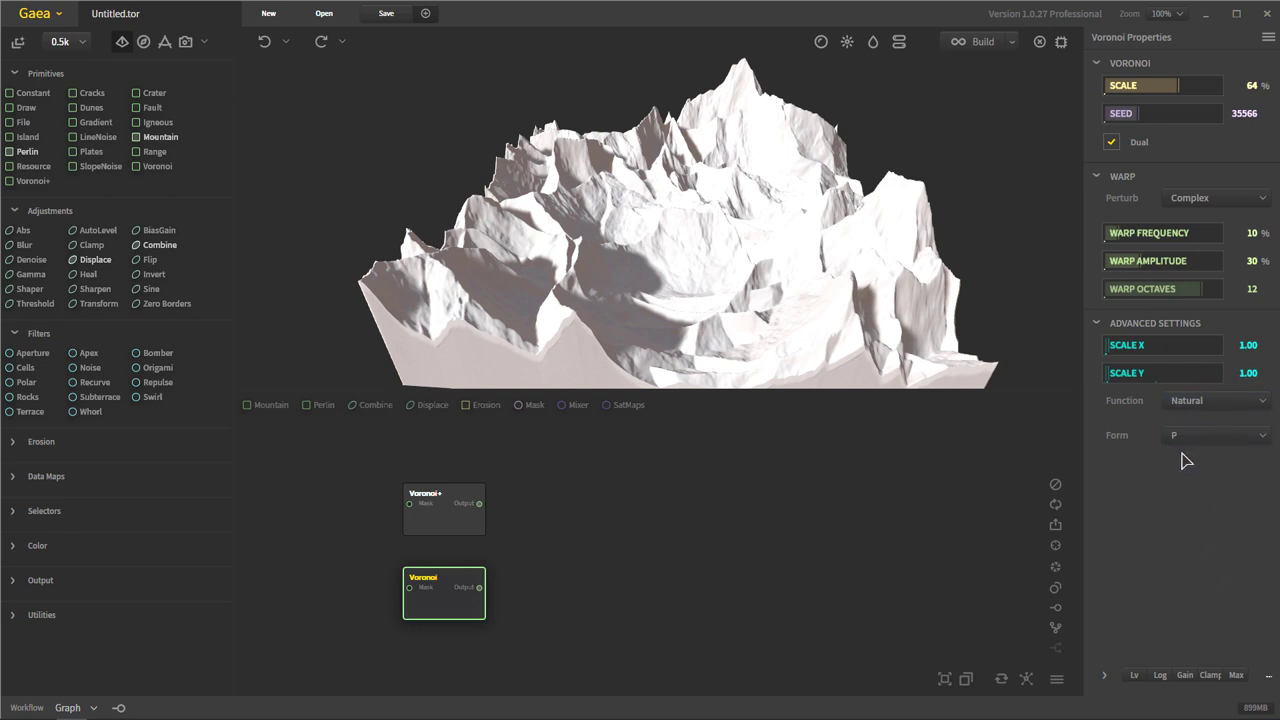
Try forms C, N, R and A on the Voronoi node to compare the terrains they give.
left_click(1216, 437)
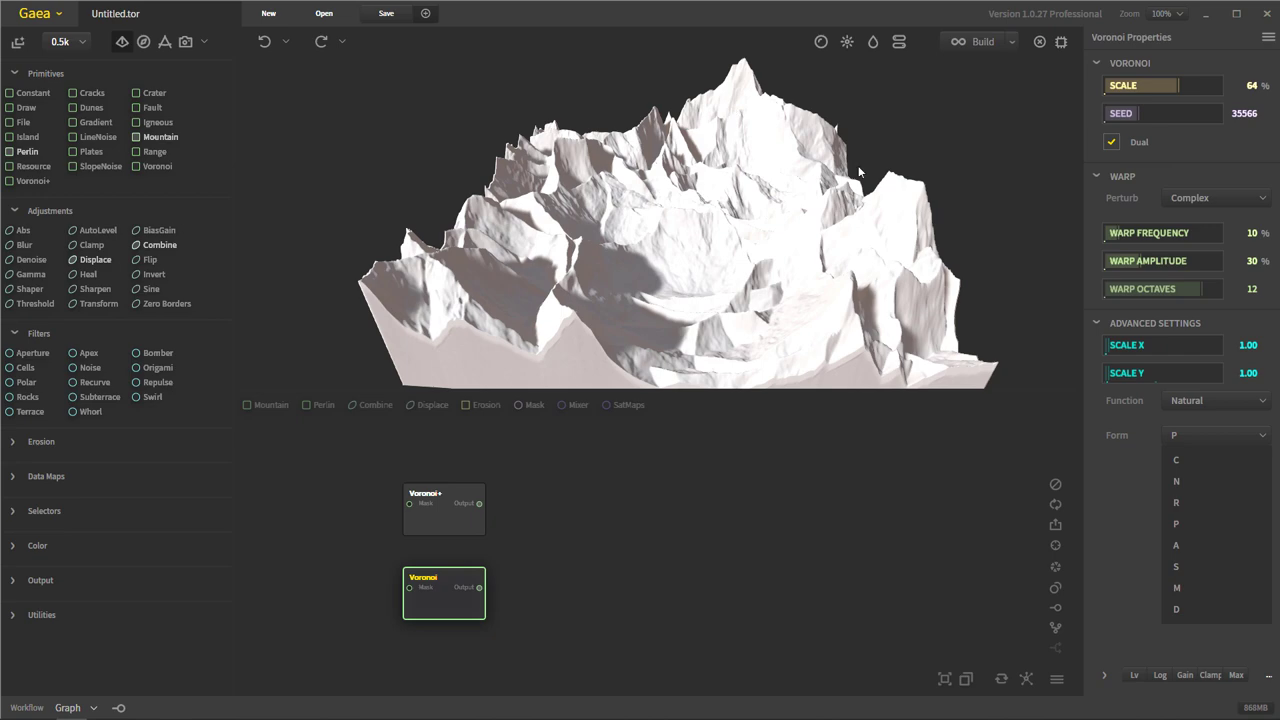
left_click(1230, 459)
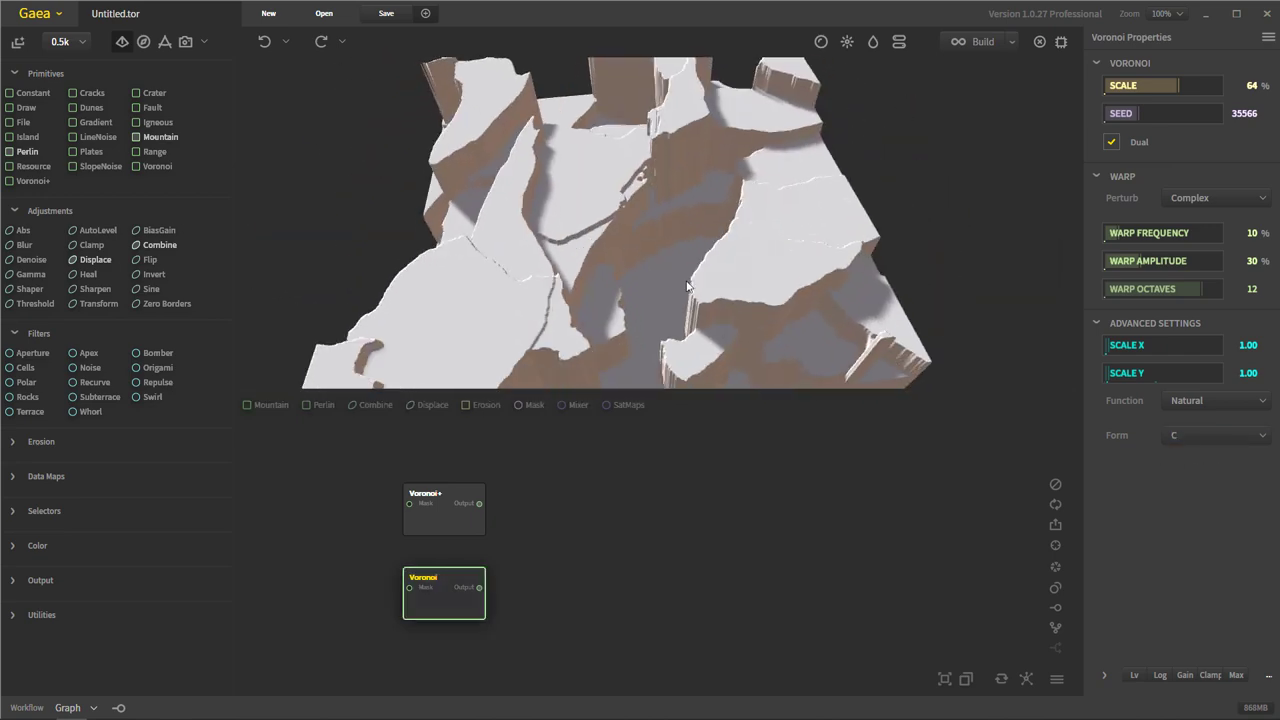
left_click(1210, 435)
left_click(1211, 482)
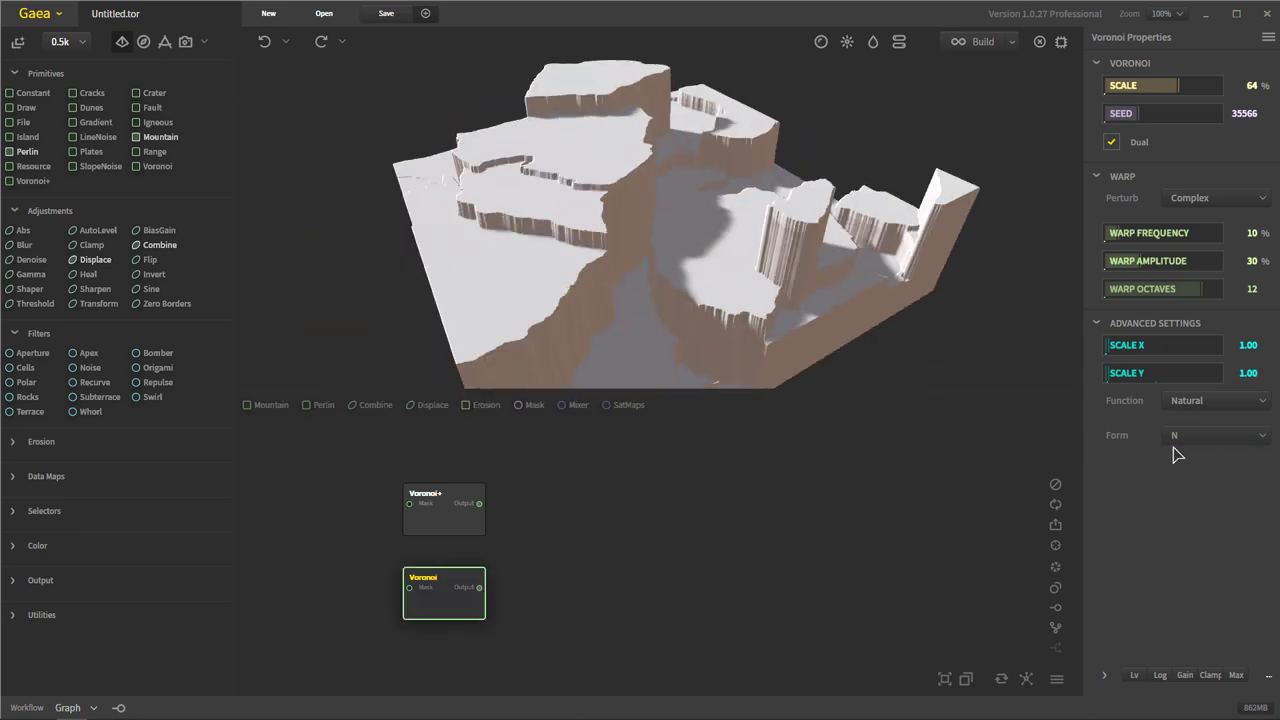
left_click(1229, 437)
left_click(1222, 507)
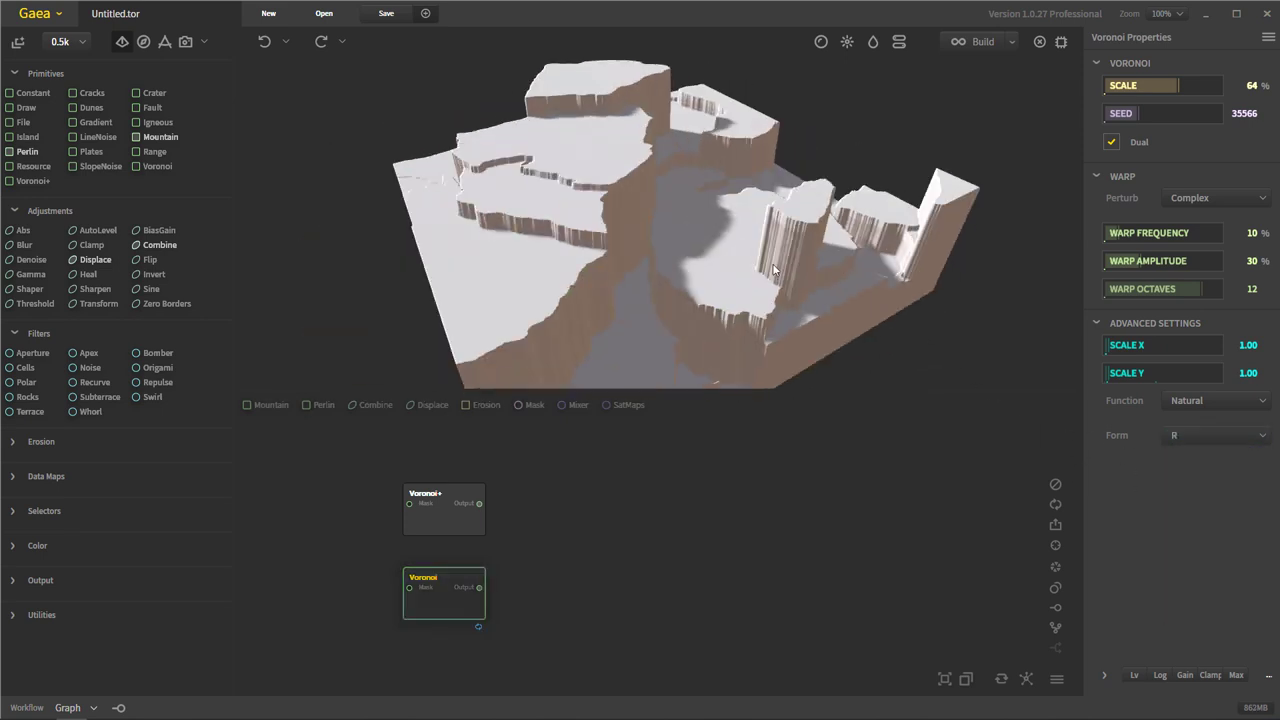
left_click(1207, 437)
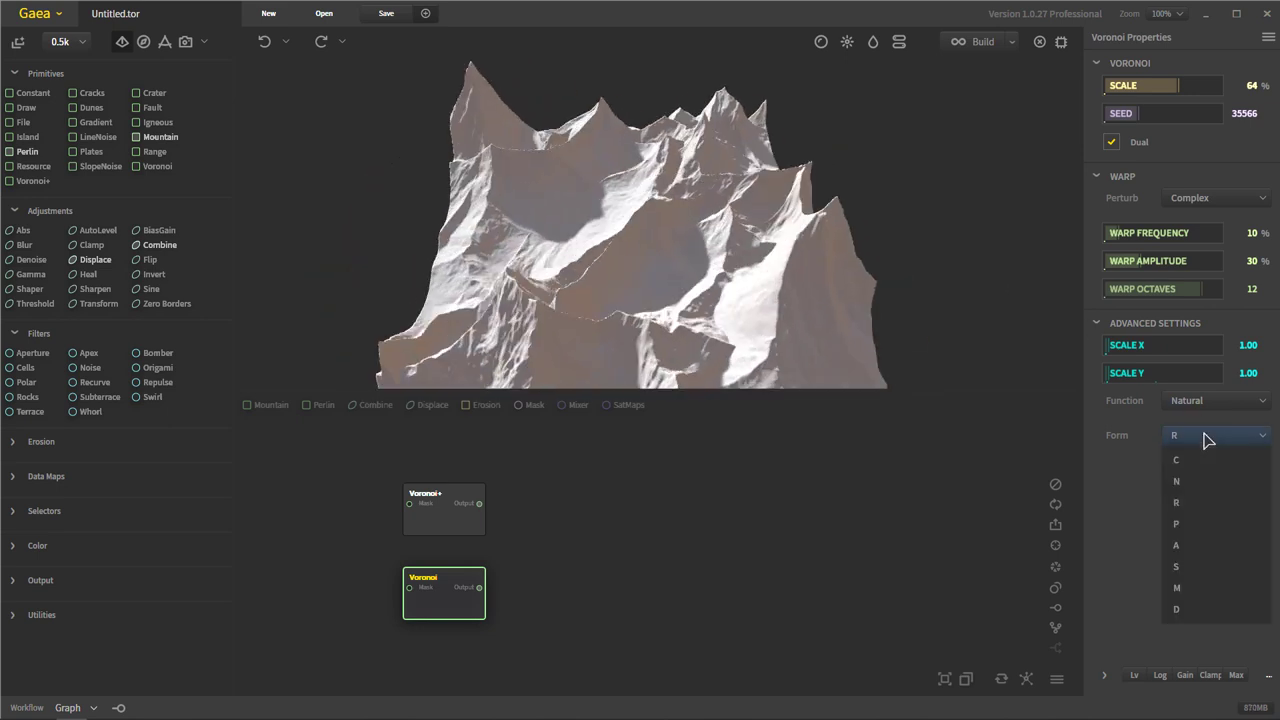
left_click(1204, 548)
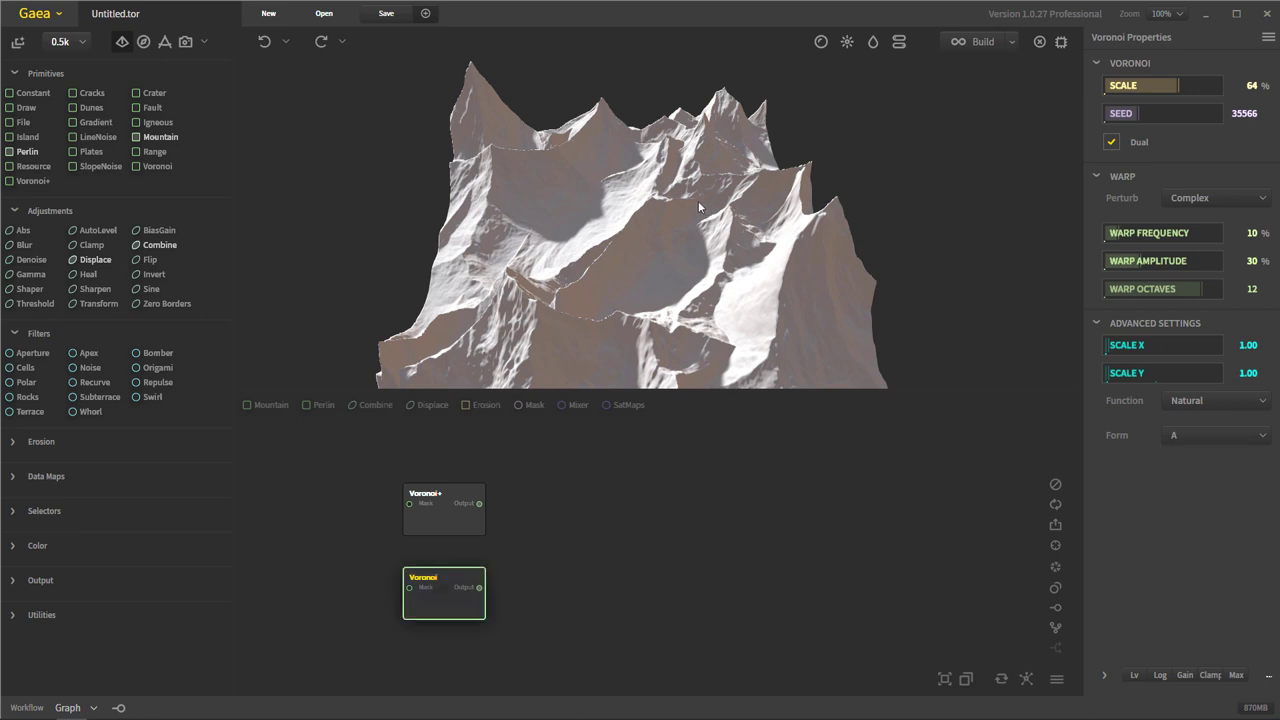
Switch the Voronoi node's Form back to C, and try form D while viewing the terrain from other angles.
left_click(1197, 440)
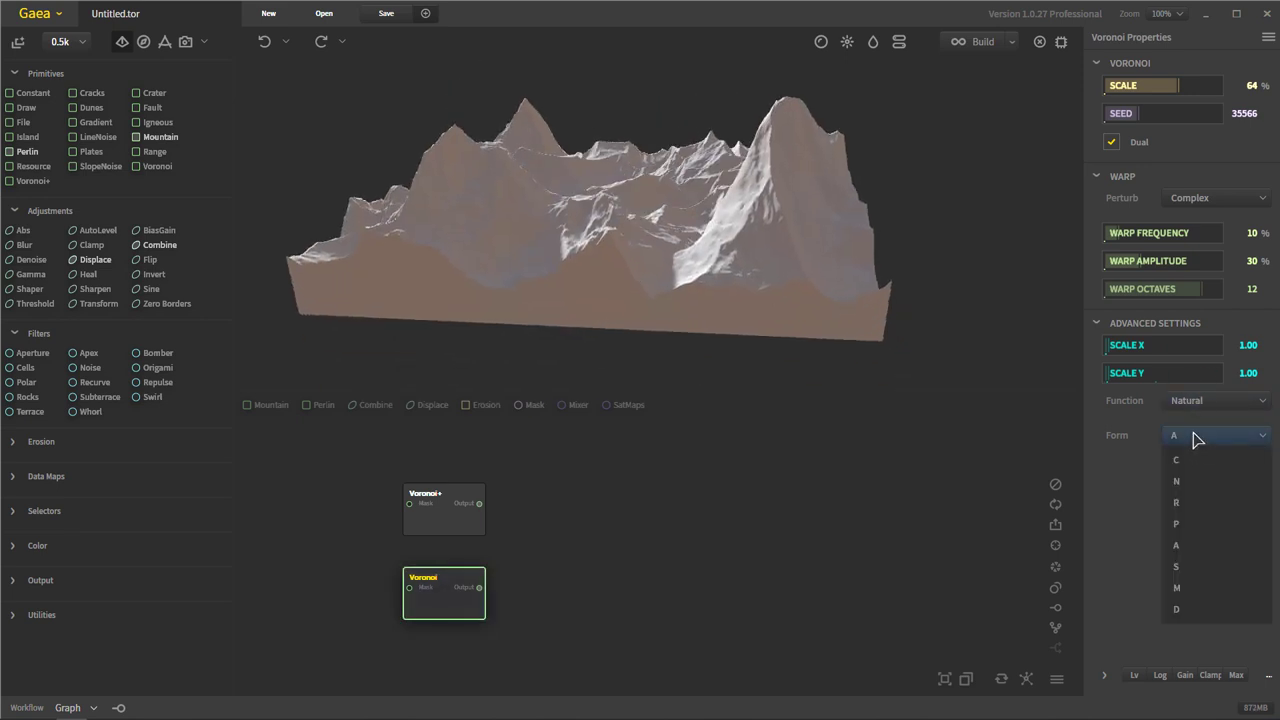
left_click(1187, 458)
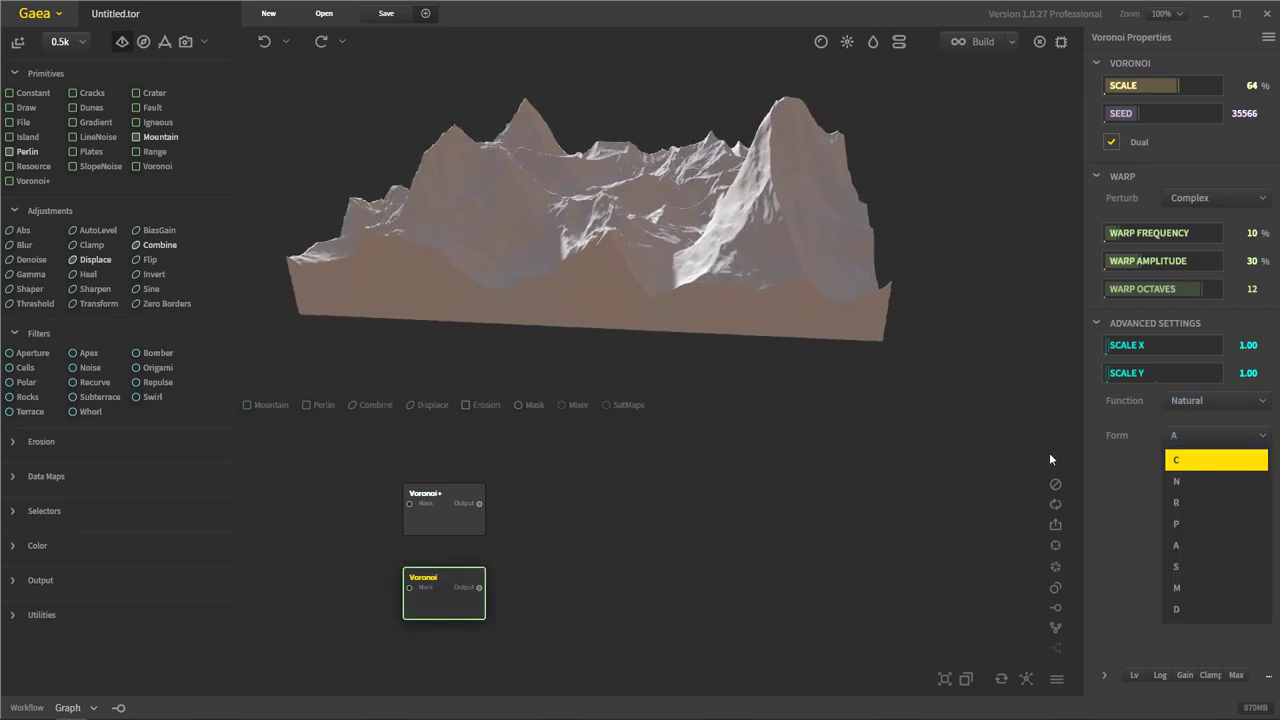
left_click_drag(490, 120, 688, 204)
left_click(1208, 440)
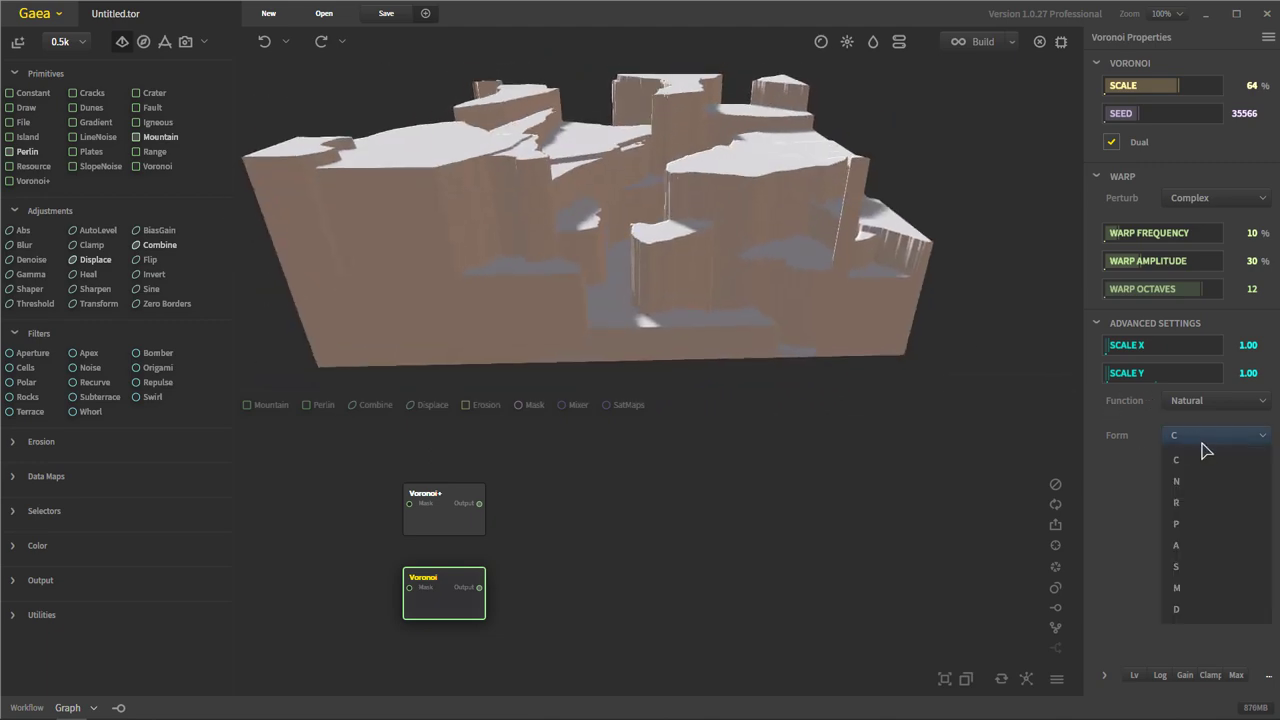
left_click(1196, 612)
left_click_drag(713, 252, 634, 236)
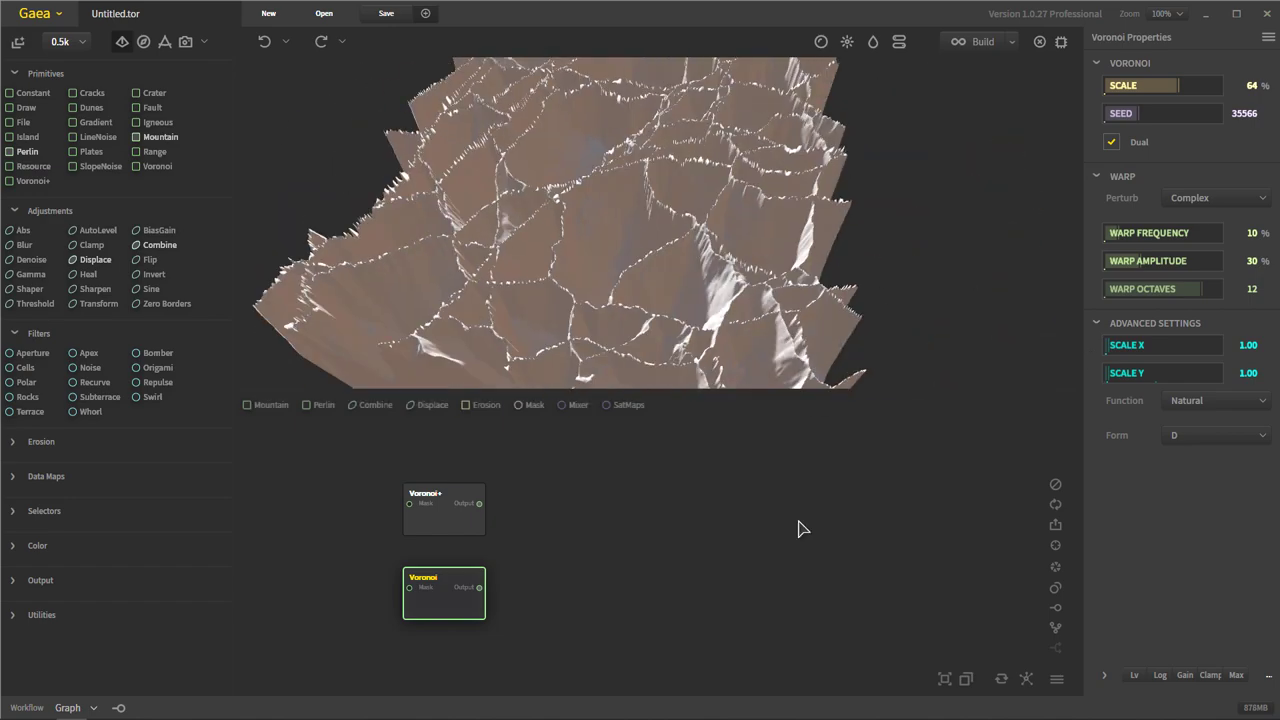
Show the Voronoi+ node's Distribution options, and examine its terrain from several angles.
left_click(444, 532)
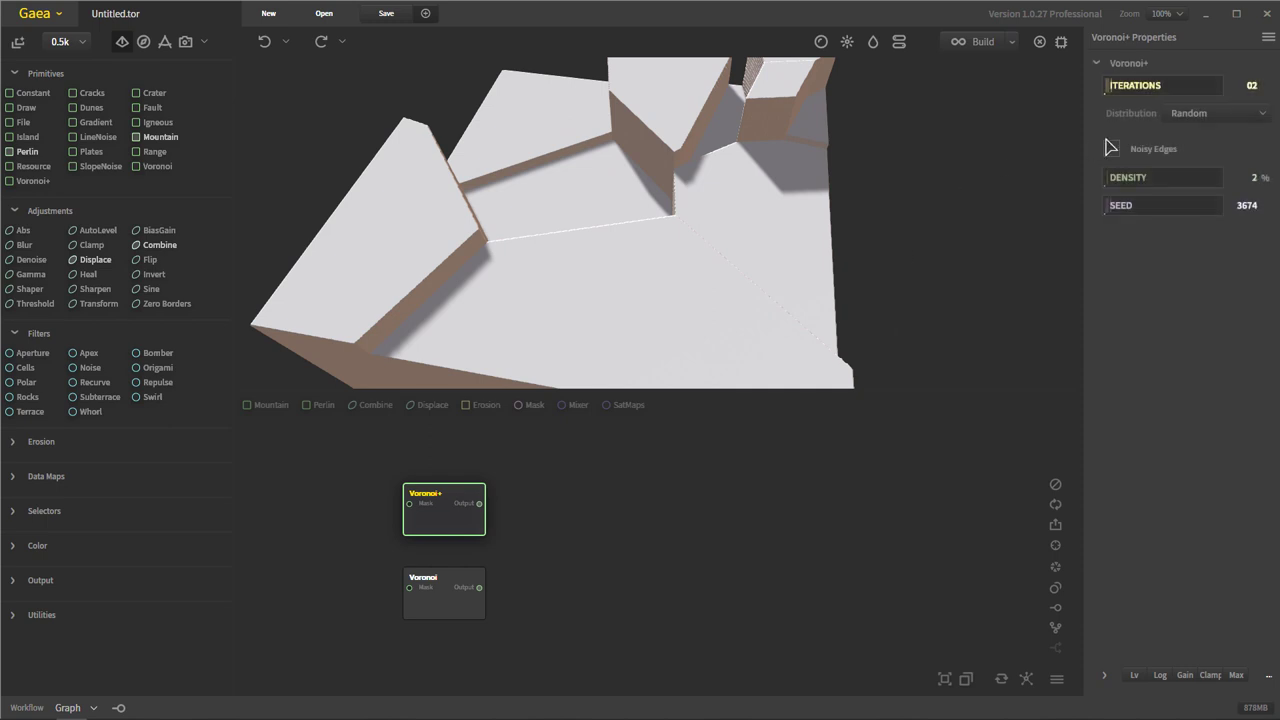
left_click(1216, 119)
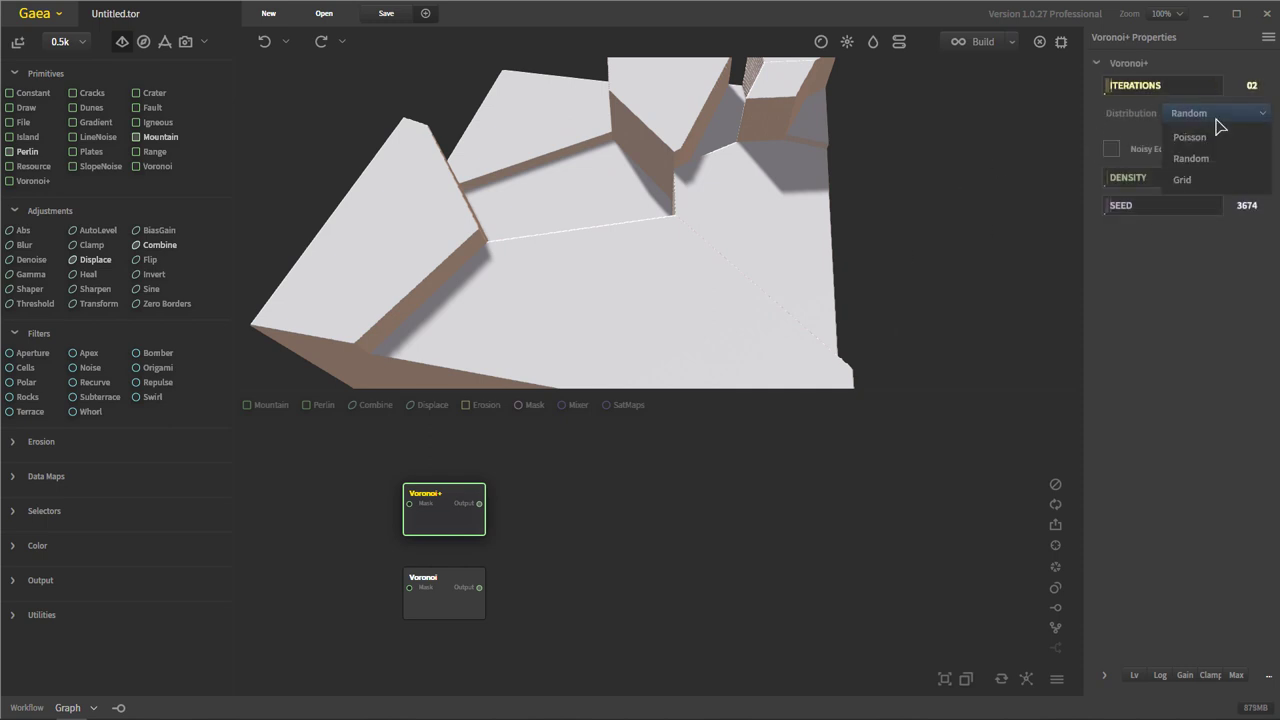
left_click(1205, 313)
left_click_drag(608, 174, 797, 214)
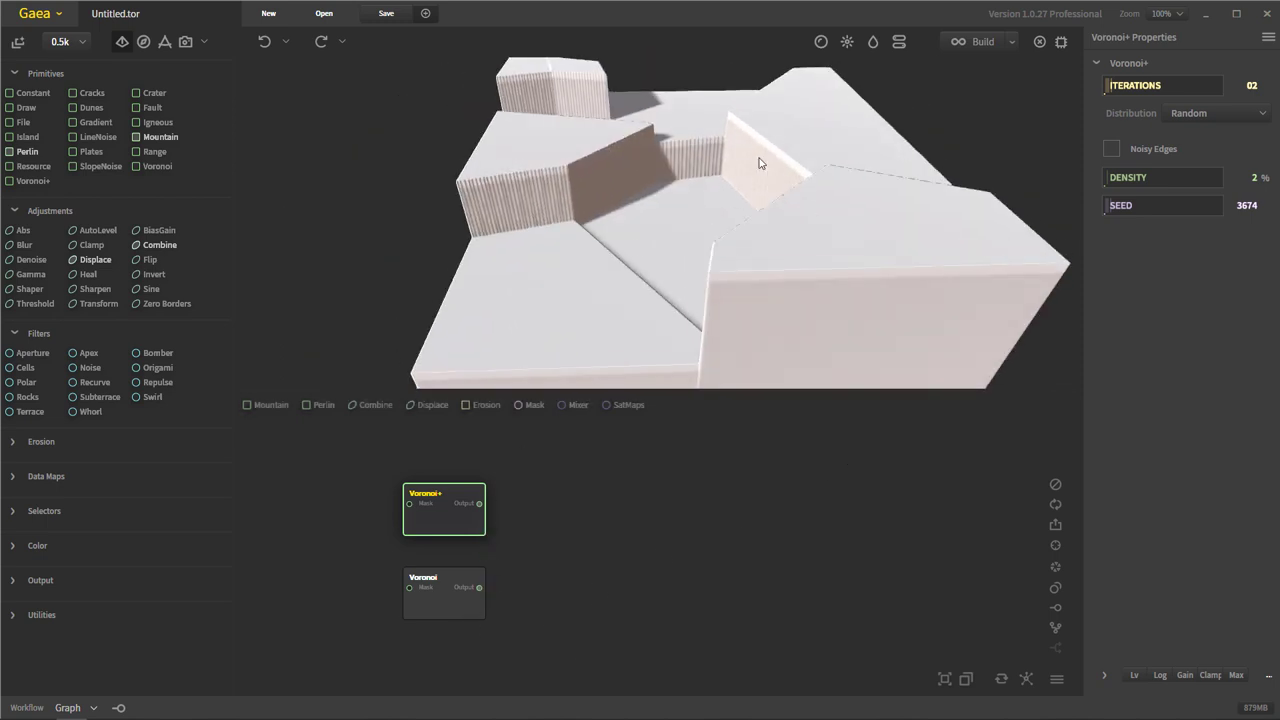
left_click_drag(760, 157, 654, 360)
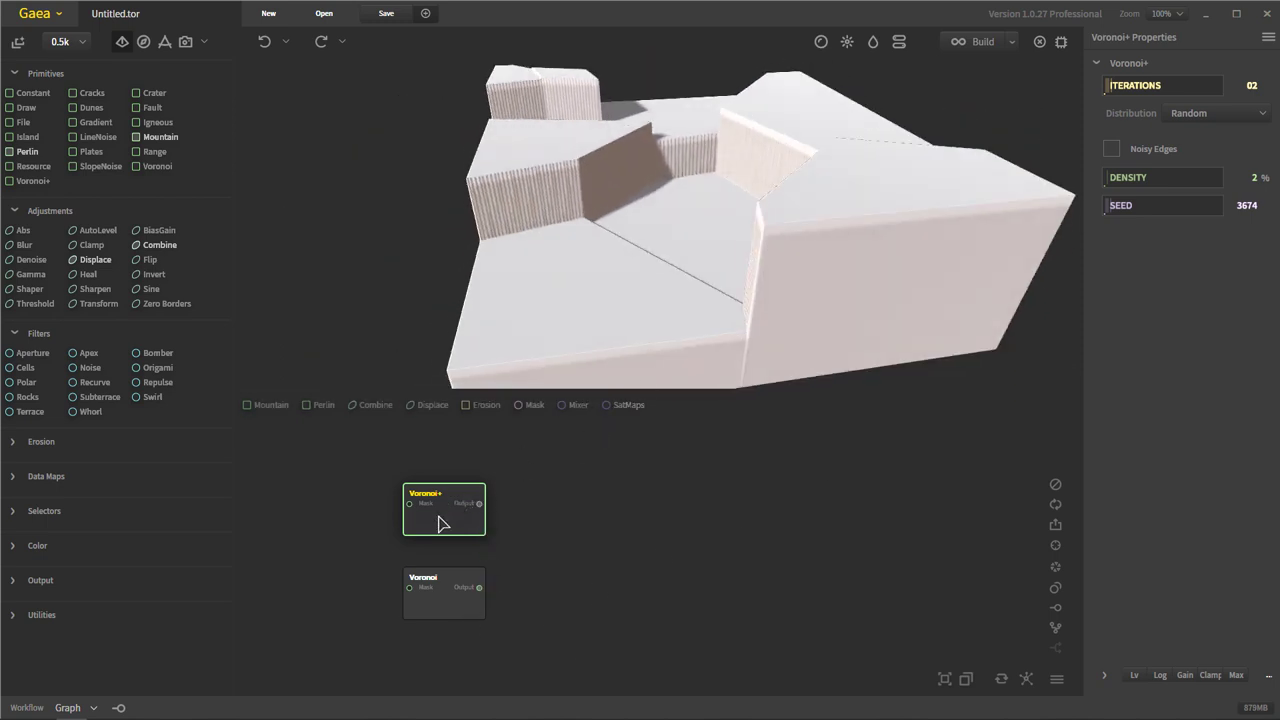
Set the Voronoi node's Form to P.
left_click(482, 605)
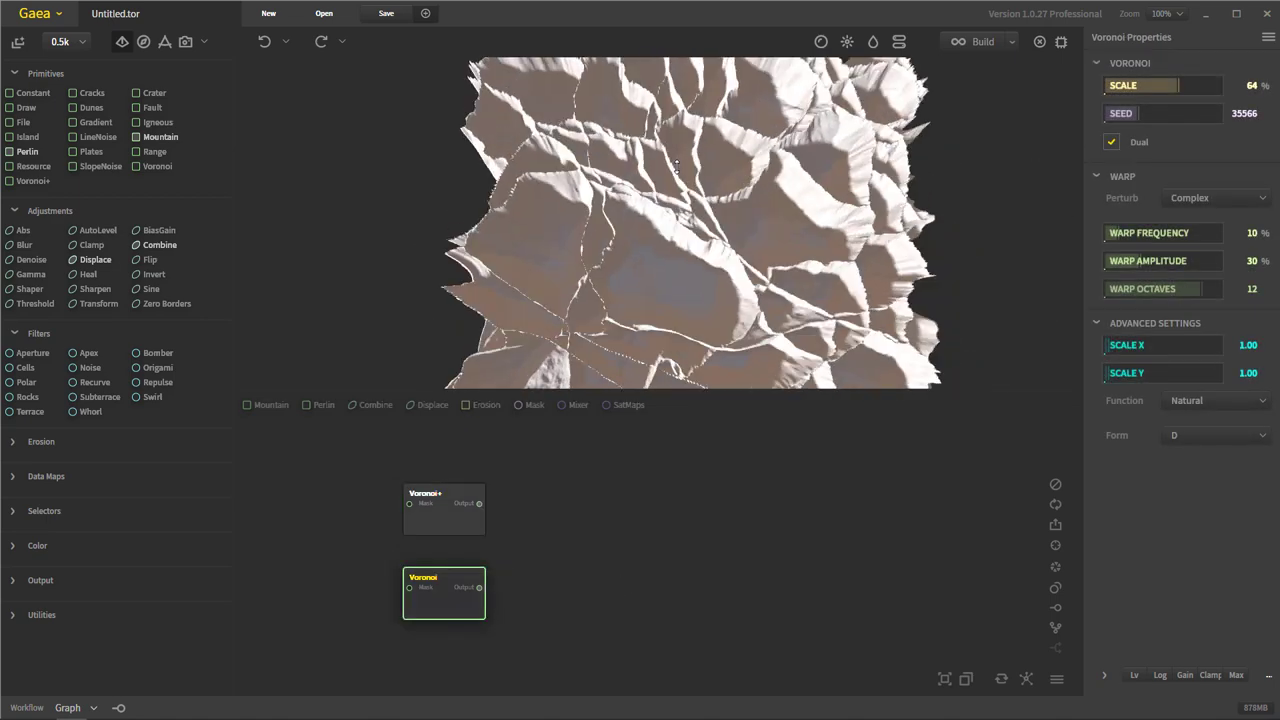
left_click(1198, 436)
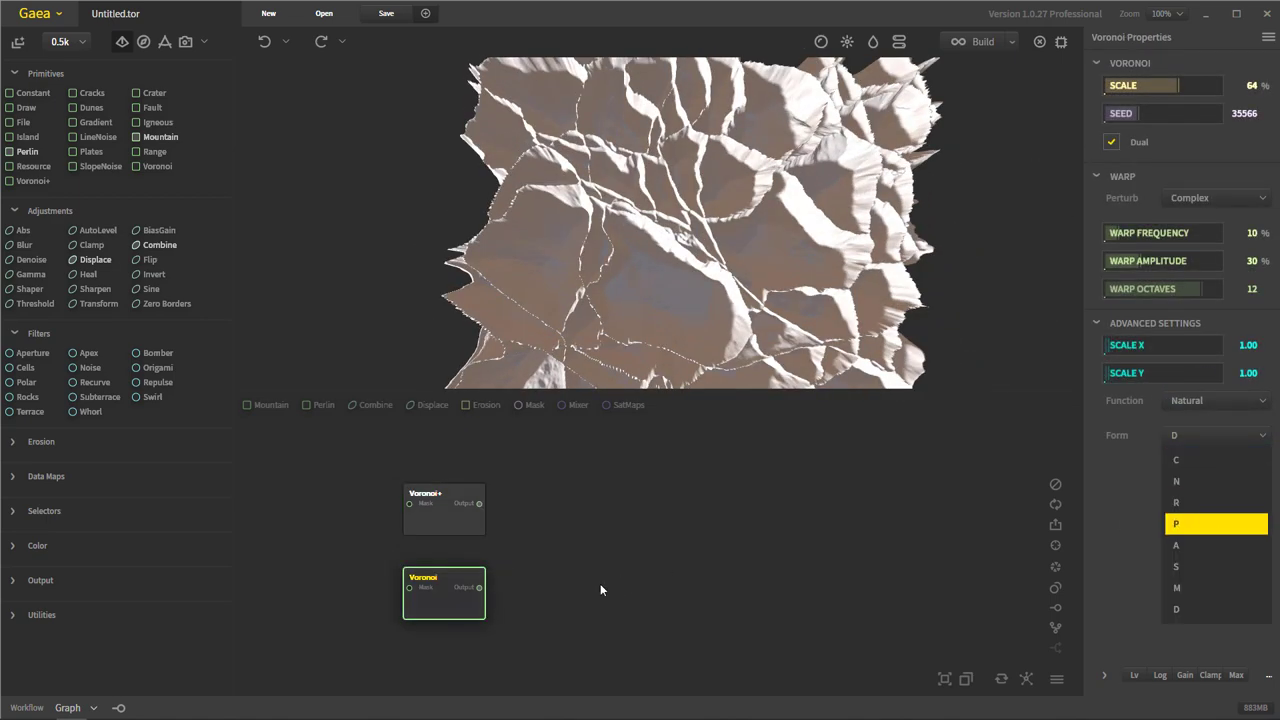
key("Return")
Raise the Voronoi+ node's Iterations to 13 and further to 16, checking the terrain from different angles.
left_click(444, 516)
left_click_drag(646, 196, 651, 305)
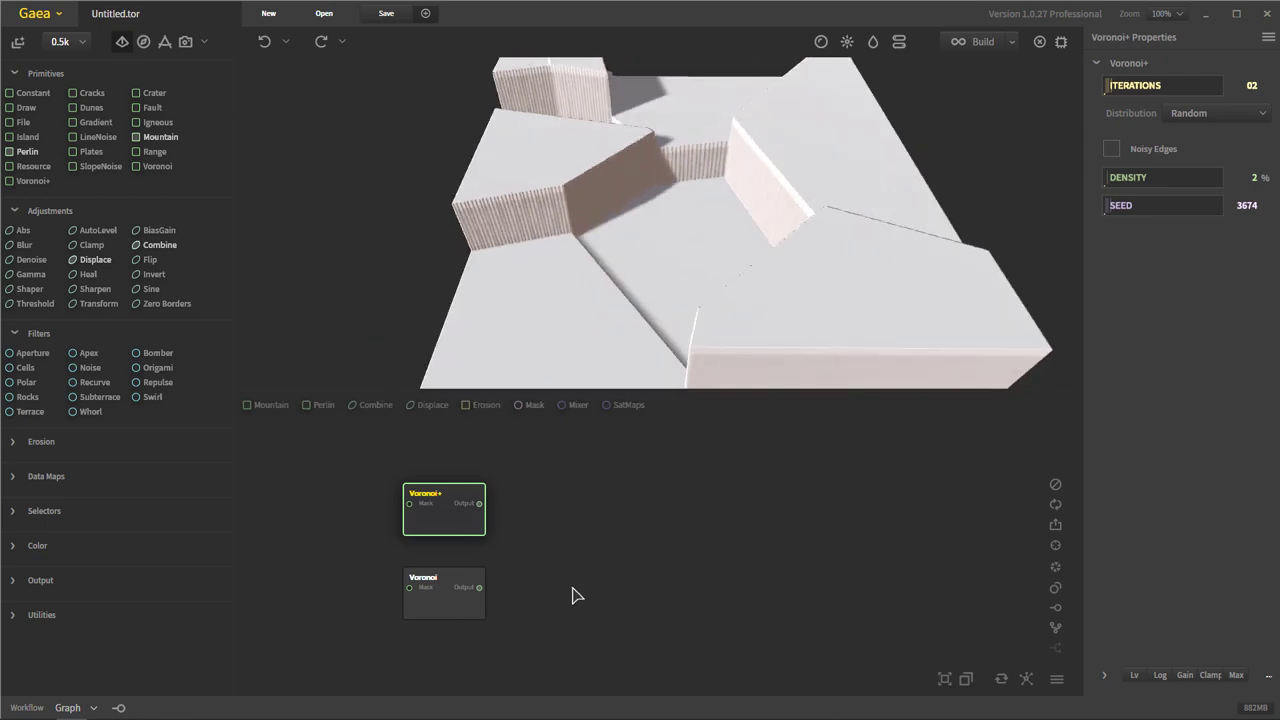
left_click_drag(614, 229, 998, 193)
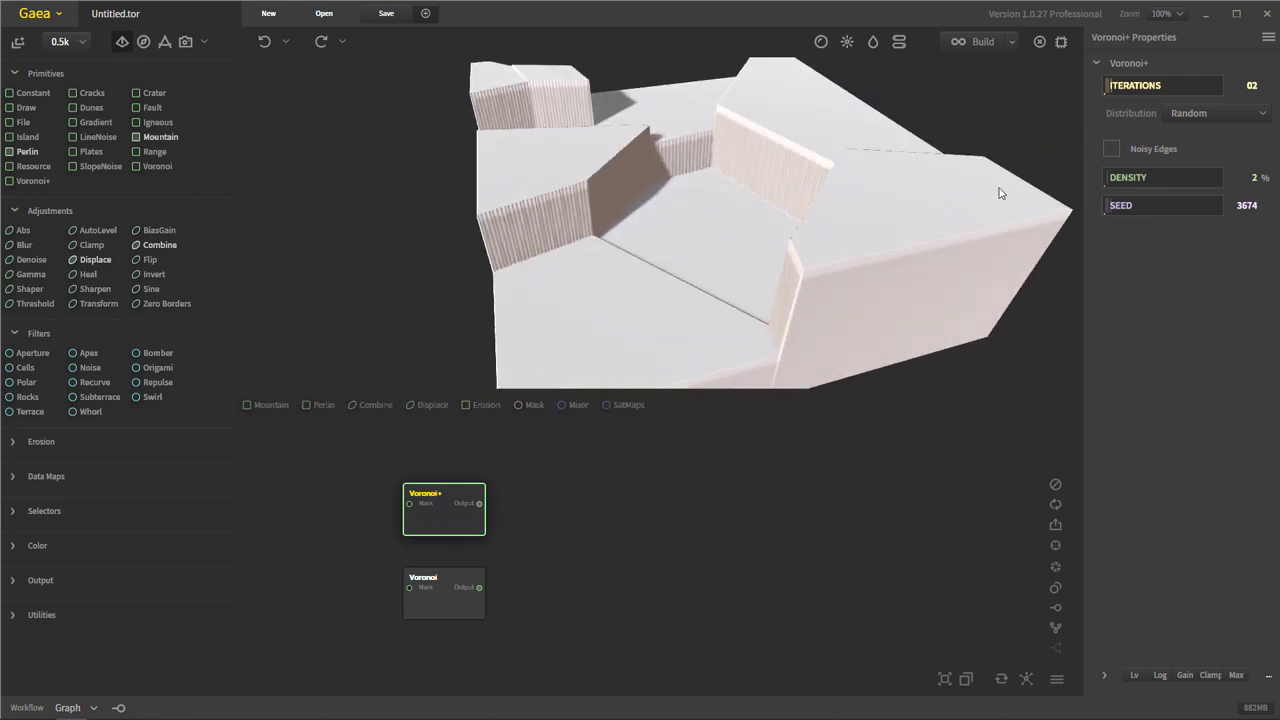
left_click(1157, 88)
left_click_drag(777, 237, 685, 172)
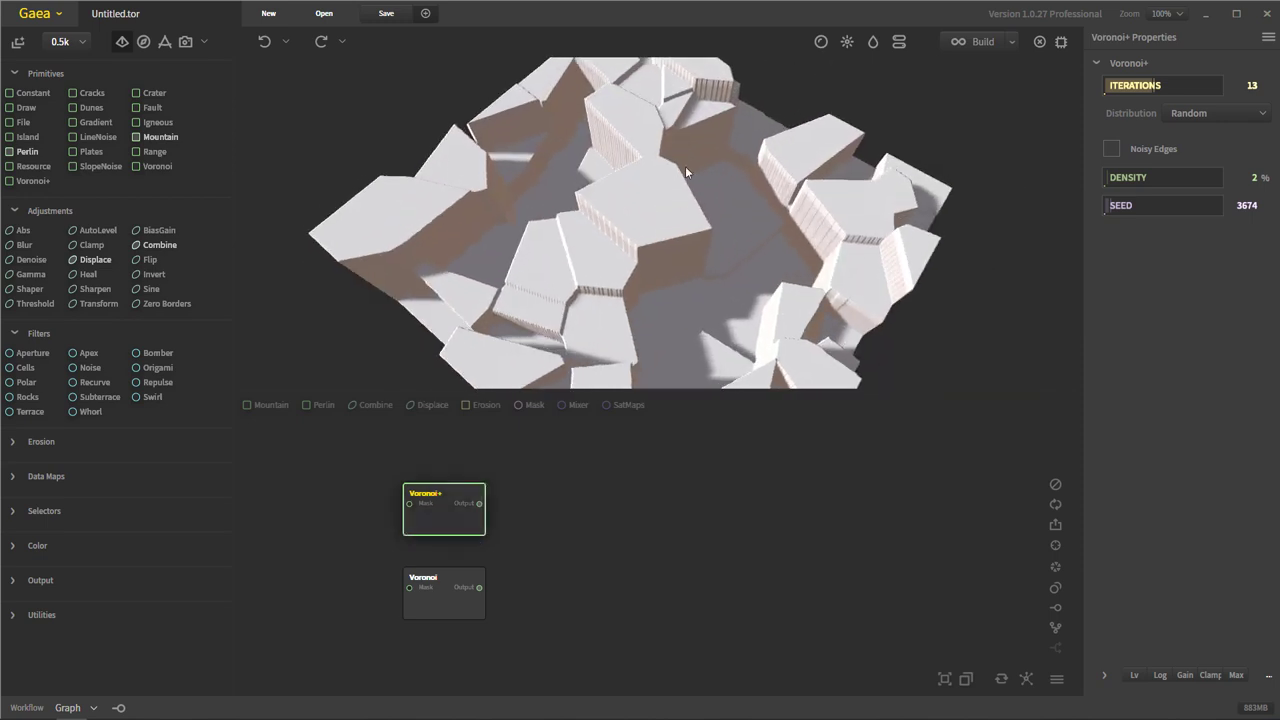
left_click_drag(699, 355, 850, 388)
left_click(1166, 86)
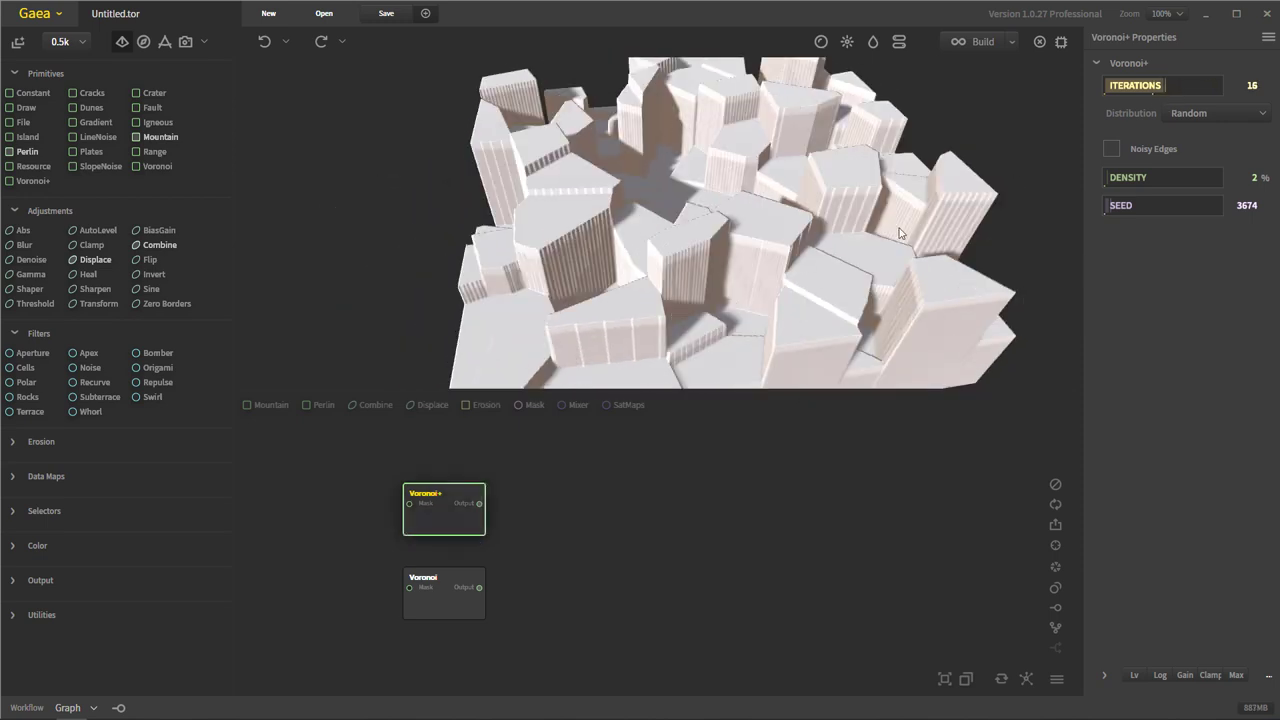
Enable Noisy Edges on the Voronoi+ node and try the Poisson distribution.
left_click_drag(730, 243, 789, 236)
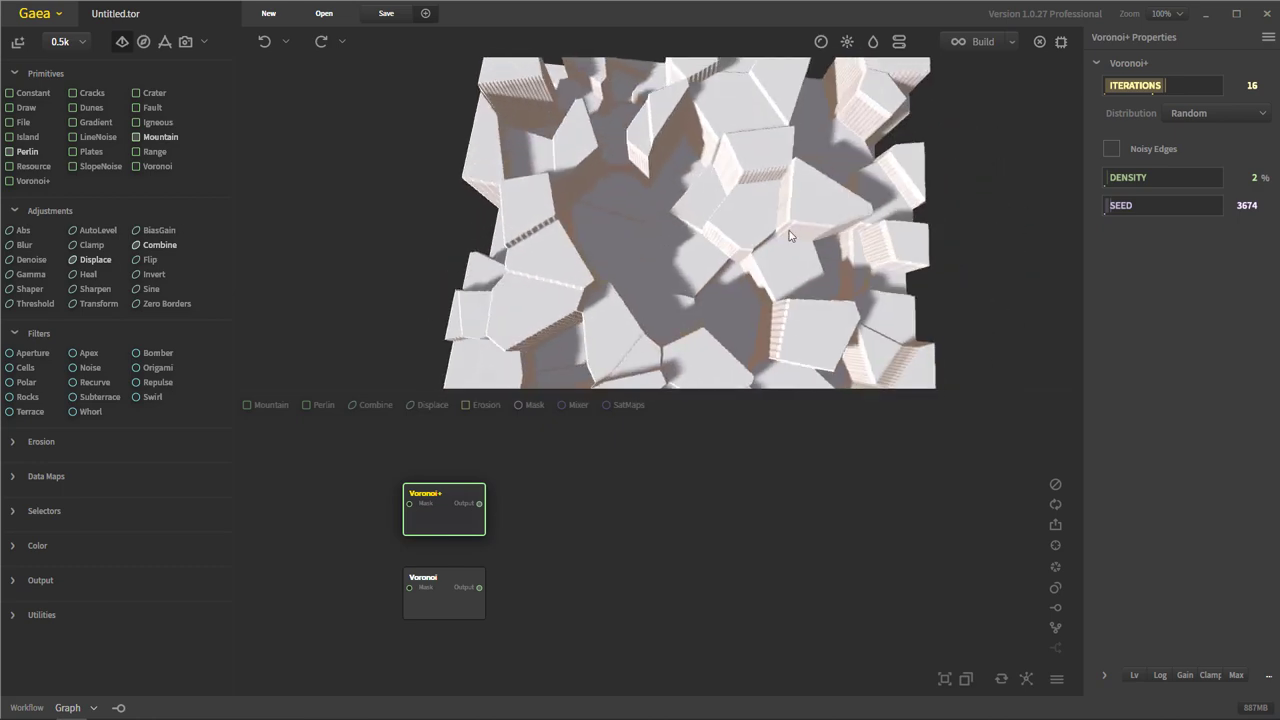
left_click(1112, 149)
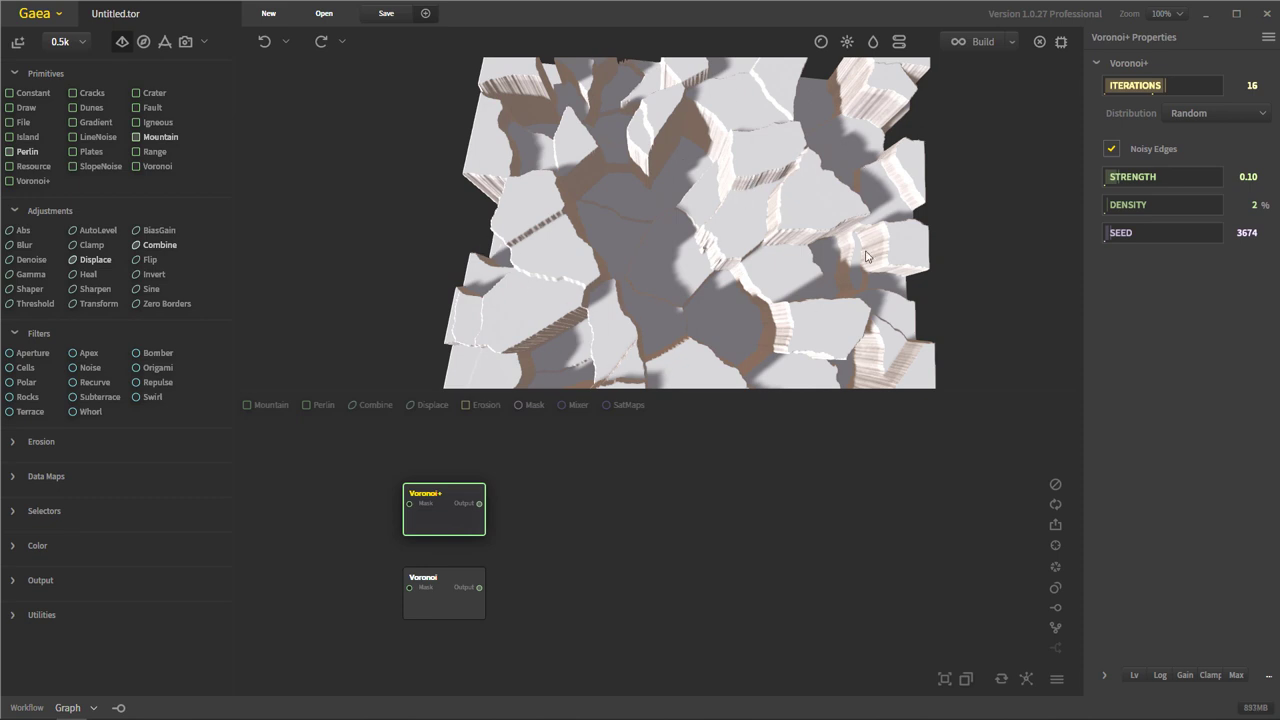
left_click(1218, 113)
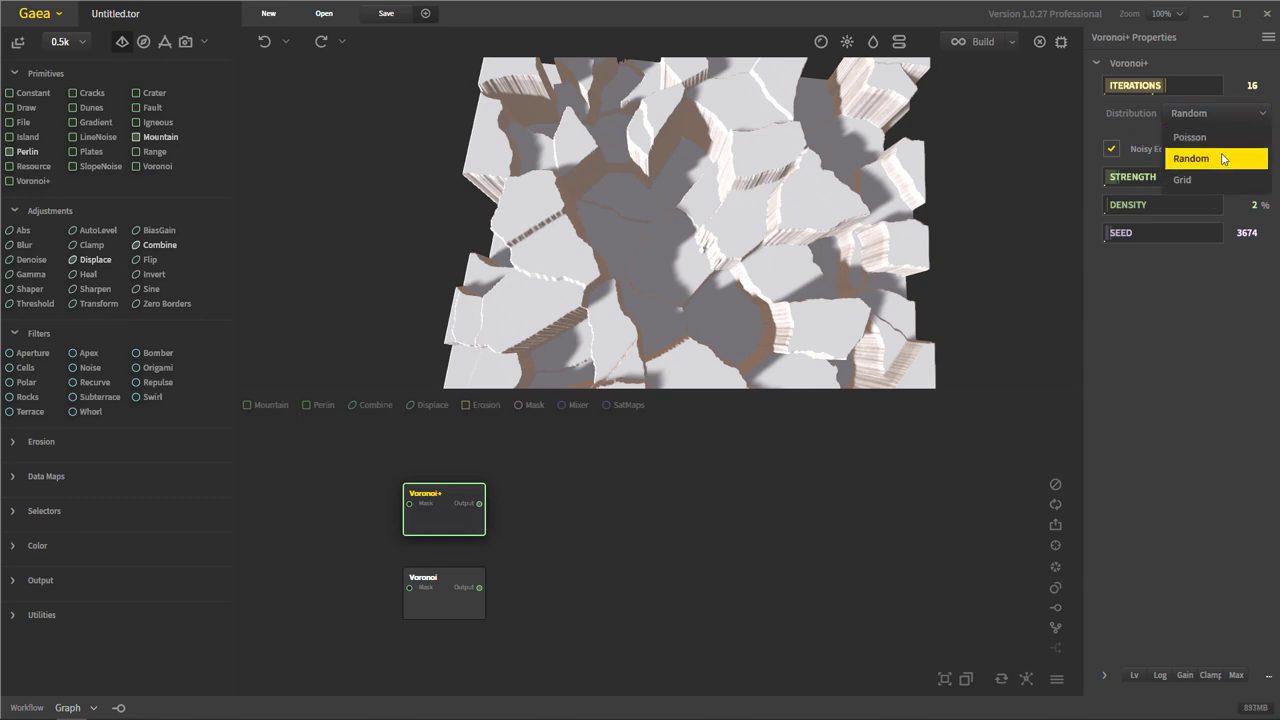
left_click(1190, 137)
left_click_drag(729, 300, 750, 320)
Try the Random distribution on the Voronoi+ node, and settle on Grid.
left_click(1190, 114)
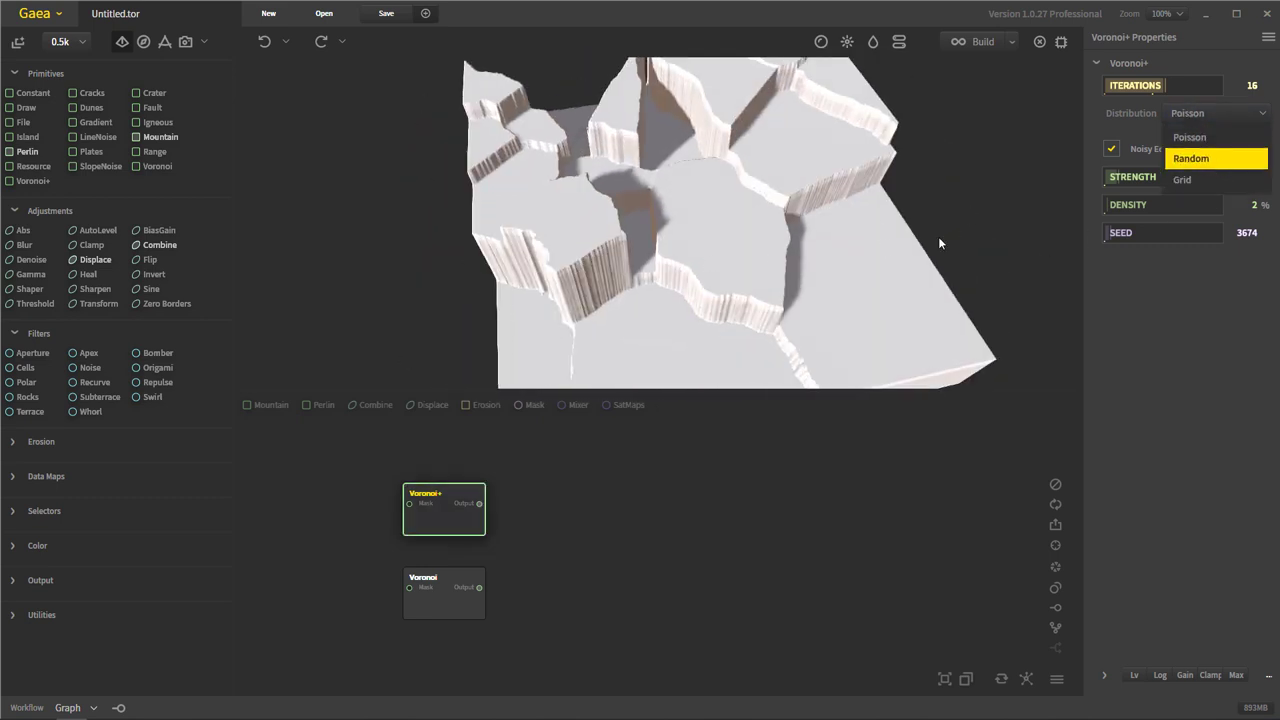
left_click(1192, 158)
left_click(1210, 113)
left_click(1186, 180)
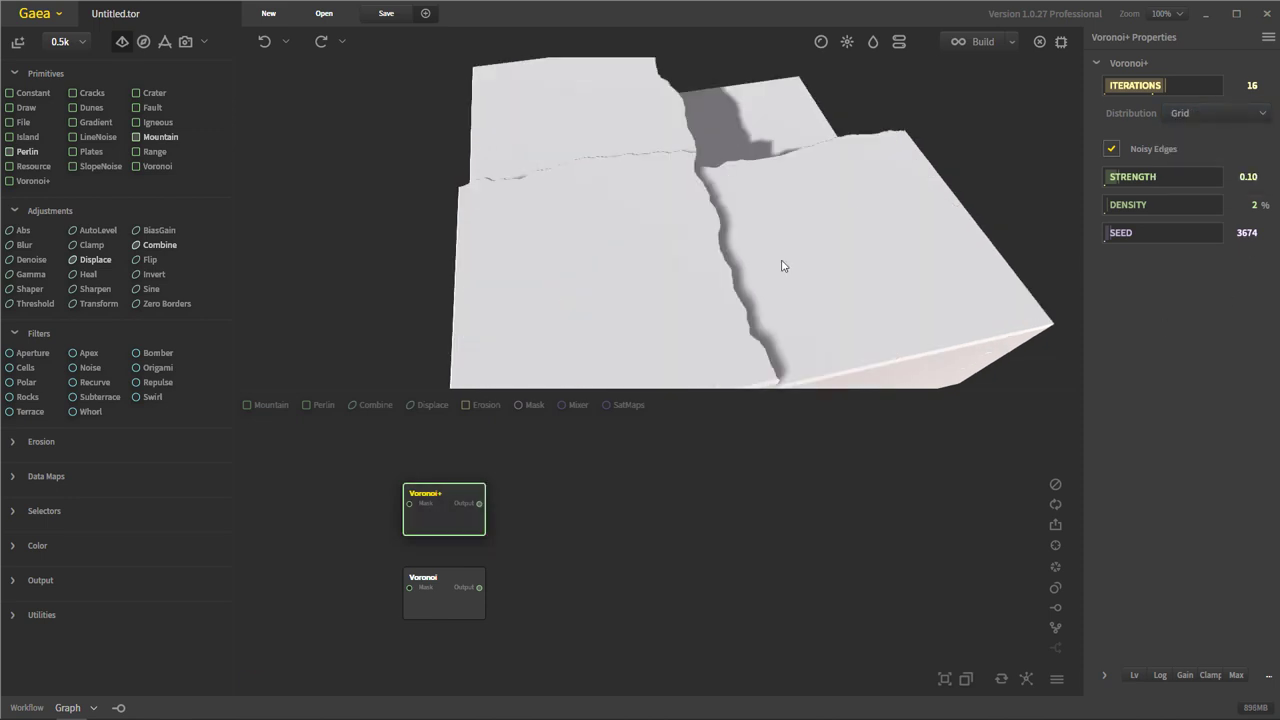
left_click_drag(781, 261, 628, 95)
left_click(1205, 86)
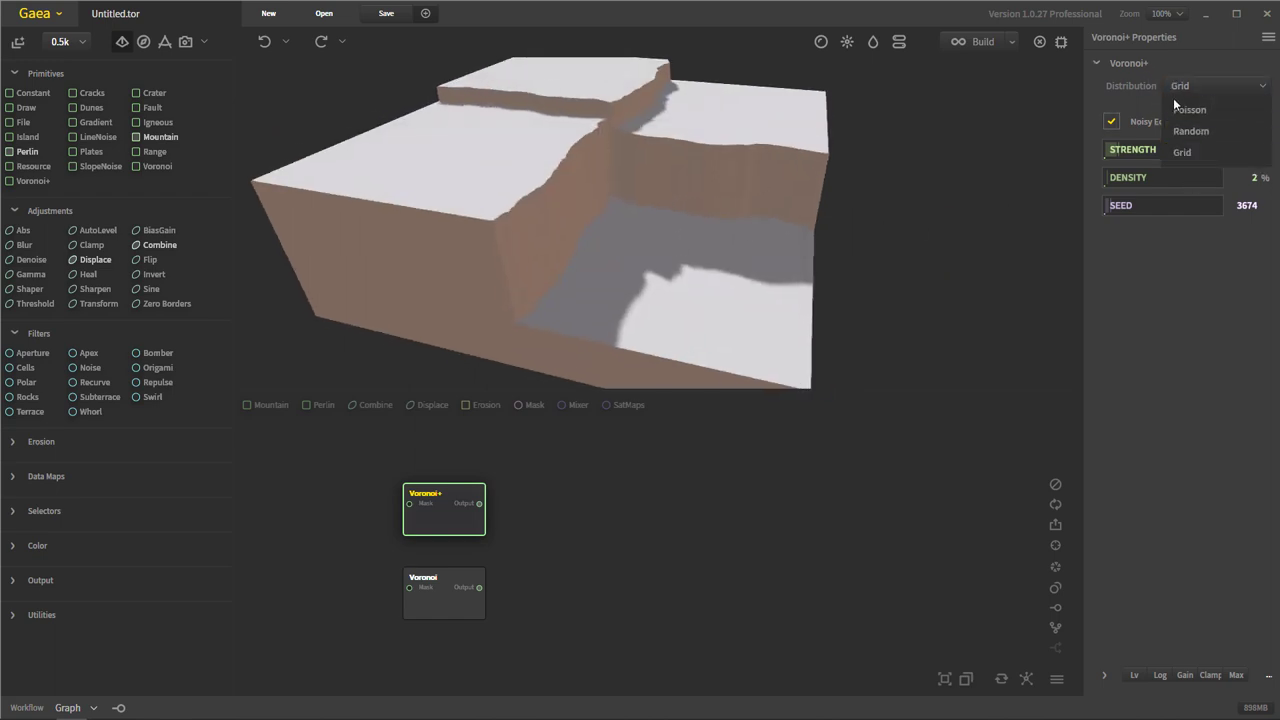
left_click(1148, 412)
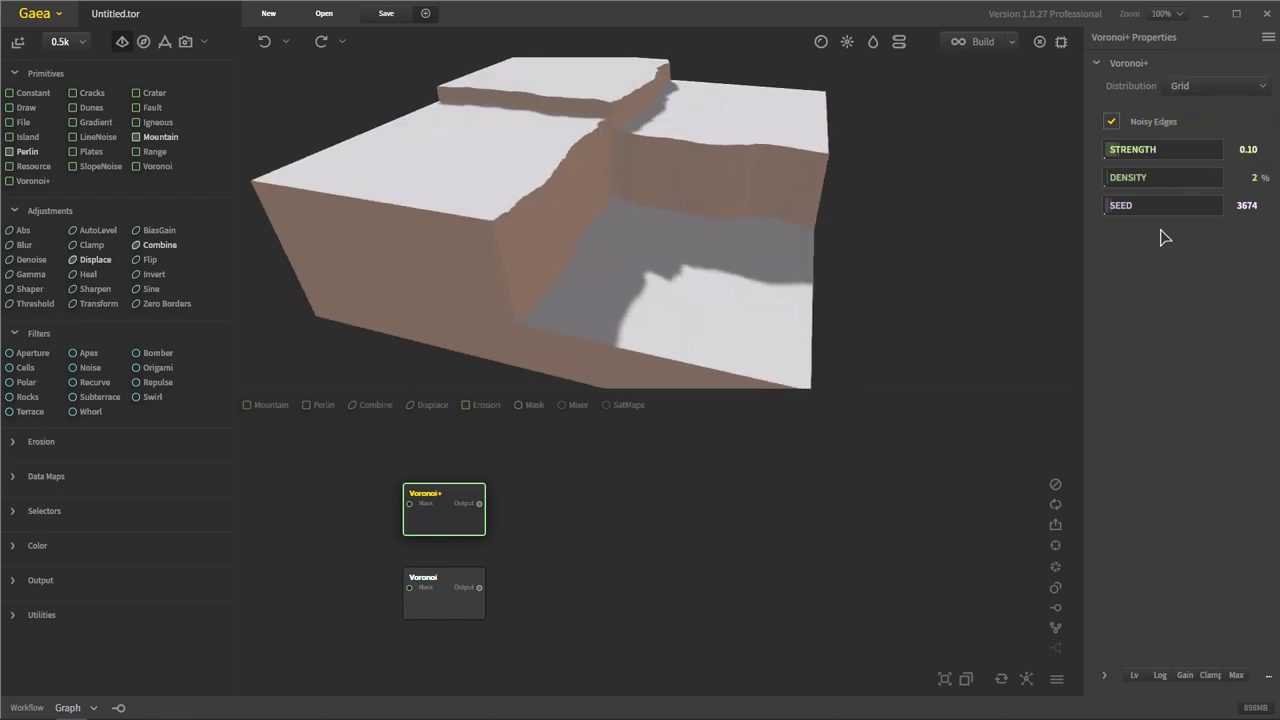
Set the Voronoi+ node's Strength to 0.36, Density to 51% and Seed to 67566.
left_click(1158, 154)
left_click_drag(731, 266, 771, 216)
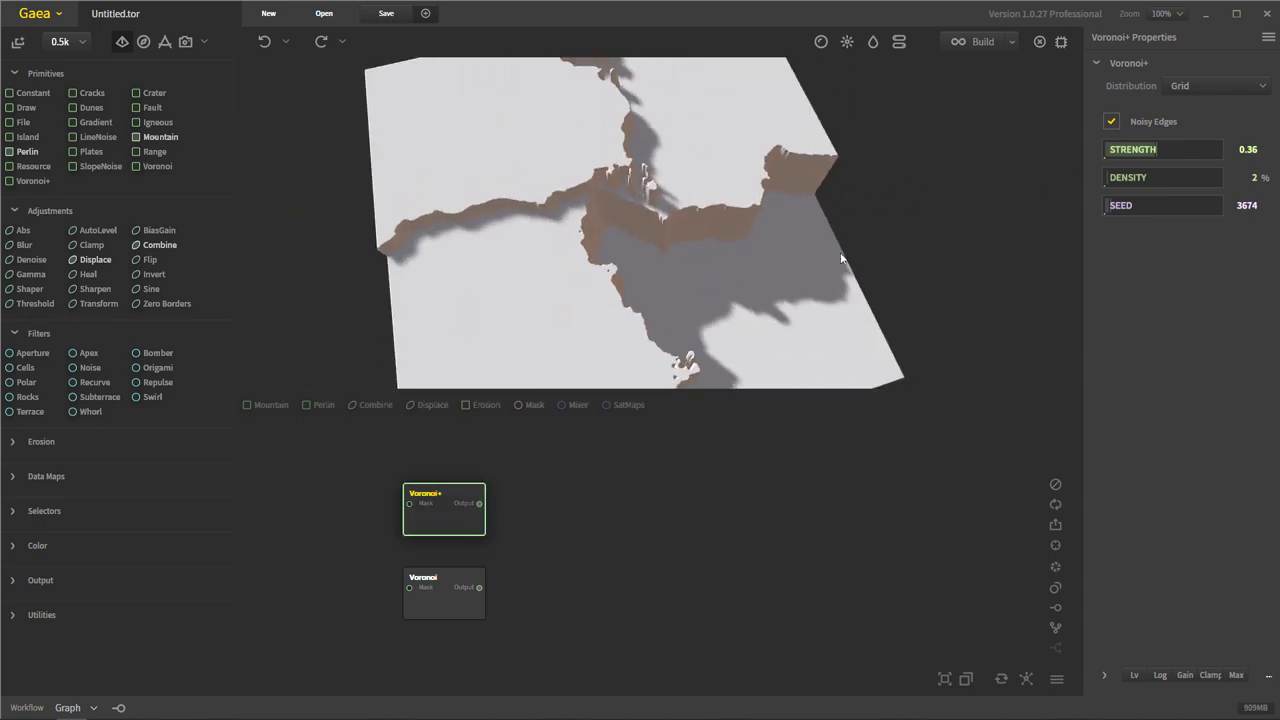
left_click_drag(1173, 181, 1163, 181)
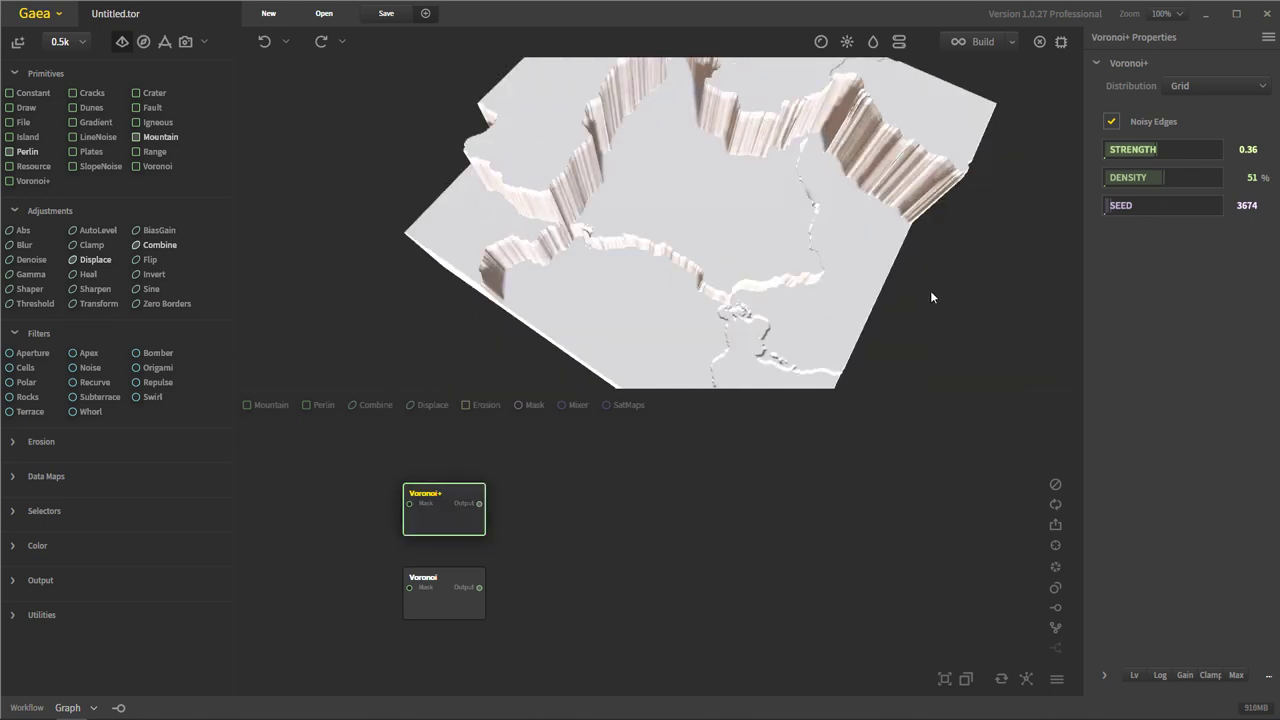
left_click(1166, 206)
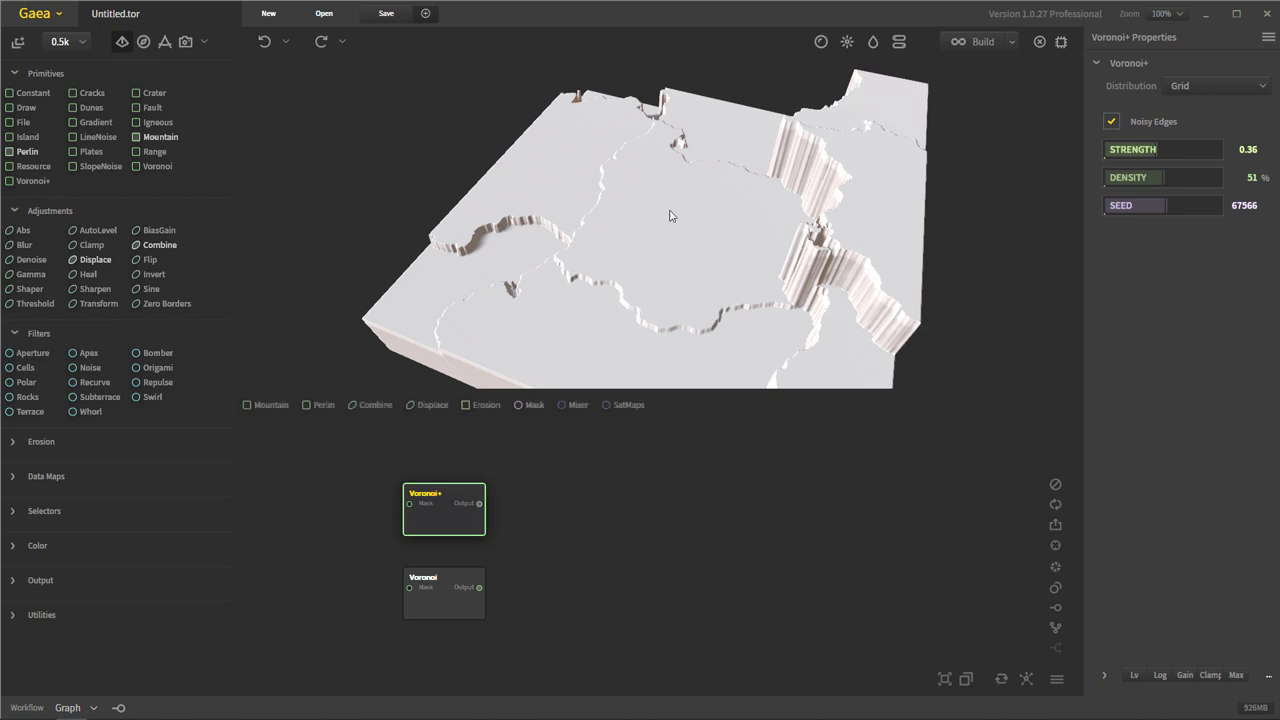
left_click_drag(671, 215, 934, 205)
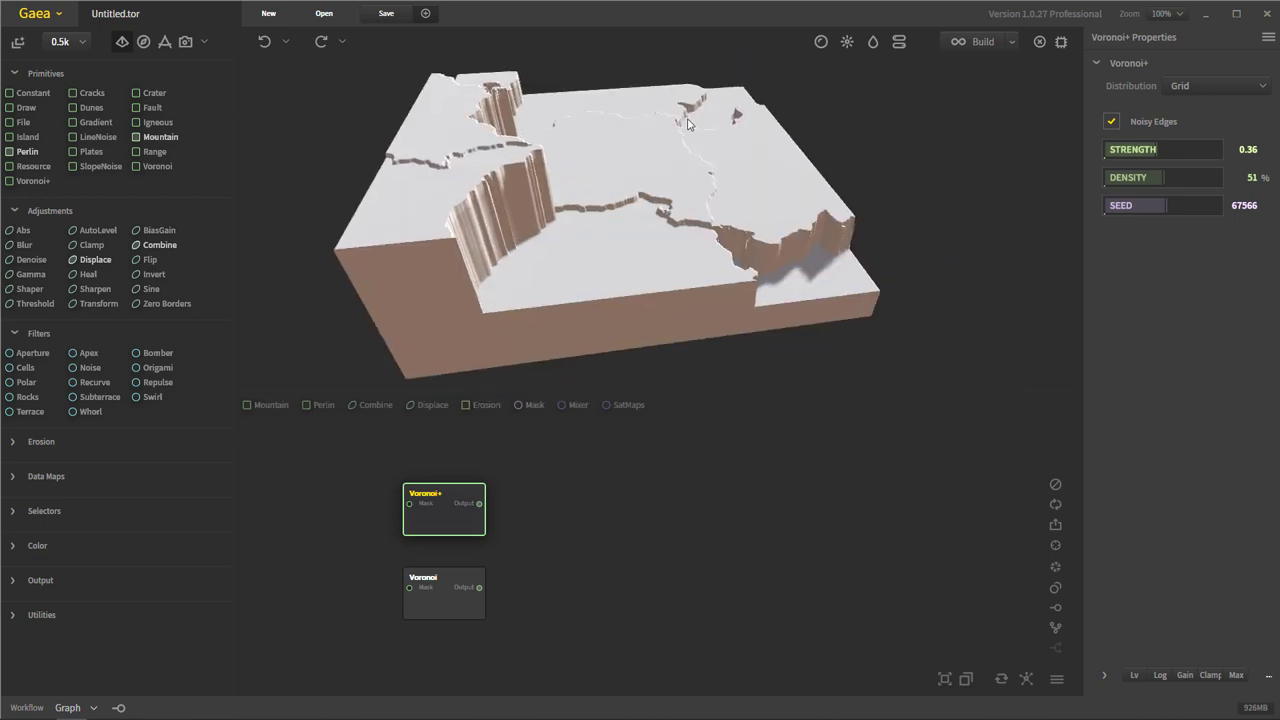
left_click_drag(687, 122, 768, 205)
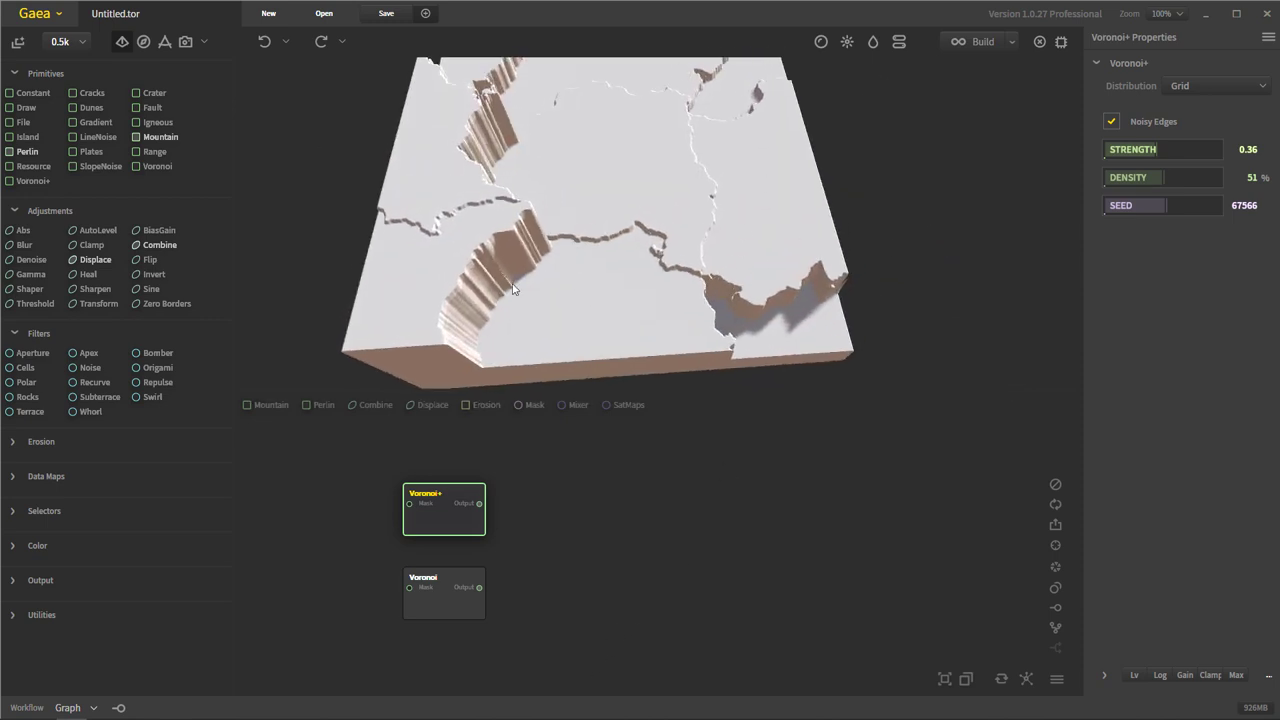
left_click_drag(797, 239, 752, 265)
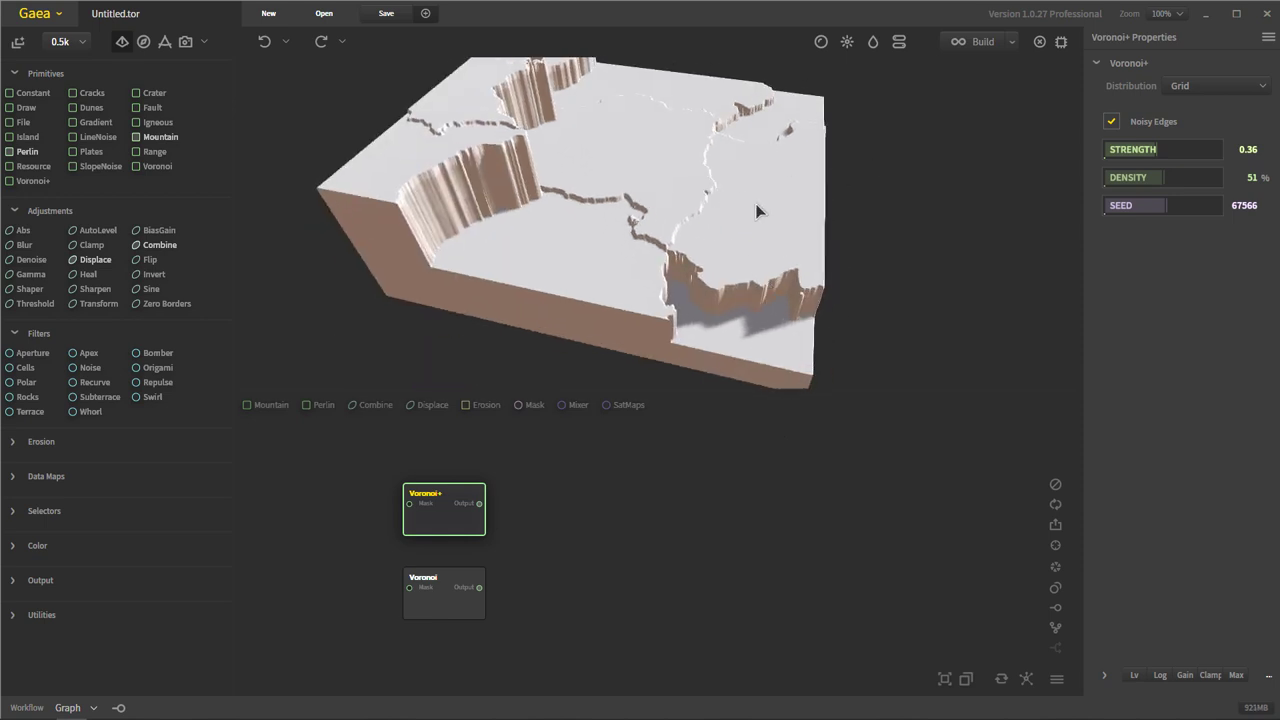
left_click_drag(757, 210, 750, 170)
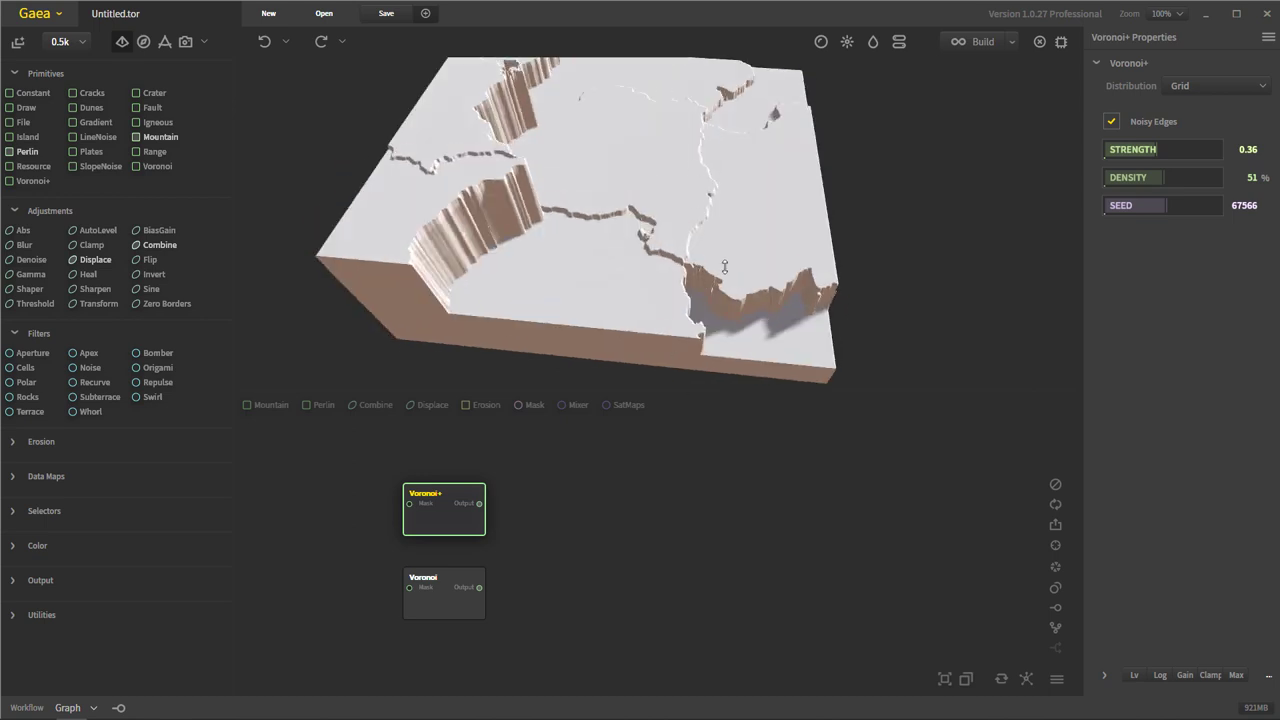
Delete both the Voronoi+ and Voronoi nodes from the graph.
left_click_drag(660, 668, 333, 466)
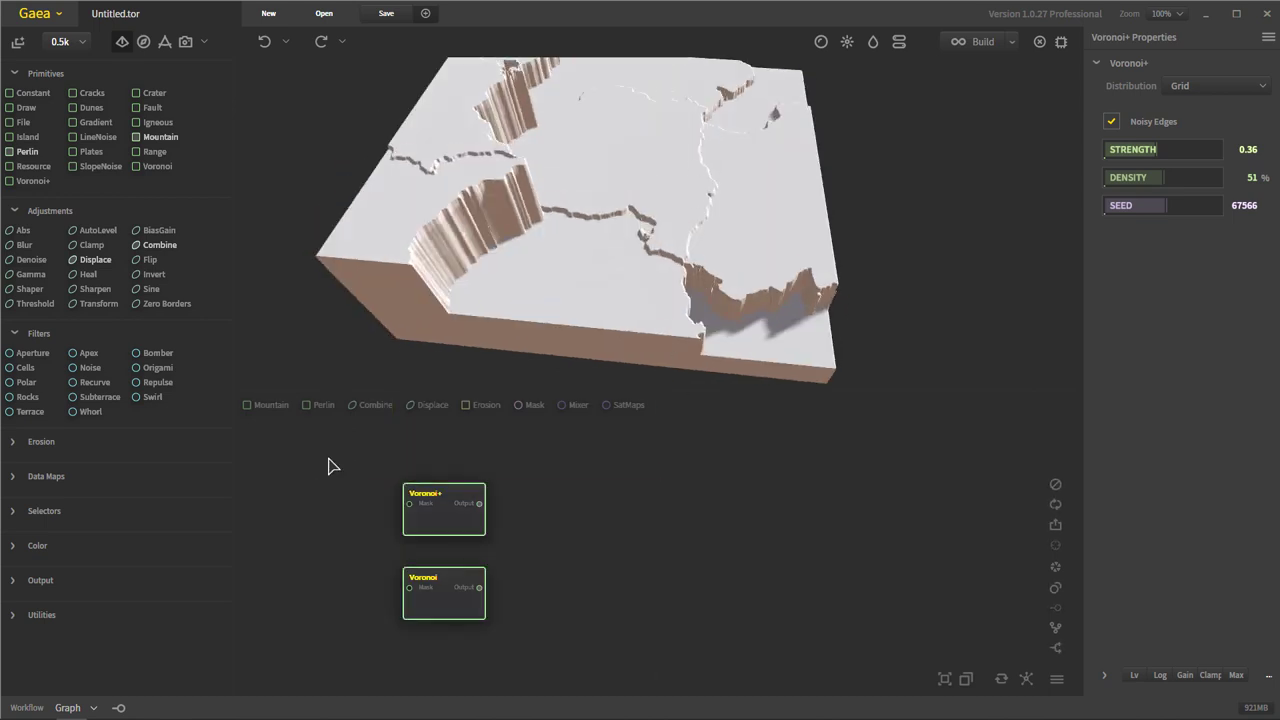
key("Delete")
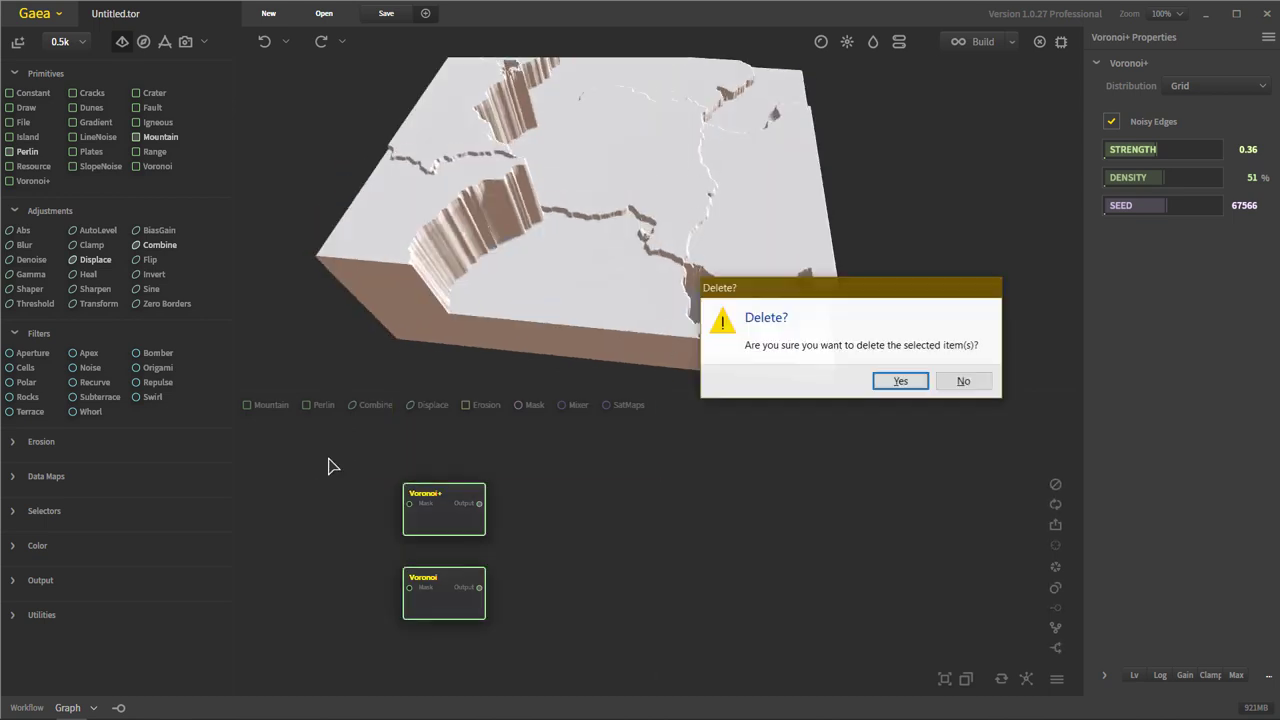
left_click(903, 380)
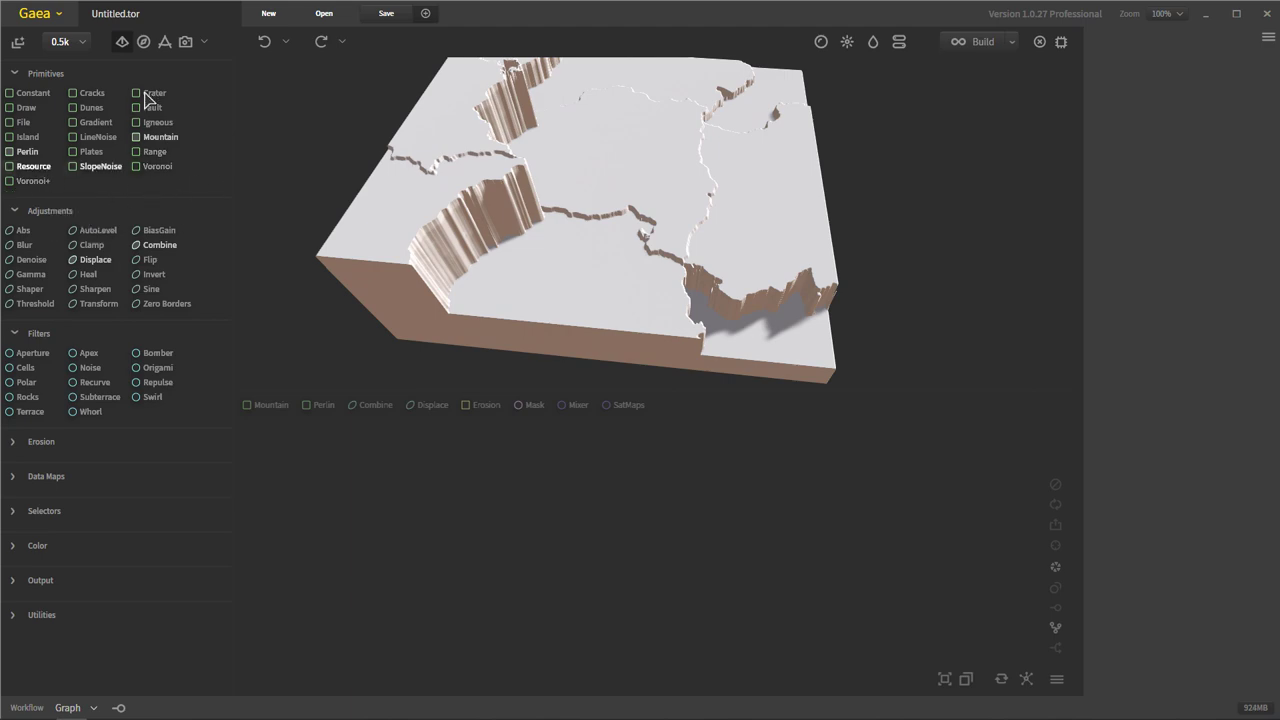
Add a Cracks primitive node to the empty graph and show its advanced settings.
left_click_drag(96, 96, 466, 536)
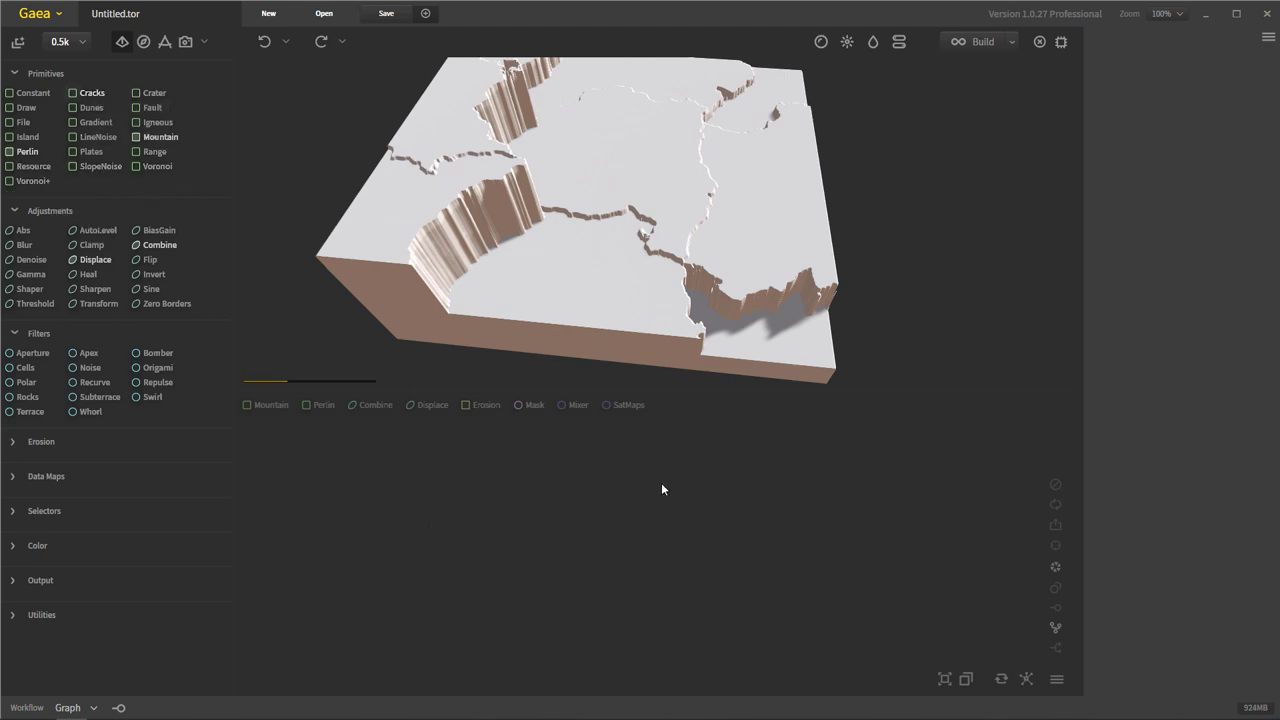
left_click_drag(618, 268, 706, 99)
left_click_drag(645, 201, 648, 250)
left_click(1109, 180)
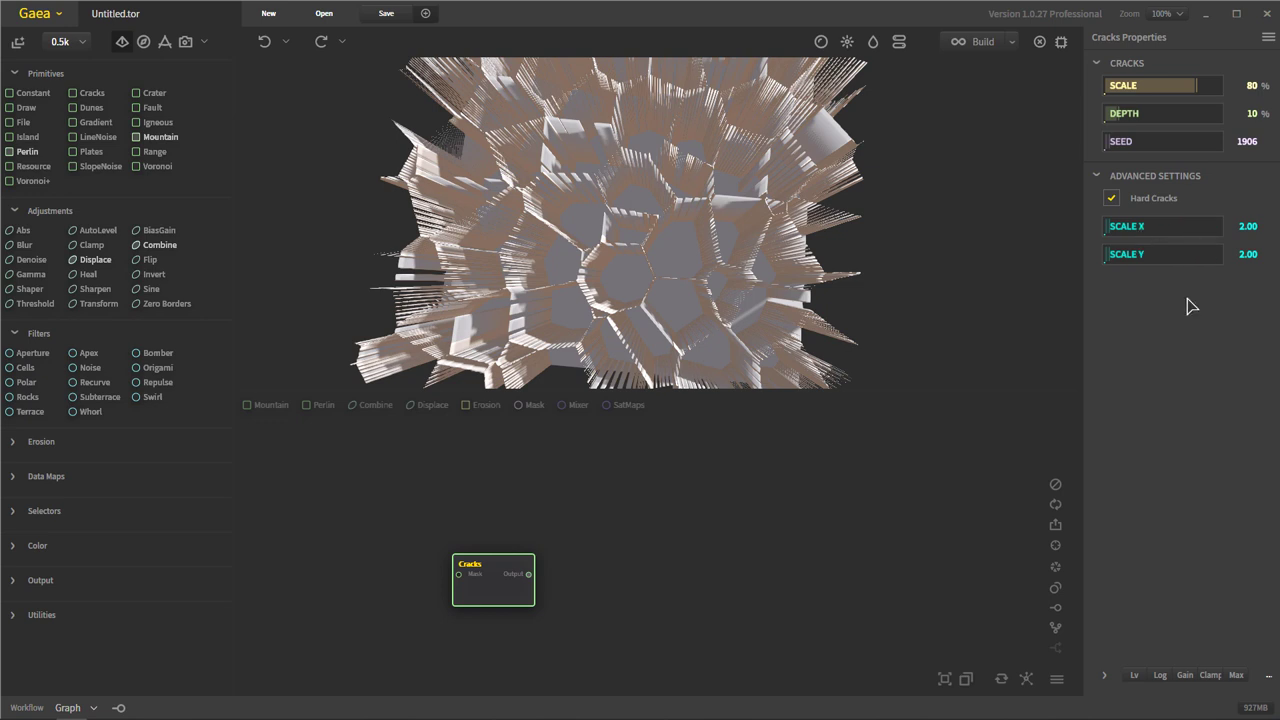
Try a Scale X of 44.45 on the Cracks node, and reduce it to 2.38.
left_click_drag(1188, 230, 1157, 228)
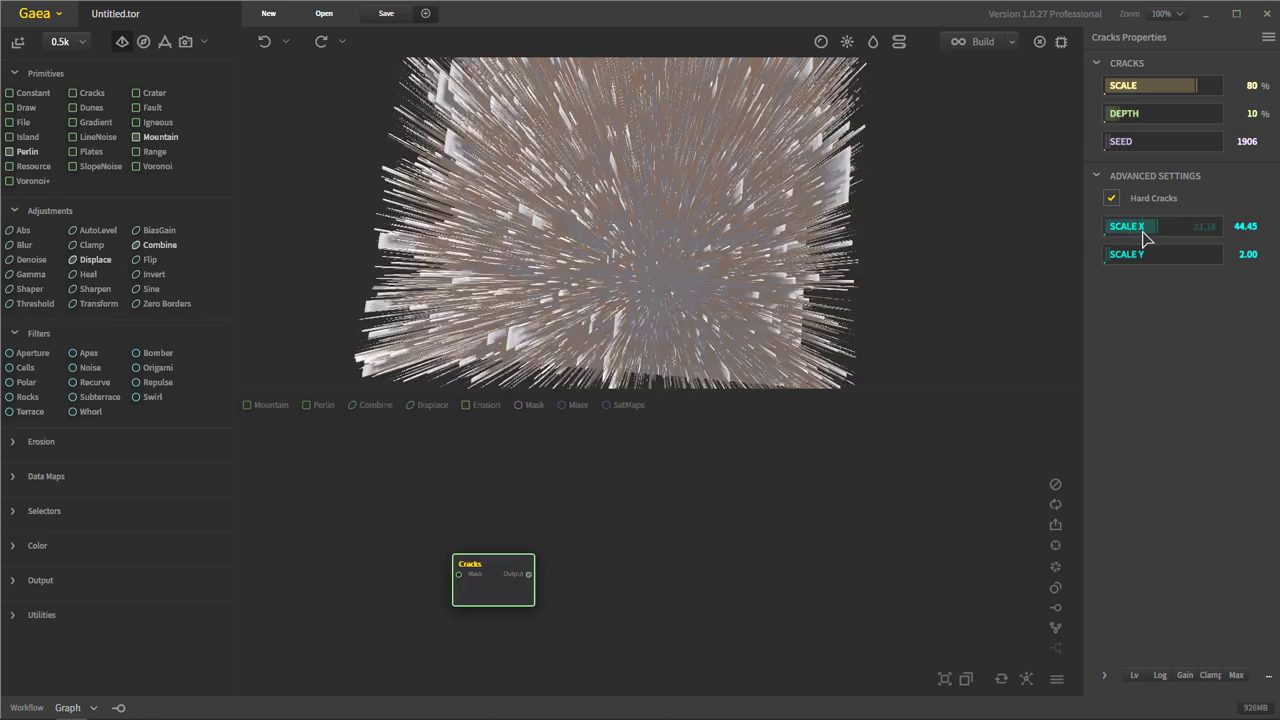
left_click_drag(1157, 227, 1137, 227)
left_click_drag(1107, 226, 1107, 226)
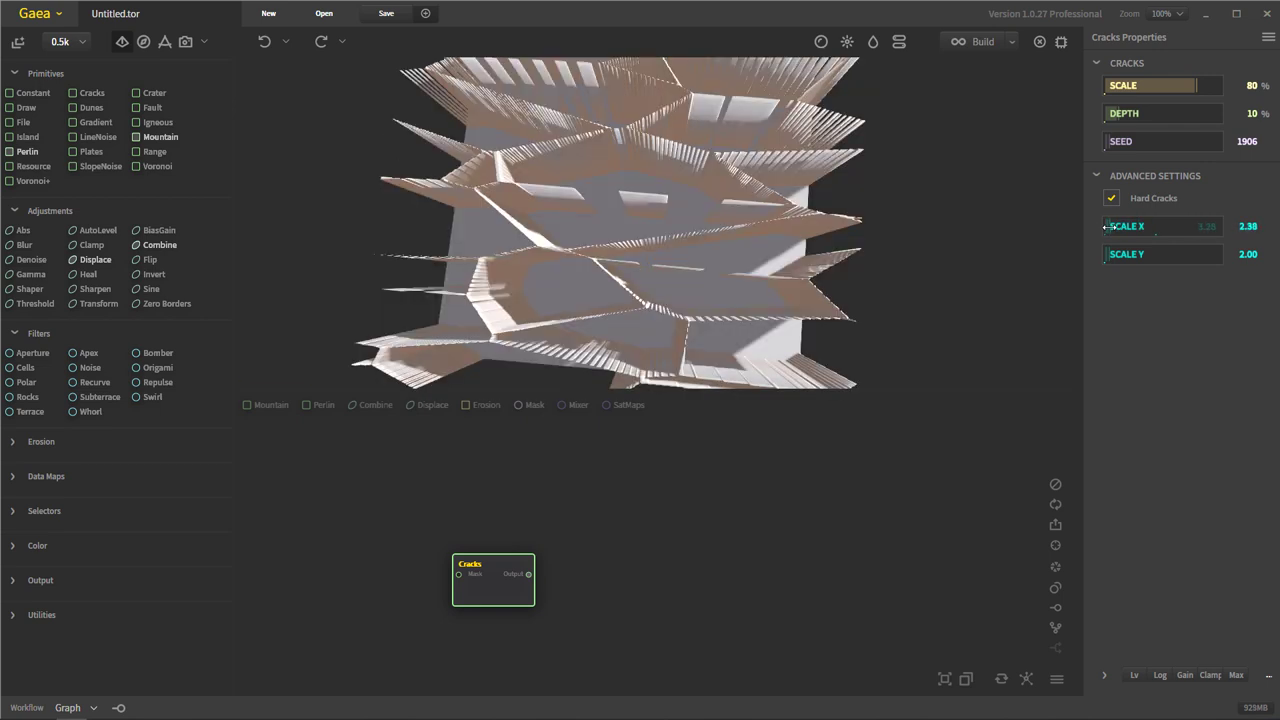
left_click(1108, 229)
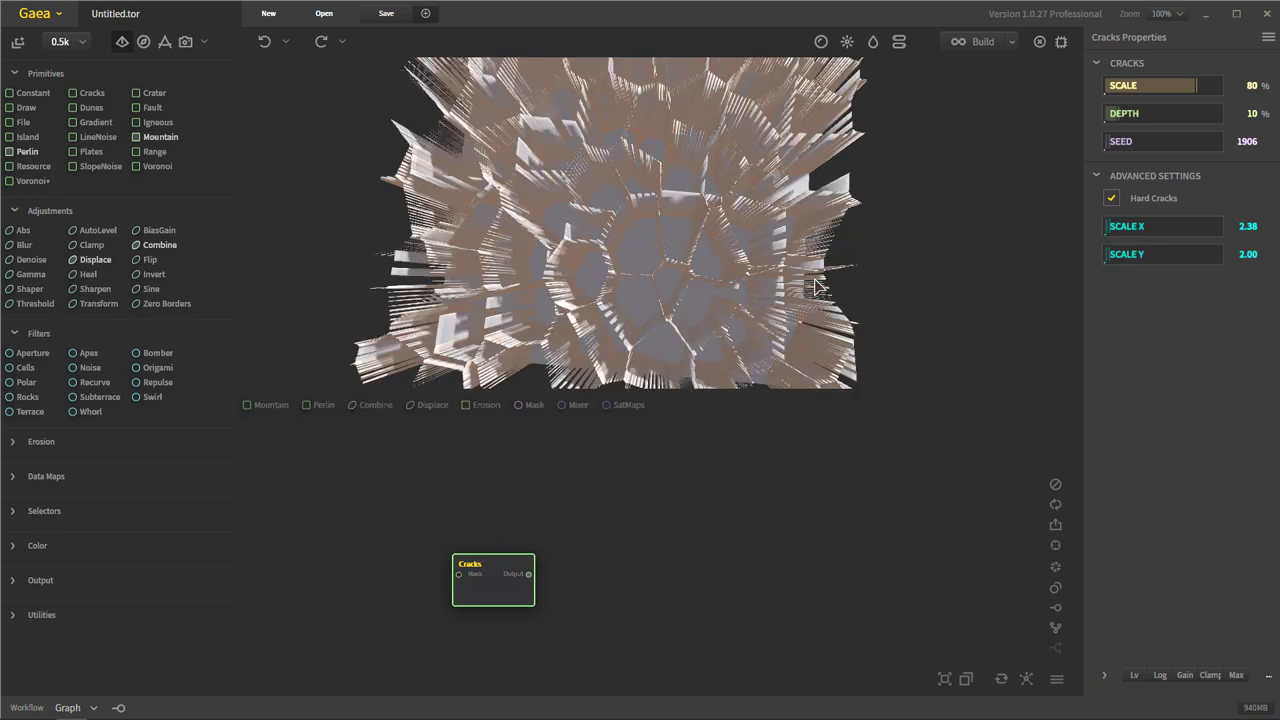
Set the Cracks node's Seed to 24899 and its Depth to 30%.
left_click_drag(815, 287, 889, 214)
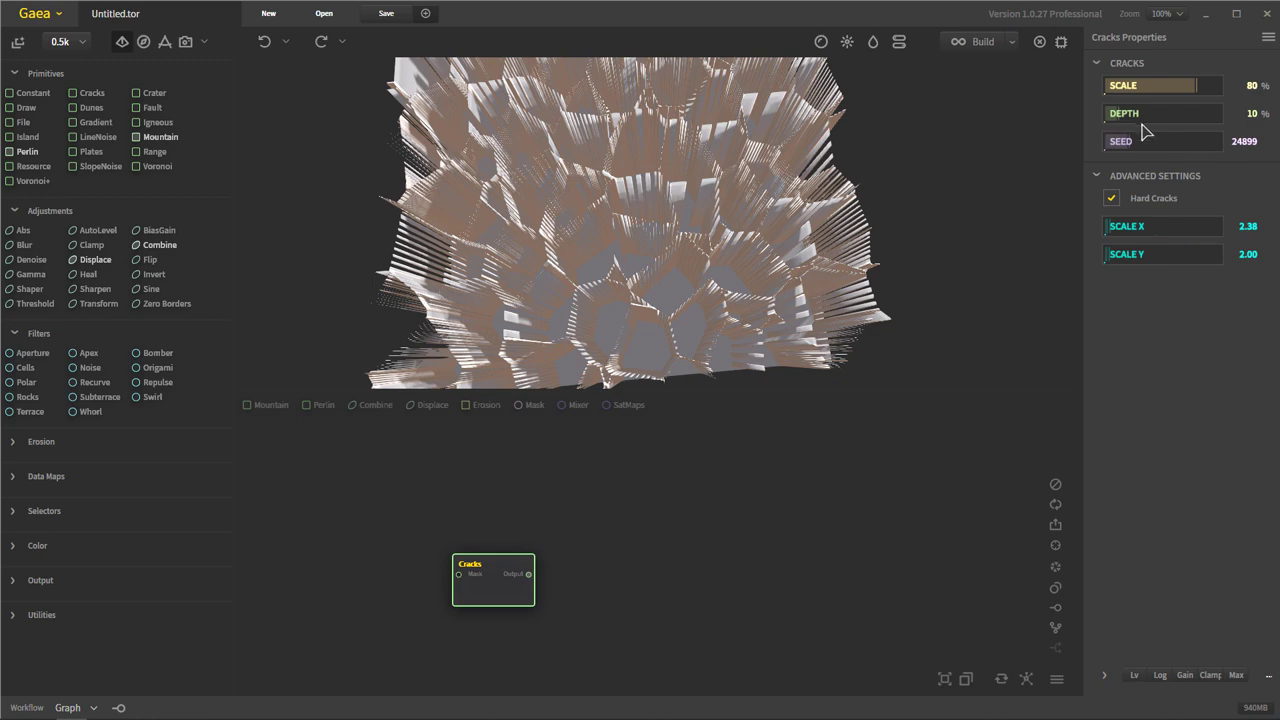
left_click_drag(801, 213, 796, 141)
left_click_drag(512, 206, 632, 216)
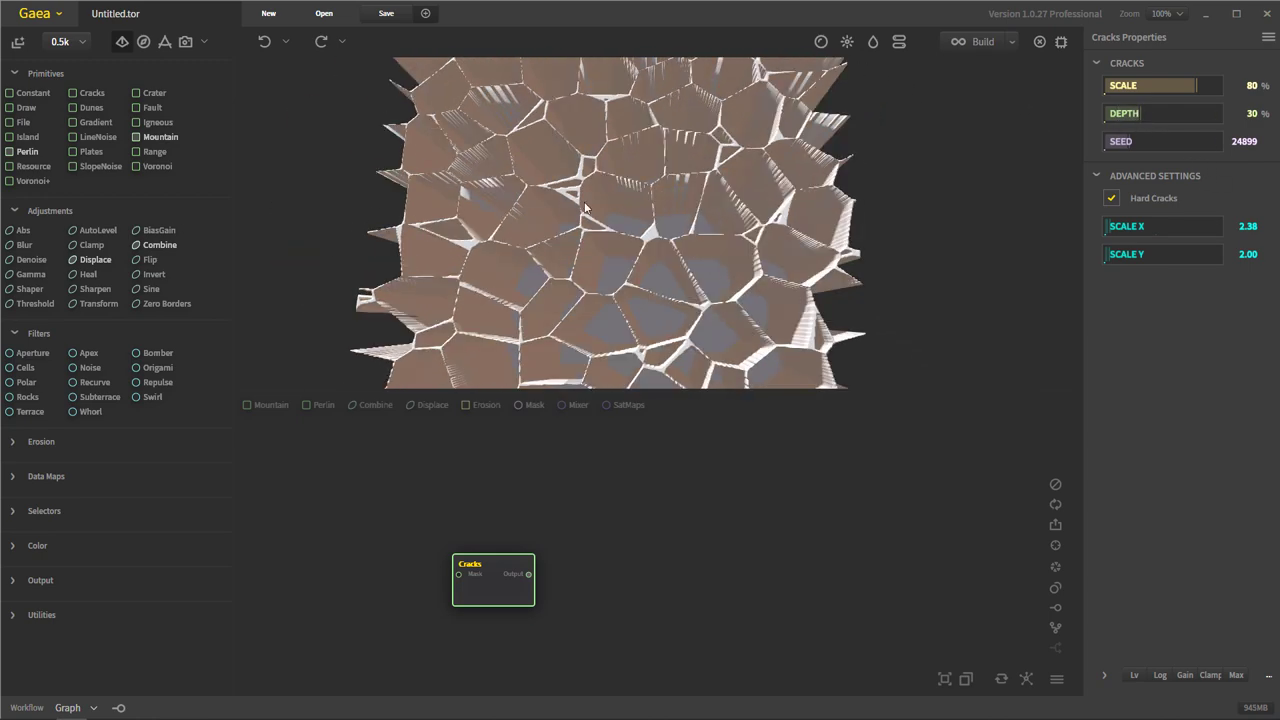
Raise the Cracks node's Scale to 90%, and lower it to 9% for comparison.
left_click_drag(802, 272, 746, 88)
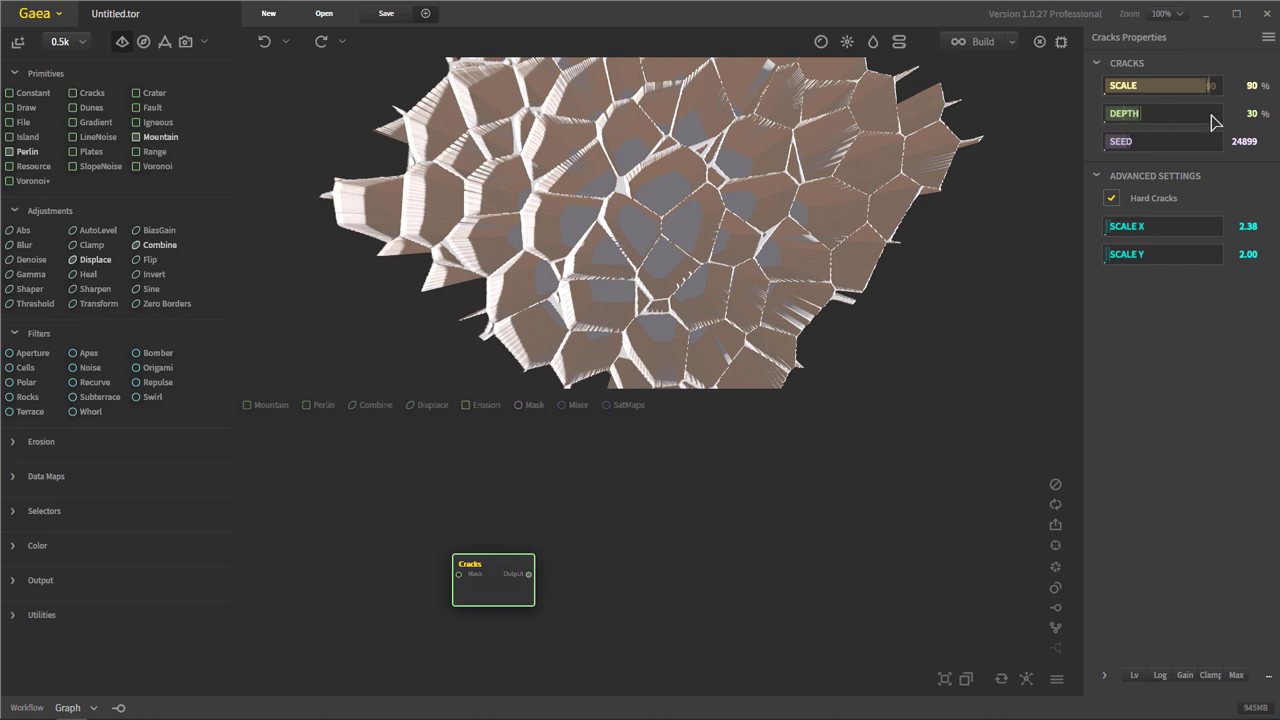
left_click_drag(728, 239, 749, 173)
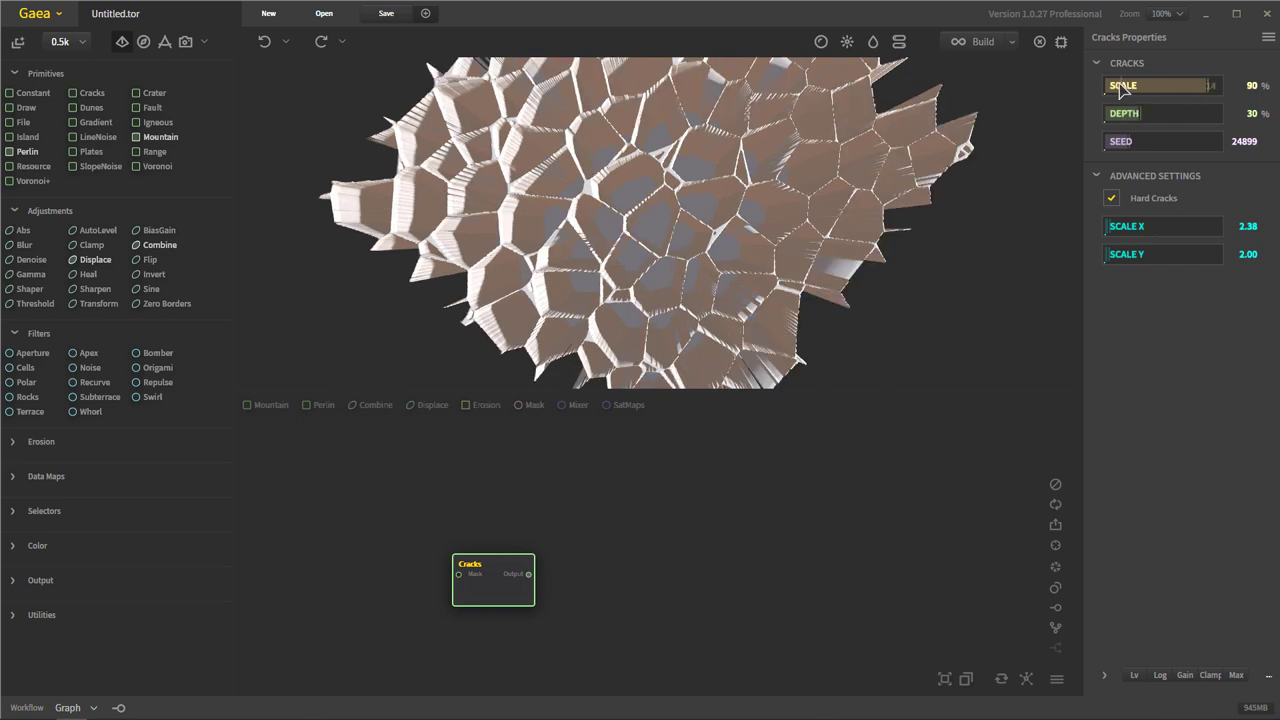
left_click_drag(1122, 88, 1114, 88)
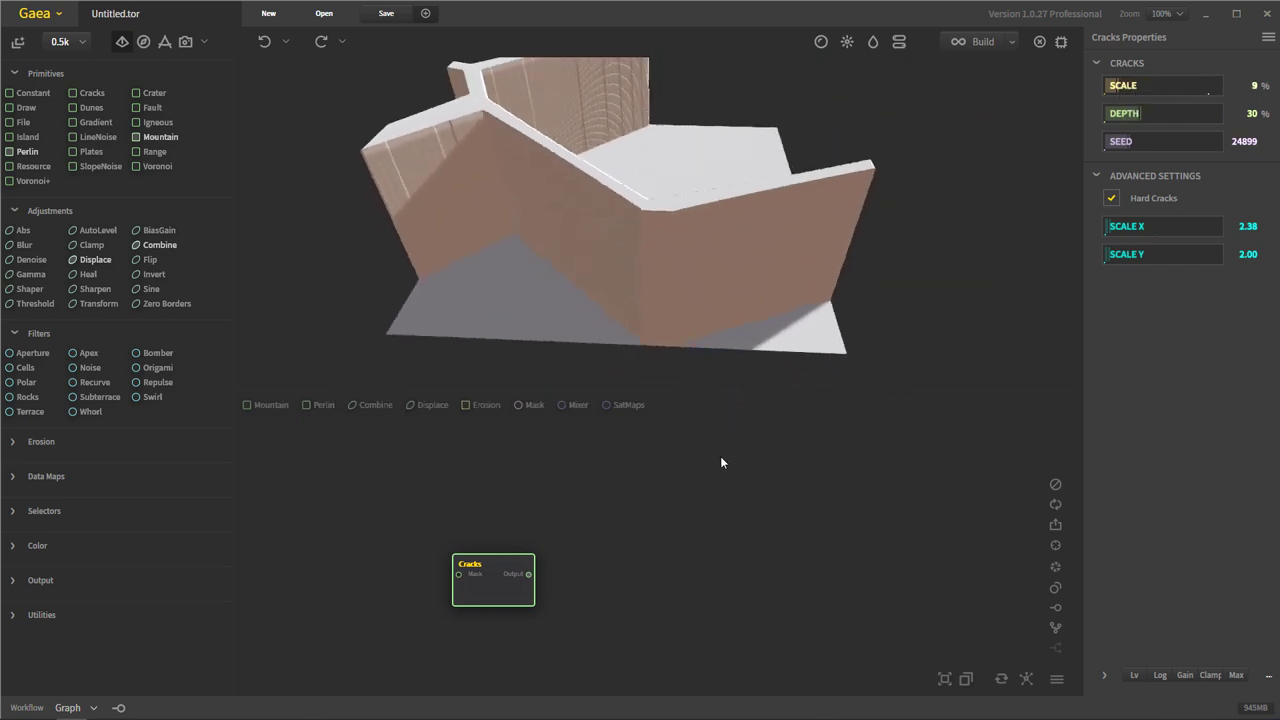
left_click_drag(721, 458, 769, 436)
Delete the Cracks node from the graph.
left_click_drag(621, 688, 407, 516)
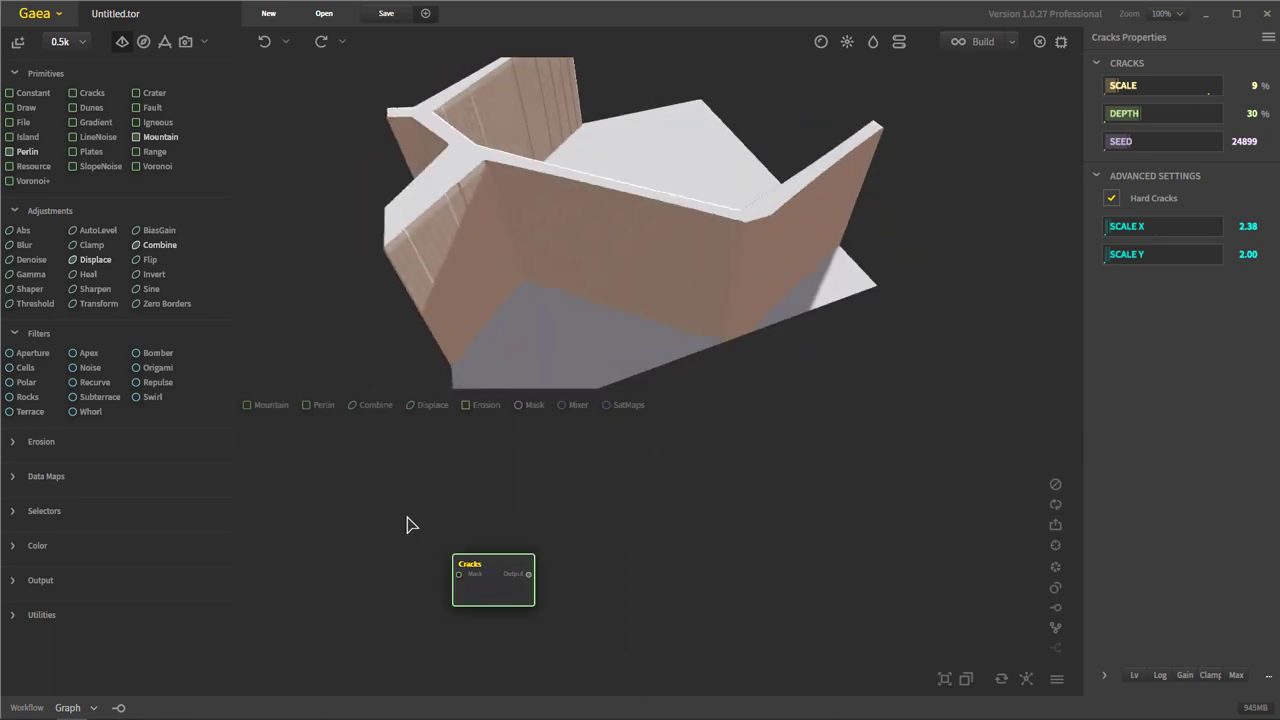
key("Delete")
key("Return")
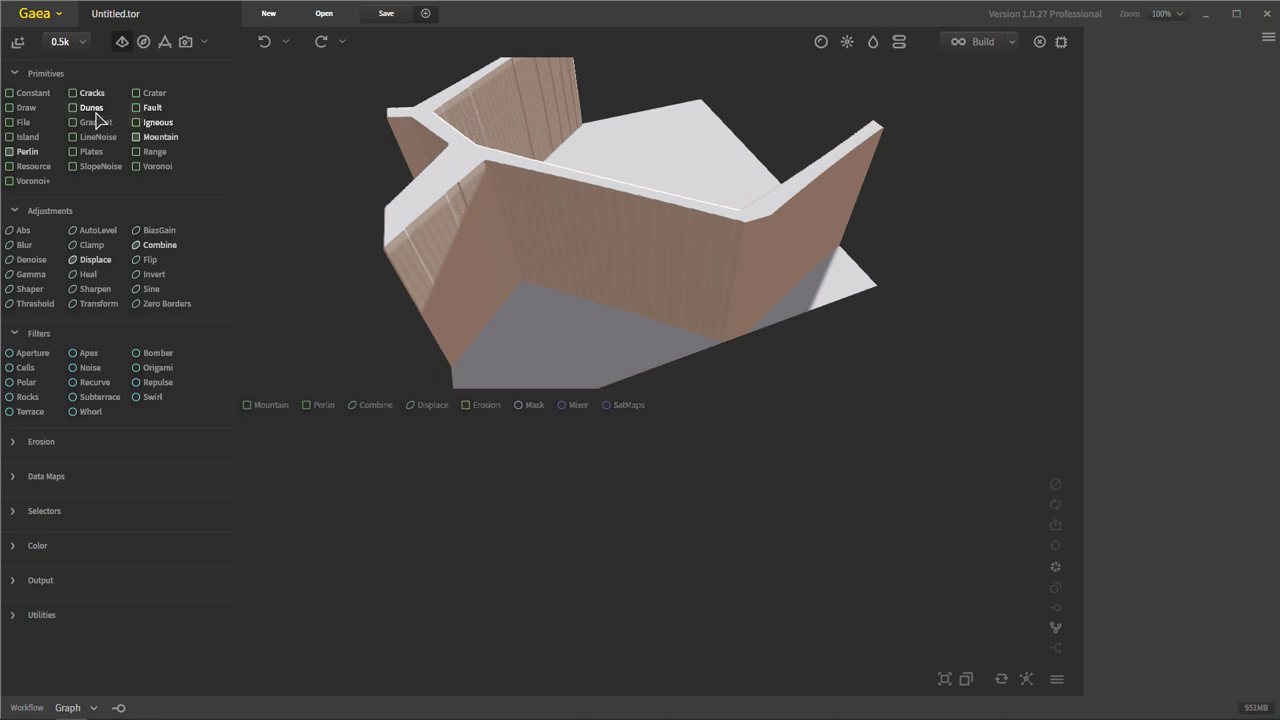
Add a Dunes primitive node to the graph and examine its Dune Sea terrain.
left_click(531, 600)
left_click_drag(508, 594, 485, 590)
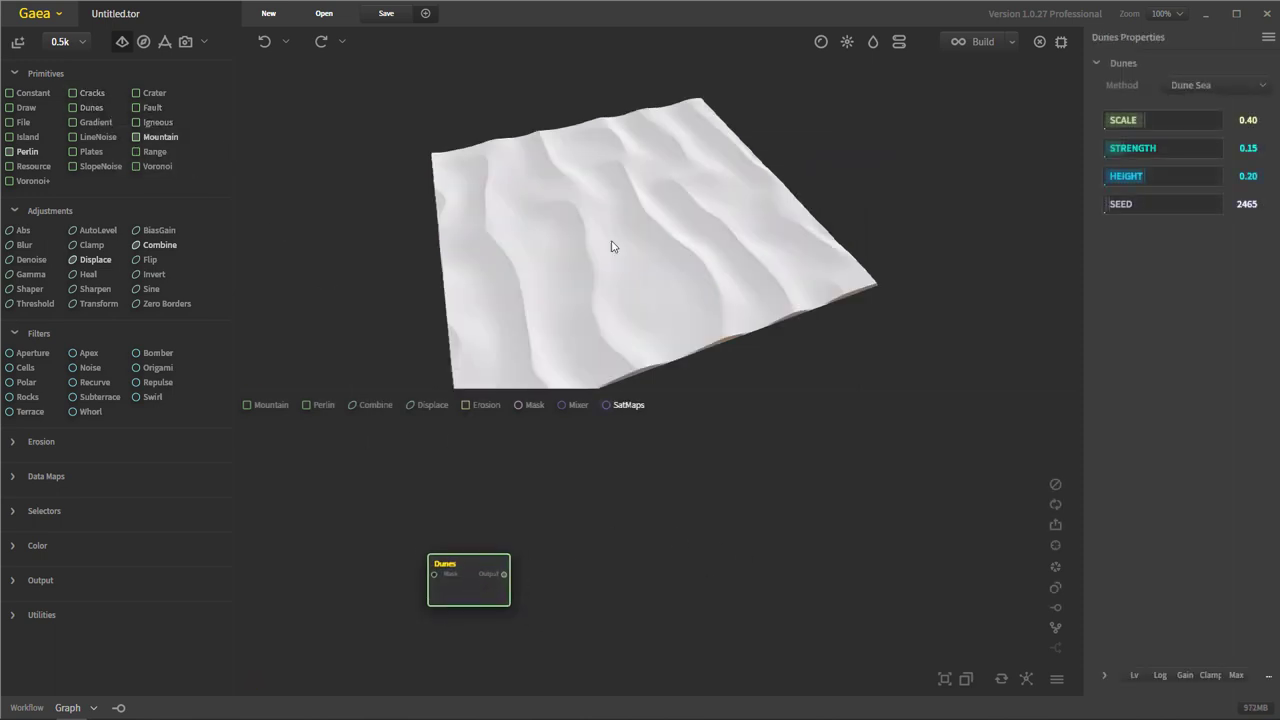
left_click_drag(613, 246, 567, 276)
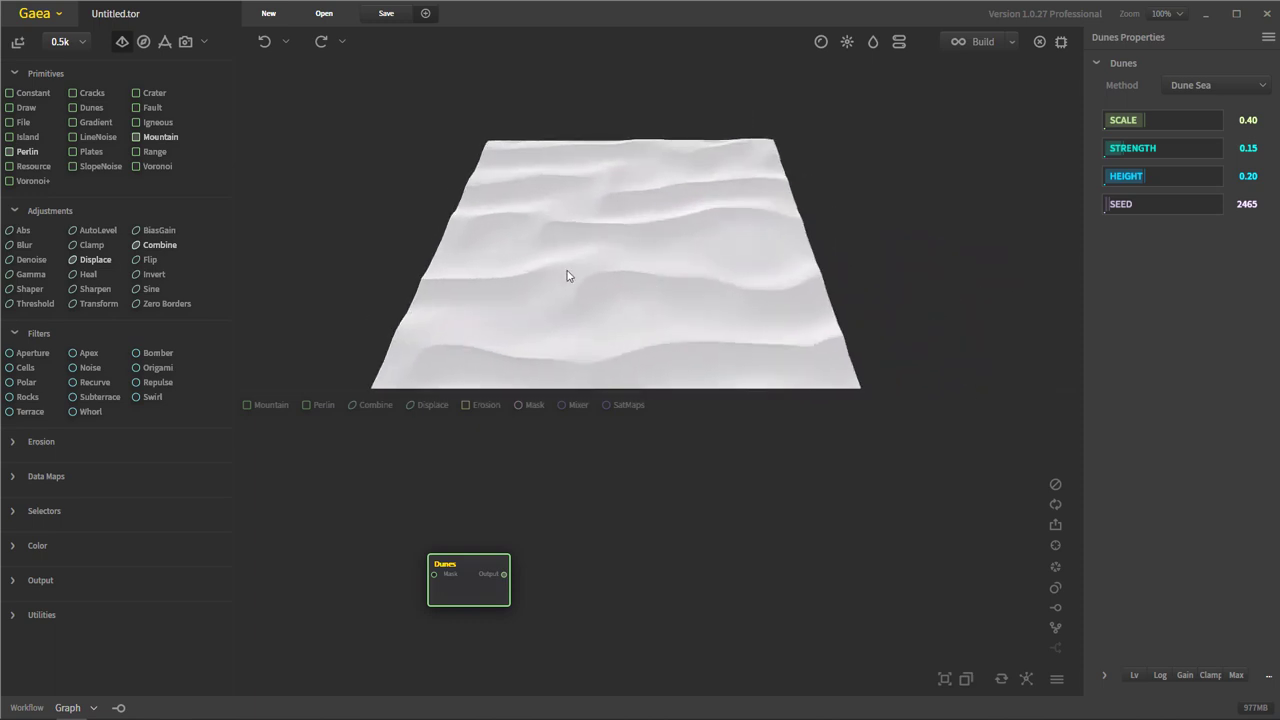
mouse_move(502, 328)
left_mouse_down()
mouse_move(574, 217)
mouse_move(674, 309)
mouse_move(517, 334)
left_mouse_up()
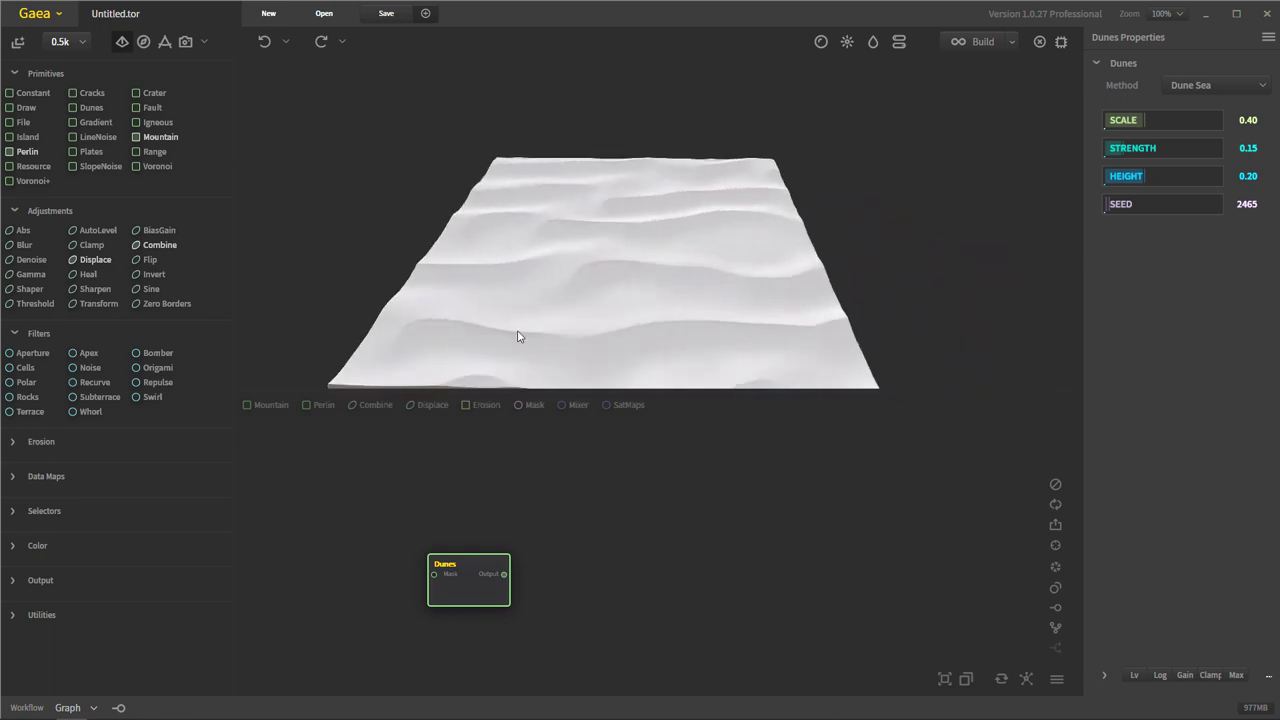
left_click_drag(595, 648, 345, 502)
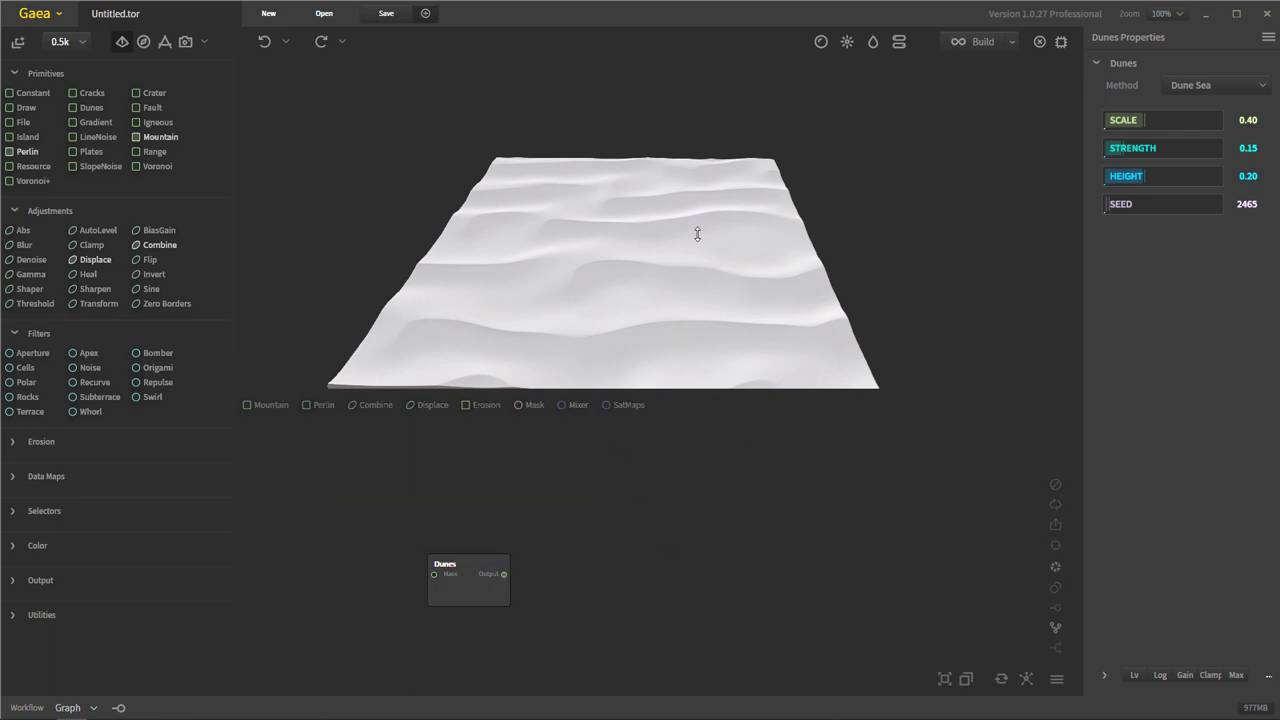
left_click_drag(574, 271, 694, 269)
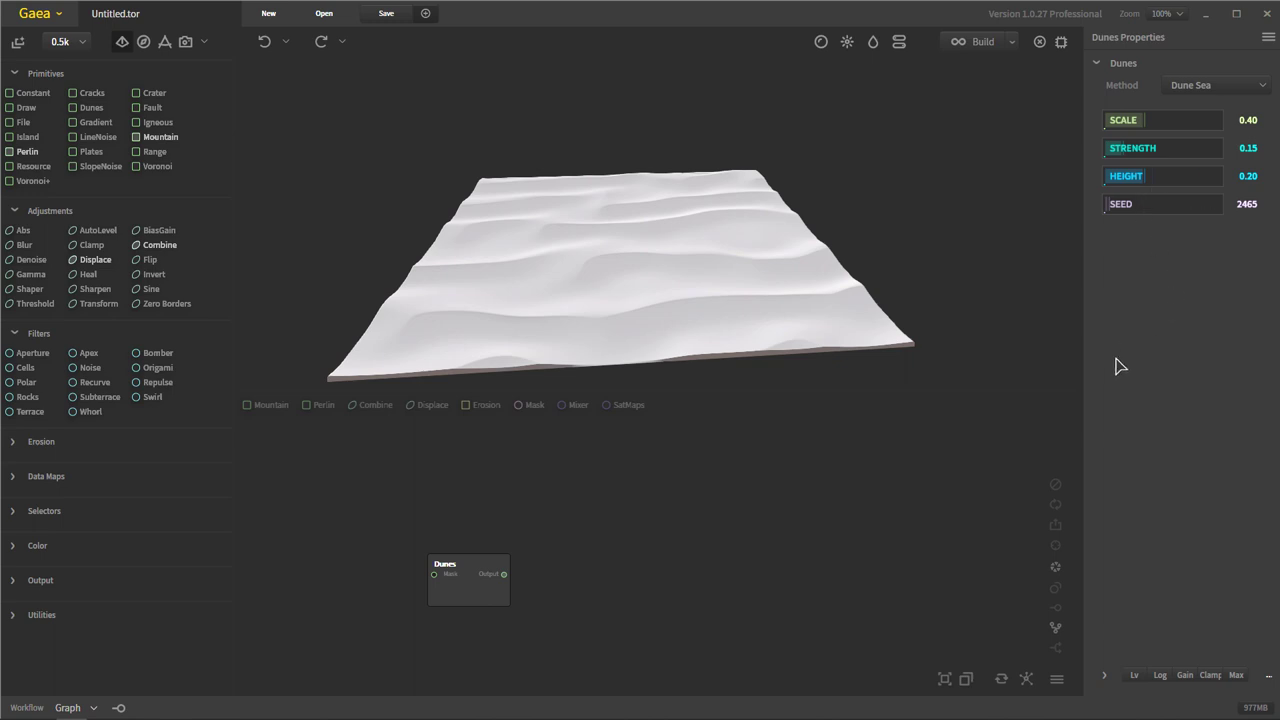
left_click_drag(780, 364, 758, 241)
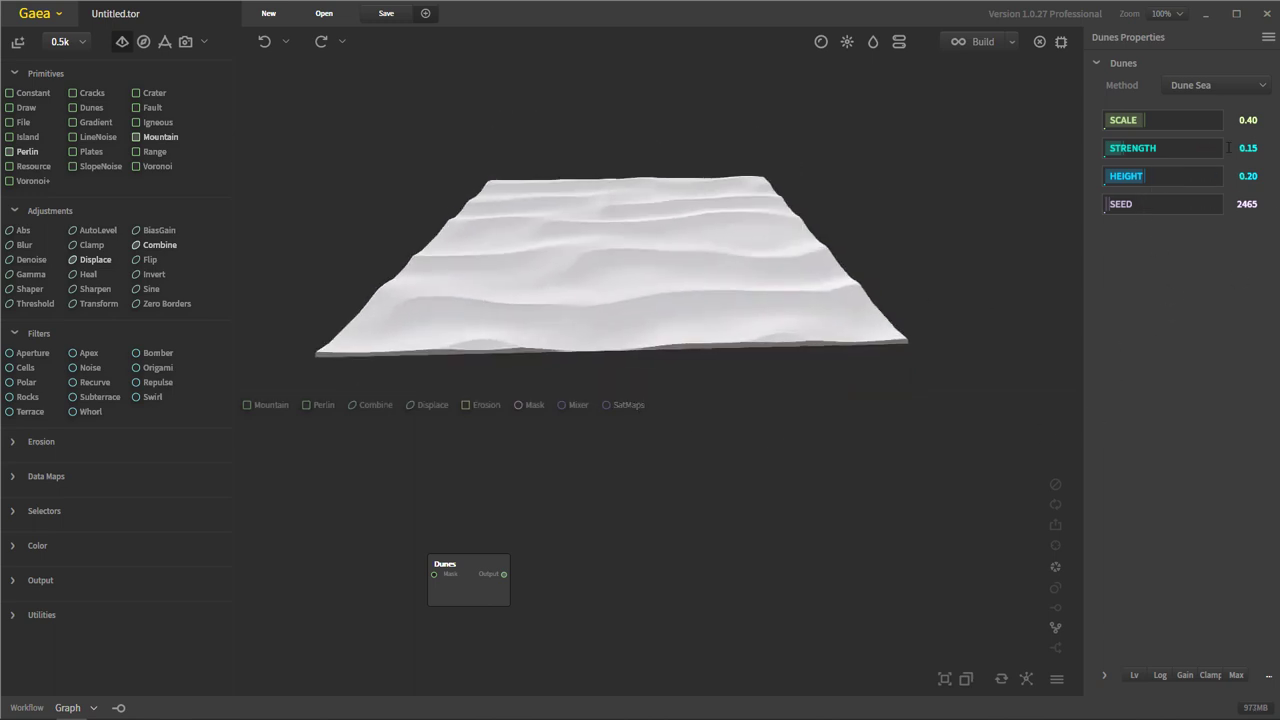
Set the Dunes node's Method to Chaotic and inspect the resulting terrain from several angles.
left_click(1205, 90)
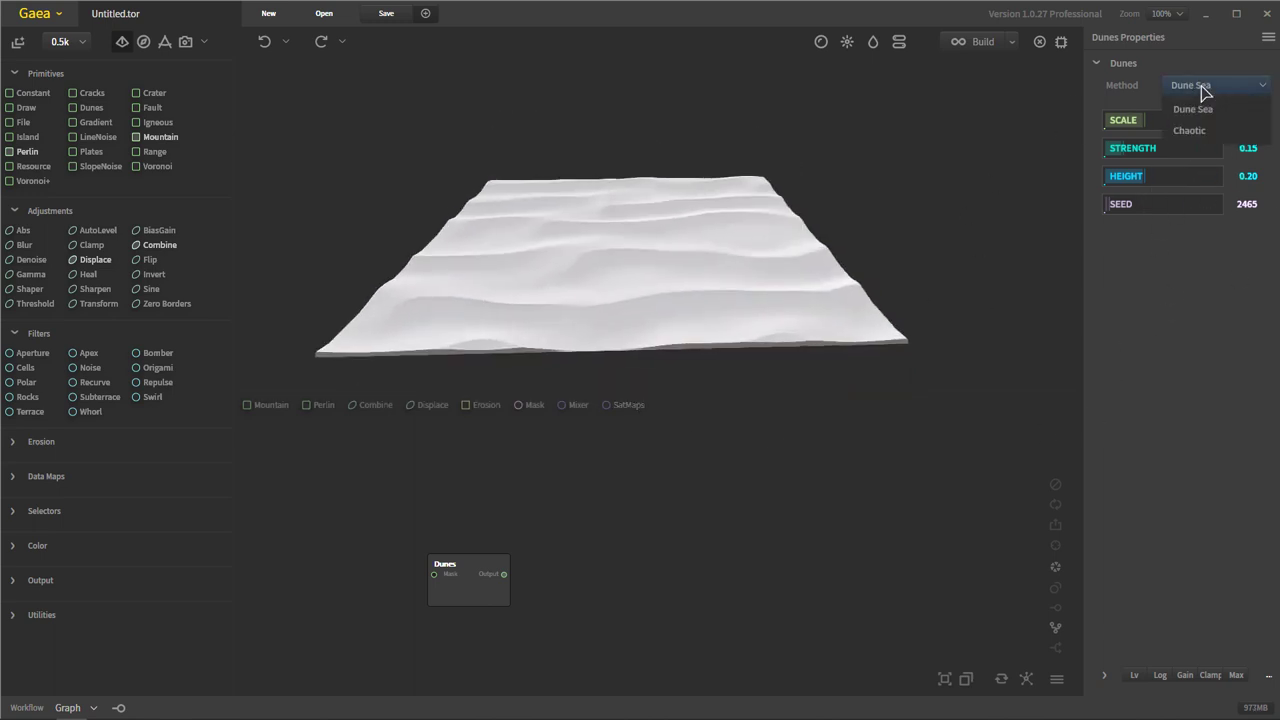
left_click(1212, 131)
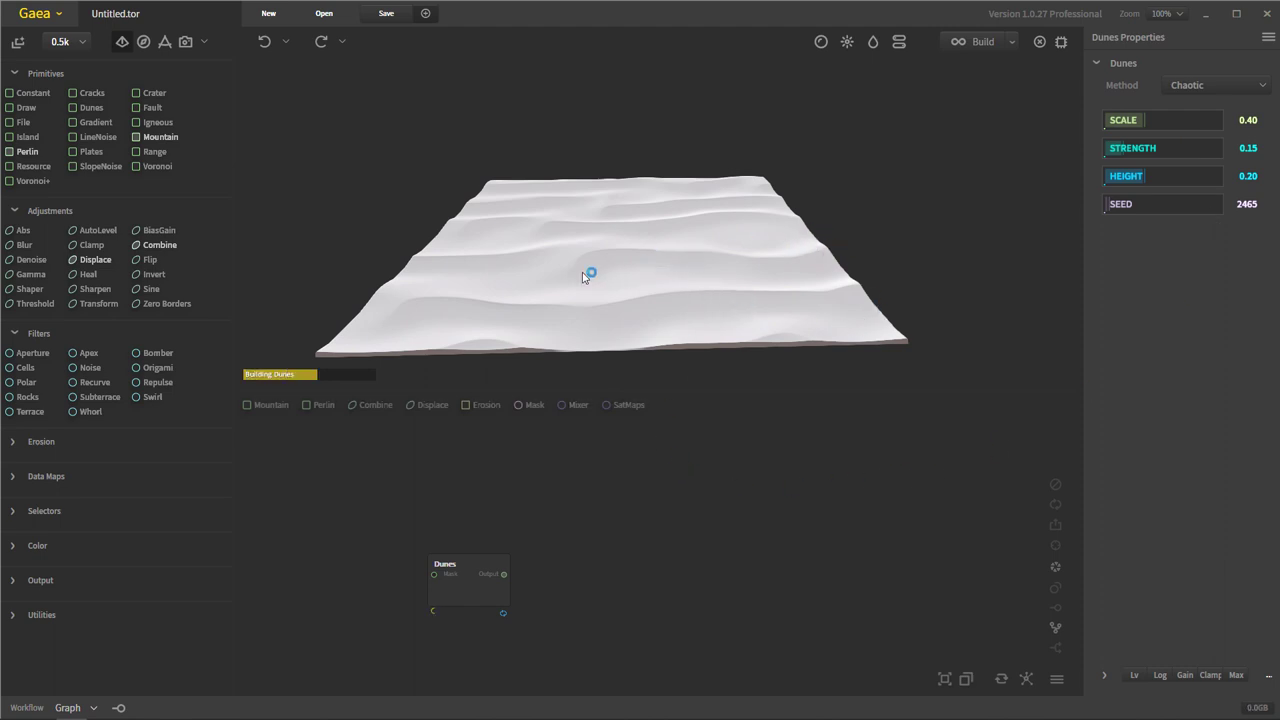
left_click_drag(552, 282, 660, 214)
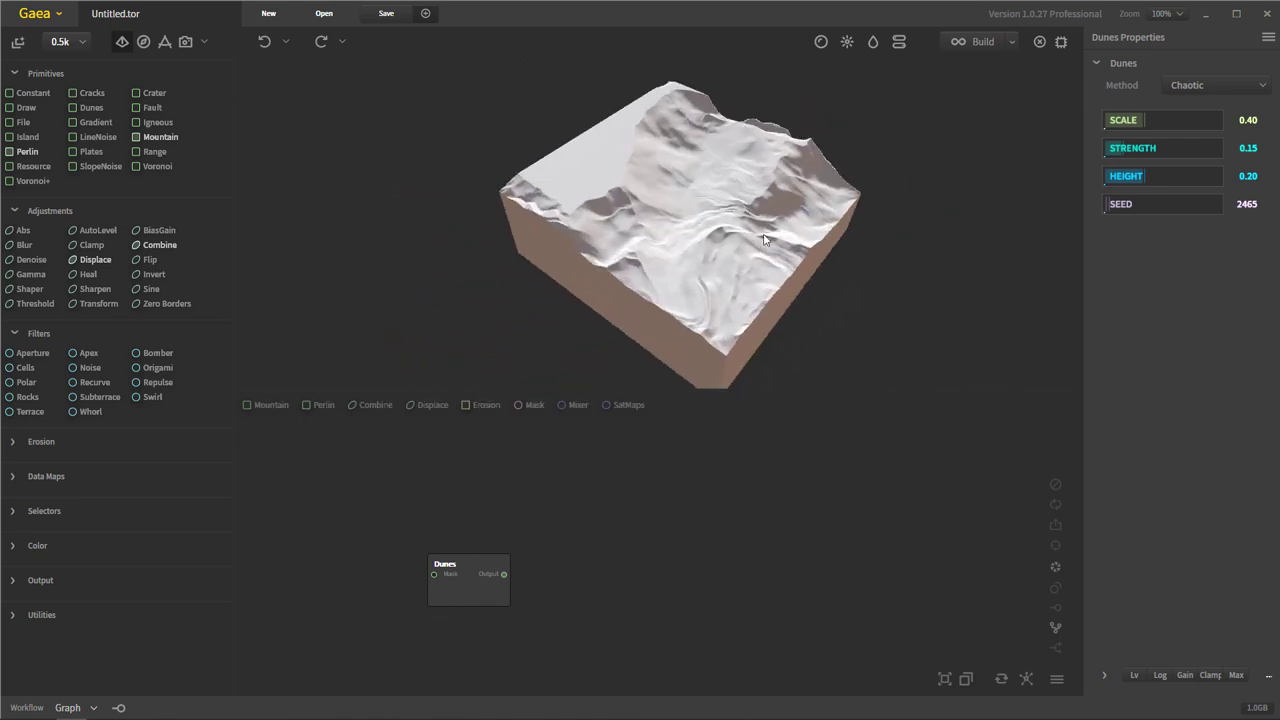
left_click_drag(764, 240, 740, 228)
Return the Dunes node's Method to Dune Sea and view the terrain from above.
left_click(1188, 86)
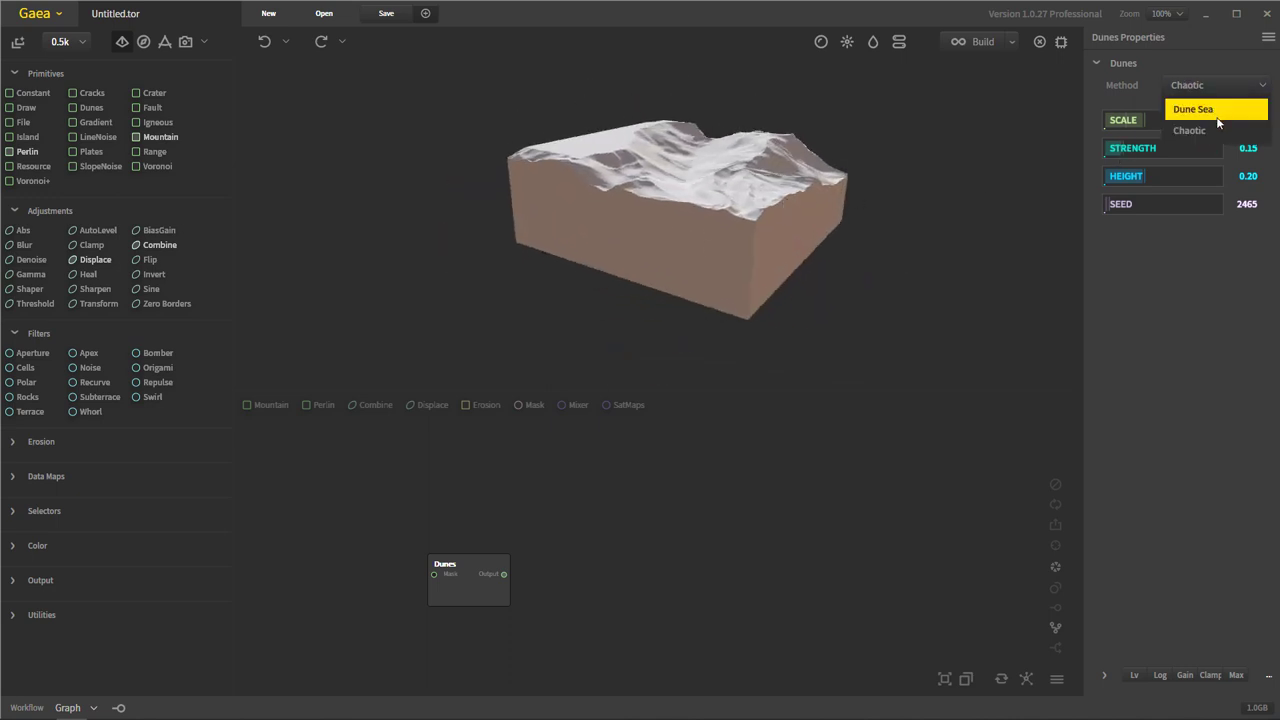
left_click(1190, 103)
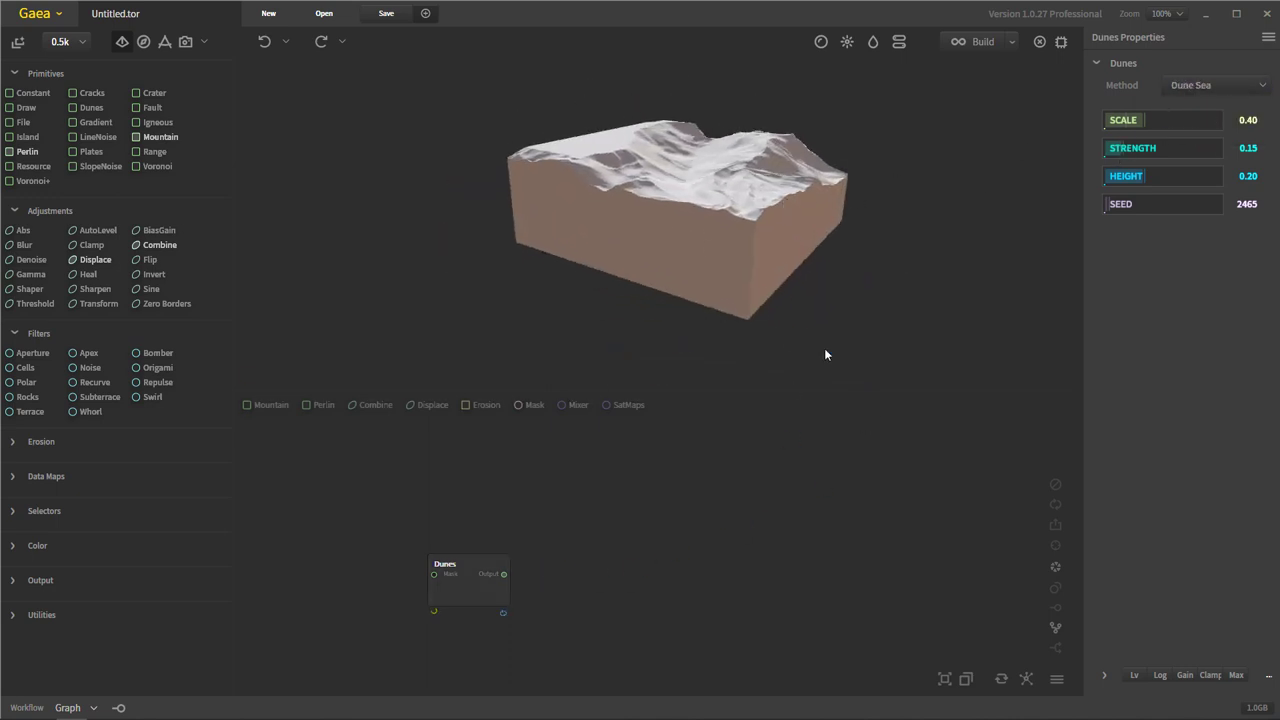
left_click_drag(701, 288, 742, 464)
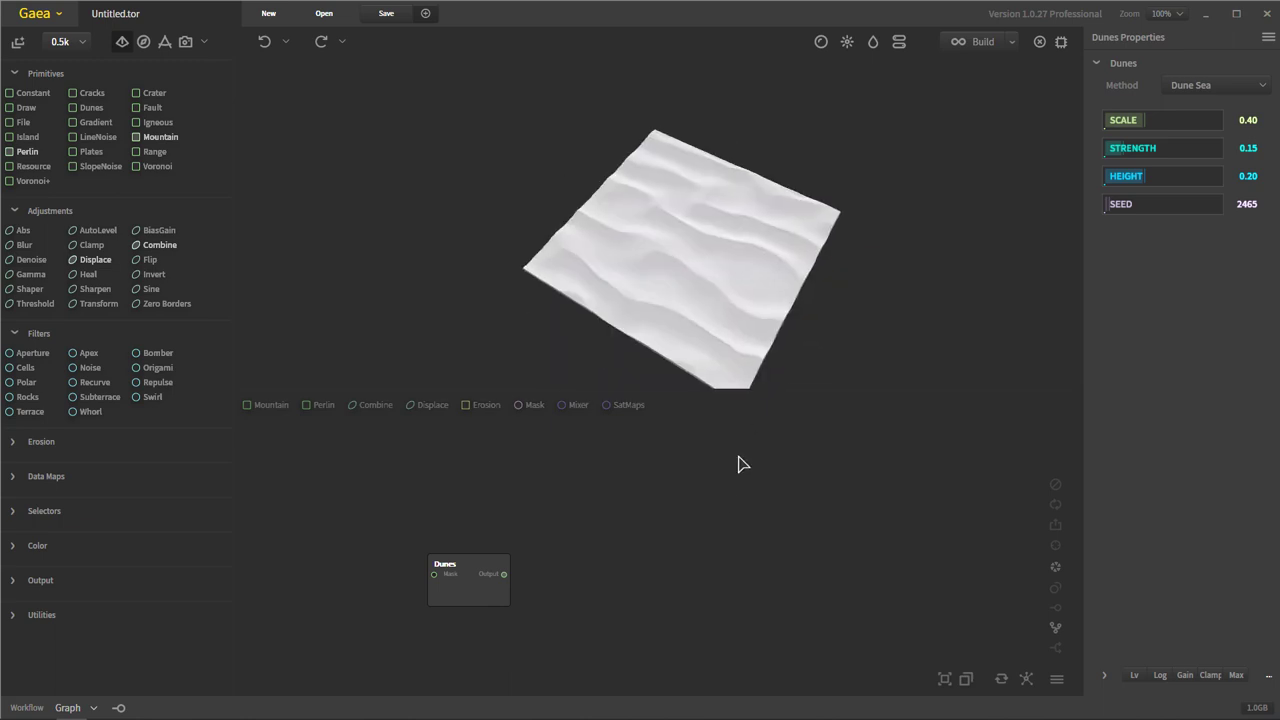
Delete the Dunes node from the graph.
left_click(507, 575)
key("Delete")
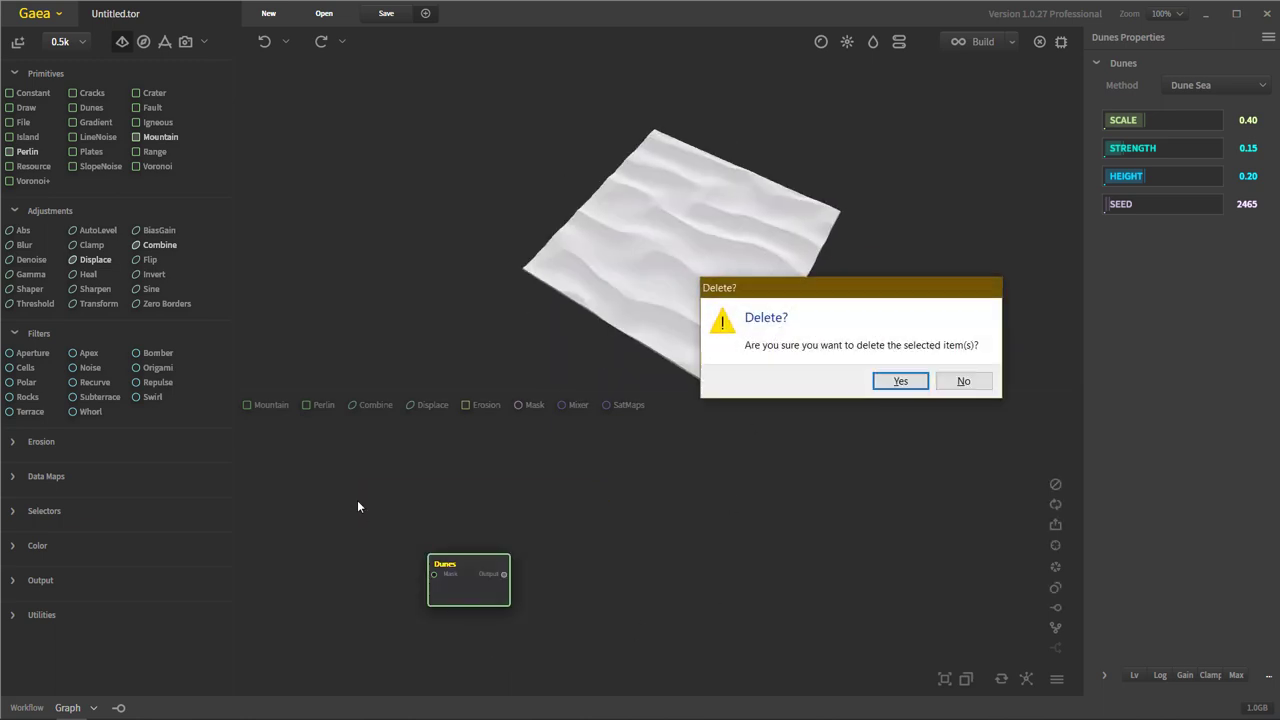
left_click(892, 388)
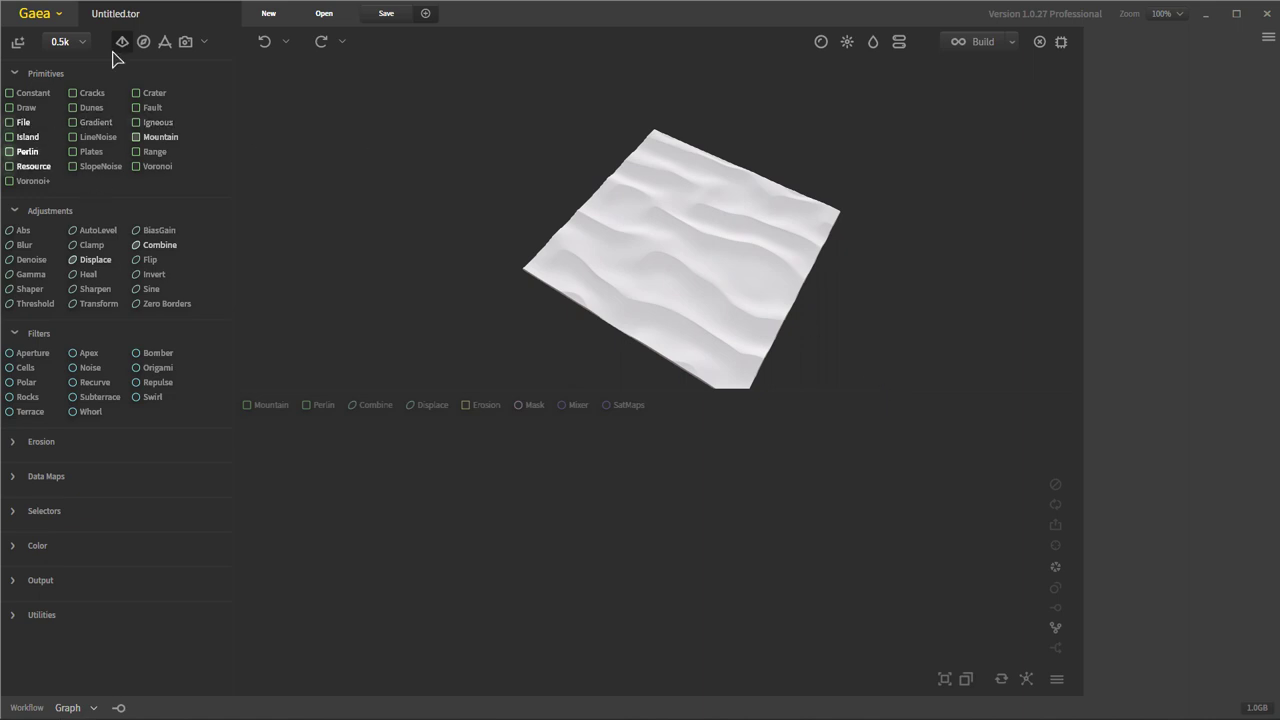
Add a Gradient primitive node to the graph and examine its Linear slope.
left_click_drag(96, 122, 495, 562)
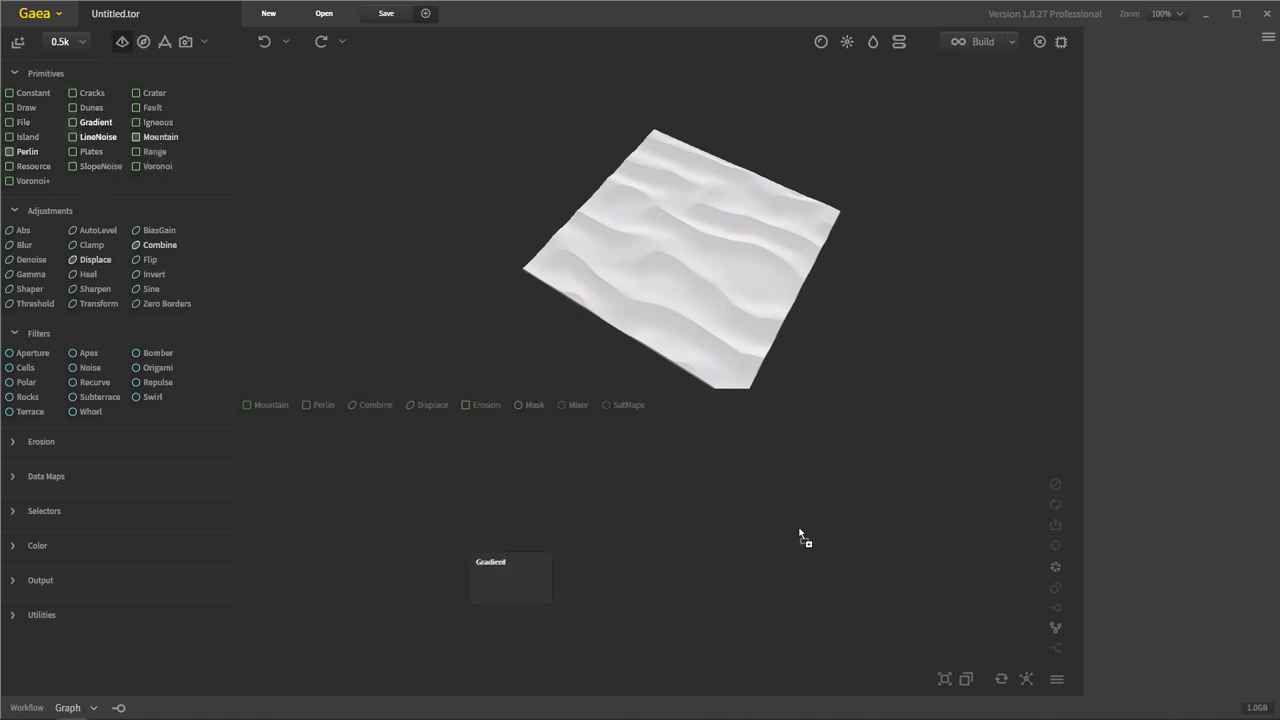
left_click_drag(800, 537, 780, 534)
left_click_drag(726, 314, 674, 203)
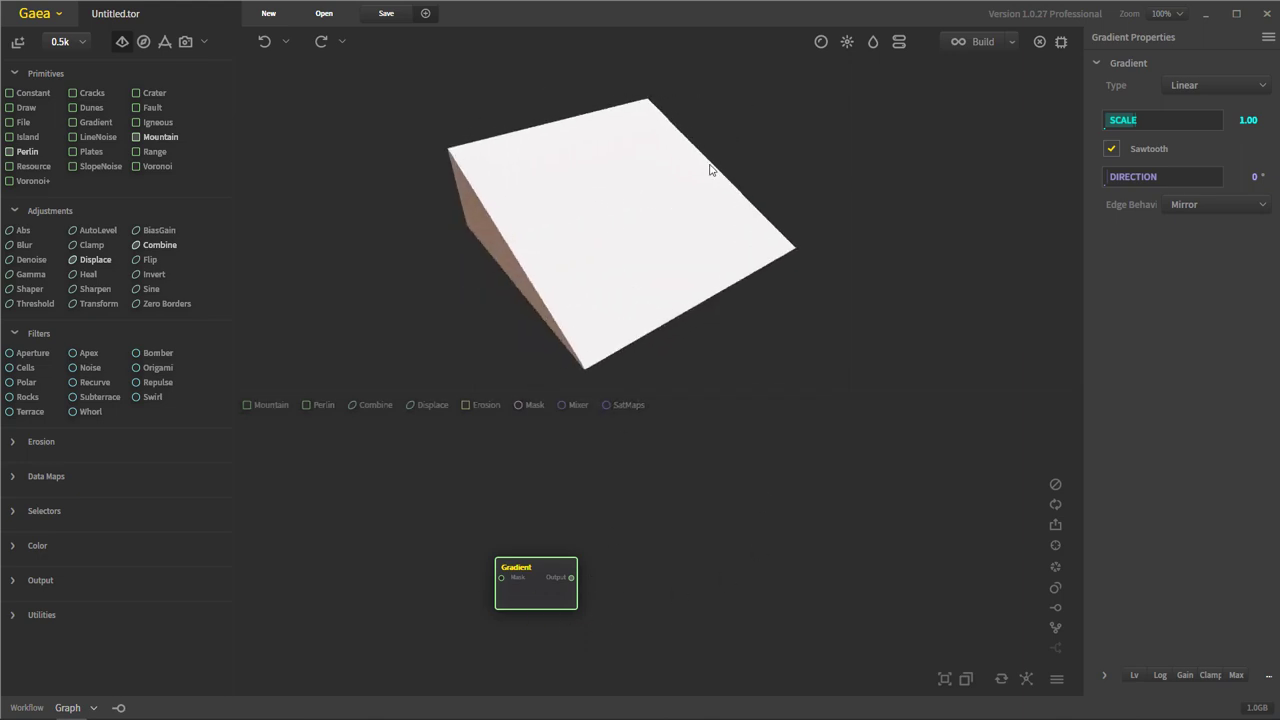
Rotate the Gradient node's Direction to 207°, and set it to 286°.
left_click_drag(748, 226, 717, 170)
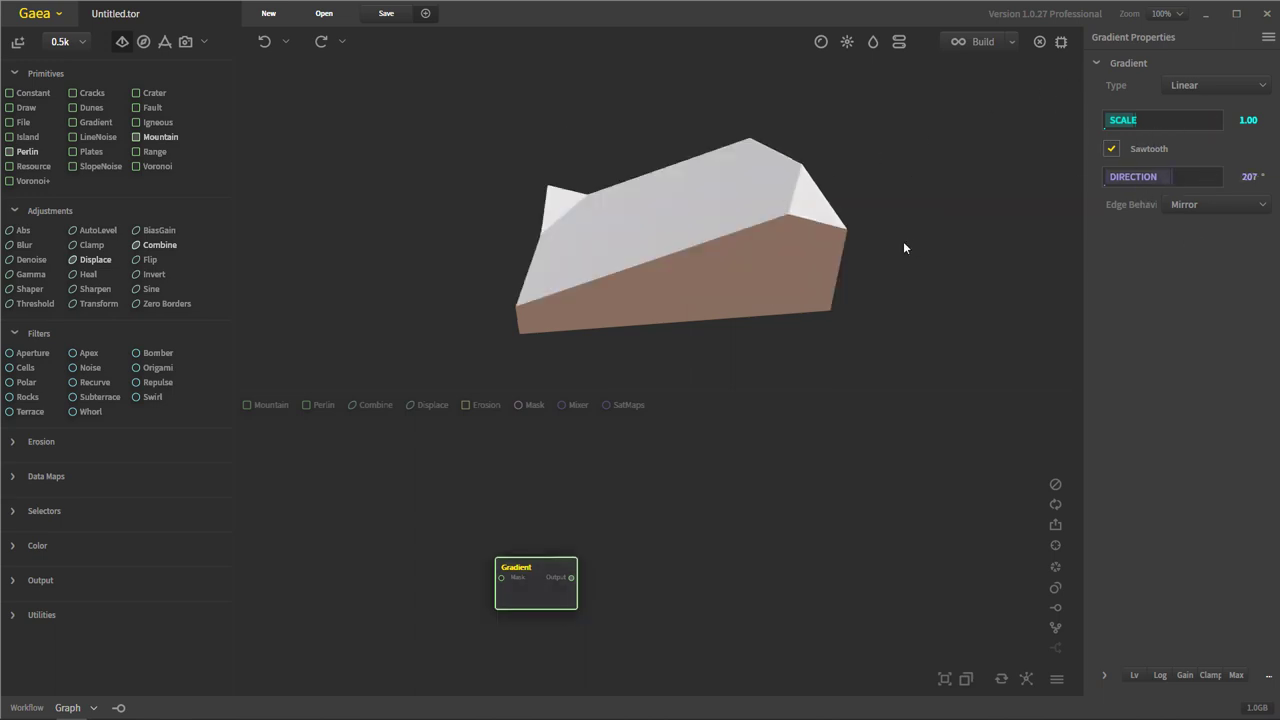
left_click_drag(903, 241, 1058, 205)
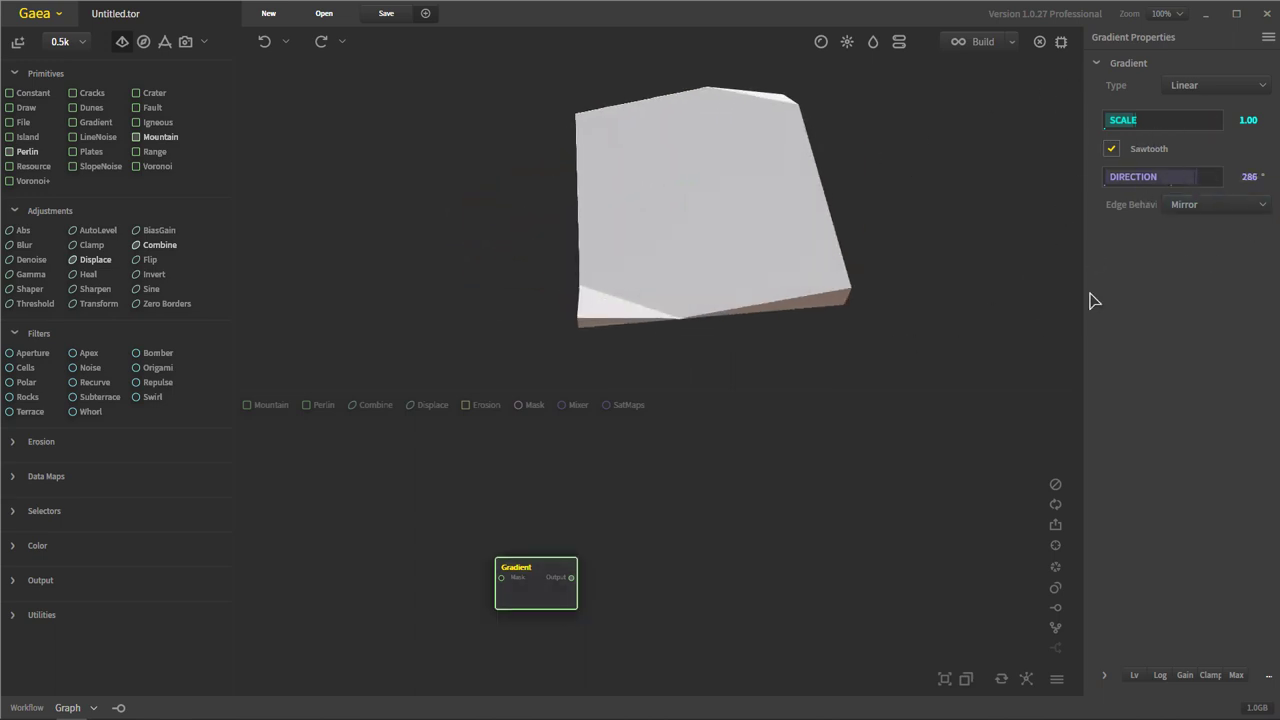
Compare the Repeat, Edge and Mirror edge behaviors on the Gradient node, finishing with Edge.
left_click(1188, 205)
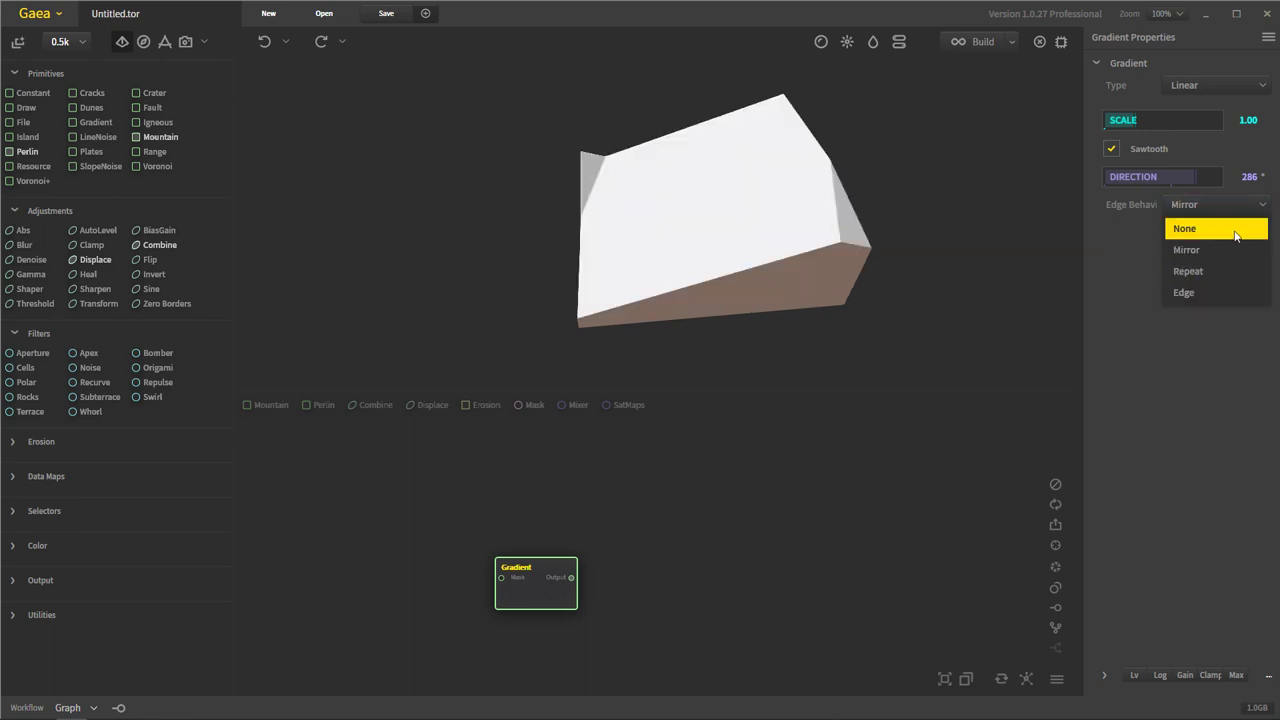
left_click(1255, 282)
left_click(1200, 205)
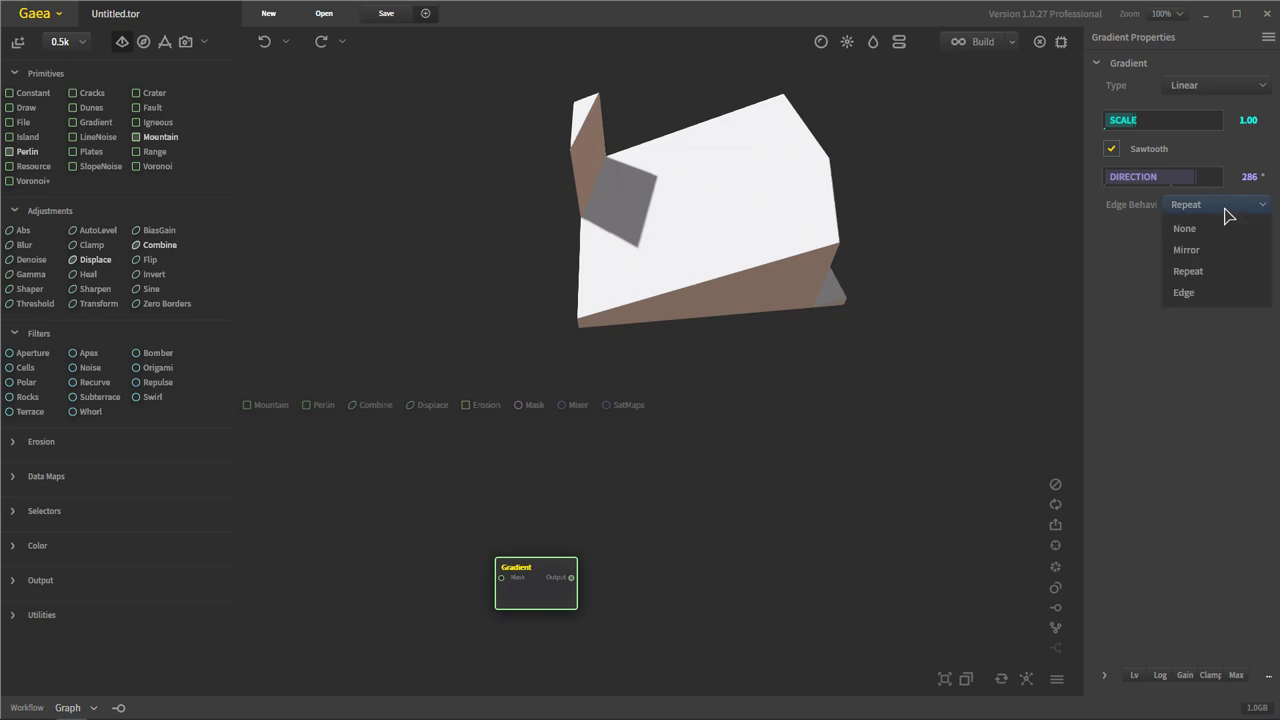
left_click(1140, 289)
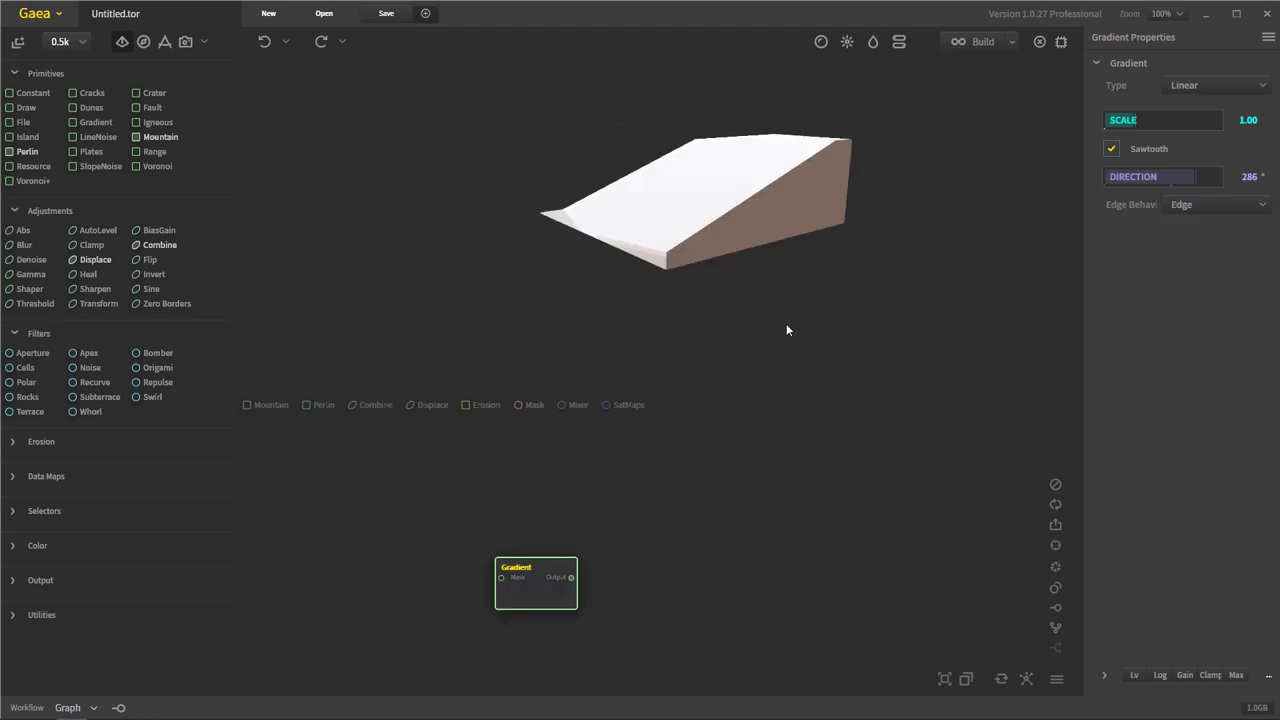
left_click(1205, 205)
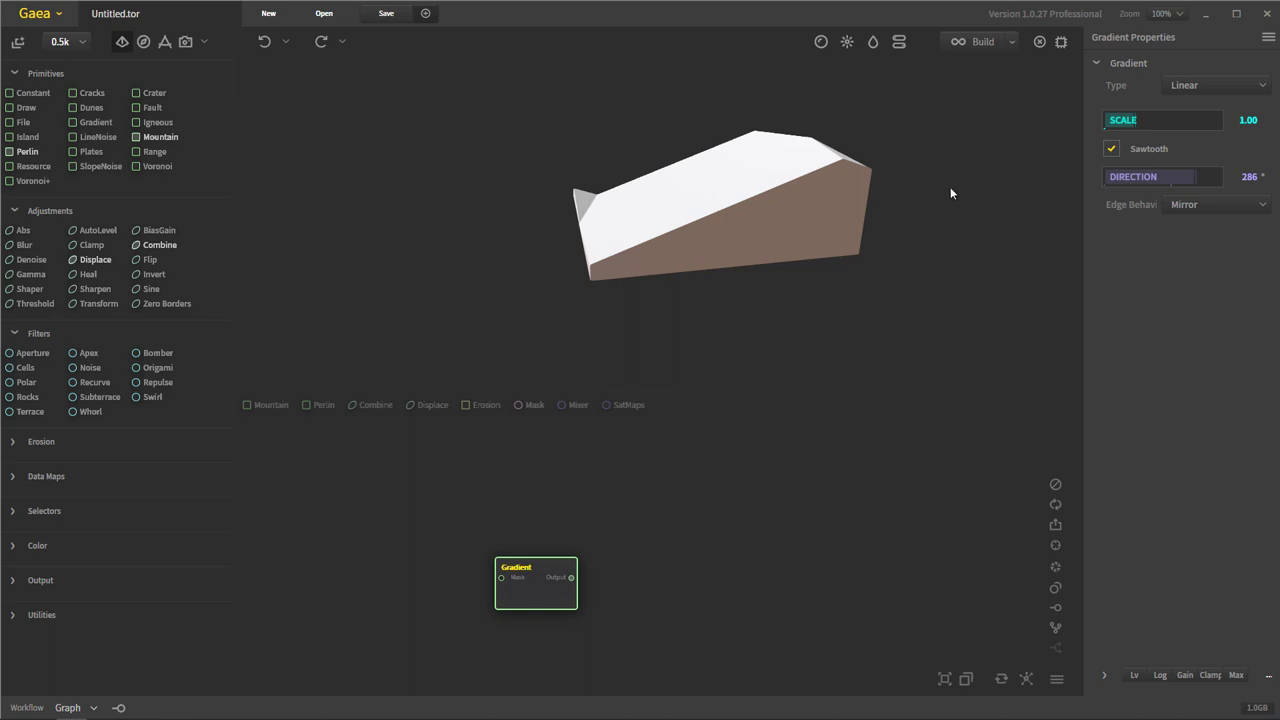
left_click(1215, 205)
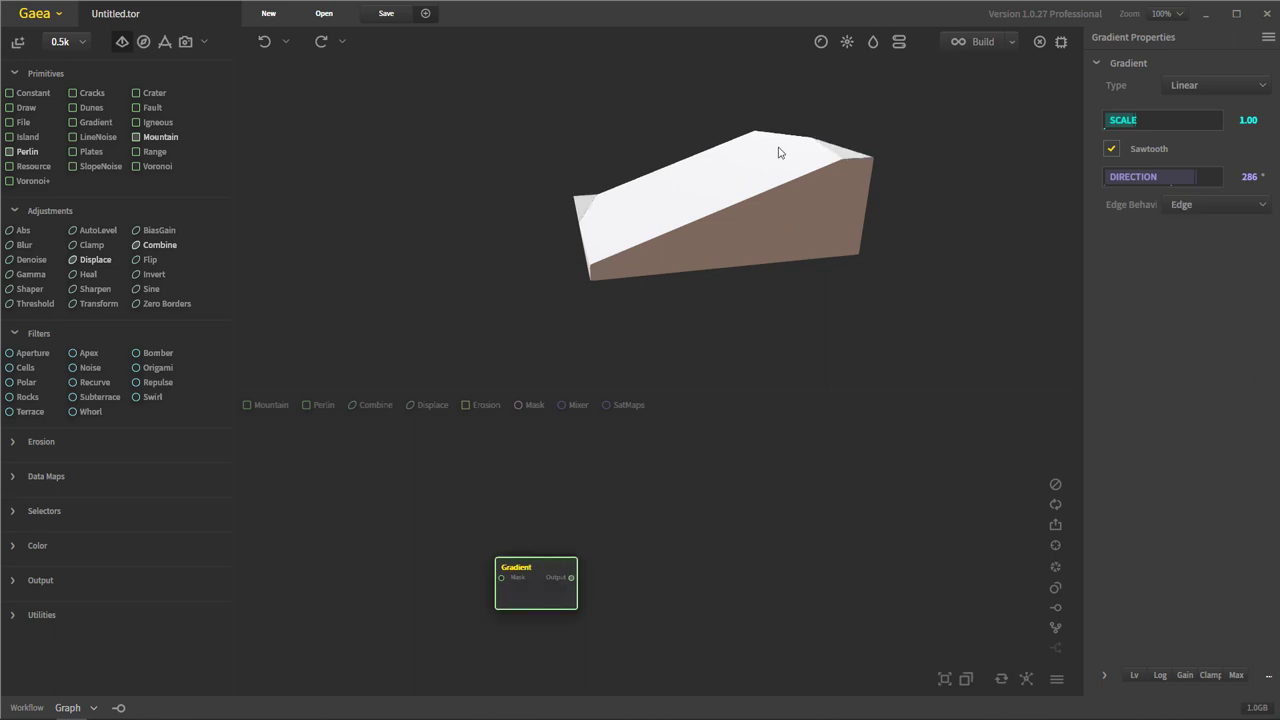
left_click_drag(777, 148, 911, 169)
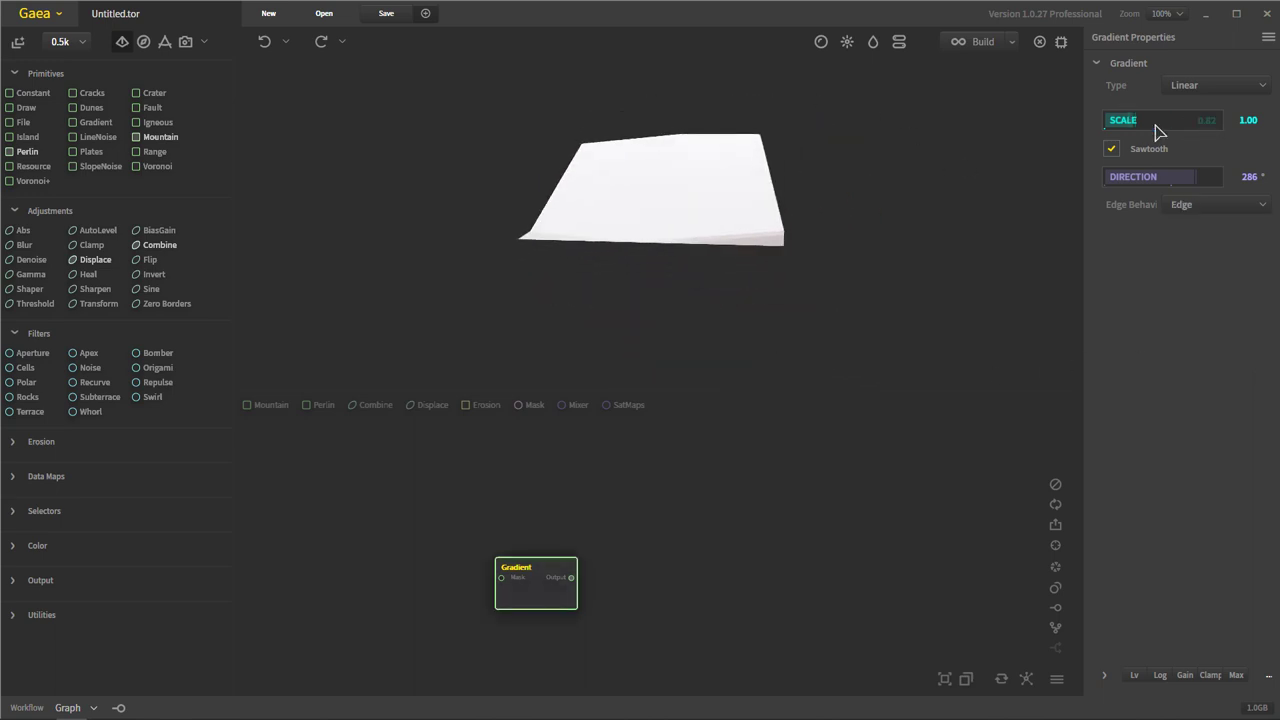
Raise the Gradient node's Scale to 2.40, and lower it to 0.37 to compare the sawtooth shapes.
left_click_drag(997, 292, 874, 168)
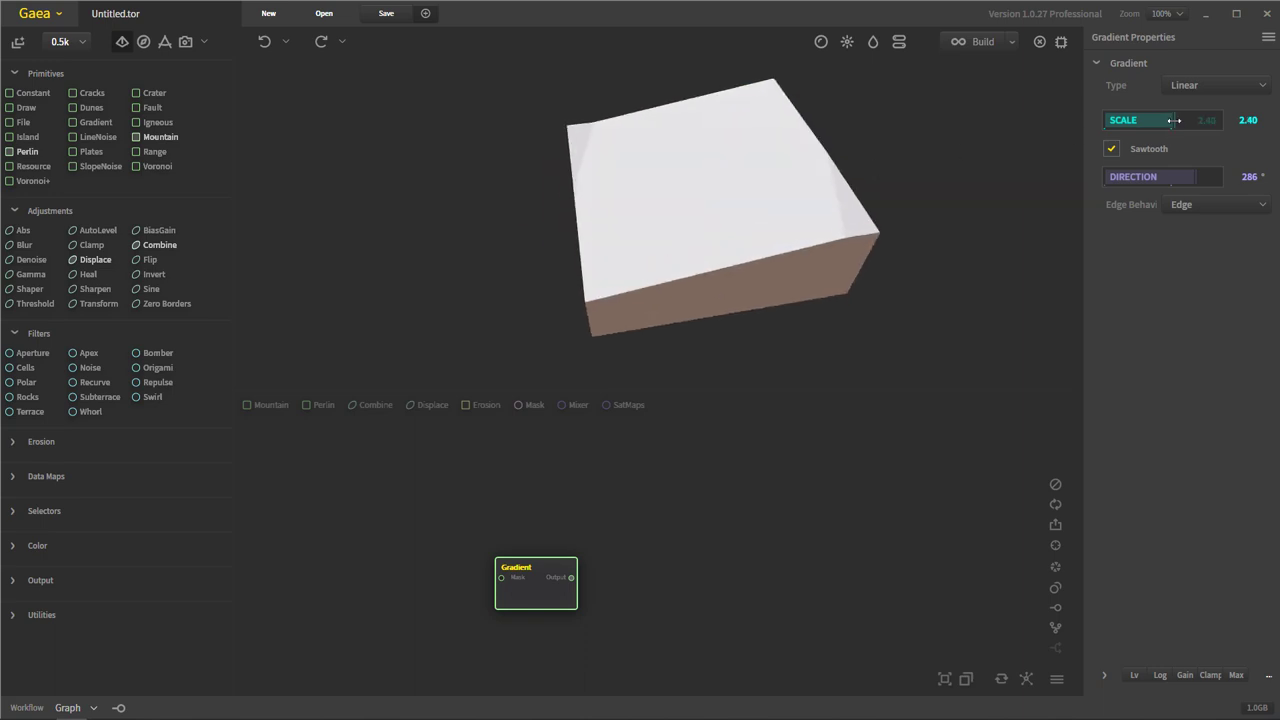
left_click_drag(1174, 120, 1110, 122)
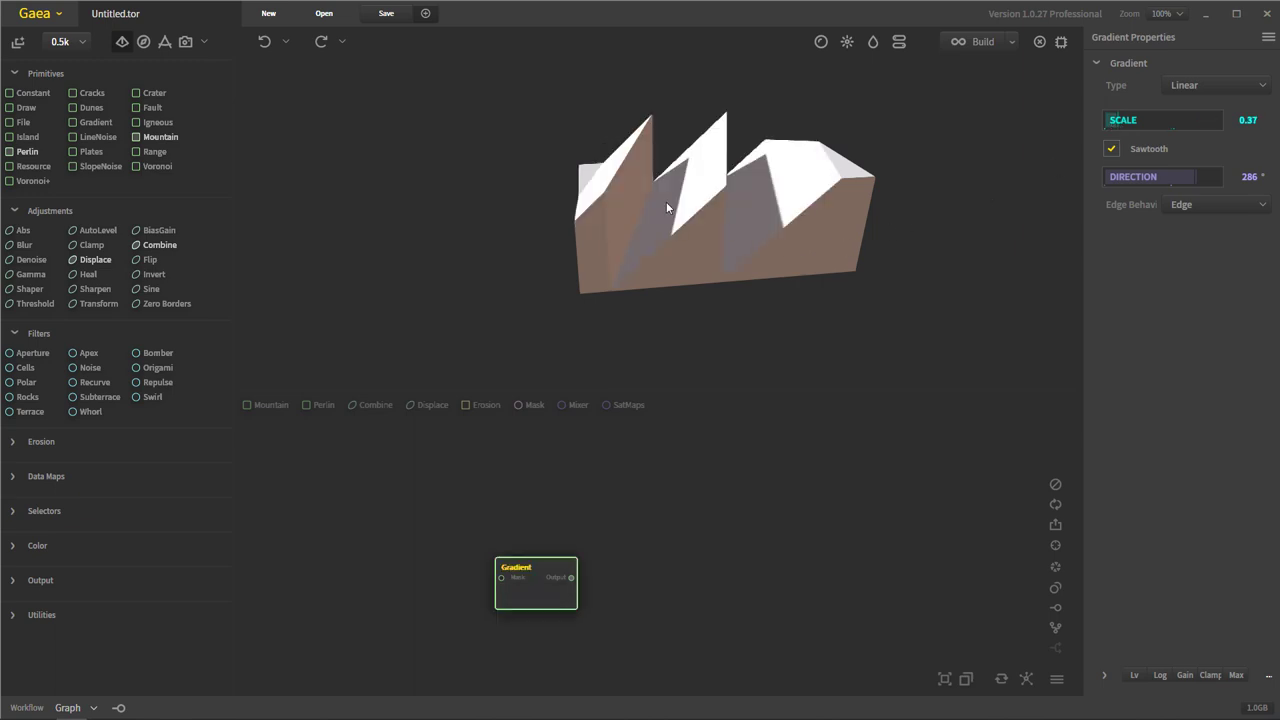
mouse_move(667, 202)
left_mouse_down()
mouse_move(736, 196)
mouse_move(705, 110)
mouse_move(617, 175)
mouse_move(683, 189)
left_mouse_up()
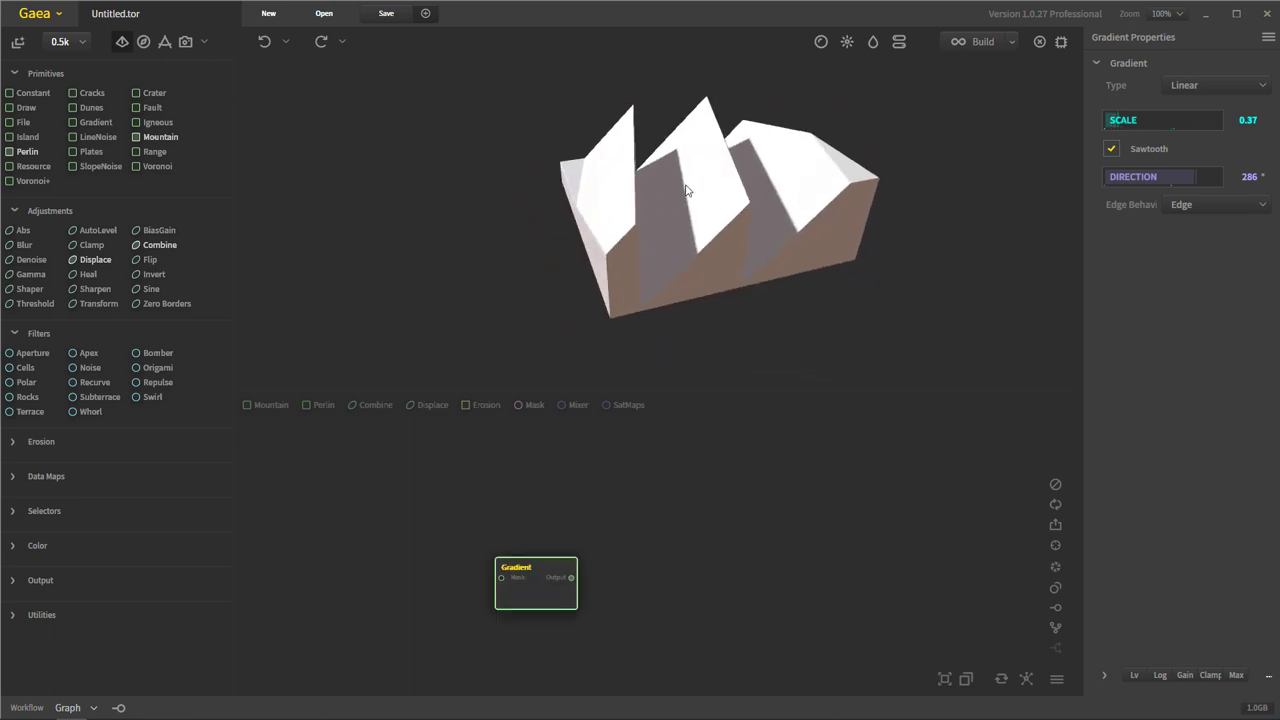
Change the Gradient node's Type to Radial and examine the terrain.
left_click(1206, 88)
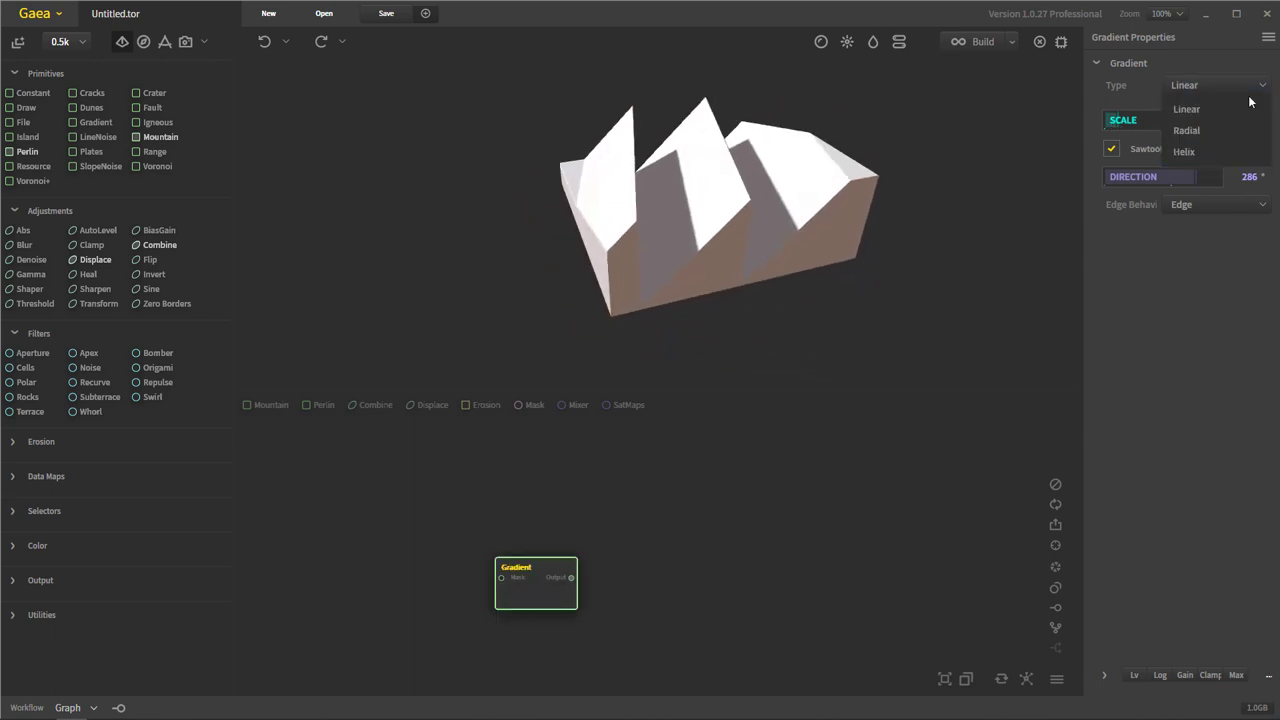
left_click(1214, 132)
left_click_drag(666, 188, 717, 187)
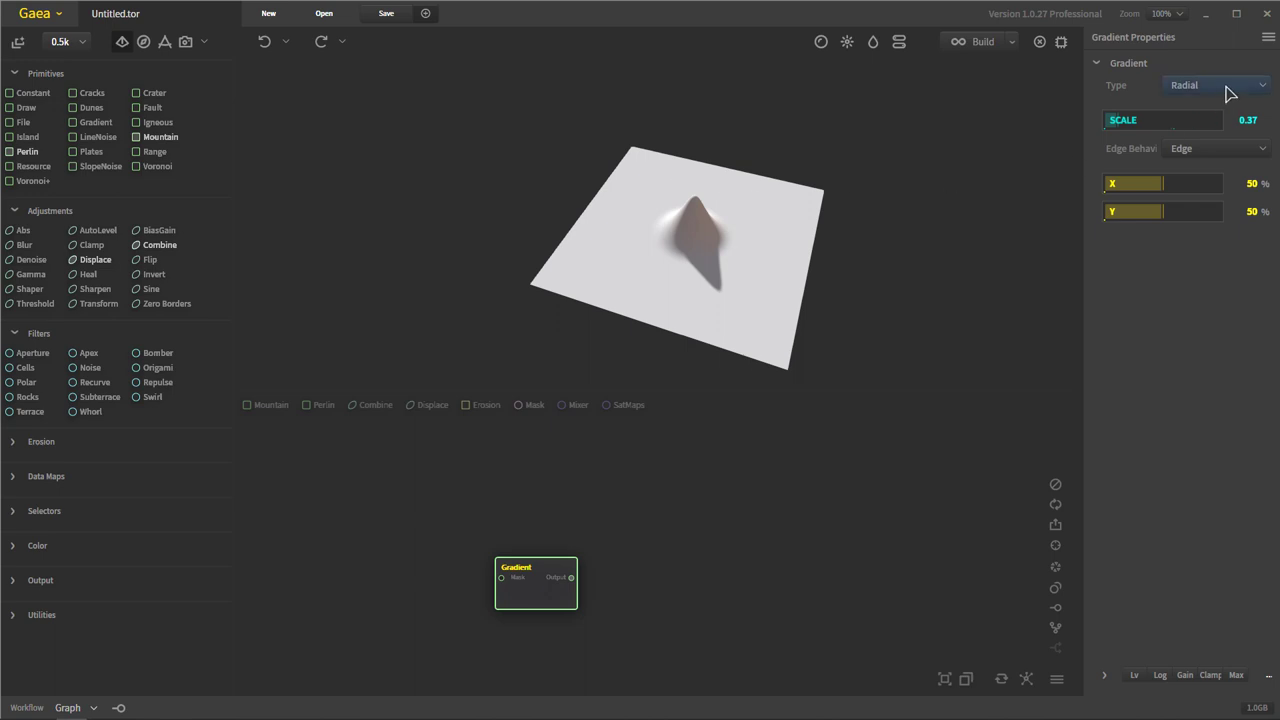
Change the Gradient node's Type to Helix and examine the terrain.
left_click(1228, 90)
left_click(1200, 151)
left_click_drag(743, 263, 596, 340)
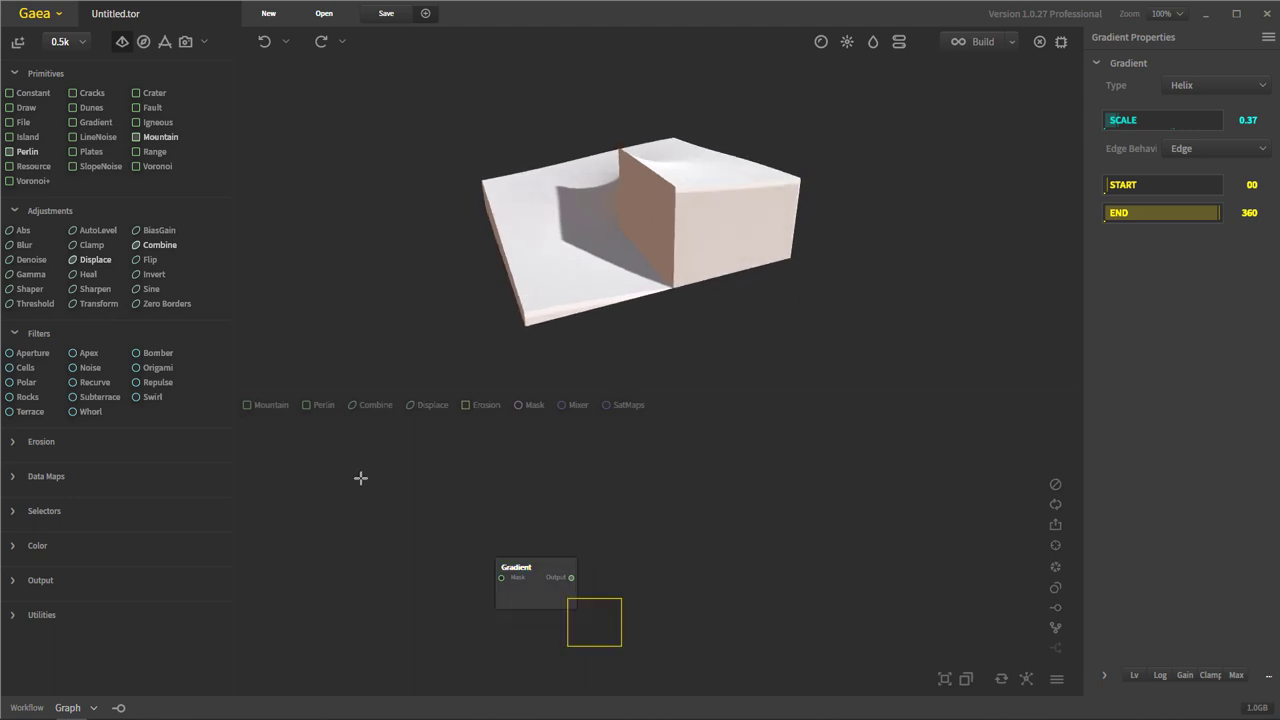
Delete the Gradient node from the graph.
key("Delete")
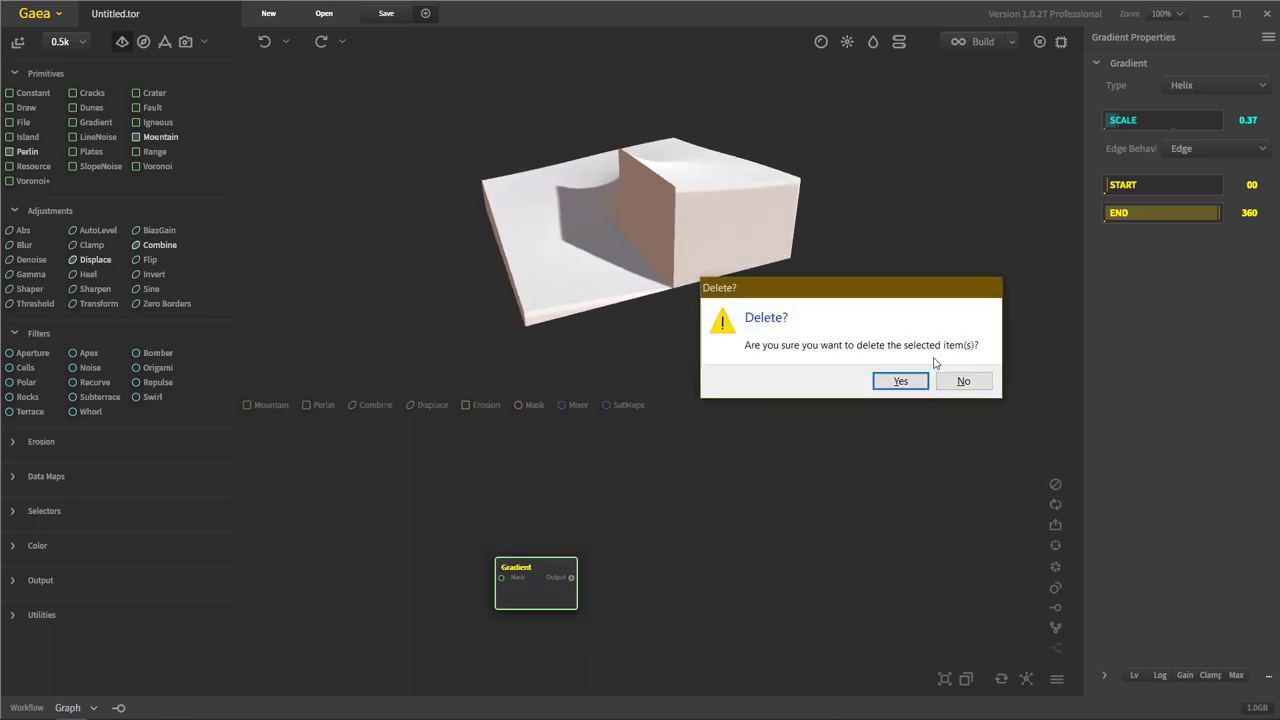
left_click(885, 385)
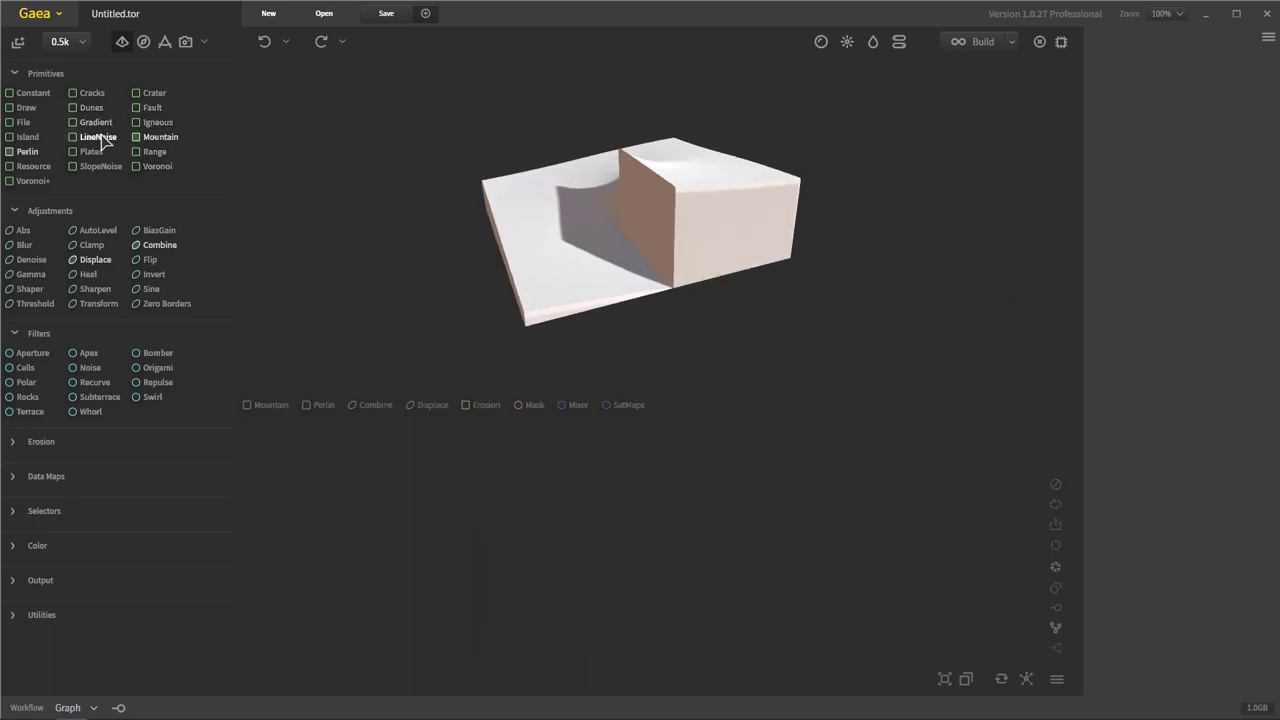
Add a LineNoise primitive node to the graph and examine its Random line terrain from several angles.
left_click_drag(97, 137, 452, 556)
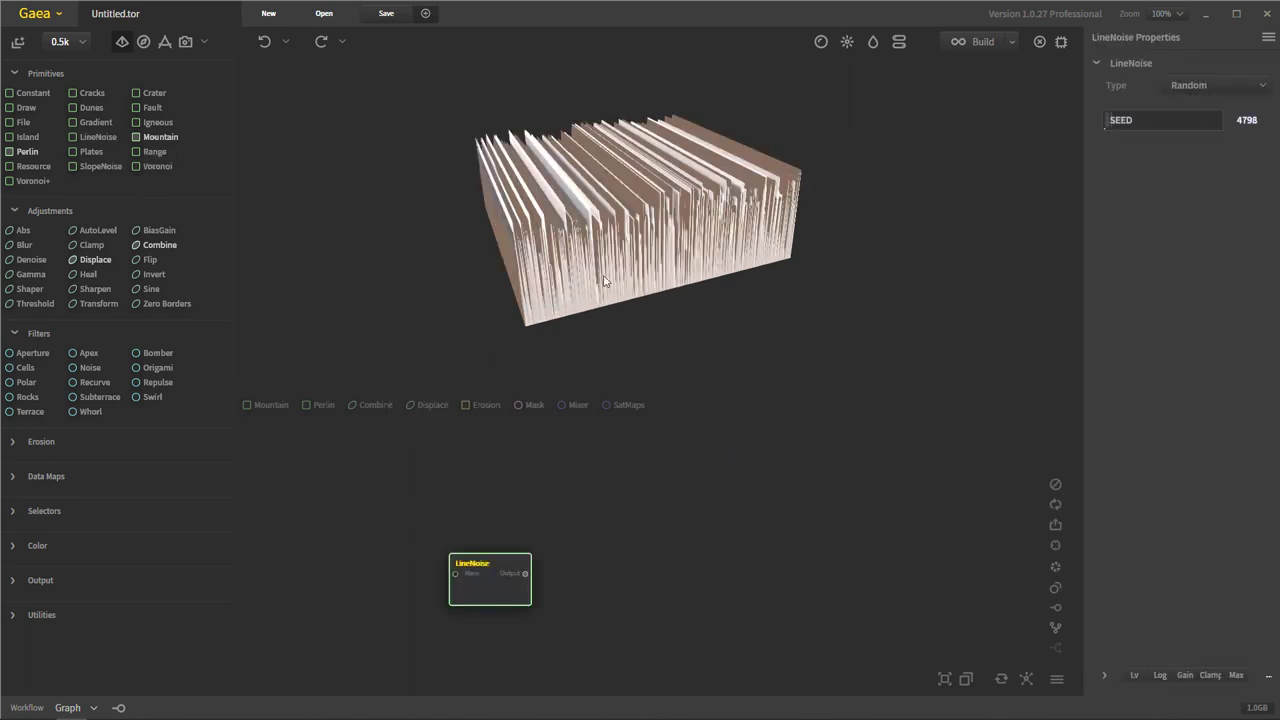
left_click_drag(700, 230, 516, 154)
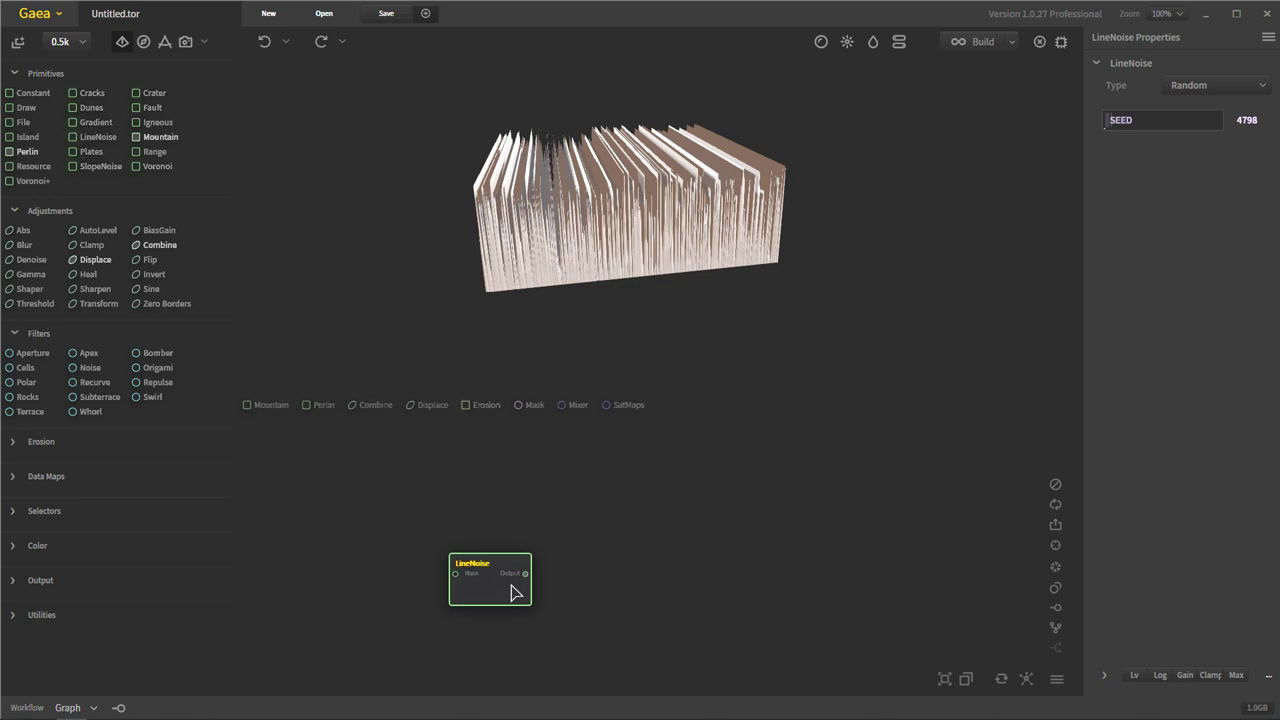
left_click_drag(514, 586, 617, 546)
left_click_drag(672, 270, 629, 122)
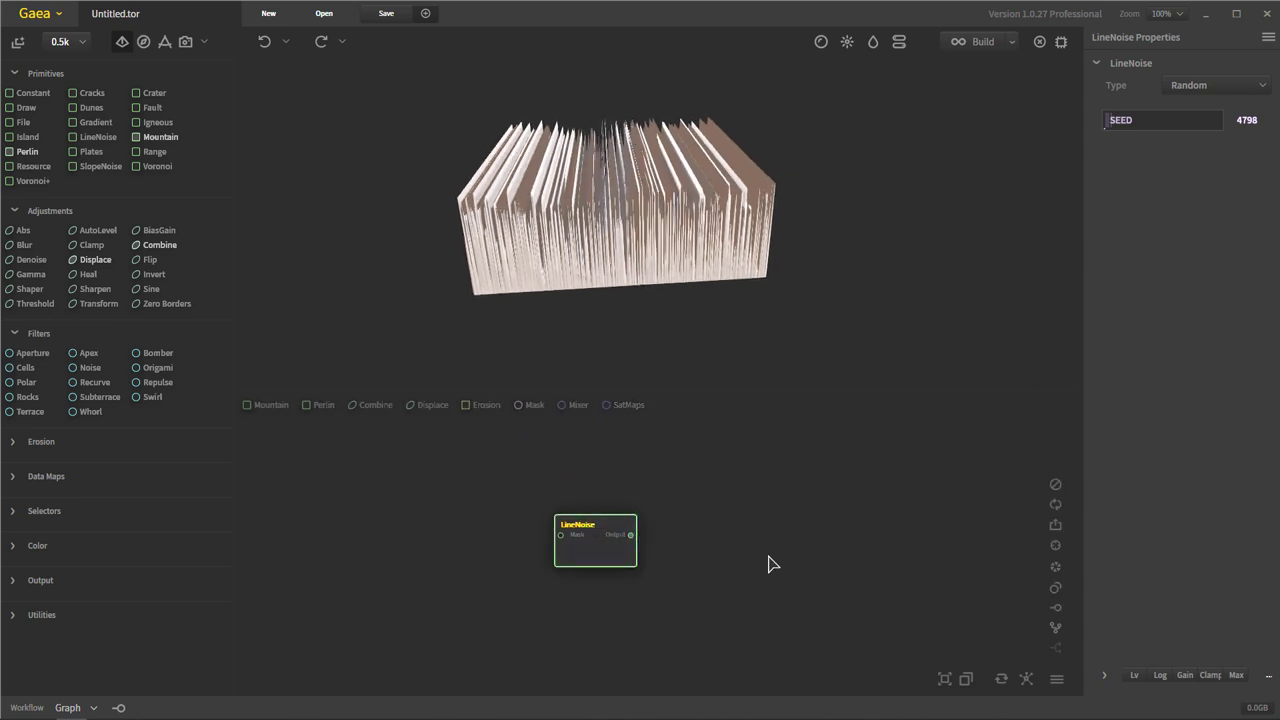
left_click_drag(580, 210, 693, 250)
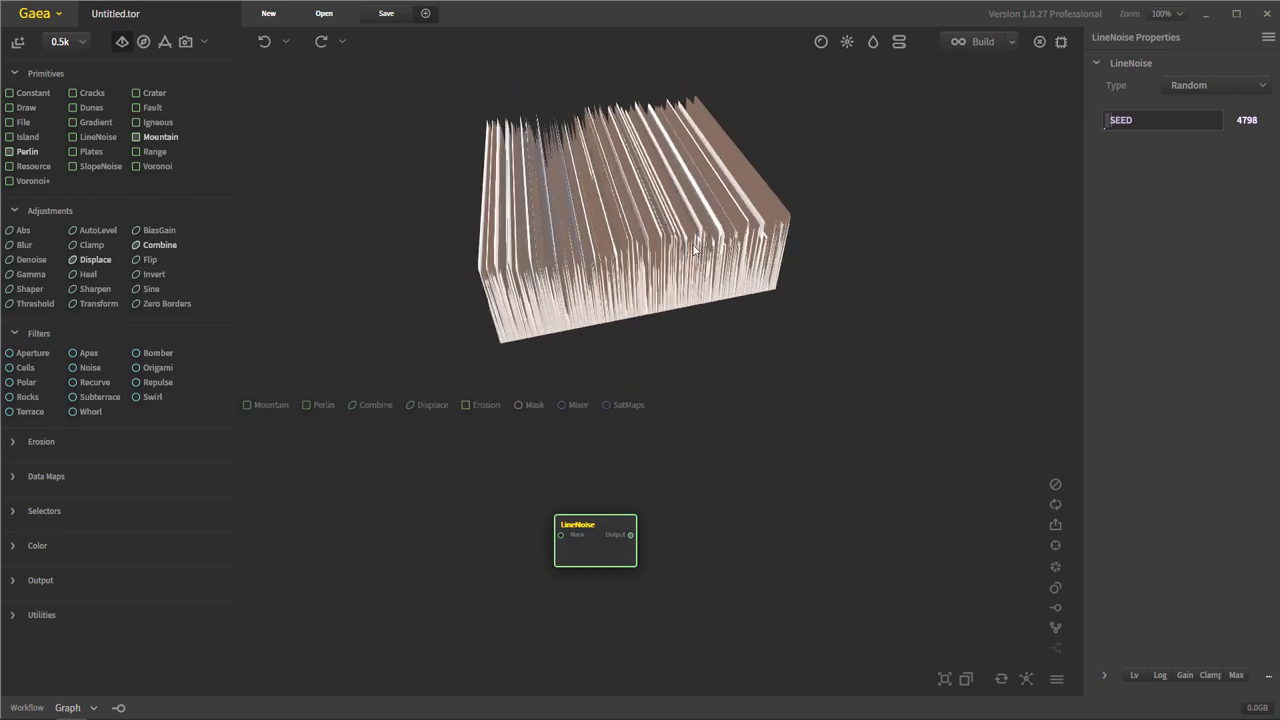
Add a Displace node fed by the LineNoise output and set its Strength to 27%.
left_click_drag(597, 551, 560, 539)
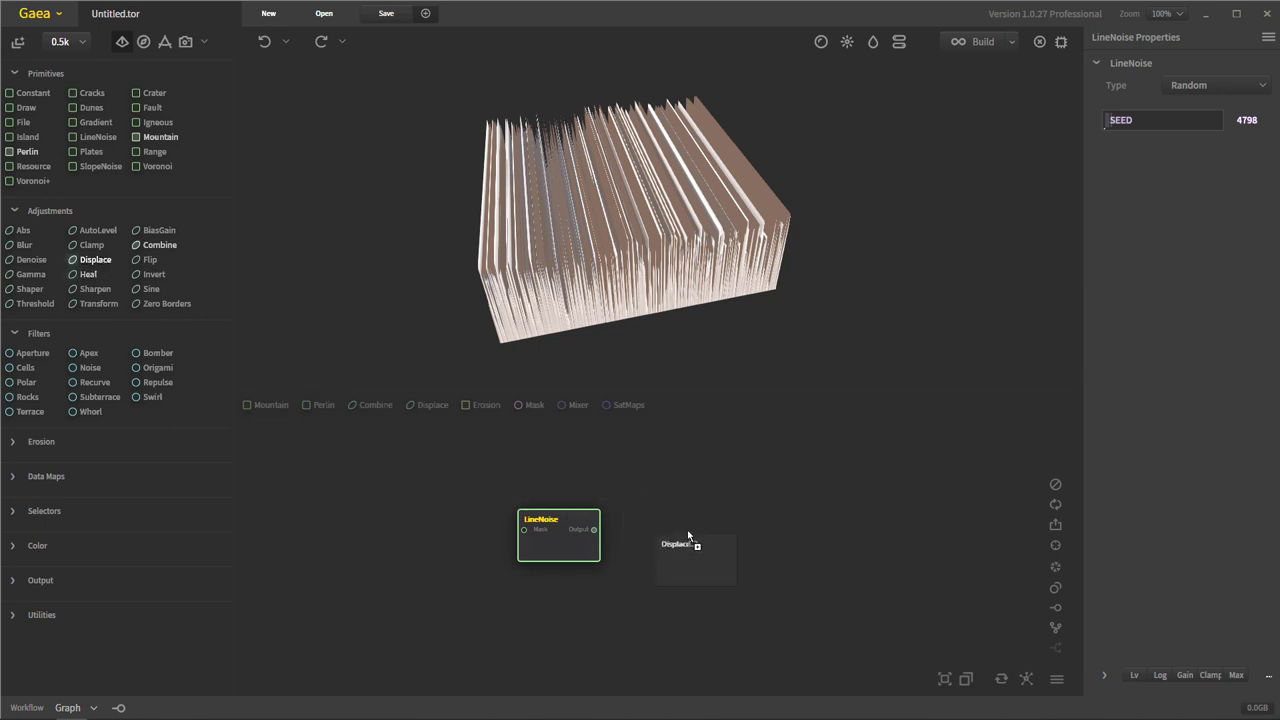
left_click_drag(605, 538, 694, 538)
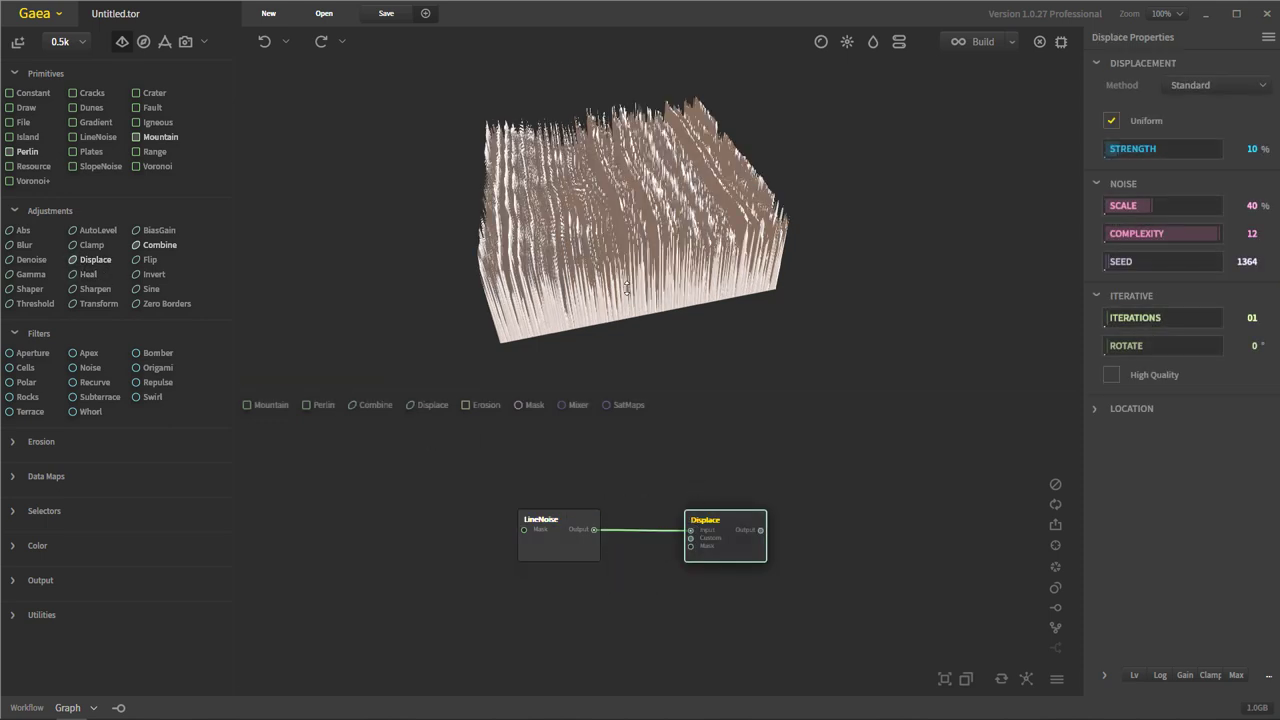
left_click_drag(628, 288, 634, 110)
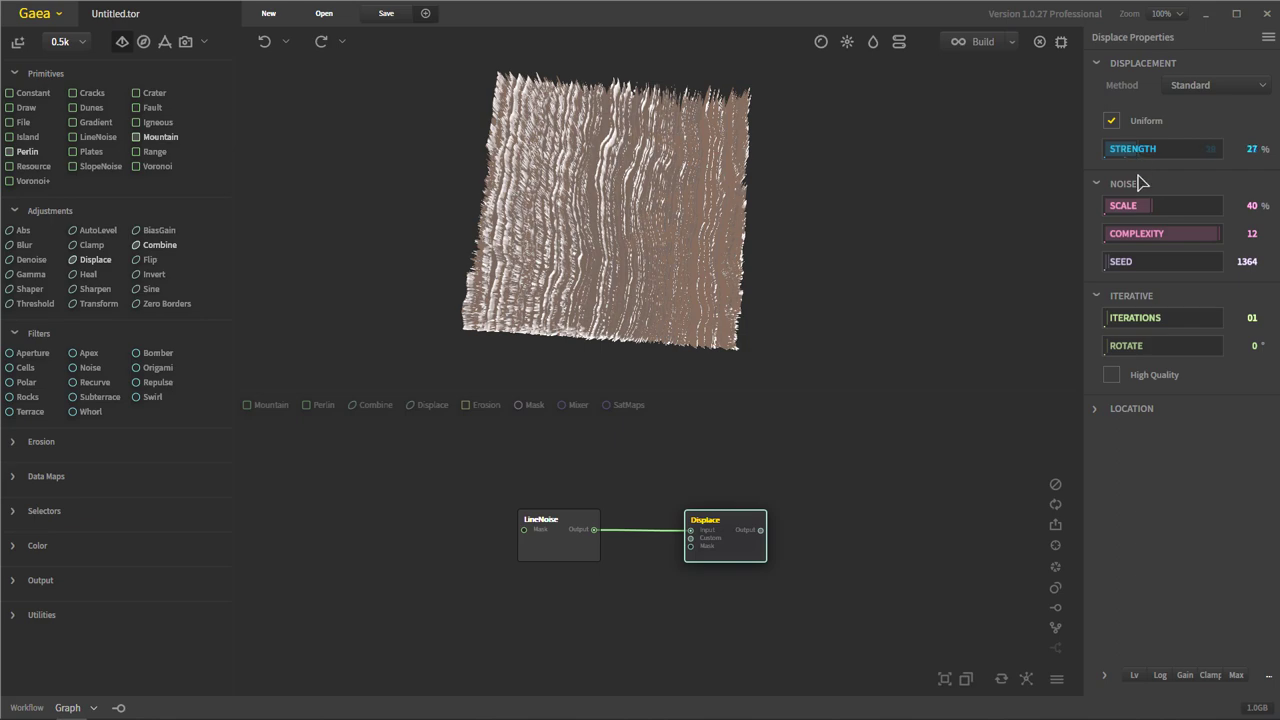
left_click_drag(874, 292, 660, 285)
Delete the Displace node from the graph, keeping the LineNoise node.
left_click_drag(894, 602, 405, 460)
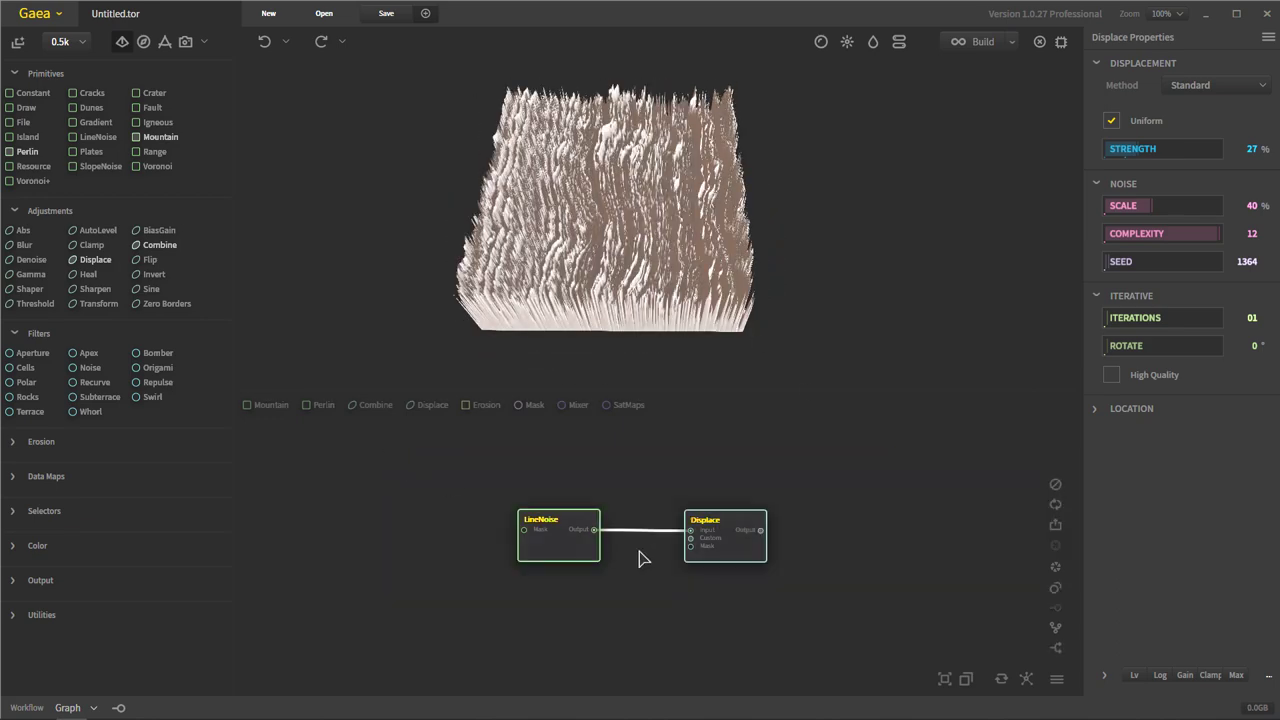
left_click_drag(852, 622, 627, 449)
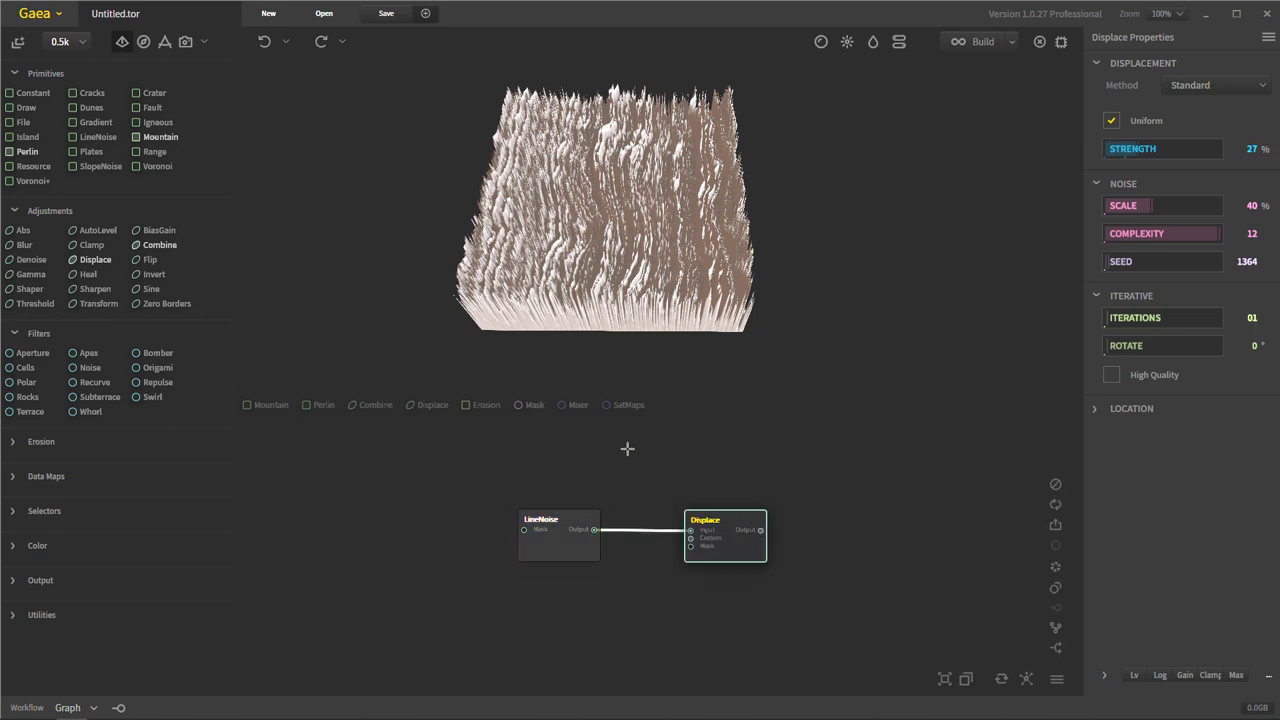
key("Delete")
left_click(904, 381)
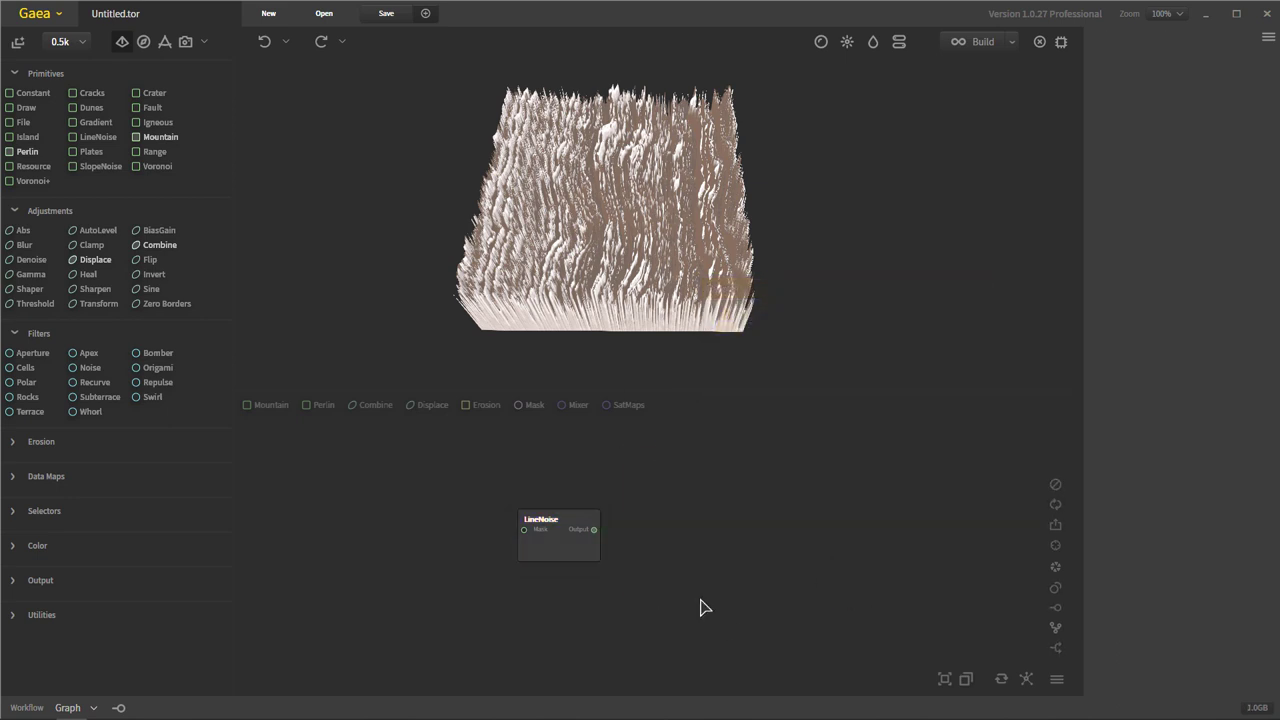
Preview the LineNoise terrain with its Type set to Gaussian and Poisson in turn.
left_click_drag(583, 553, 608, 579)
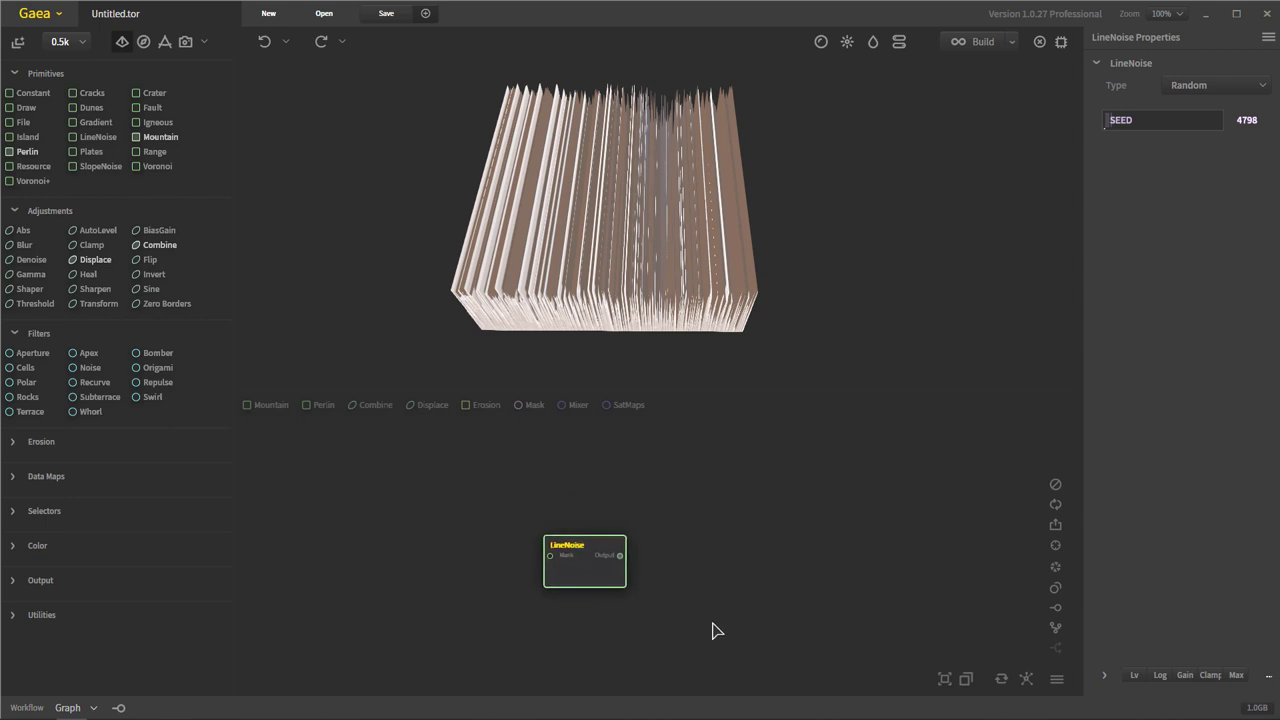
left_click(1222, 90)
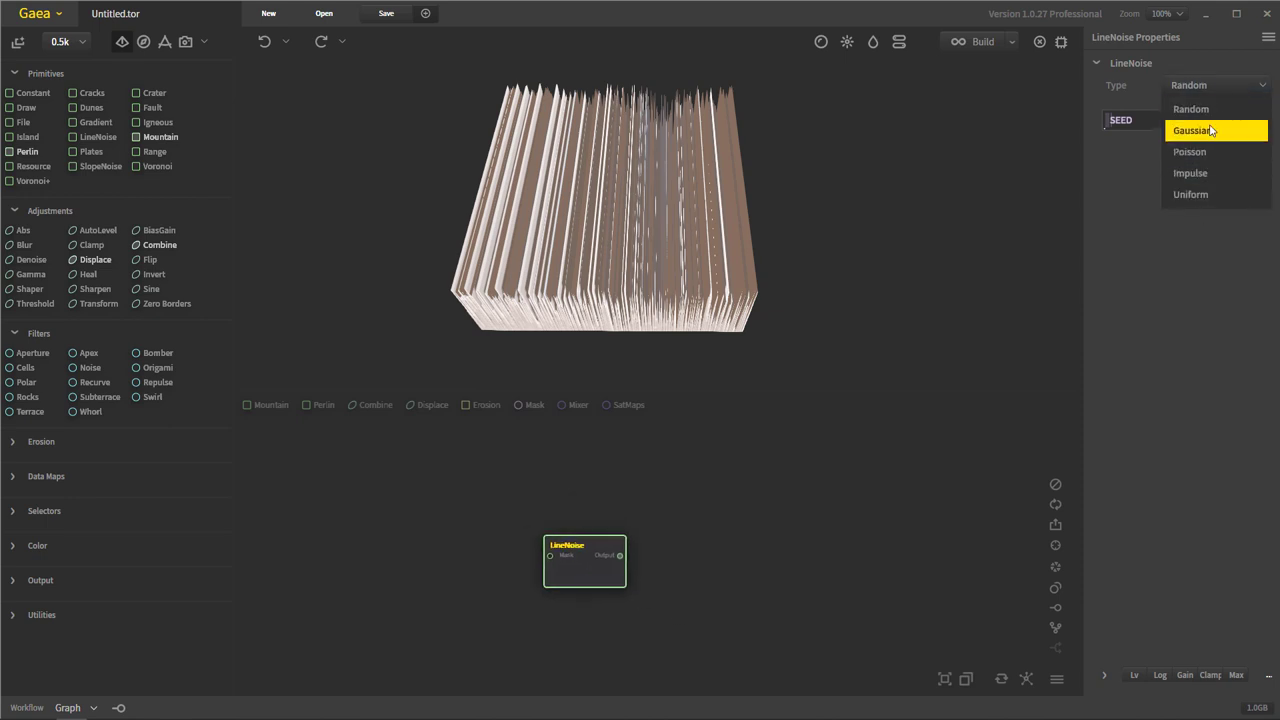
left_click(1211, 131)
left_click(1208, 88)
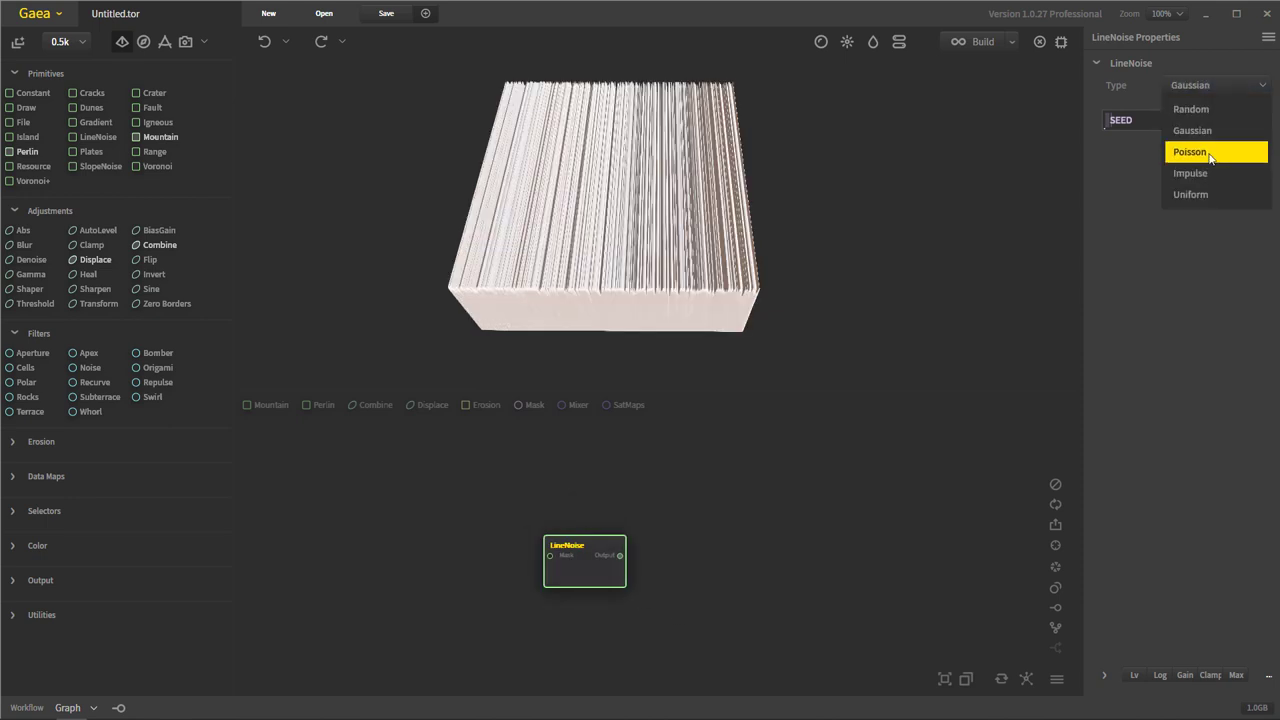
left_click(1212, 134)
scroll(1206, 92, "down", 1)
Preview the LineNoise terrain with its Type set to Impulse and Uniform in turn.
left_click(1208, 88)
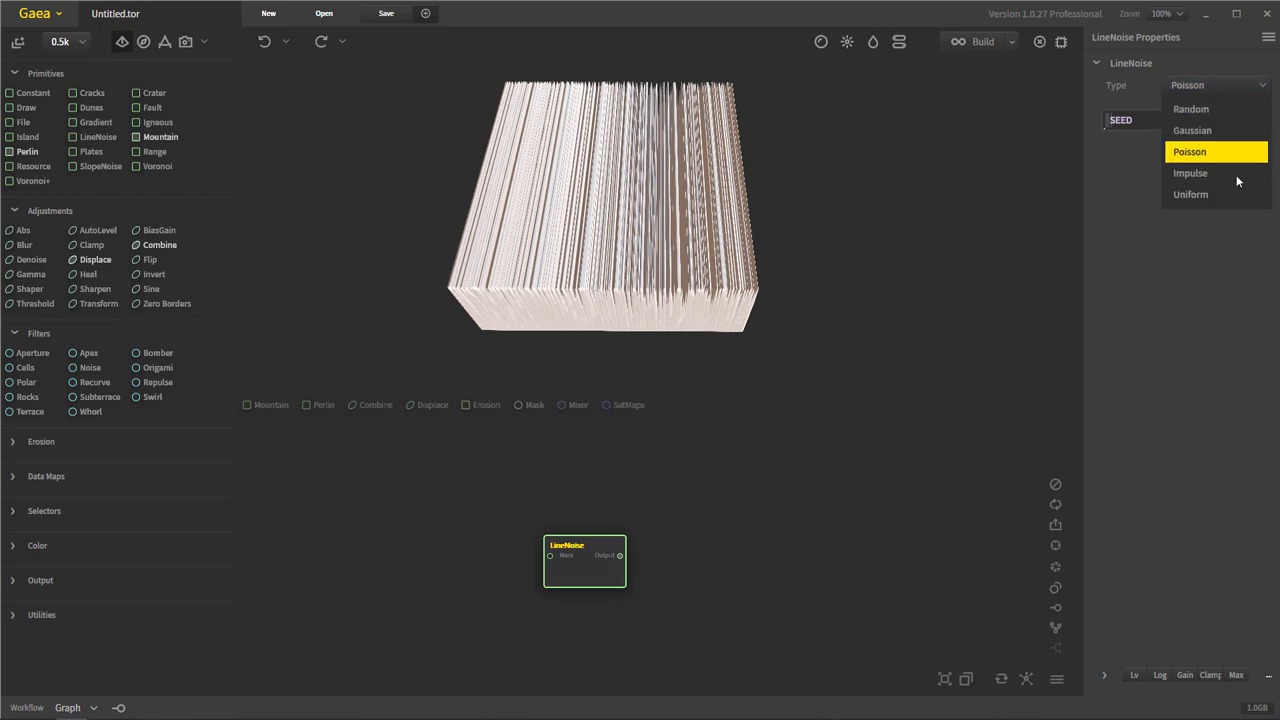
left_click(1231, 175)
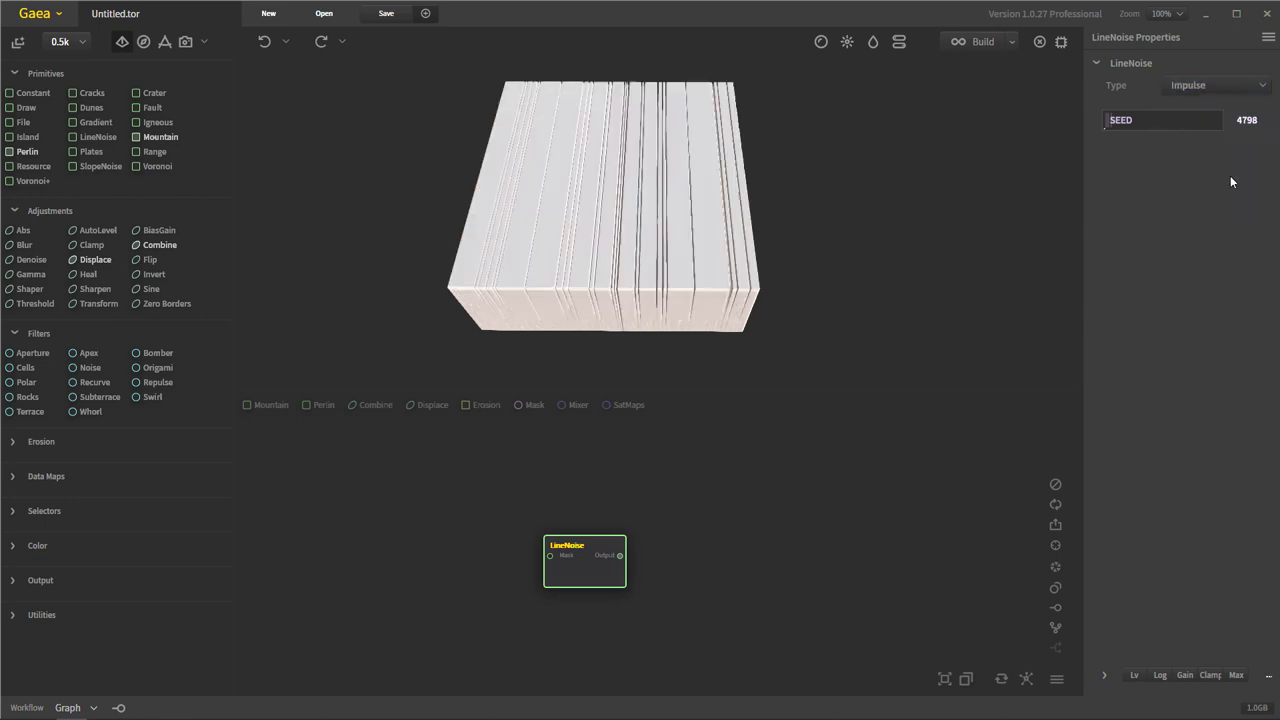
left_click(1228, 88)
left_click(1168, 196)
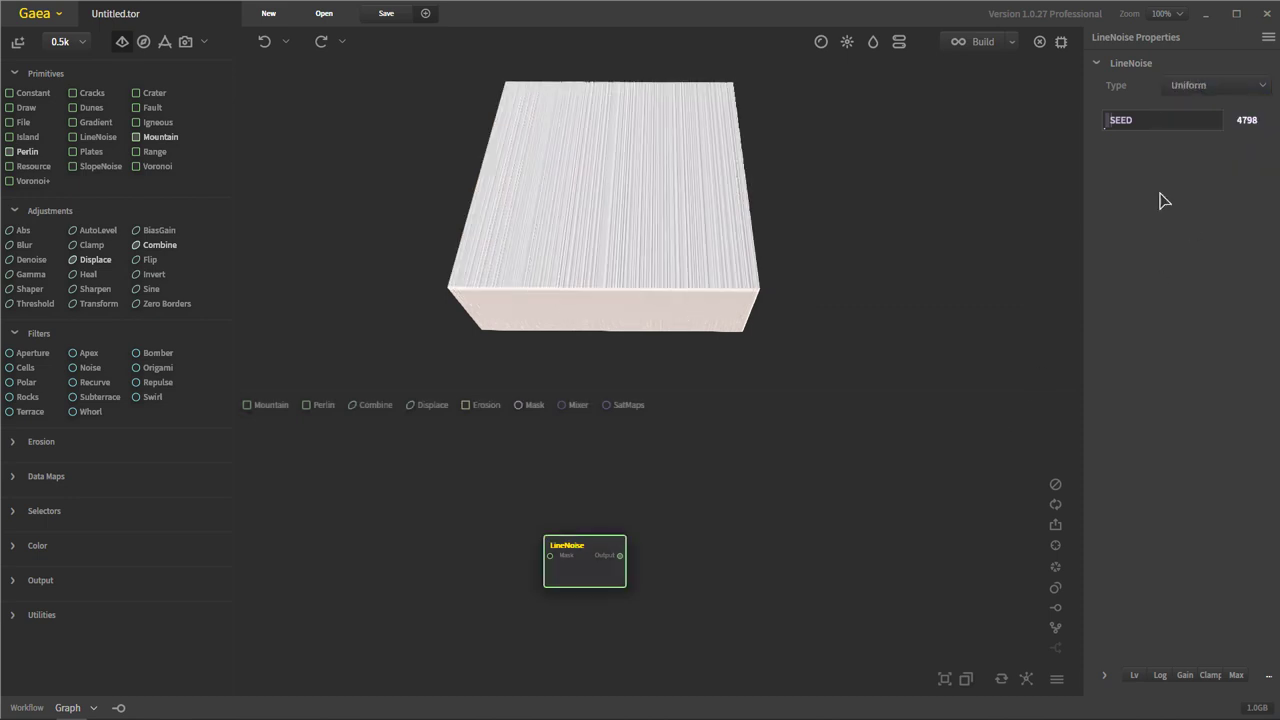
Return the LineNoise node's Type to Random and delete the node from the graph.
left_click(1199, 90)
left_click_drag(752, 190, 662, 655)
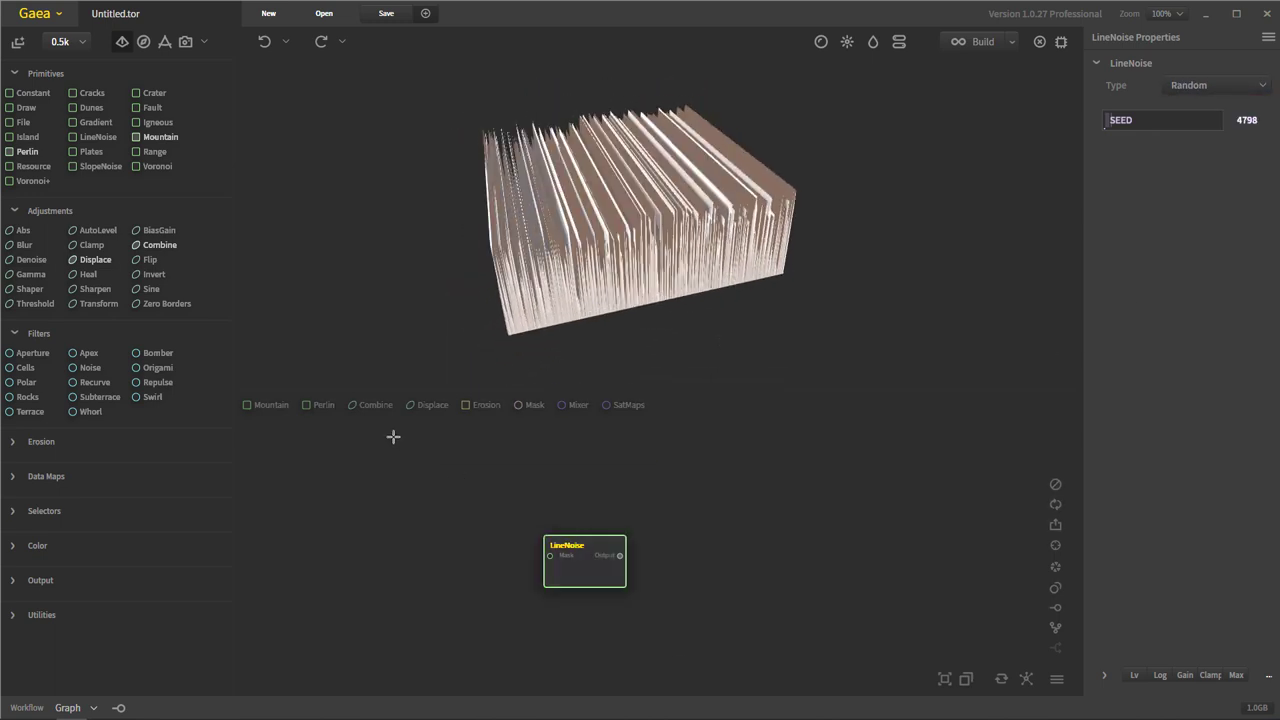
key("Delete")
left_click(900, 381)
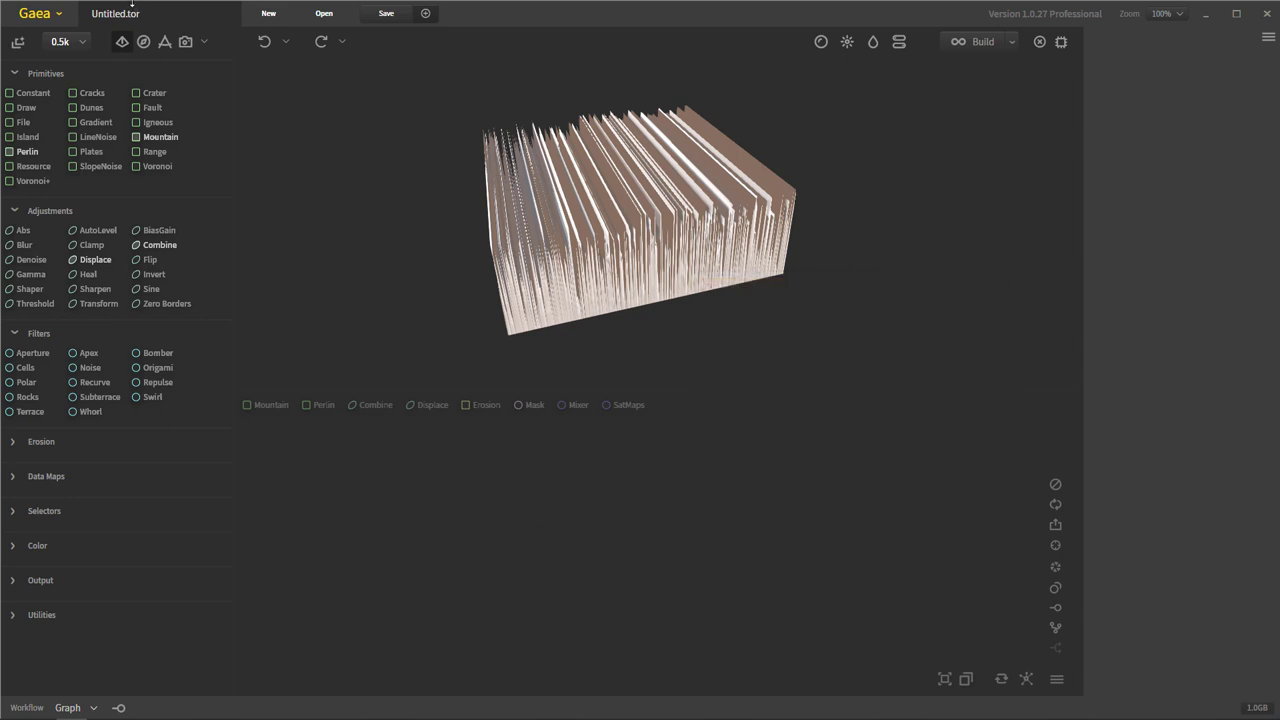
Add a Plates primitive node to the graph and examine its terrain from several angles.
left_click_drag(90, 152, 592, 571)
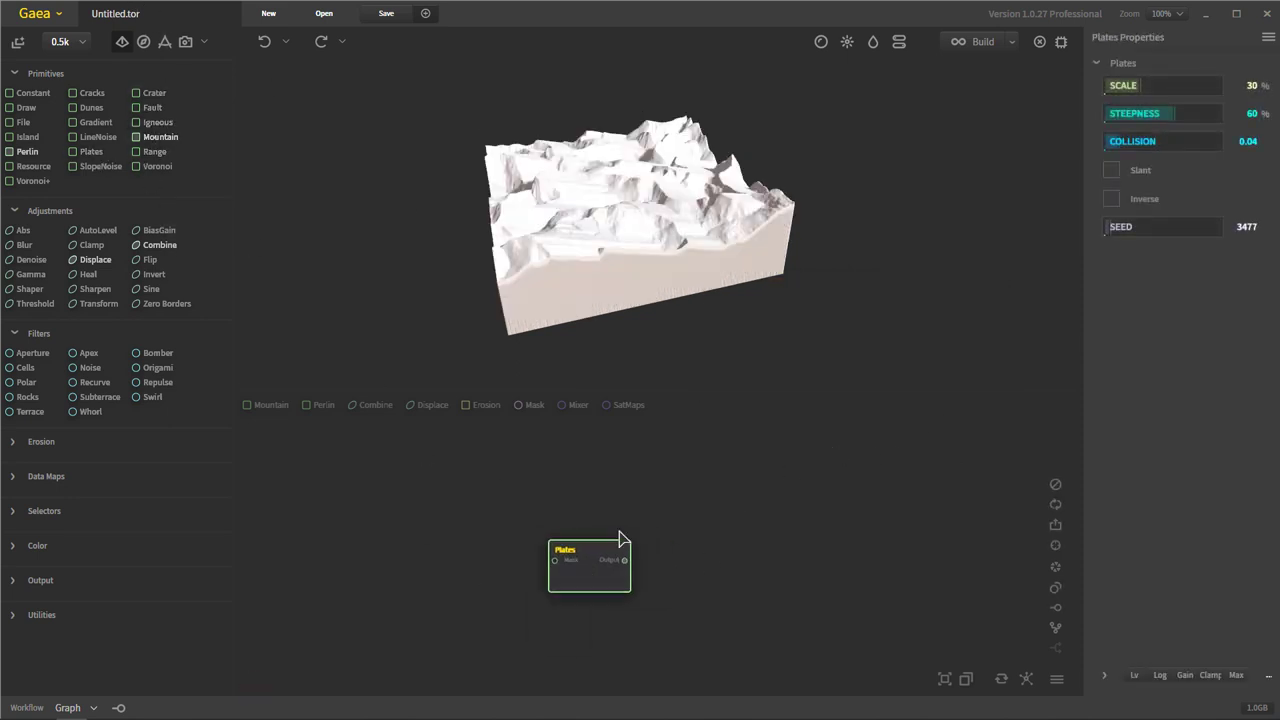
left_click_drag(762, 150, 664, 253)
left_click_drag(587, 167, 686, 160)
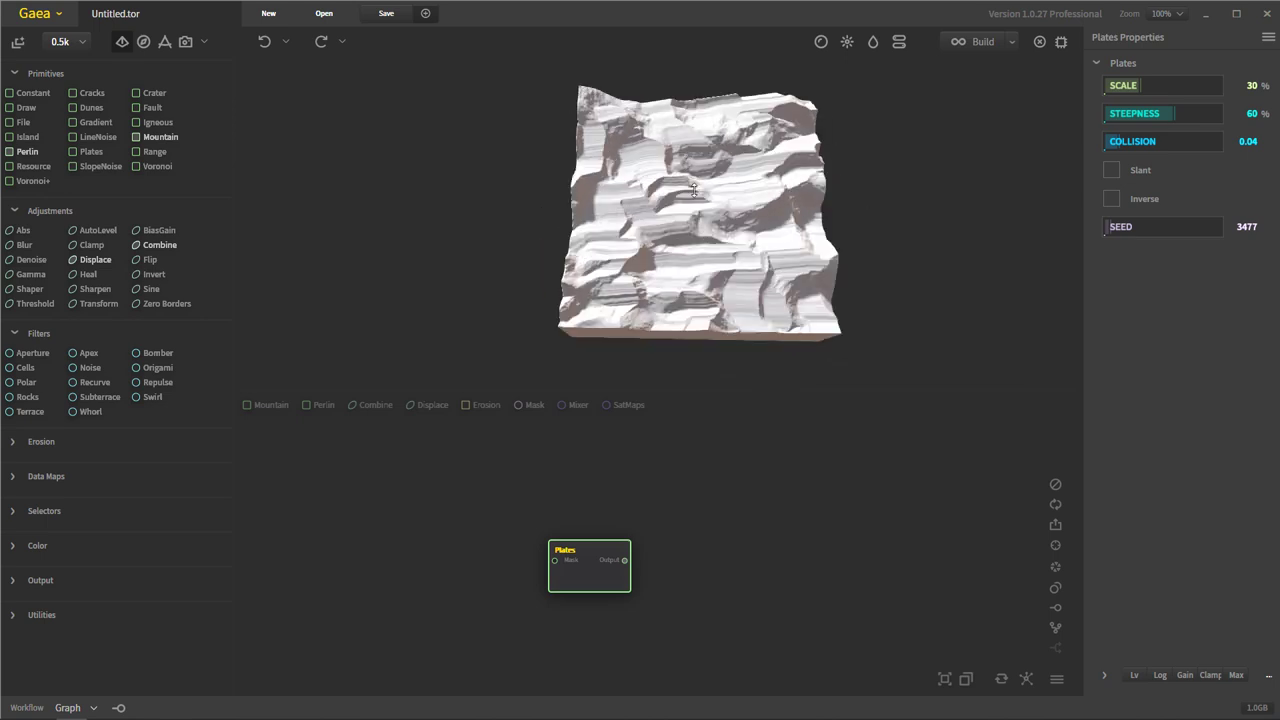
left_click_drag(753, 247, 632, 281)
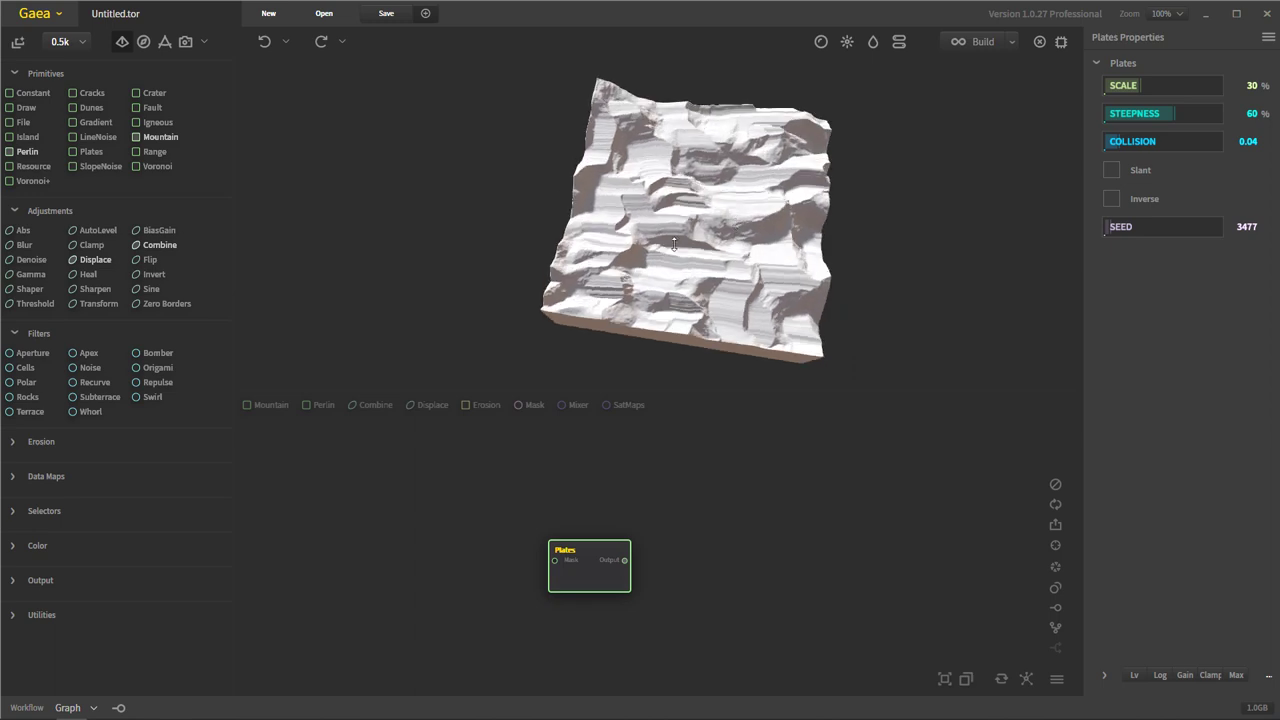
left_click_drag(674, 244, 621, 181)
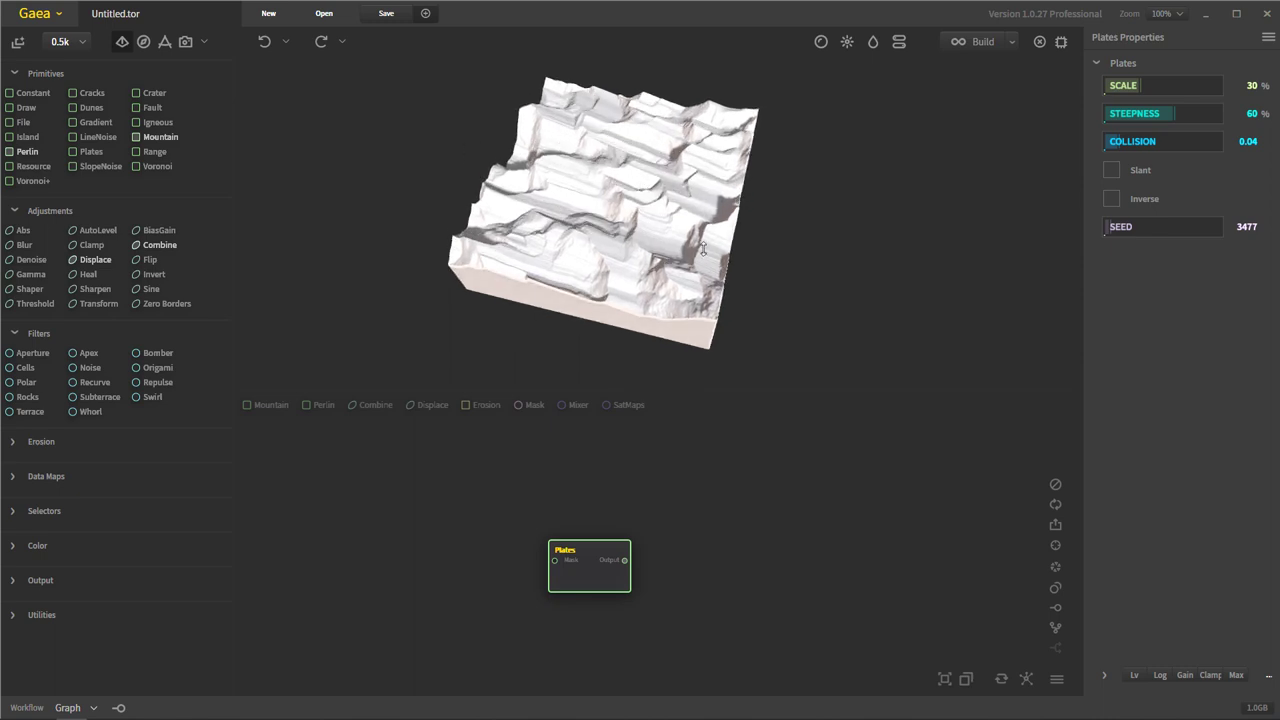
left_click_drag(648, 255, 563, 208)
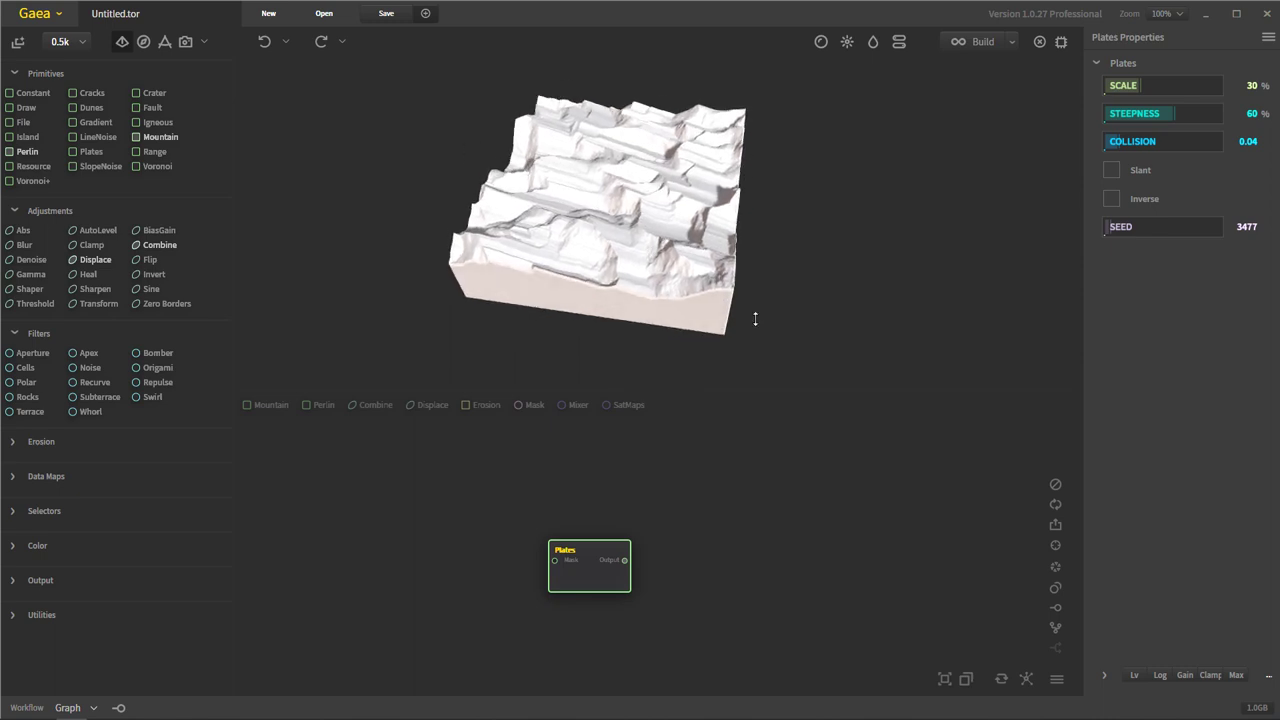
left_click_drag(755, 318, 674, 176)
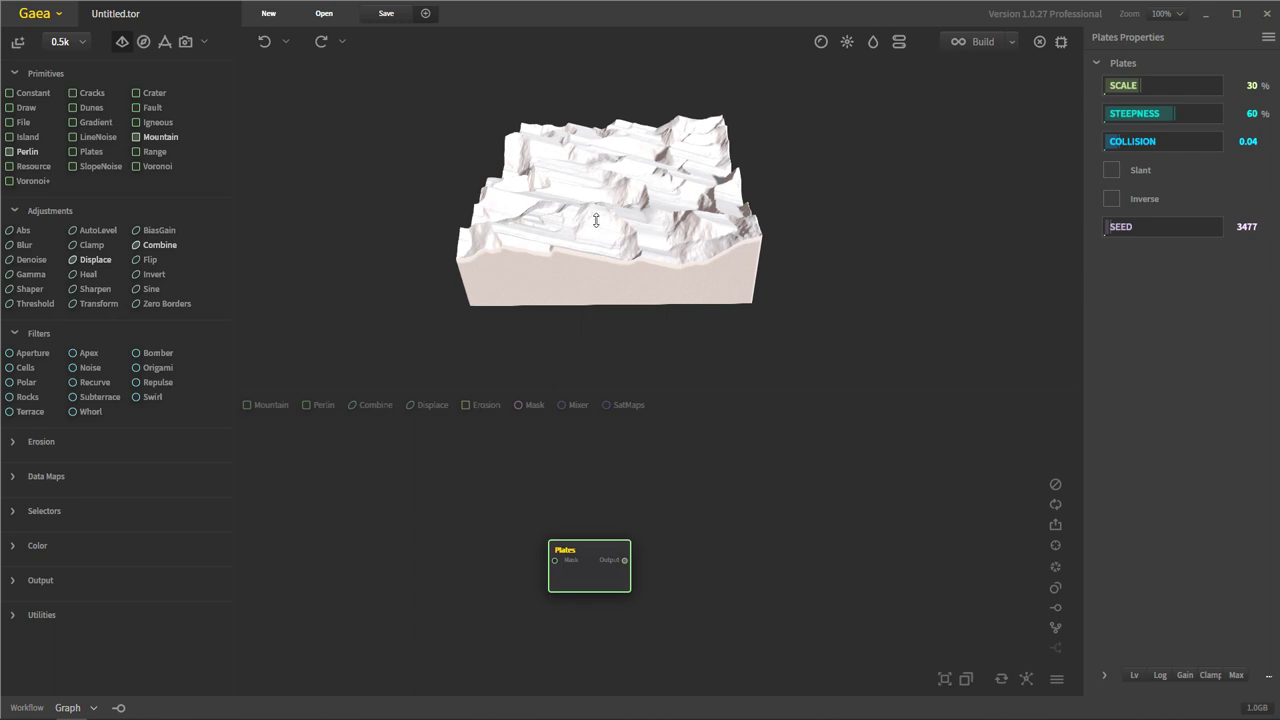
left_click_drag(596, 220, 592, 276)
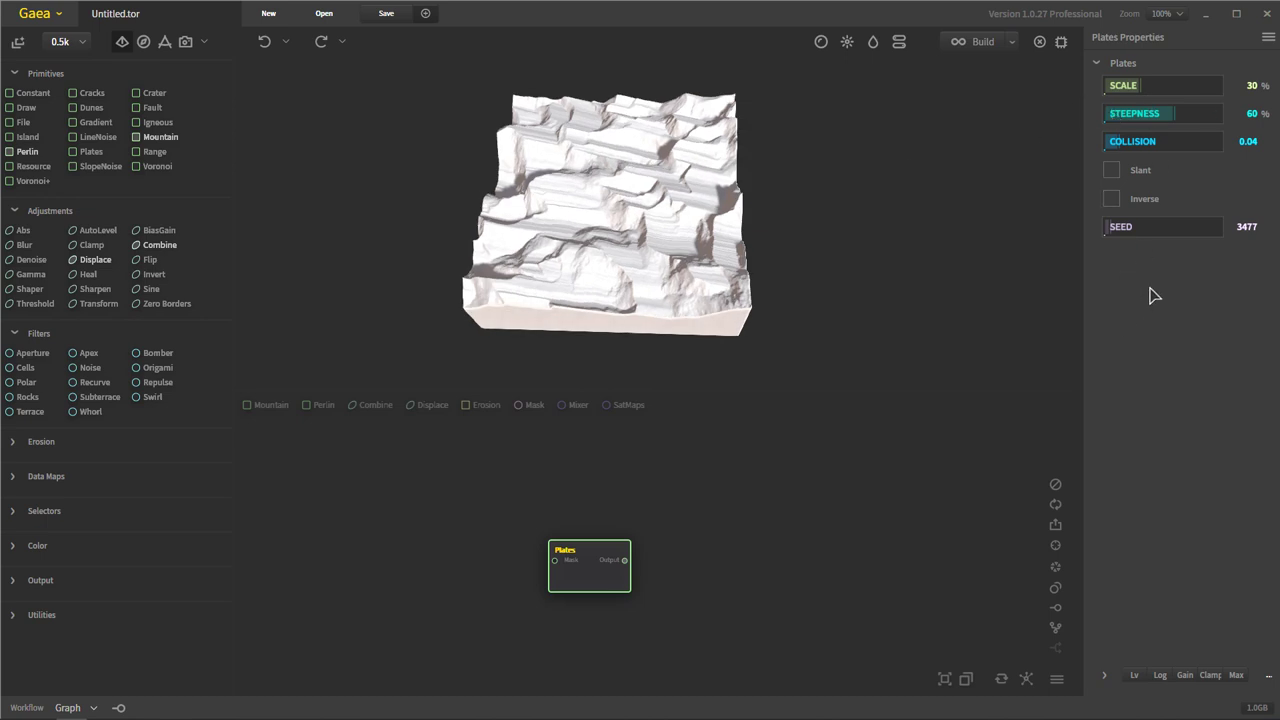
left_click_drag(673, 325, 688, 352)
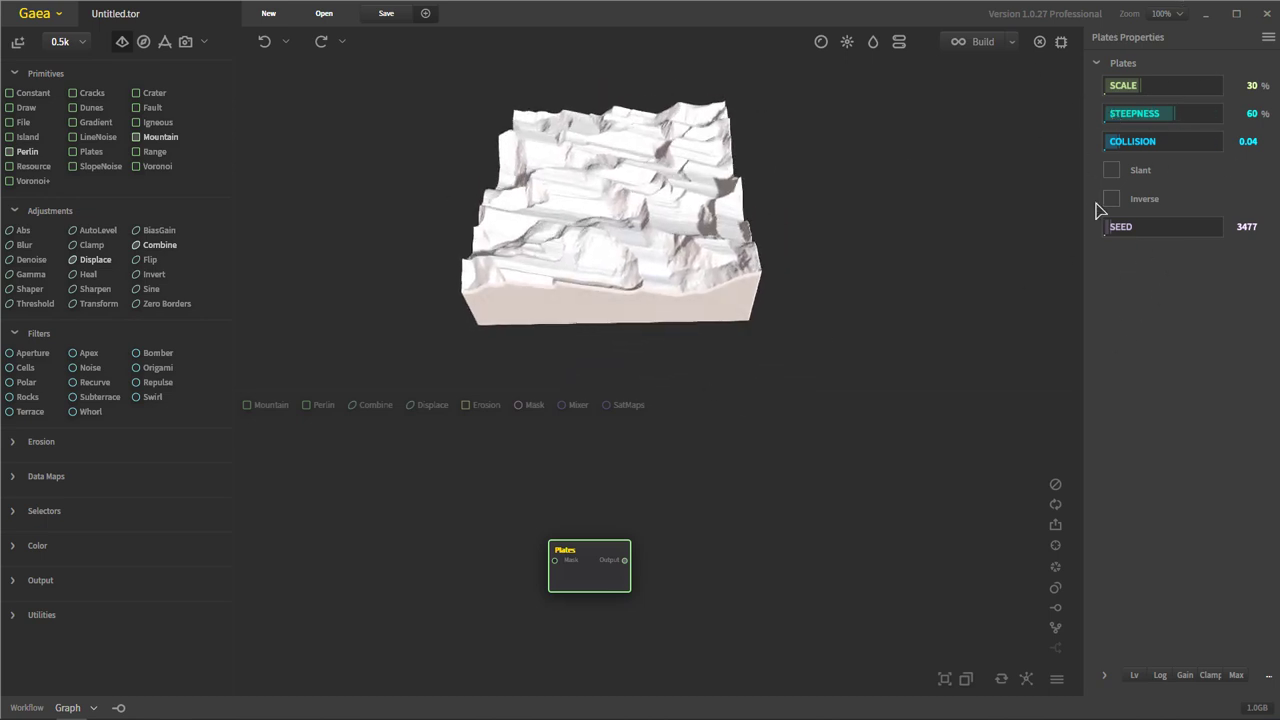
Set the Plates node's Collision to 0.15 and enable Slant.
left_click(1155, 145)
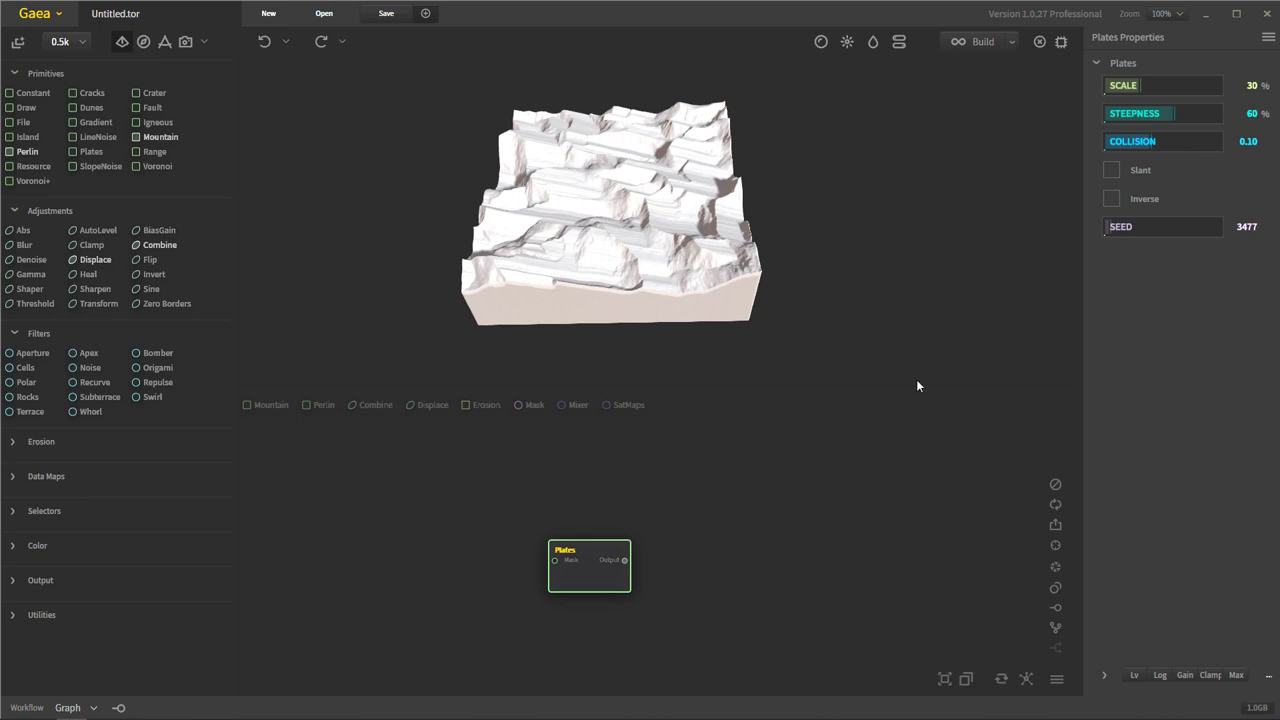
left_click(1173, 146)
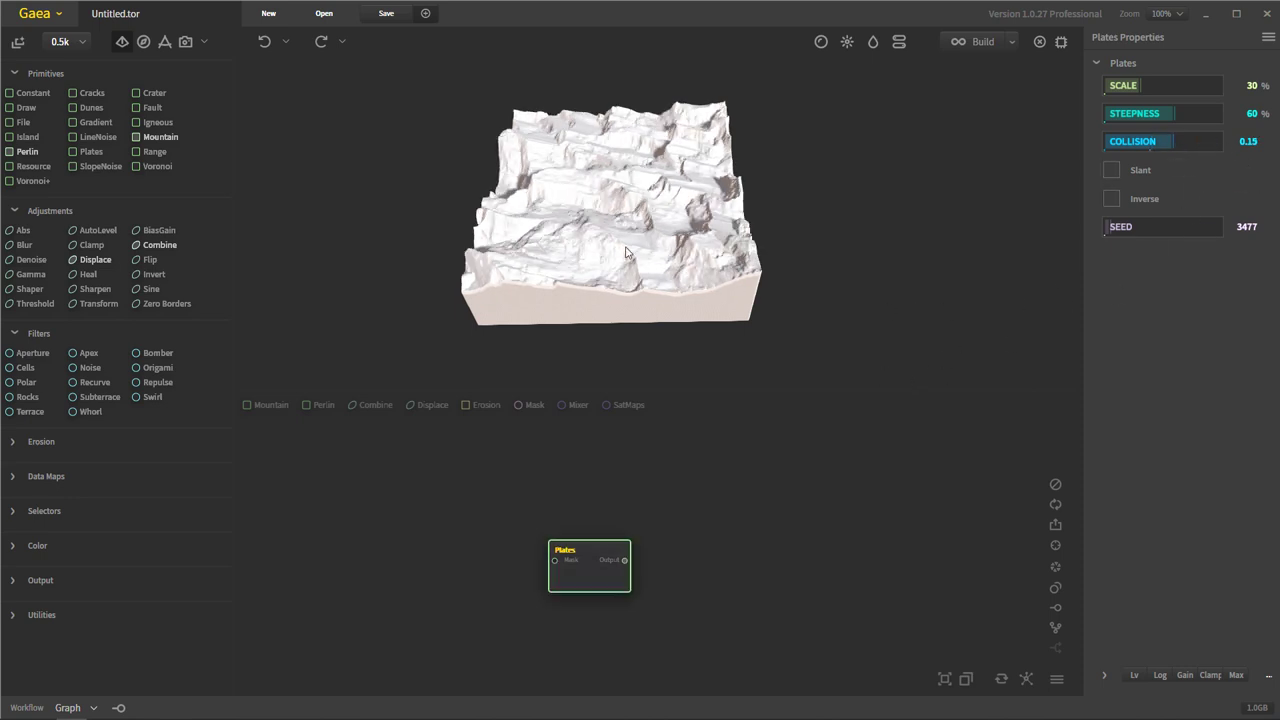
left_click_drag(626, 252, 802, 252)
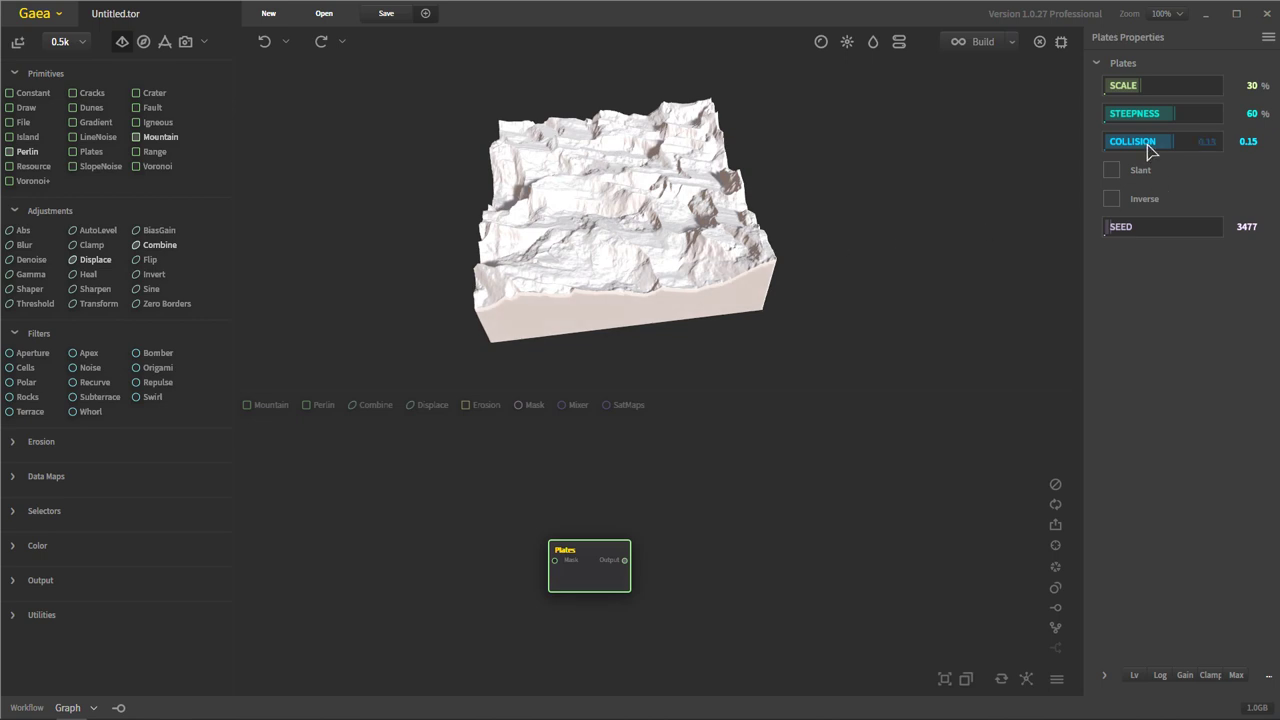
left_click(1112, 171)
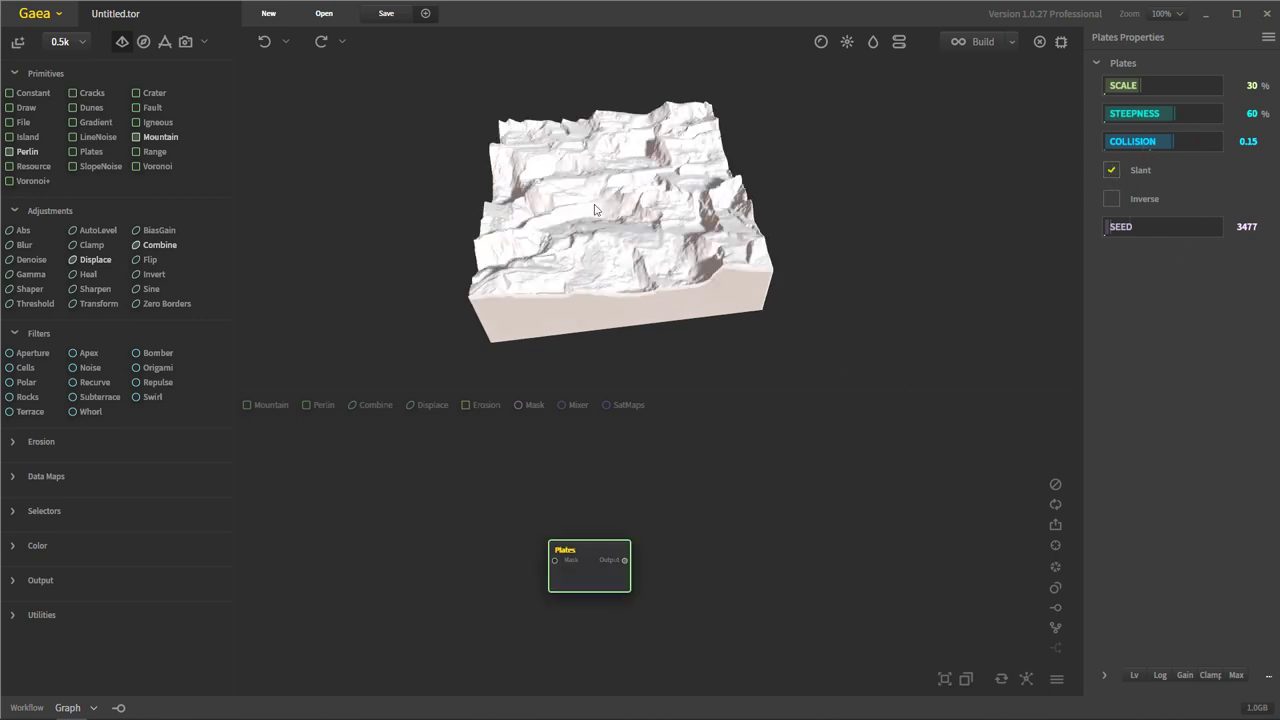
left_click_drag(597, 211, 758, 188)
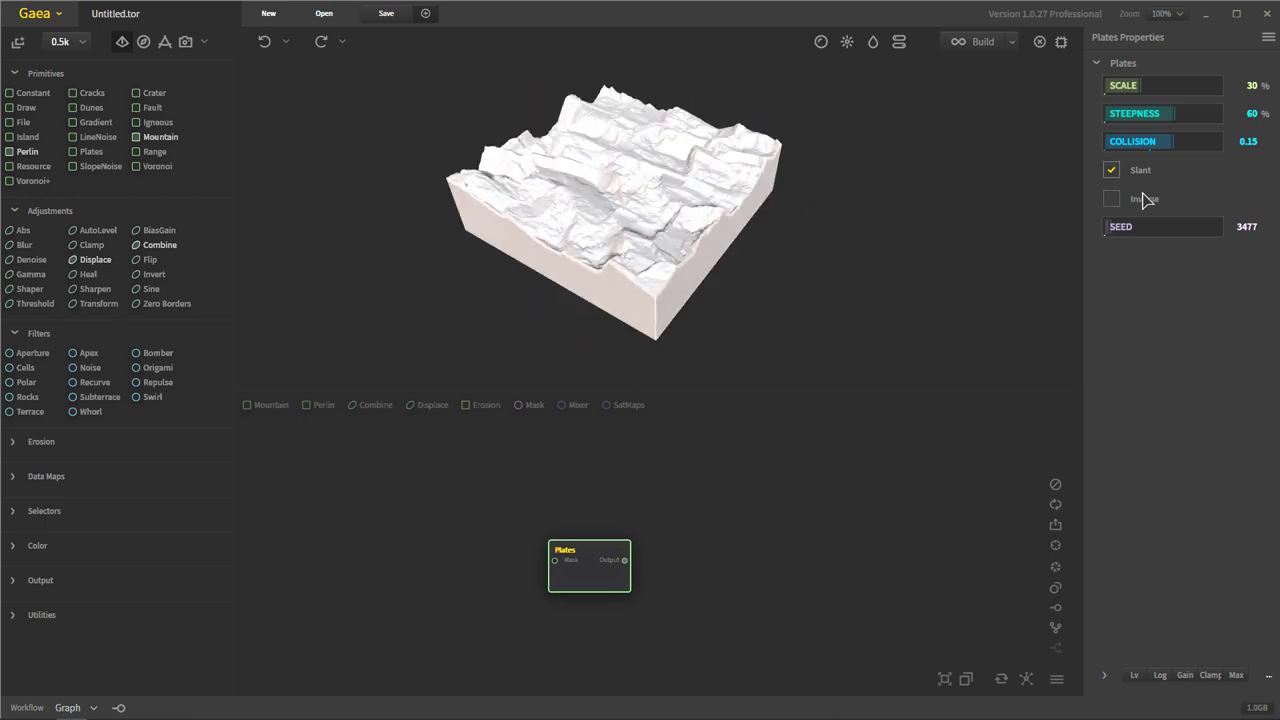
Preview the Plates terrain with Inverse enabled and turn the option off again.
left_click(1111, 199)
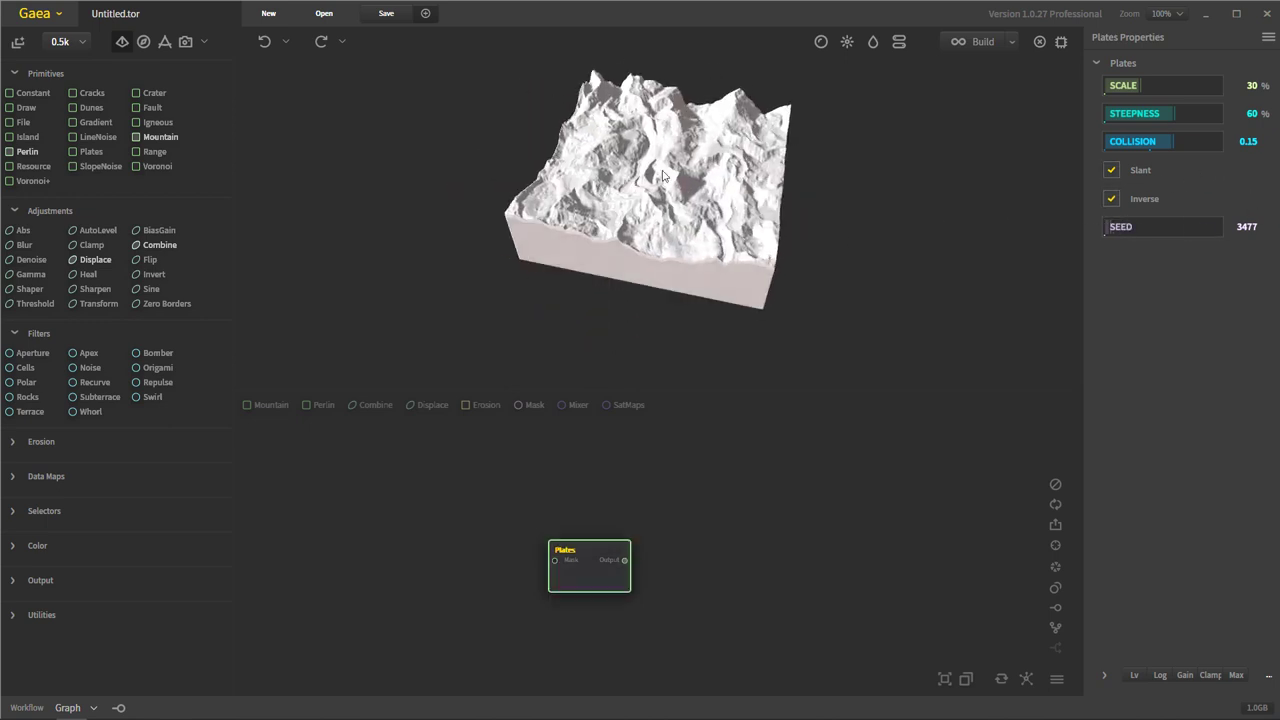
left_click(1111, 199)
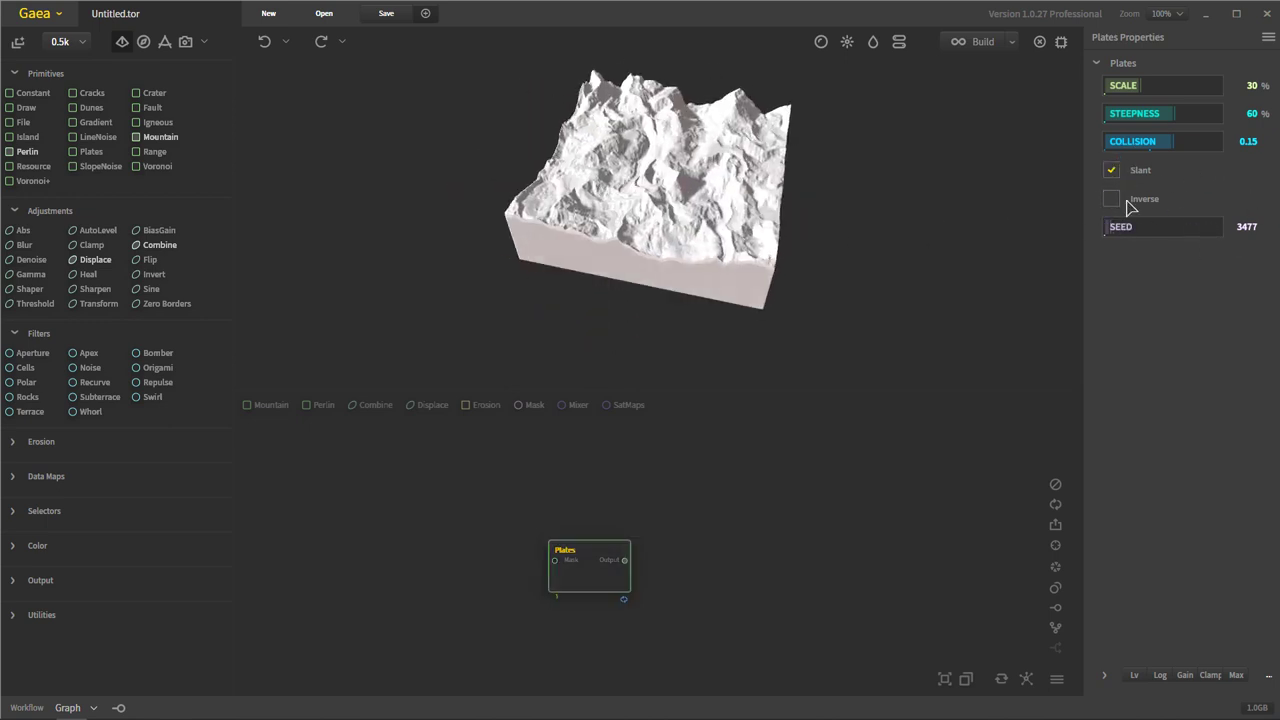
Set the Plates node's Steepness to 86% and examine the slanted terrain from several angles.
left_click(1205, 113)
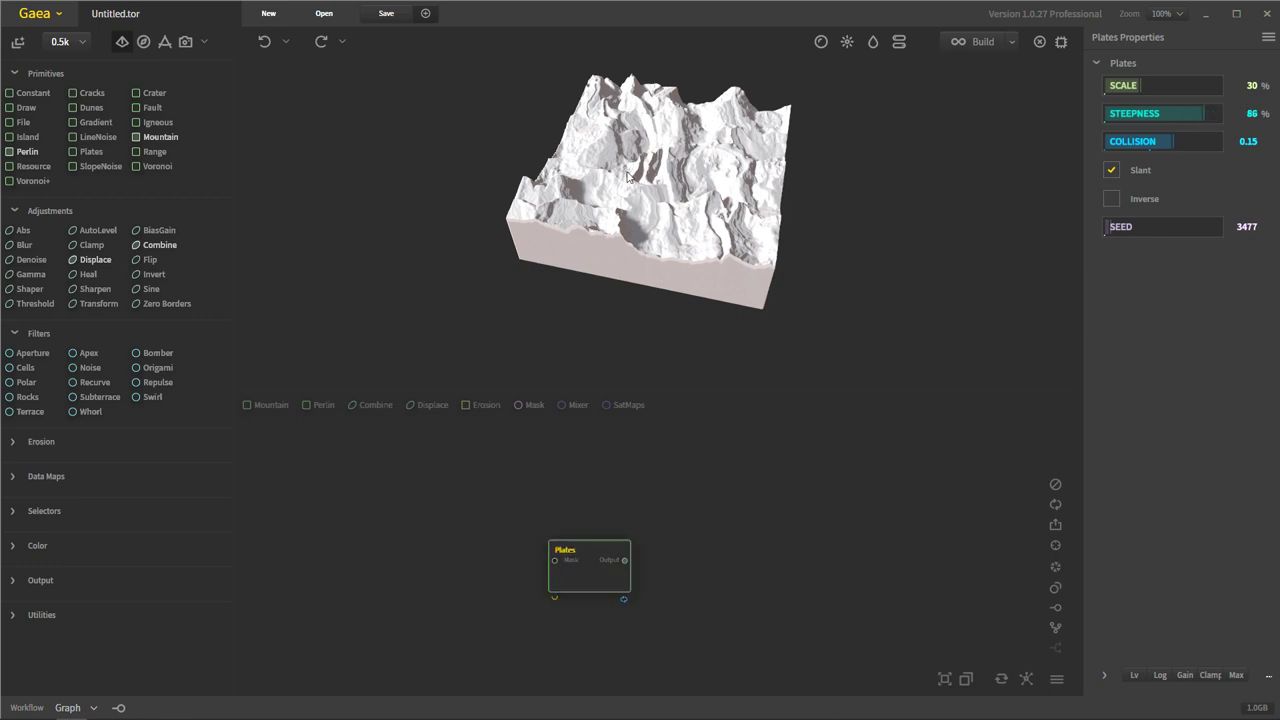
left_click_drag(605, 197, 787, 221)
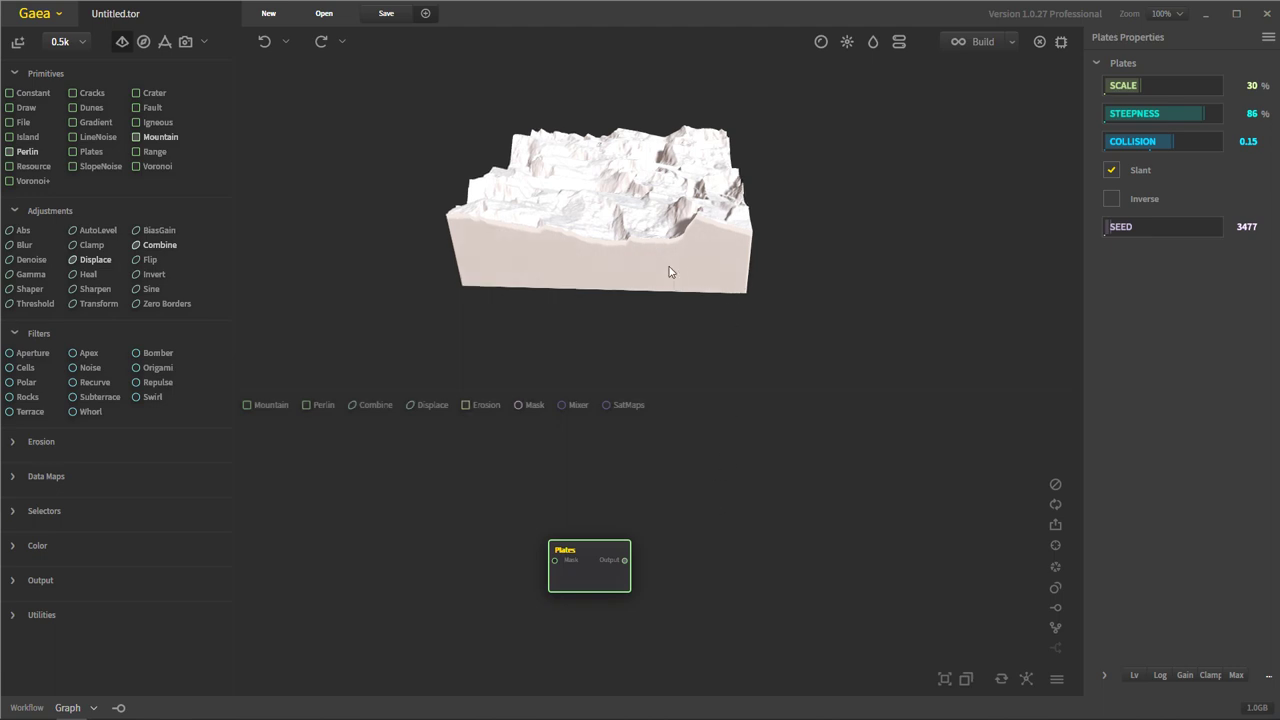
left_click_drag(671, 271, 719, 340)
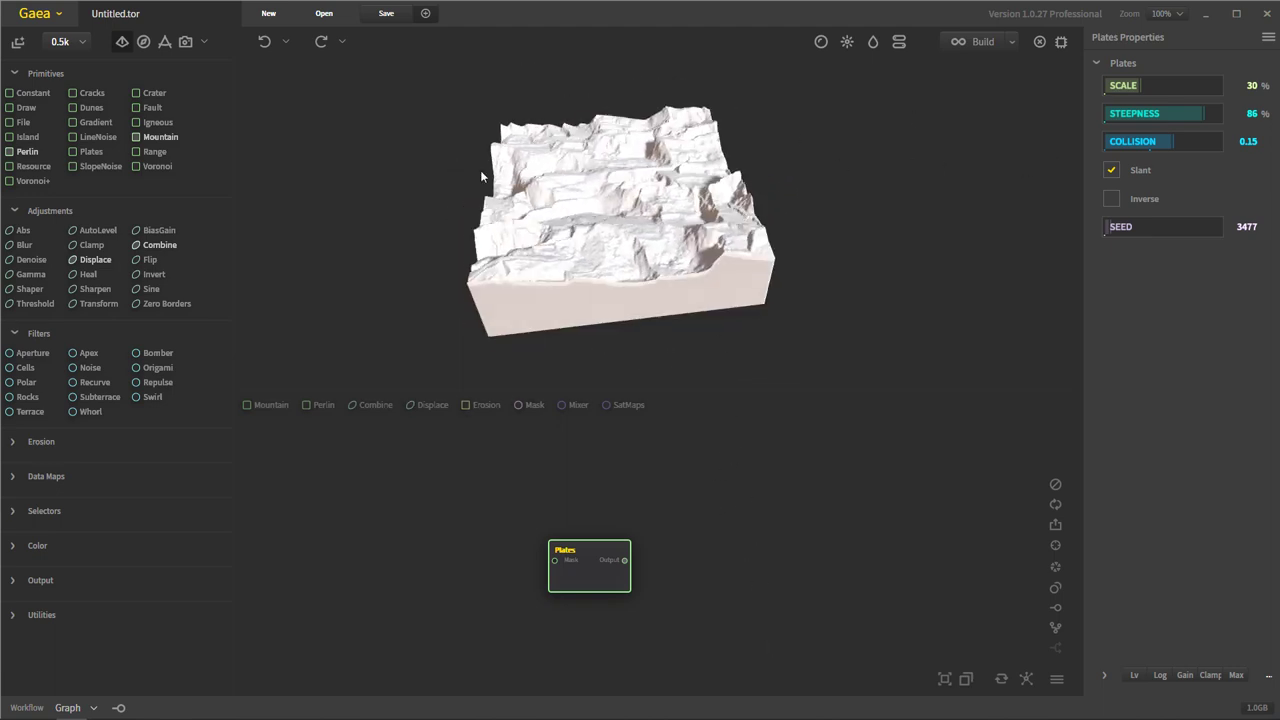
left_click_drag(481, 177, 740, 221)
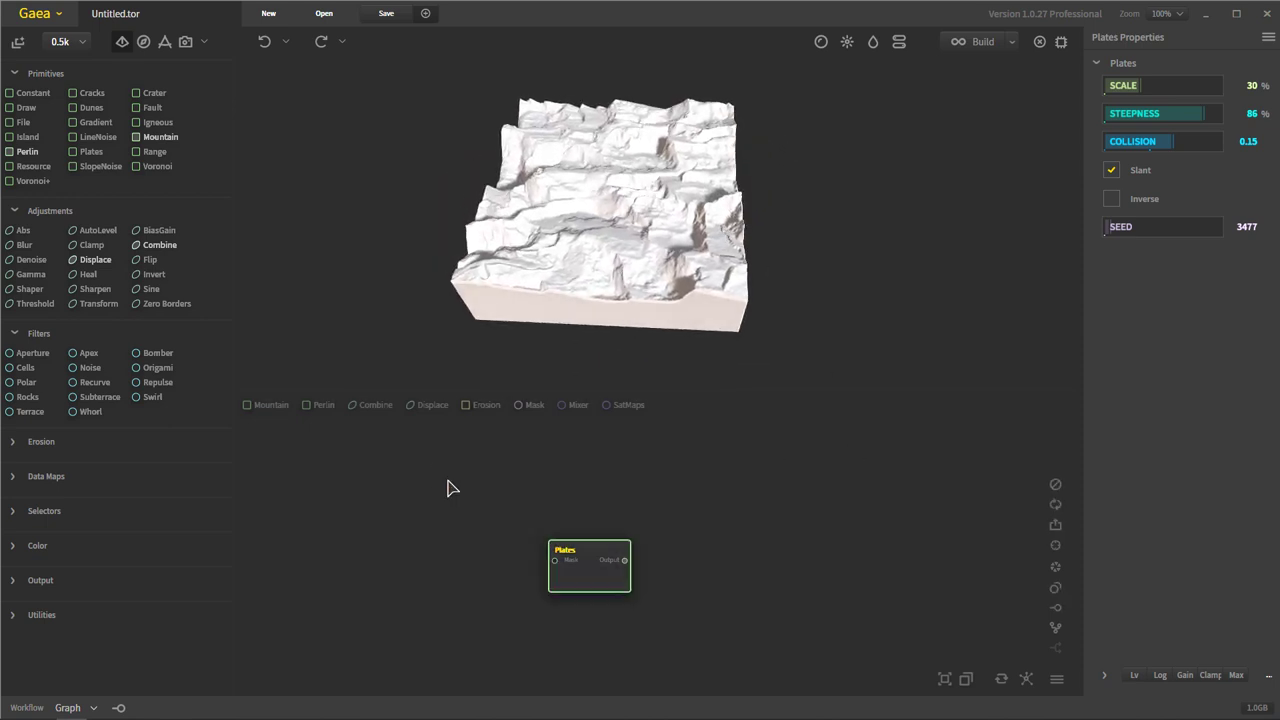
Replace the Plates node with a SlopeNoise primitive node and examine its terrain from several angles.
key("Delete")
left_click(898, 384)
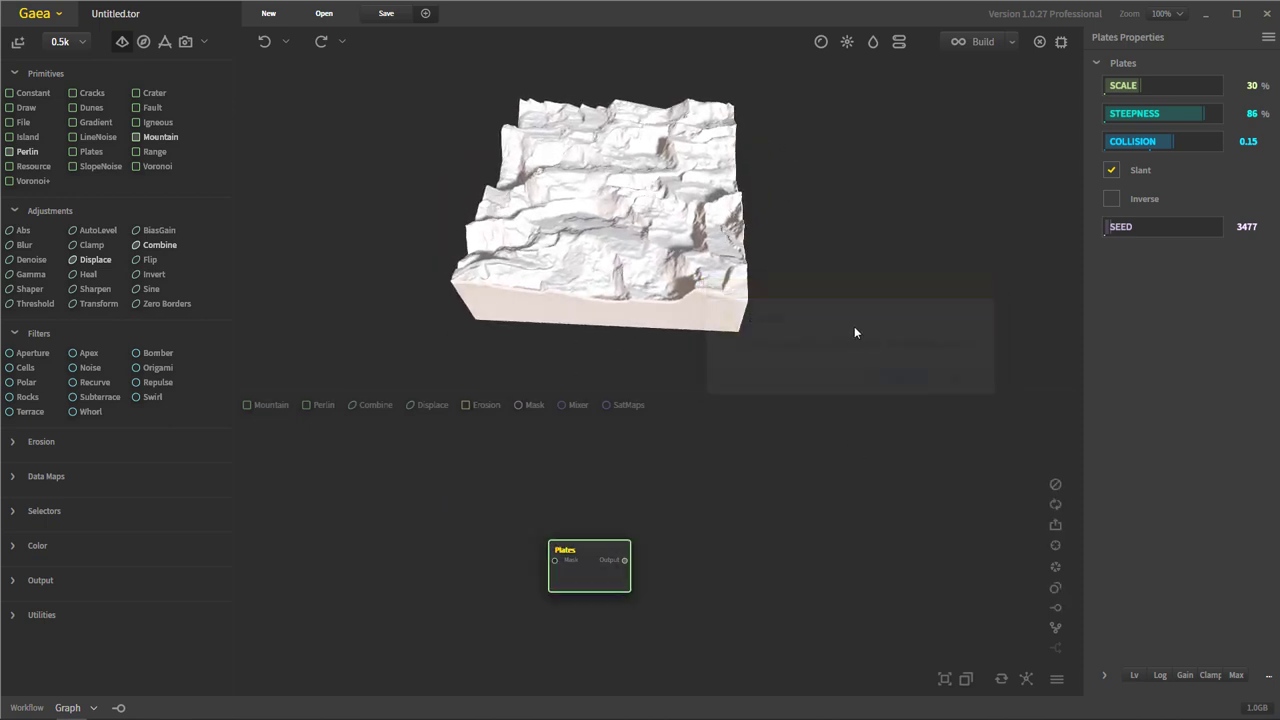
left_click_drag(118, 168, 621, 580)
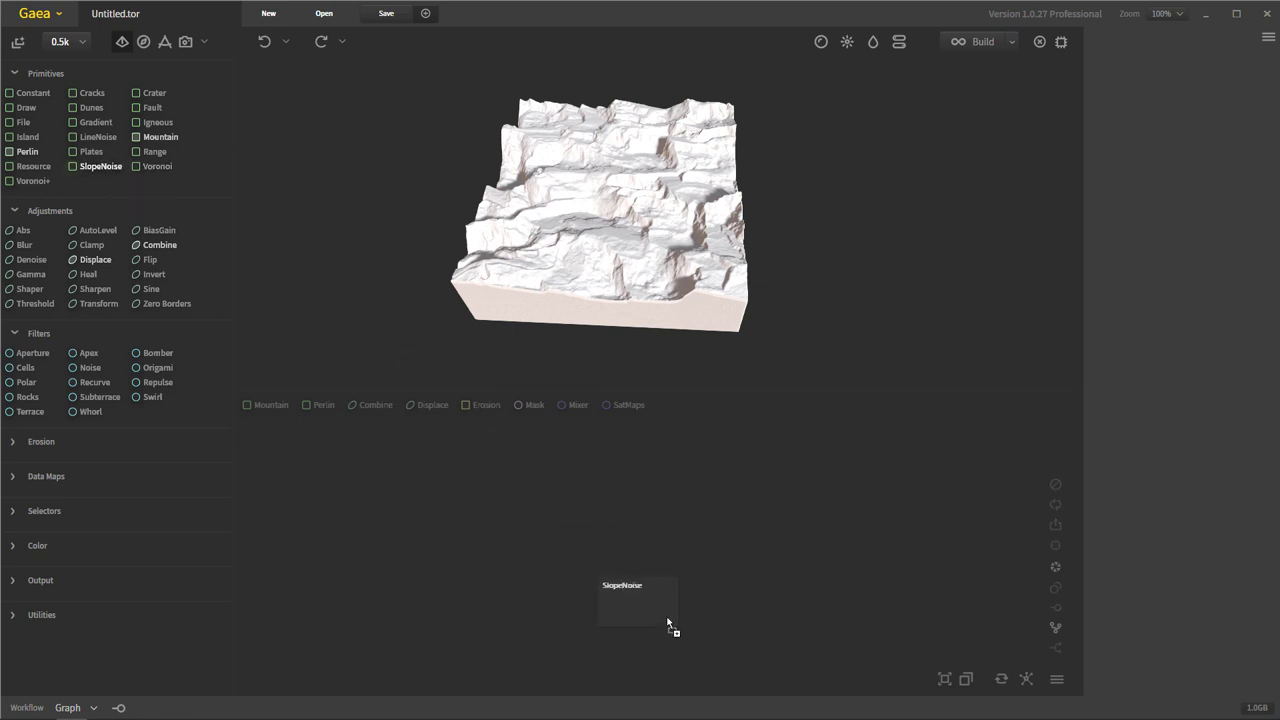
left_click_drag(667, 618, 634, 594)
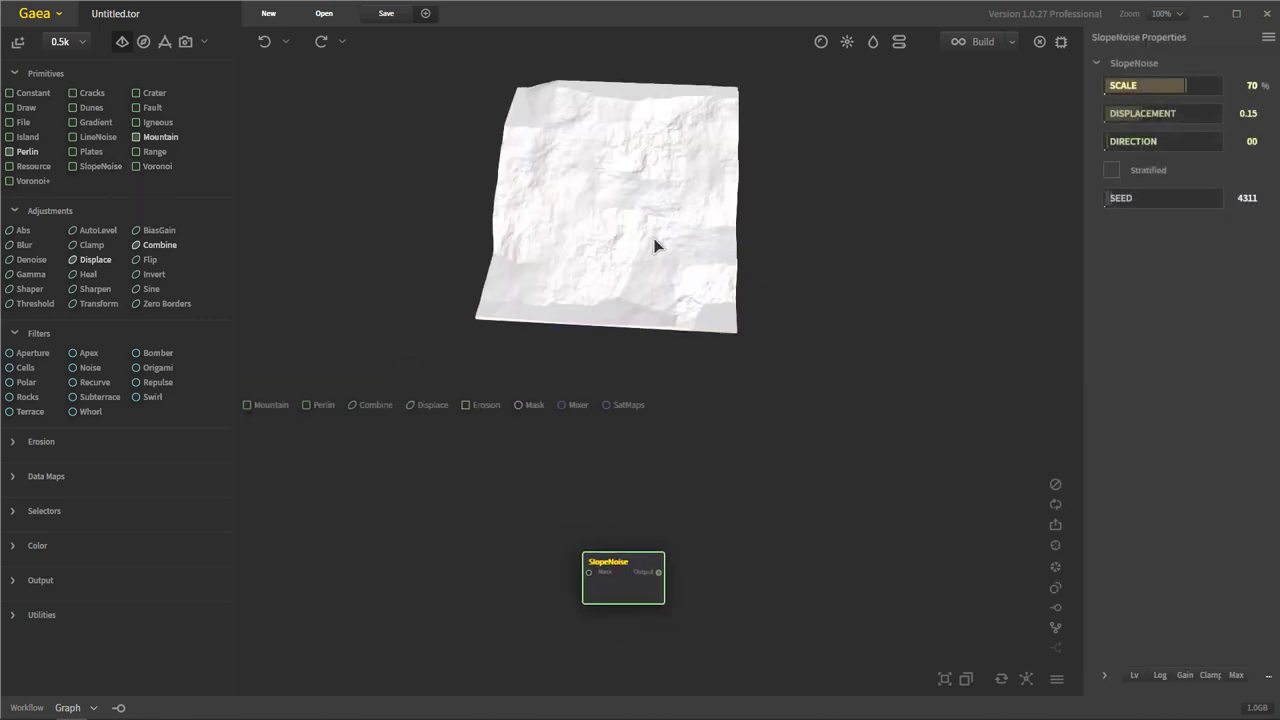
left_click_drag(655, 246, 754, 257)
left_click_drag(677, 246, 600, 300)
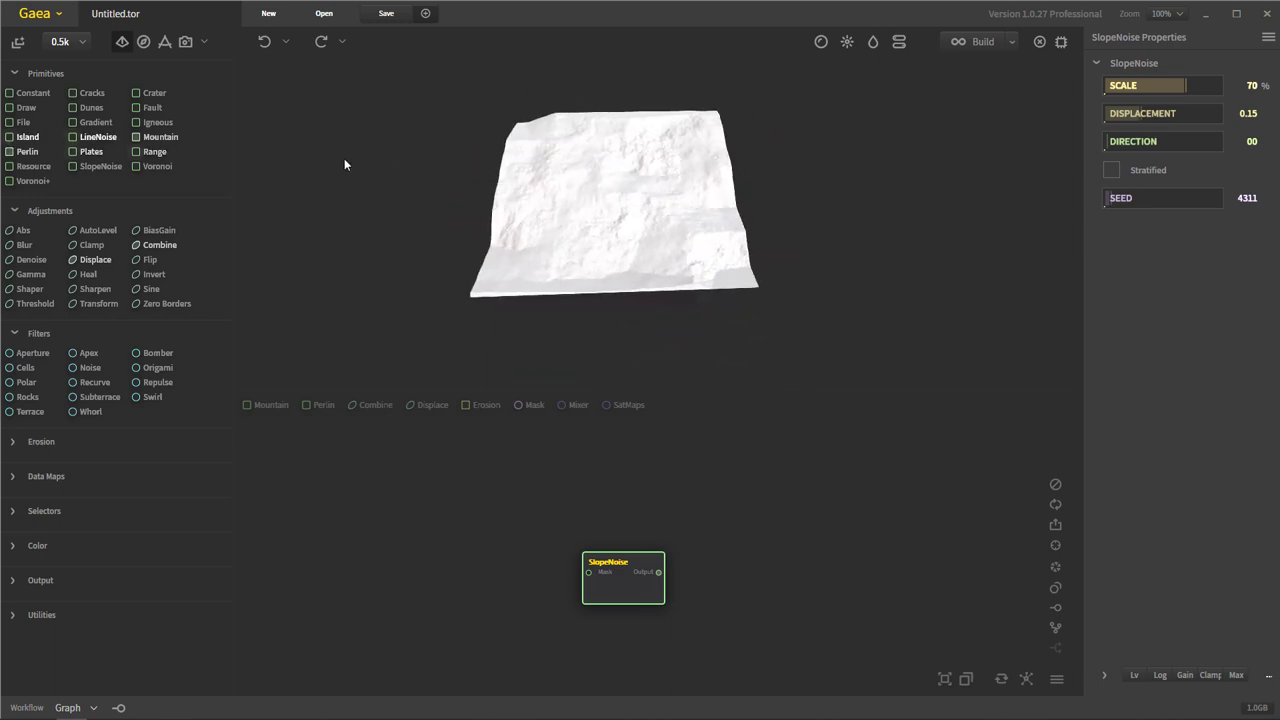
left_click_drag(573, 204, 643, 270)
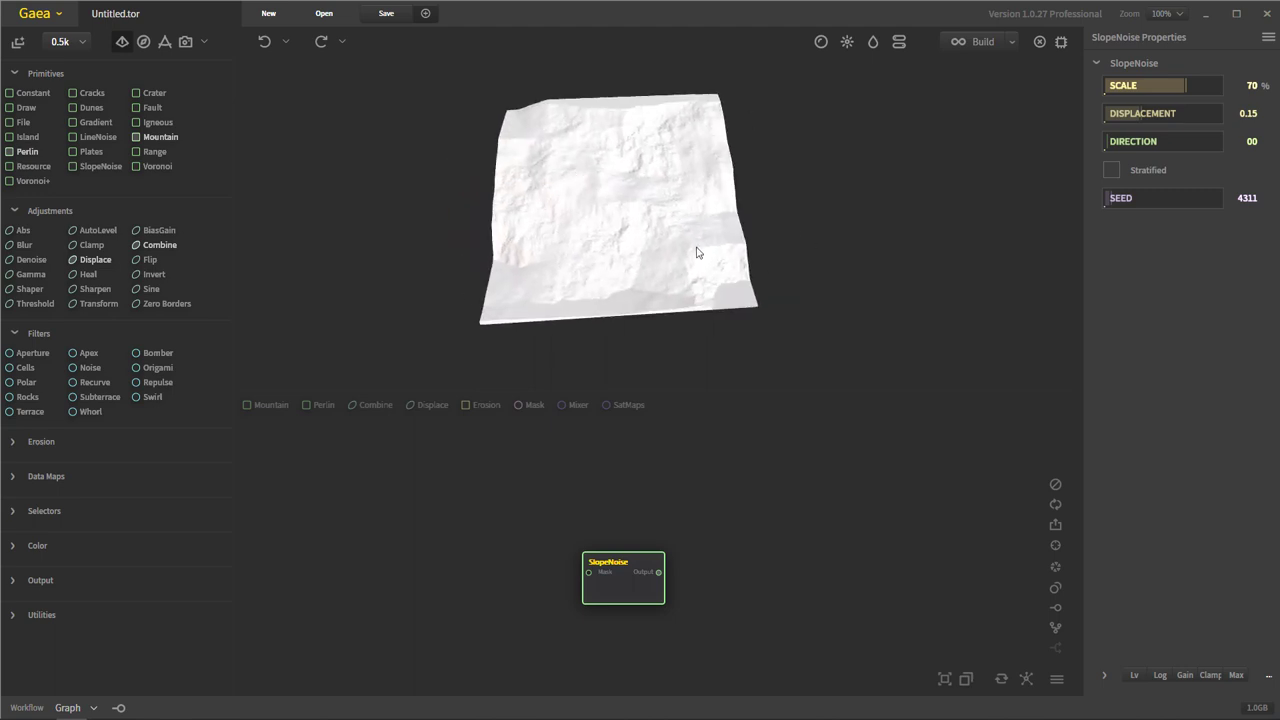
Enable Stratified on the SlopeNoise node and examine the terrain up close and from several angles.
left_click_drag(617, 320, 701, 187)
left_click(1112, 171)
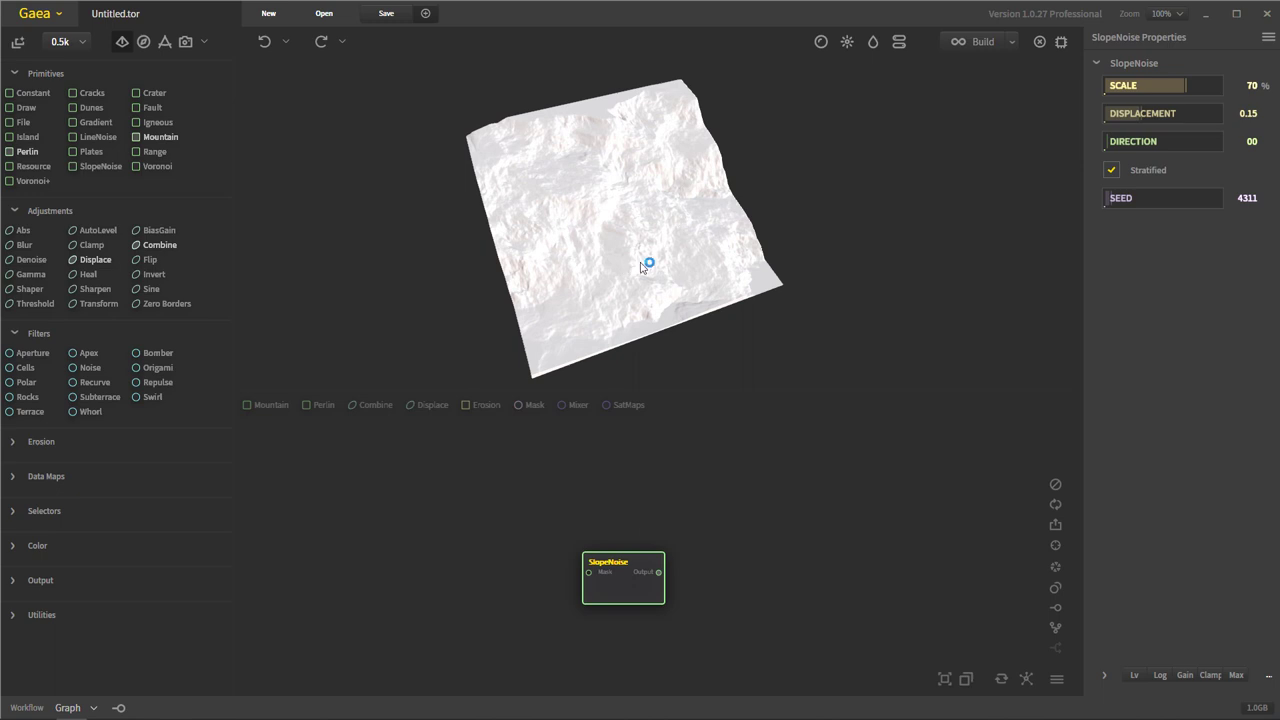
left_click_drag(641, 267, 614, 217)
scroll(614, 217, "up", 5)
scroll(614, 217, "down", 3)
left_click_drag(680, 242, 556, 164)
scroll(590, 210, "down", 3)
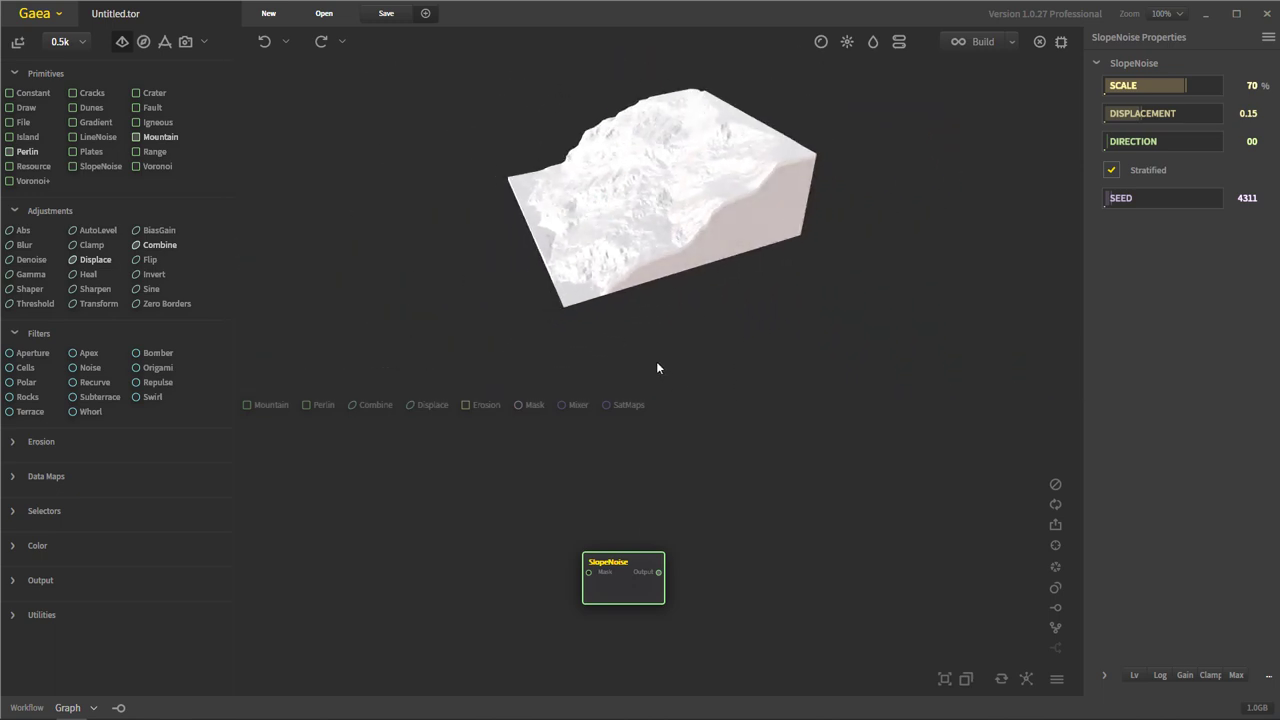
left_click_drag(657, 368, 657, 253)
scroll(662, 228, "up", 5)
scroll(660, 240, "down", 6)
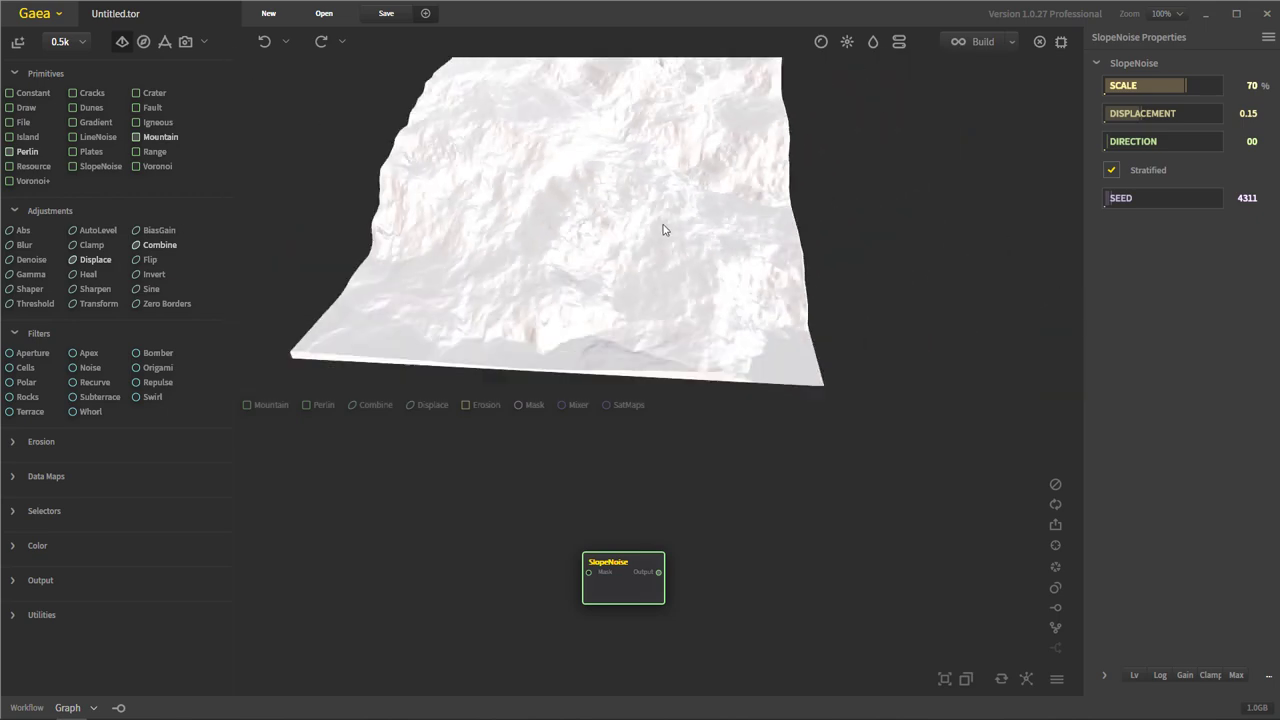
Set the SlopeNoise node's Displacement to 0.30 and Direction to 229, and examine the terrain from several angles.
left_click(1190, 122)
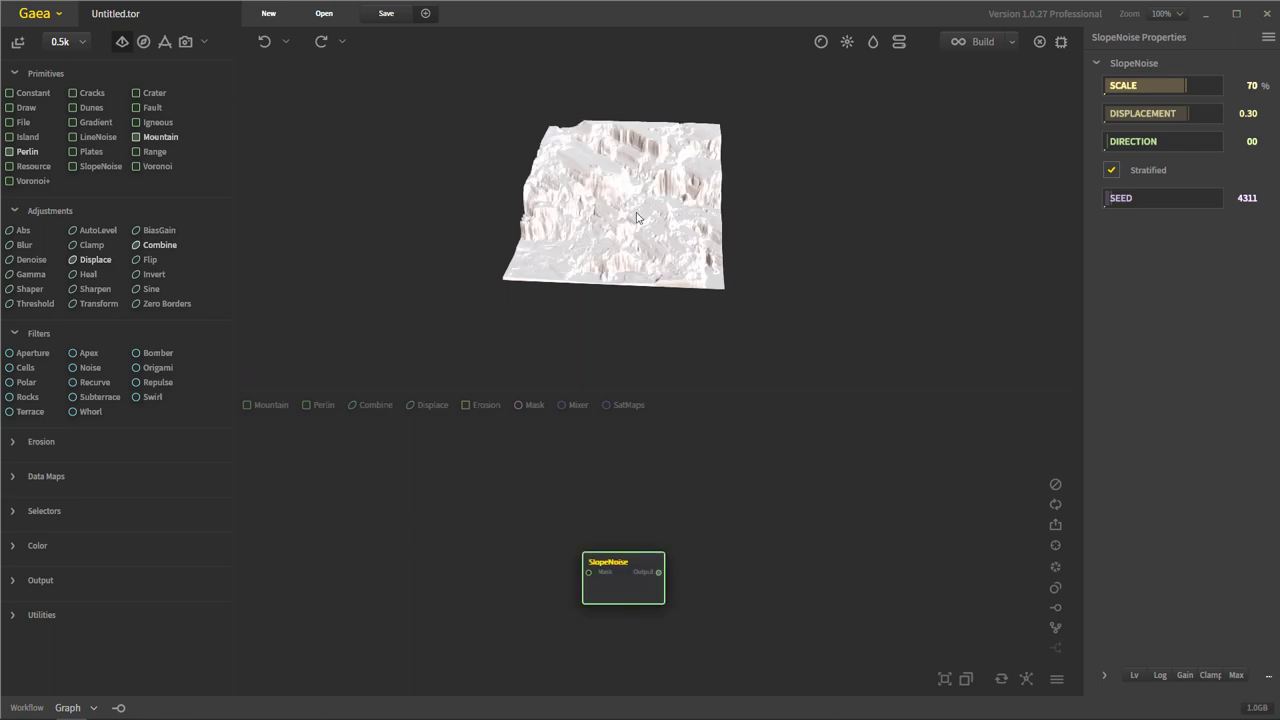
left_click_drag(589, 266, 722, 212)
left_click(1178, 141)
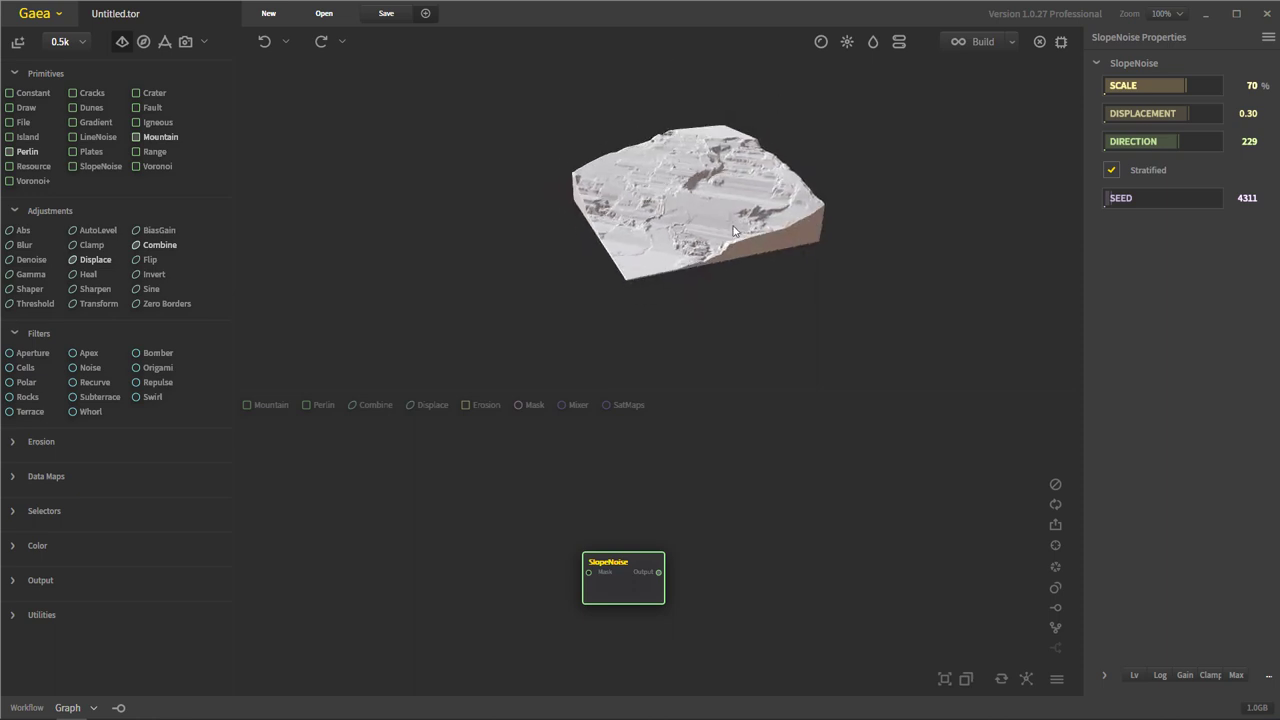
scroll(720, 215, "up", 5)
left_click_drag(737, 256, 713, 227)
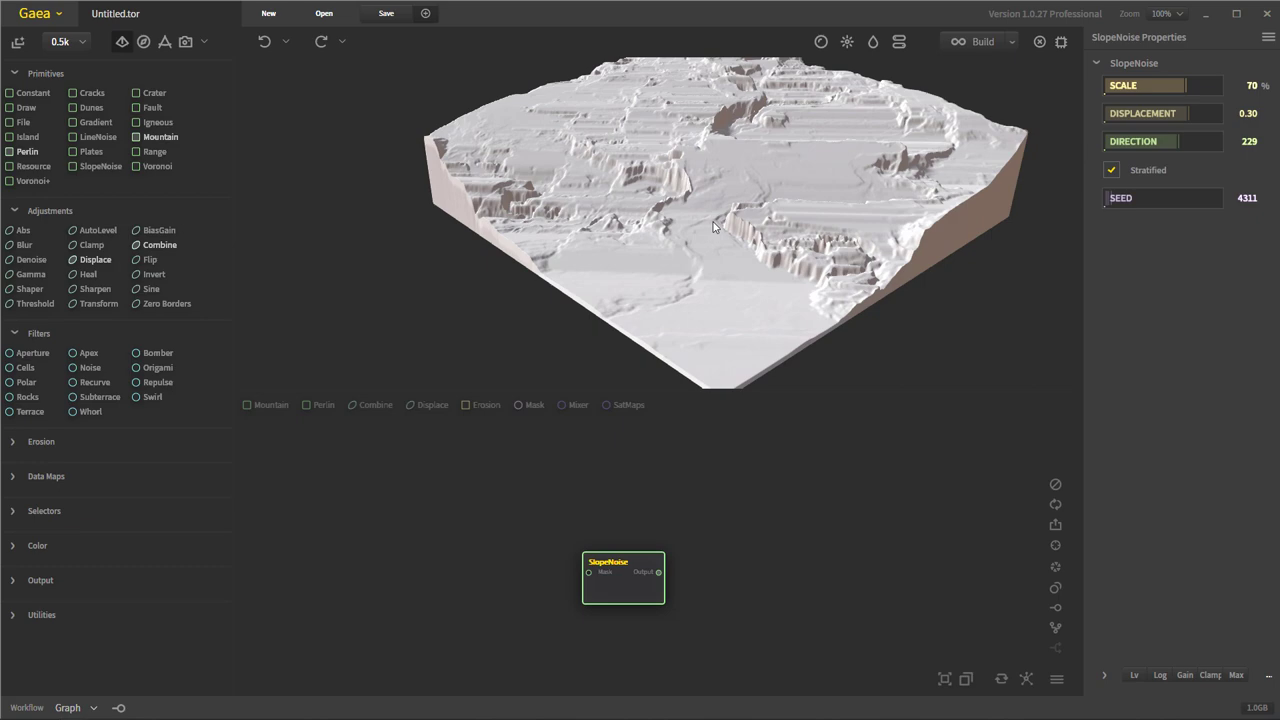
left_click_drag(880, 213, 834, 180)
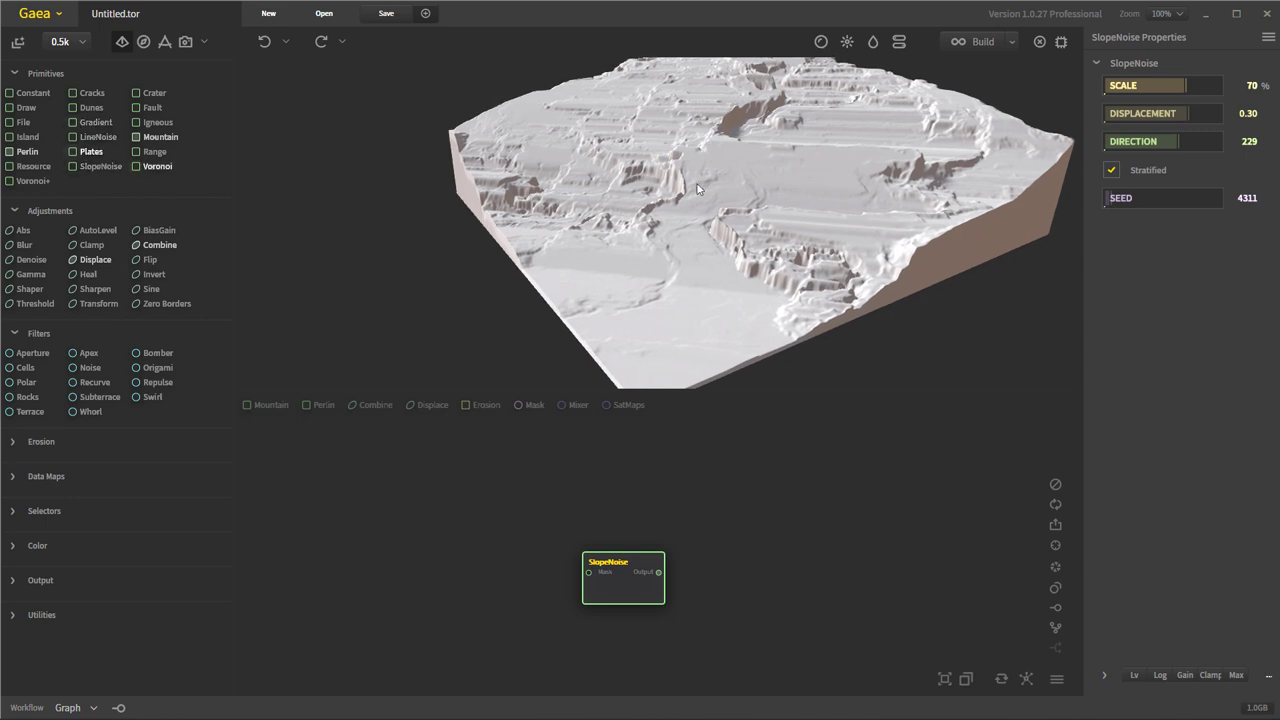
left_click_drag(740, 230, 830, 190)
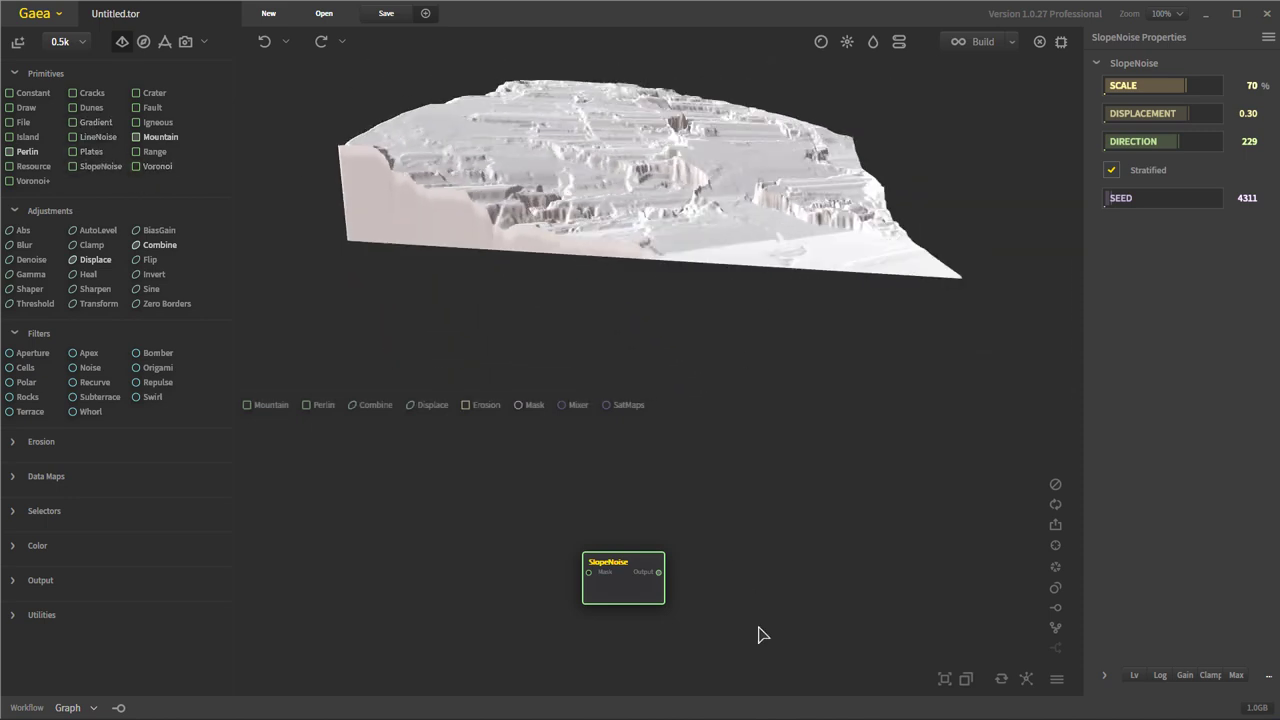
Replace the SlopeNoise node with a Crater primitive node and examine its terrain from several angles.
left_click_drag(757, 660, 476, 503)
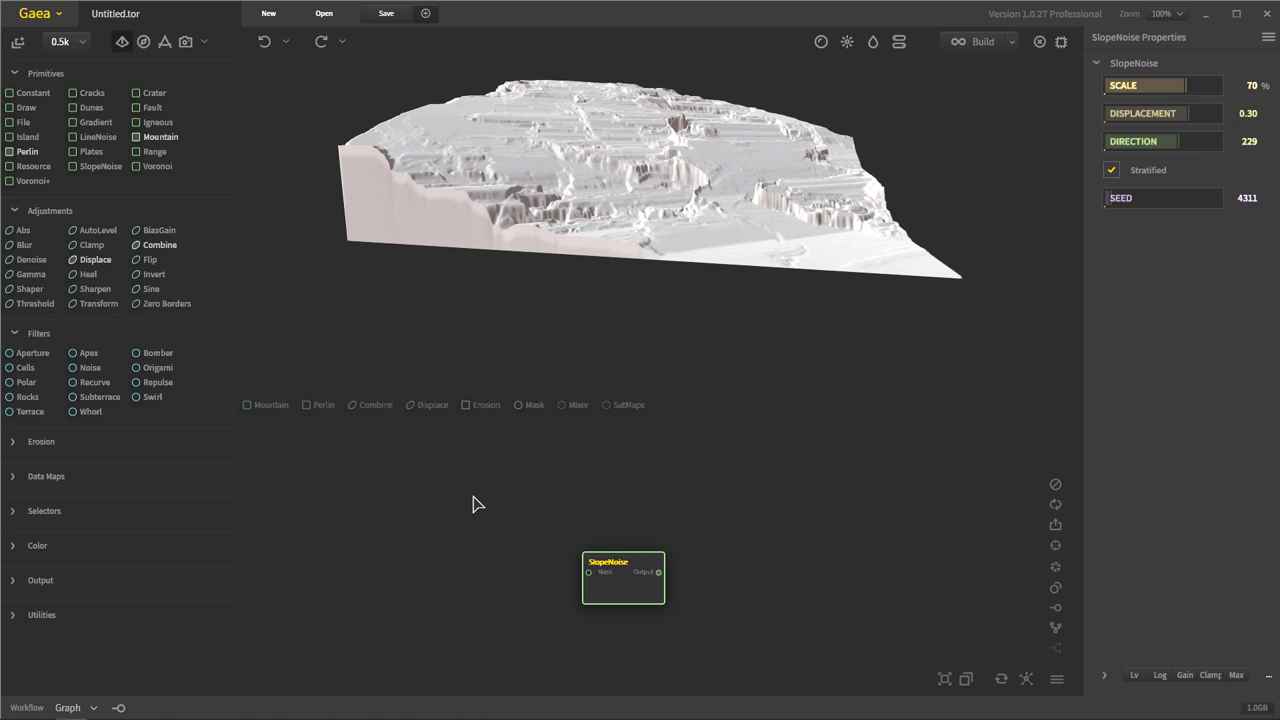
key("Delete")
left_click(910, 383)
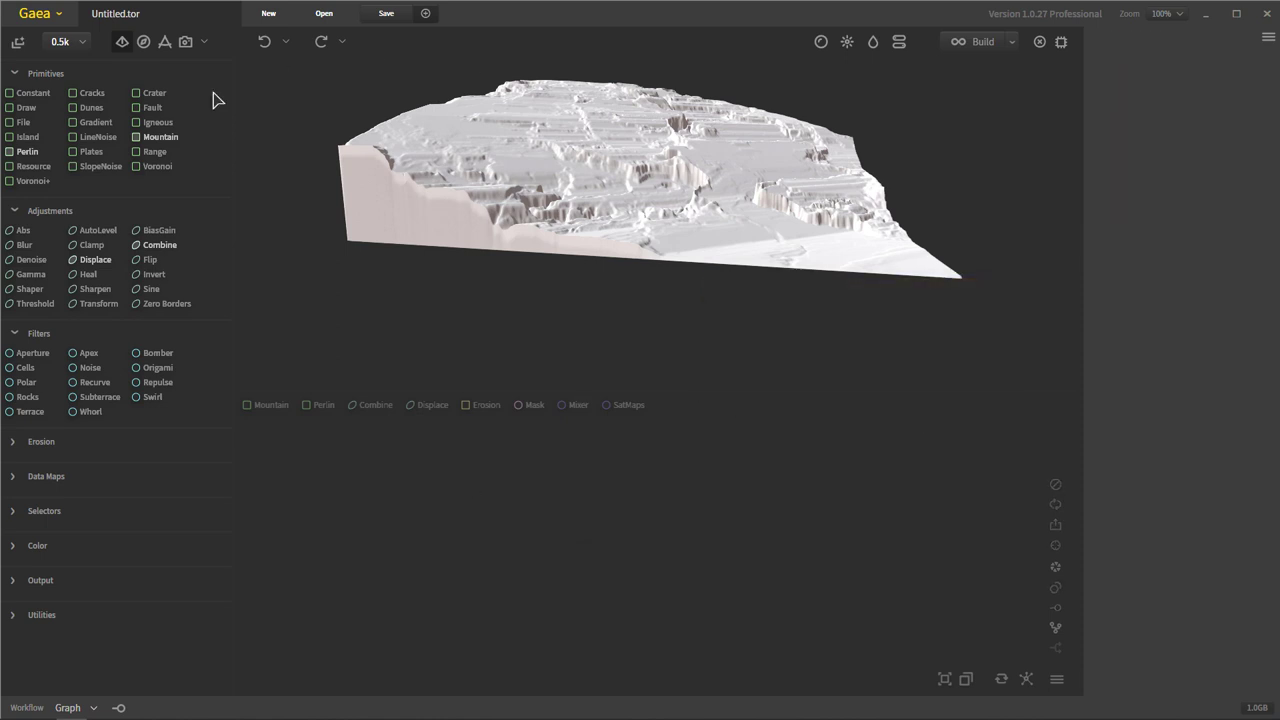
left_click_drag(626, 186, 770, 163)
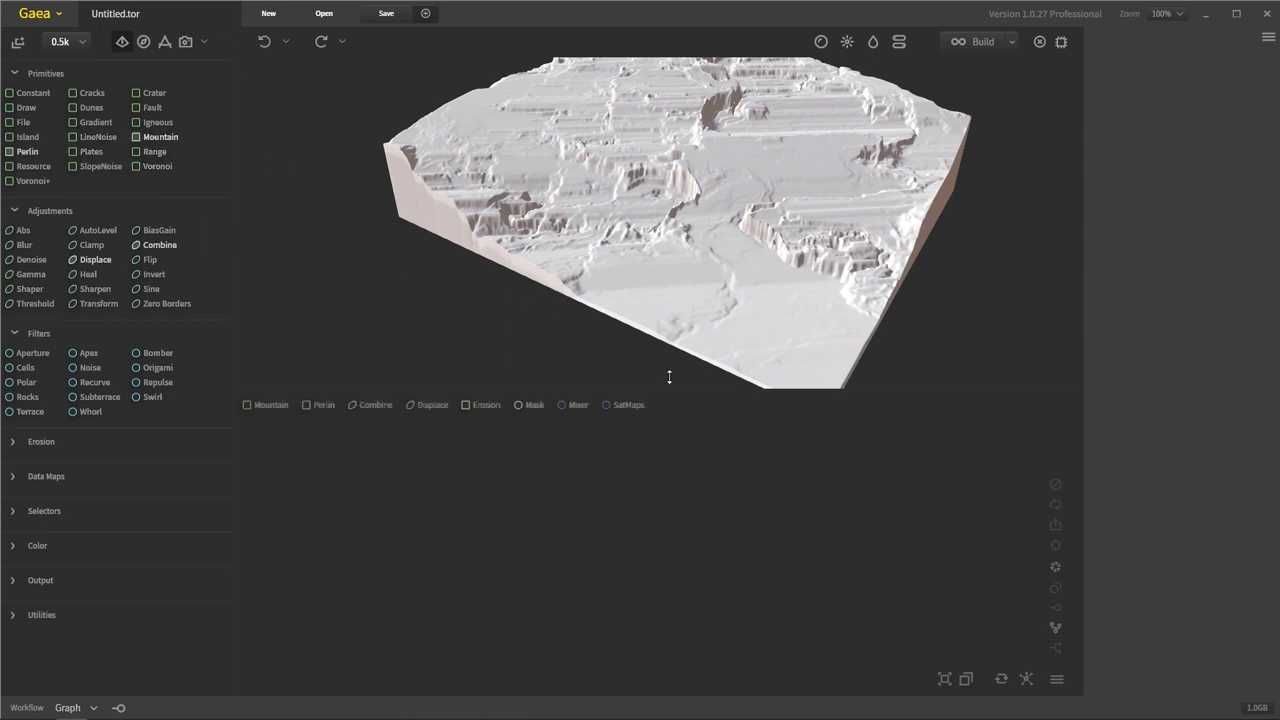
left_click_drag(154, 93, 594, 494)
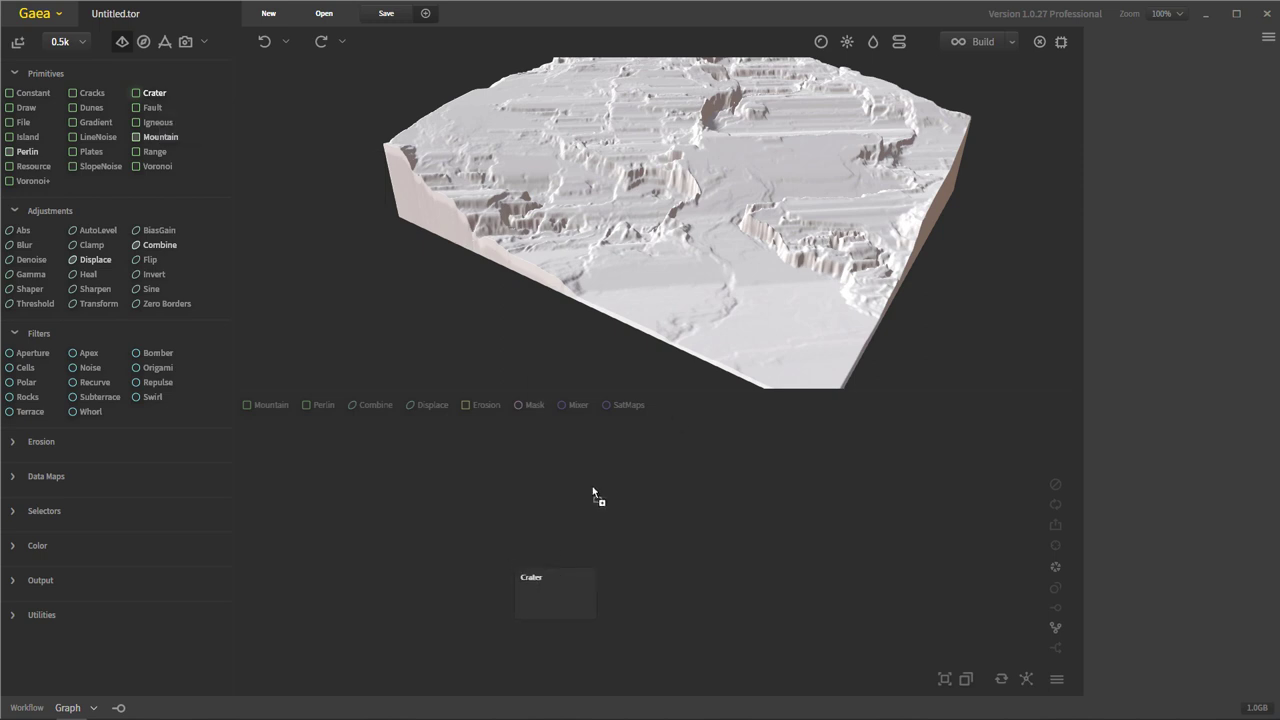
left_click_drag(715, 442, 727, 449)
mouse_move(608, 610)
left_mouse_down()
mouse_move(598, 584)
mouse_move(593, 599)
left_mouse_up()
left_click_drag(612, 170, 846, 126)
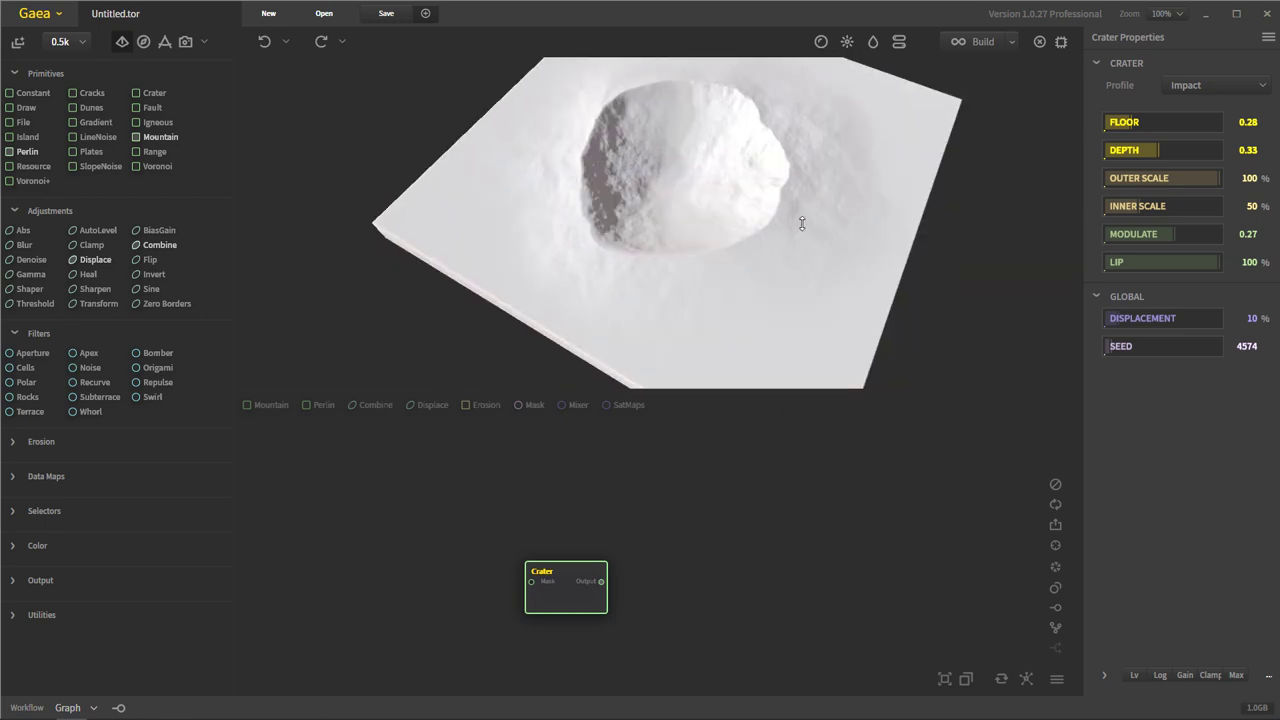
left_click_drag(802, 223, 880, 440)
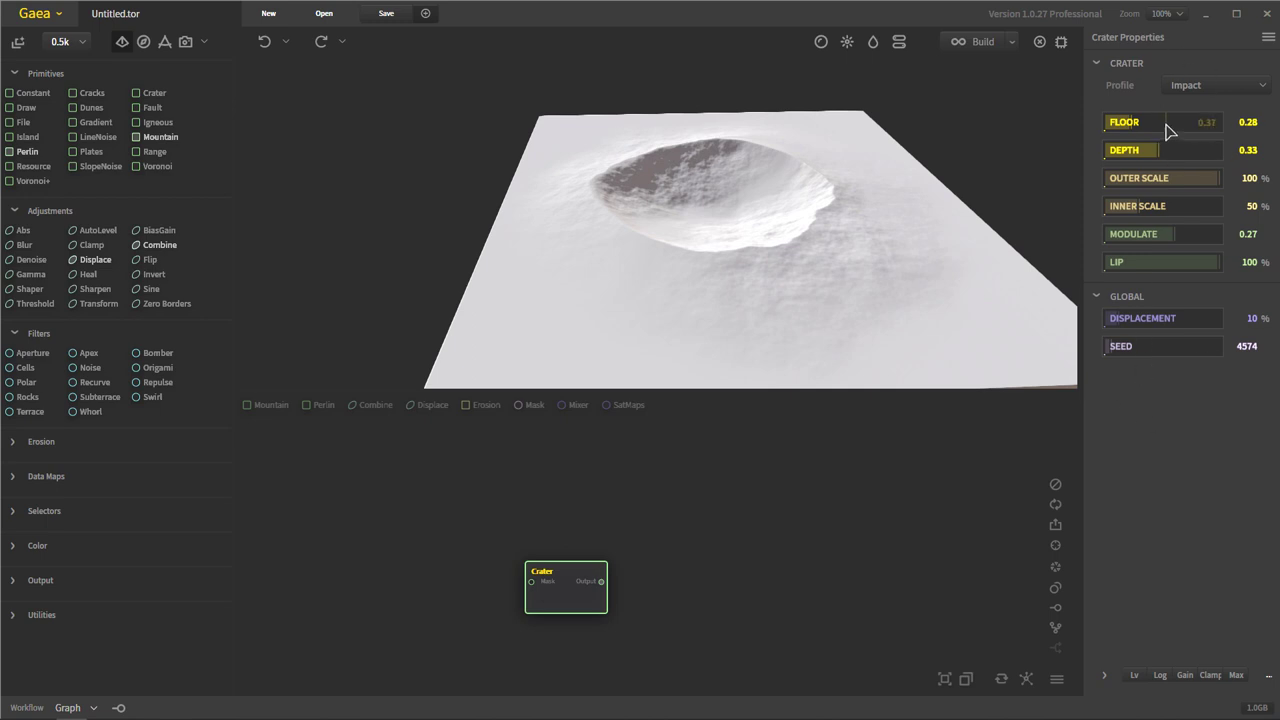
Preview the Crater node's Volcanic profile and switch it back to Impact, examining both terrain shapes.
left_click(1214, 85)
left_click(1218, 110)
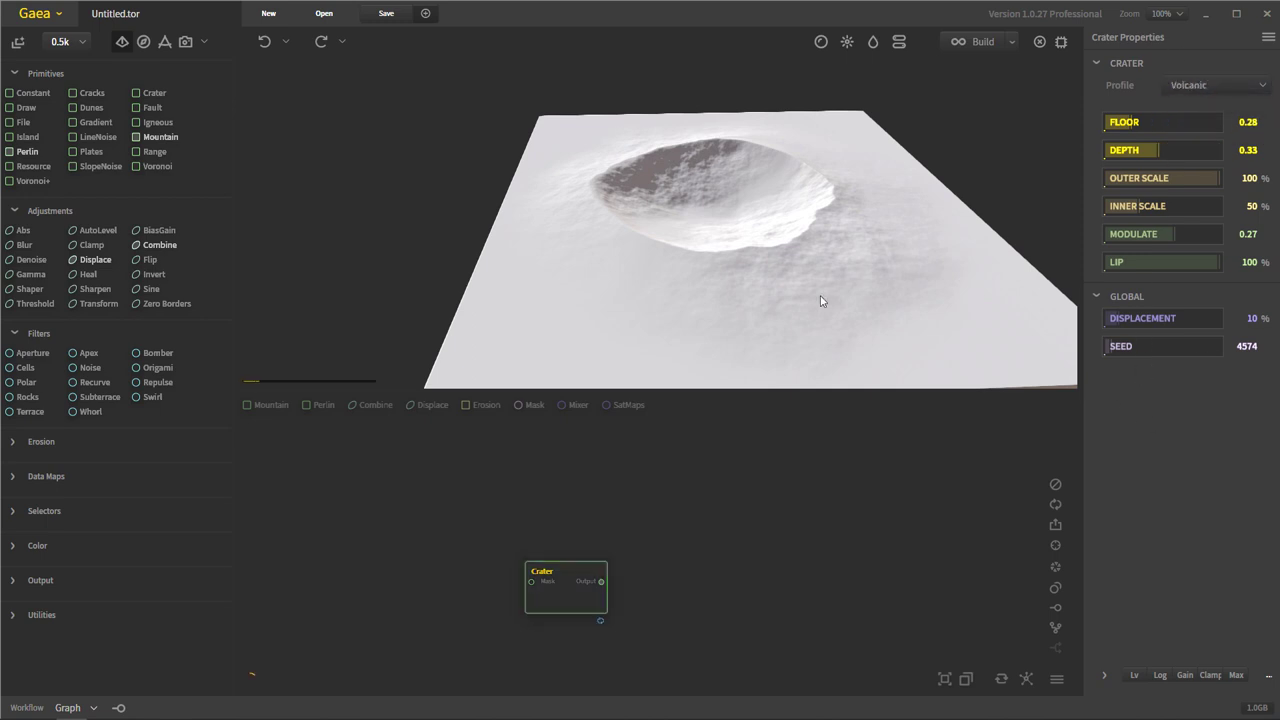
mouse_move(737, 217)
left_mouse_down()
mouse_move(797, 308)
mouse_move(952, 166)
mouse_move(826, 271)
mouse_move(721, 225)
left_mouse_up()
left_click_drag(811, 229, 755, 233)
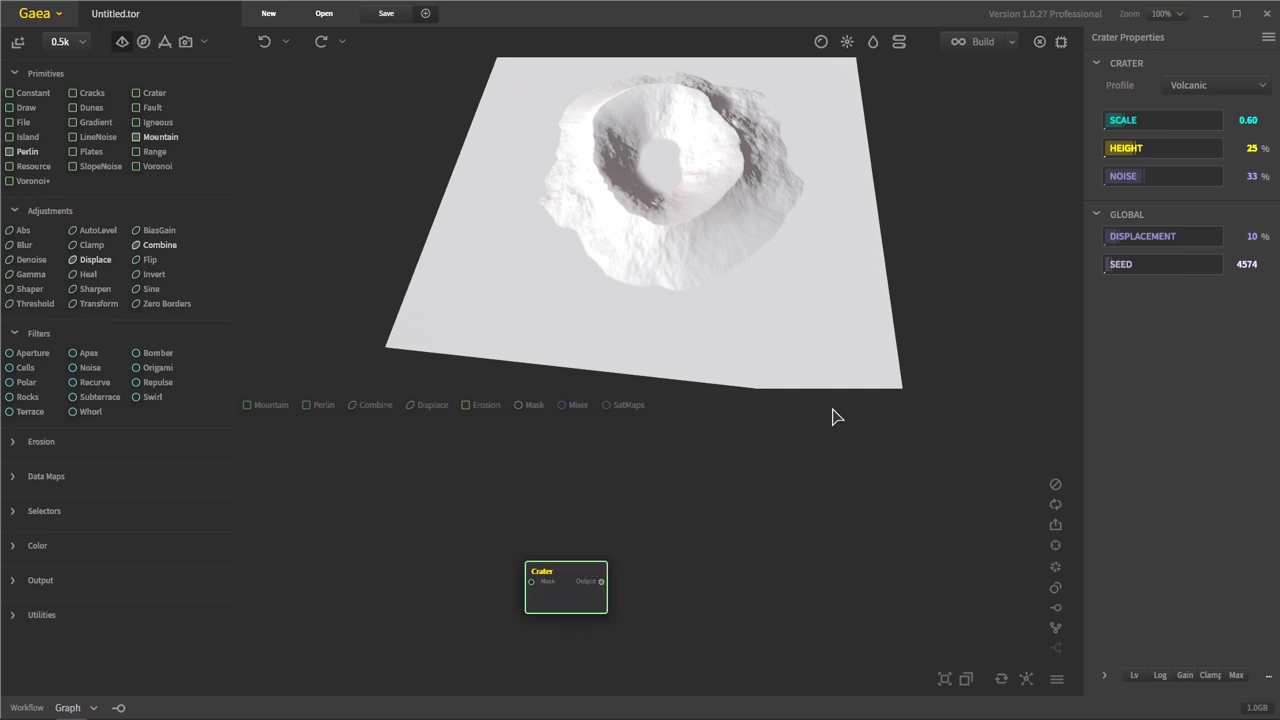
left_click(1228, 84)
left_click(1228, 107)
left_click(1215, 85)
left_click(1210, 118)
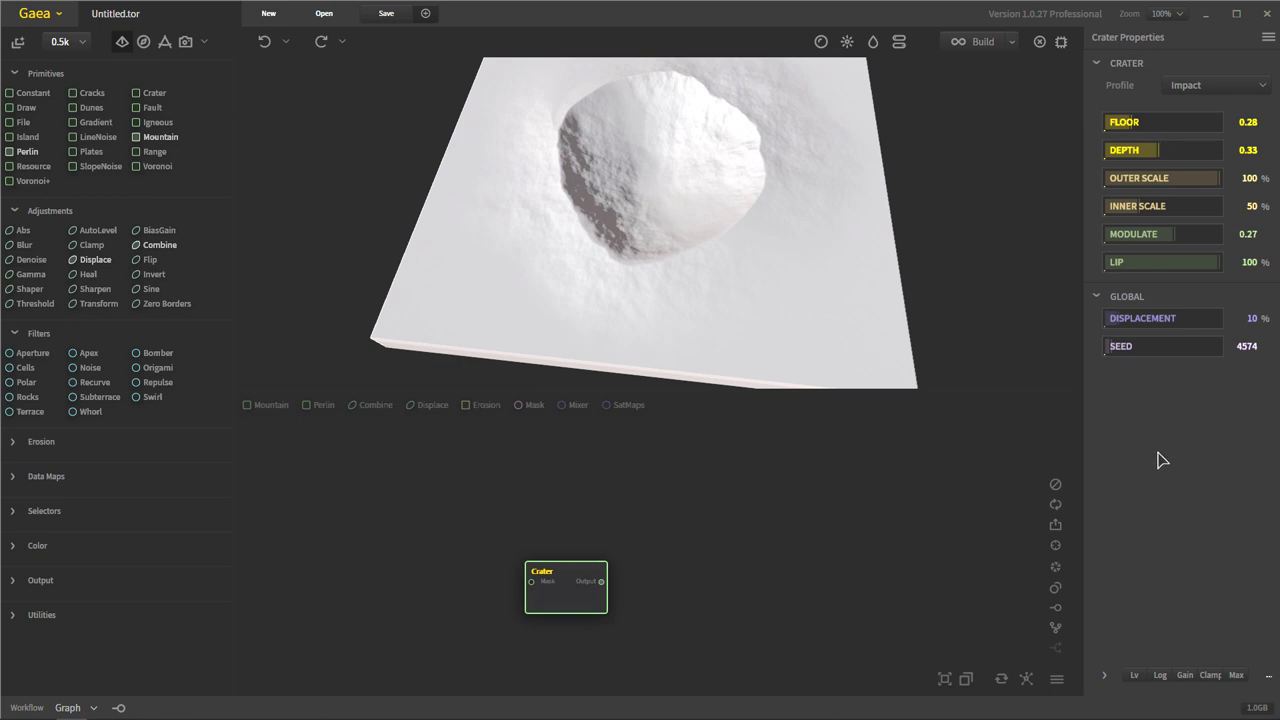
left_click_drag(620, 250, 551, 279)
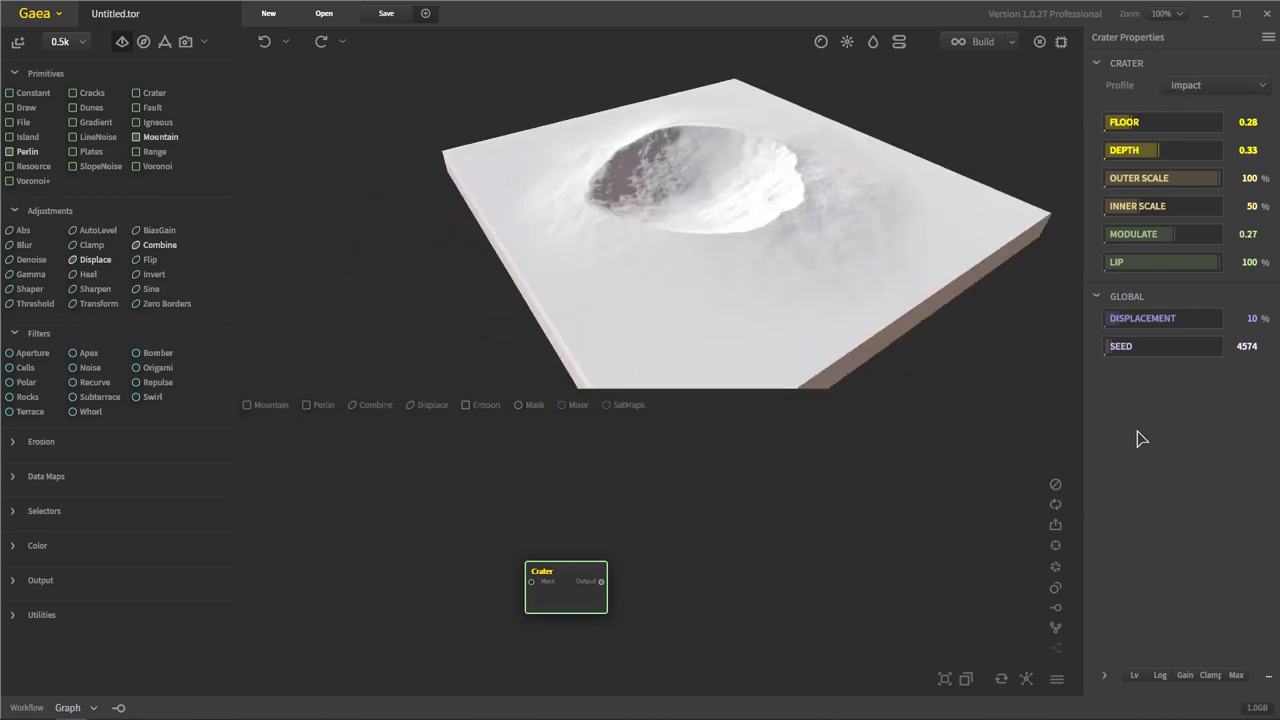
left_click_drag(731, 265, 837, 263)
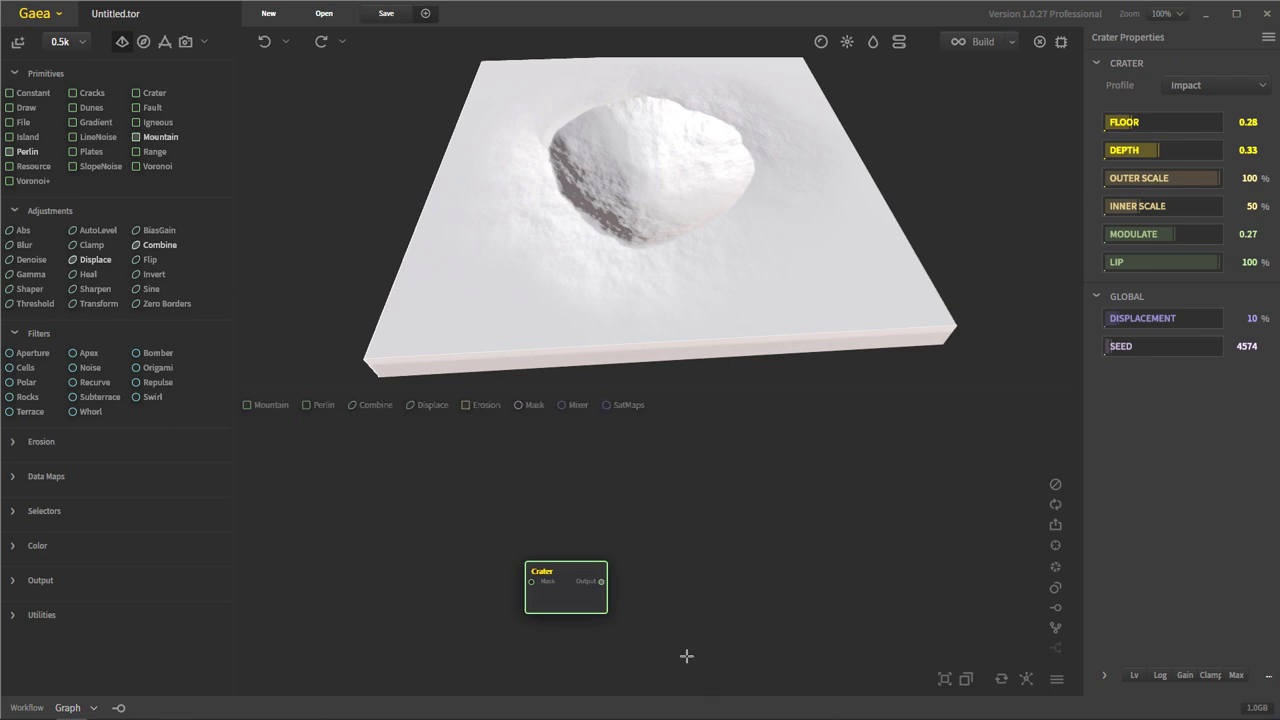
Replace the Crater node with a Fault primitive node and examine its terrain from several angles.
key("Delete")
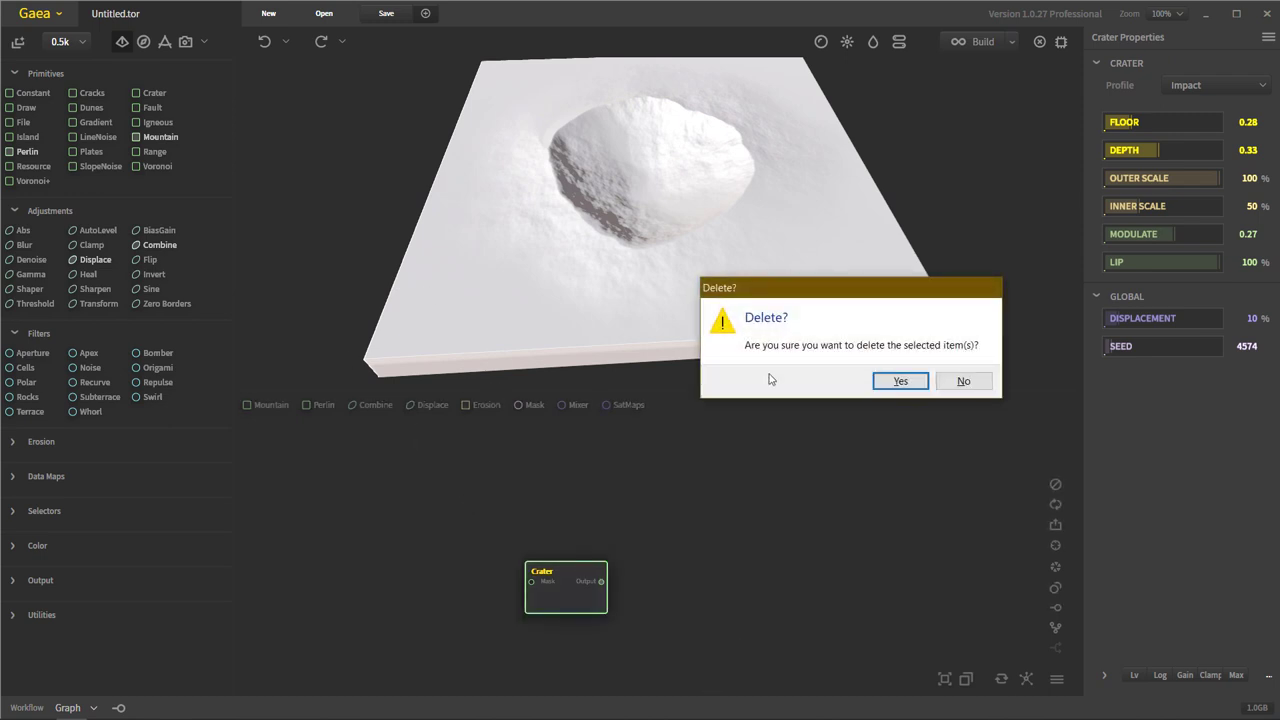
left_click(962, 381)
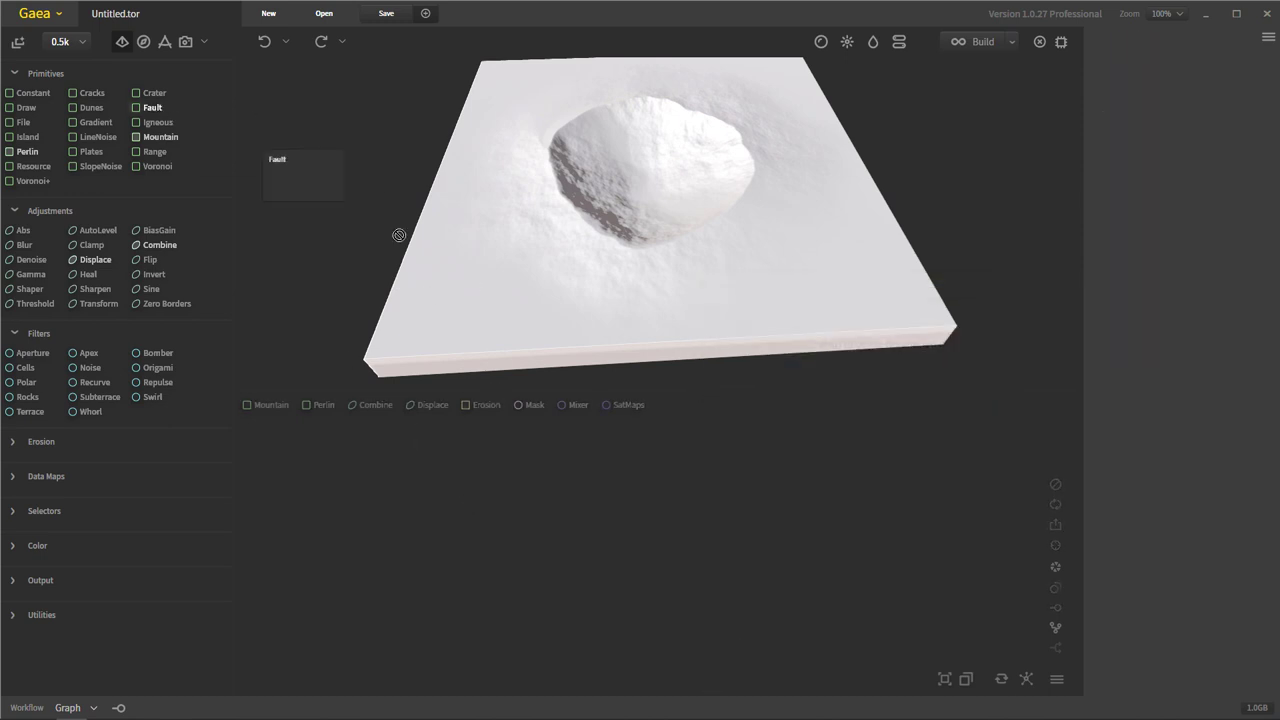
left_click_drag(398, 234, 464, 532)
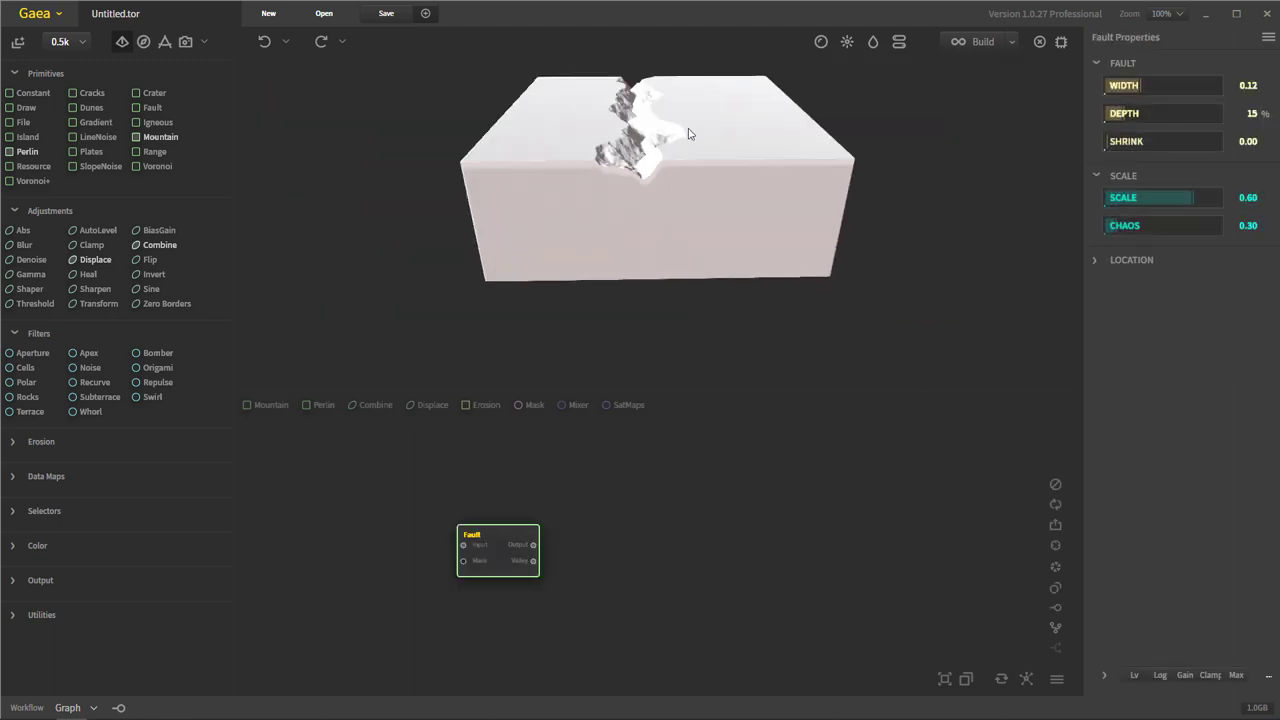
left_click_drag(688, 130, 722, 98)
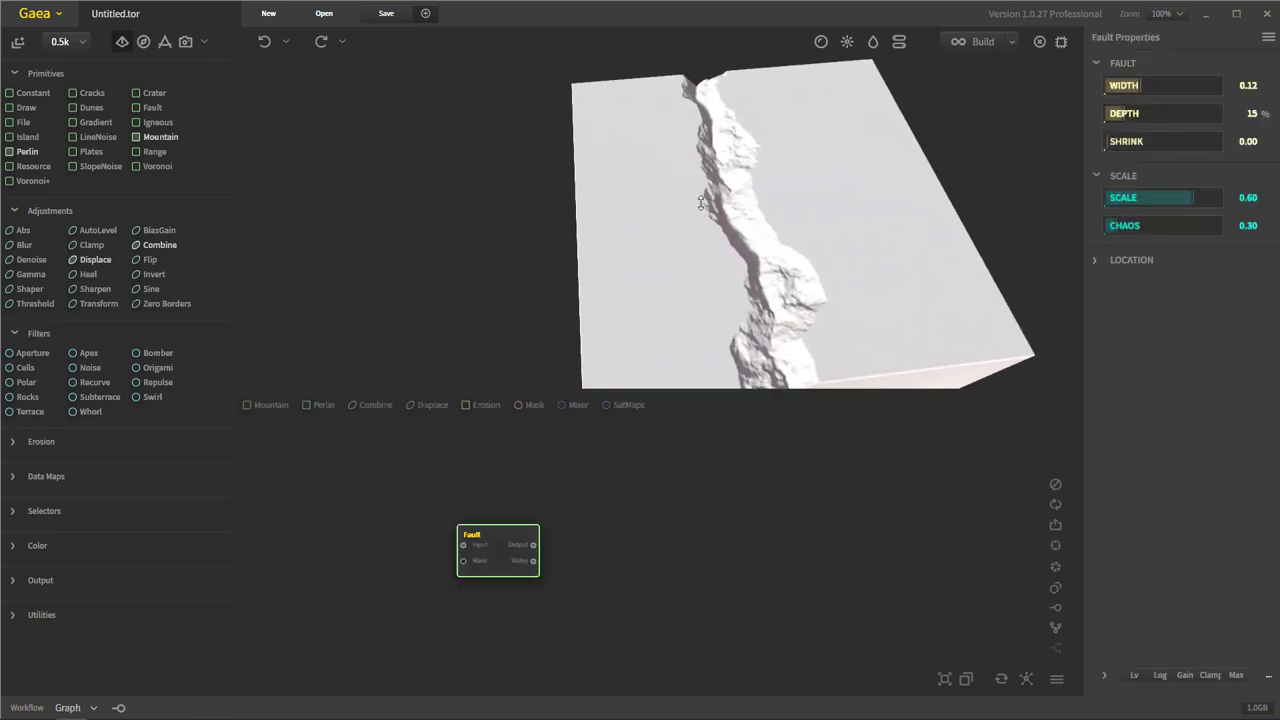
scroll(715, 180, "down", 4)
left_click_drag(708, 258, 851, 238)
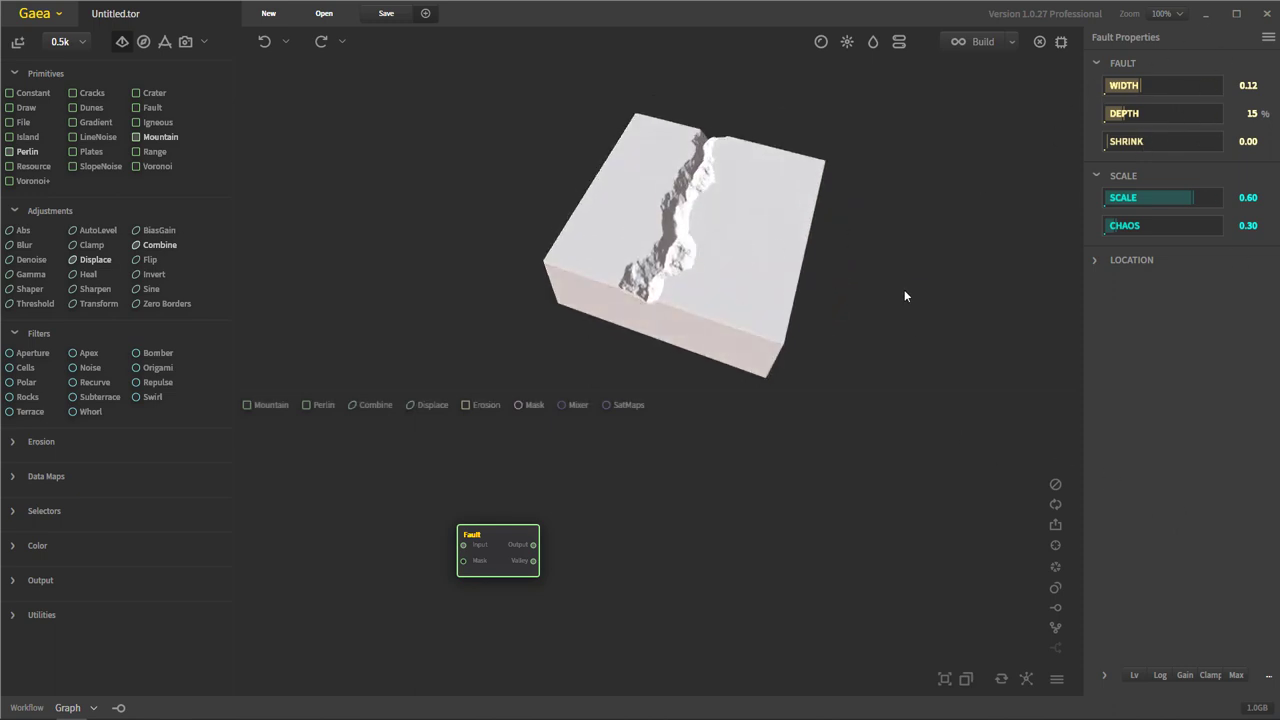
Set the Fault node's Width to 0.22, Depth to 59% and Shrink to 0.11, examining the crack's shape.
left_click_drag(1155, 80, 1172, 114)
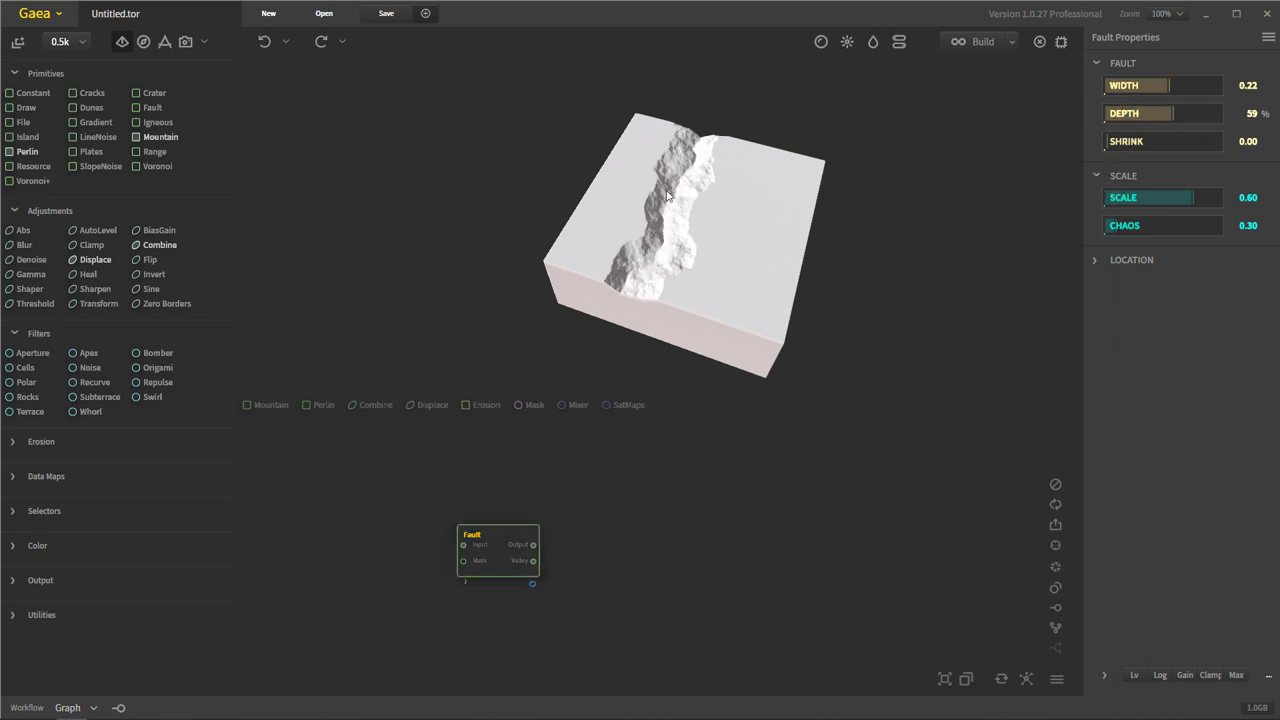
left_click_drag(637, 288, 669, 172)
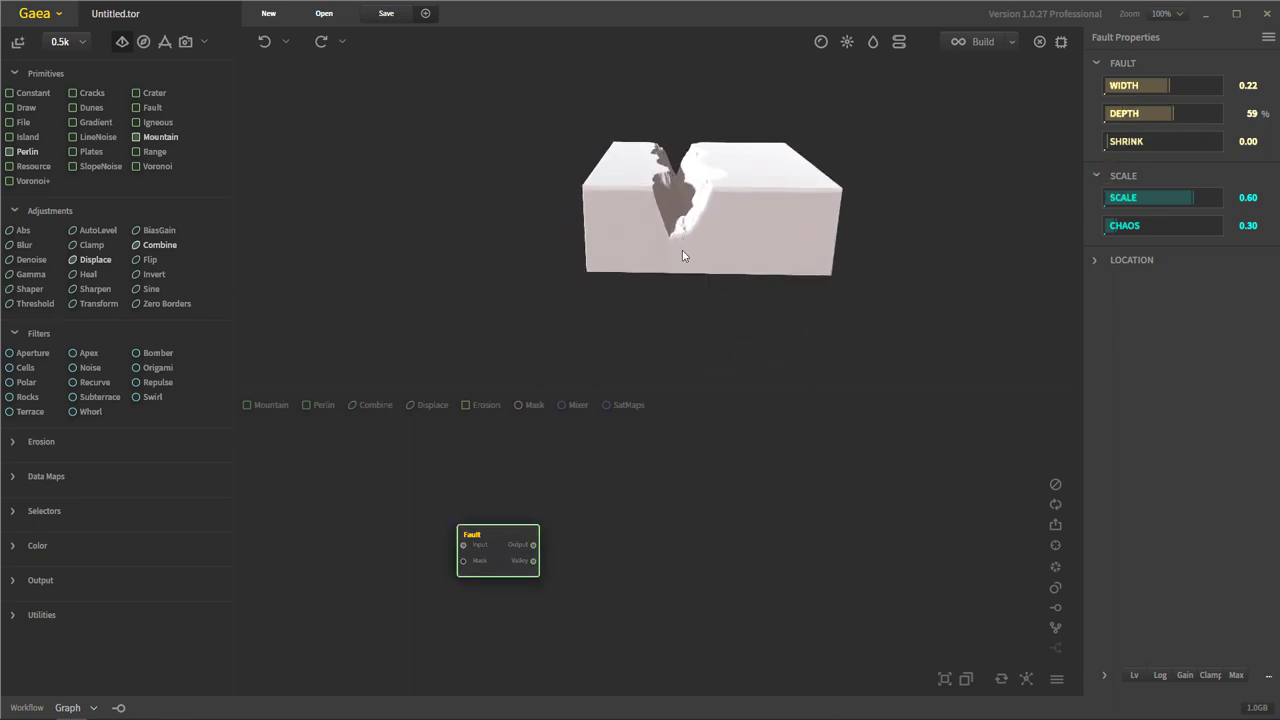
left_click_drag(1163, 145, 1176, 146)
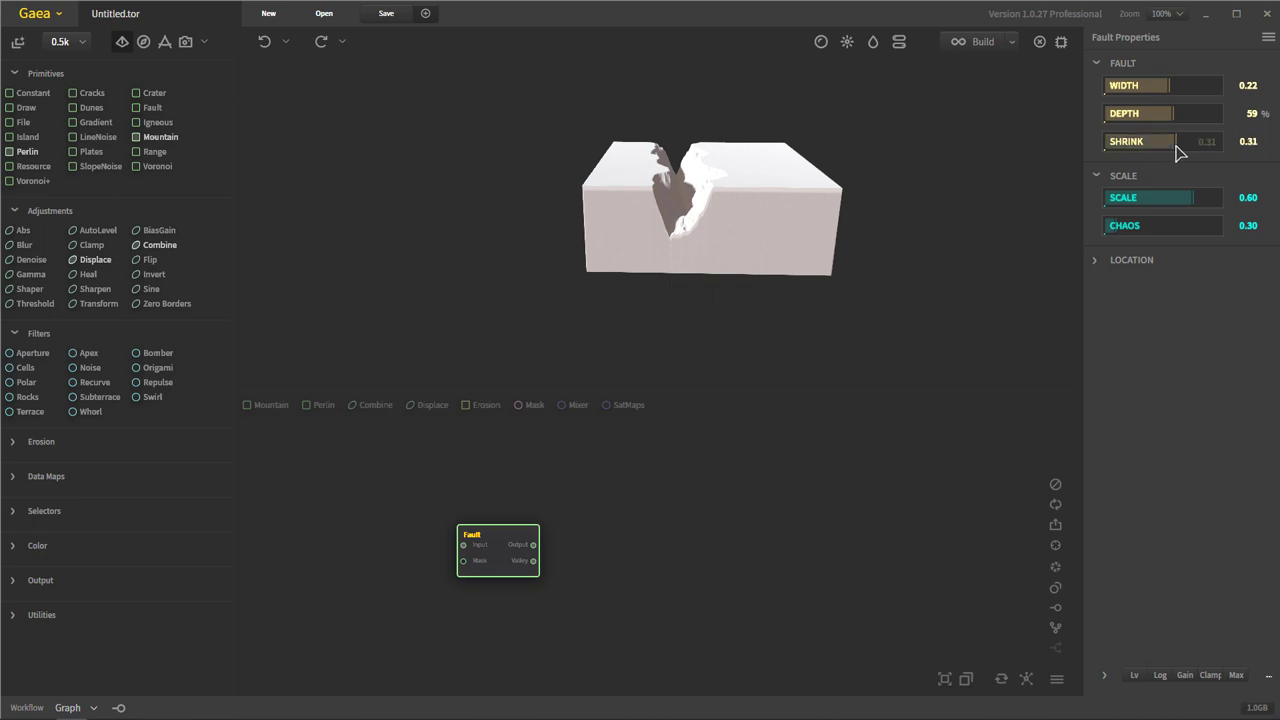
left_click_drag(697, 258, 668, 146)
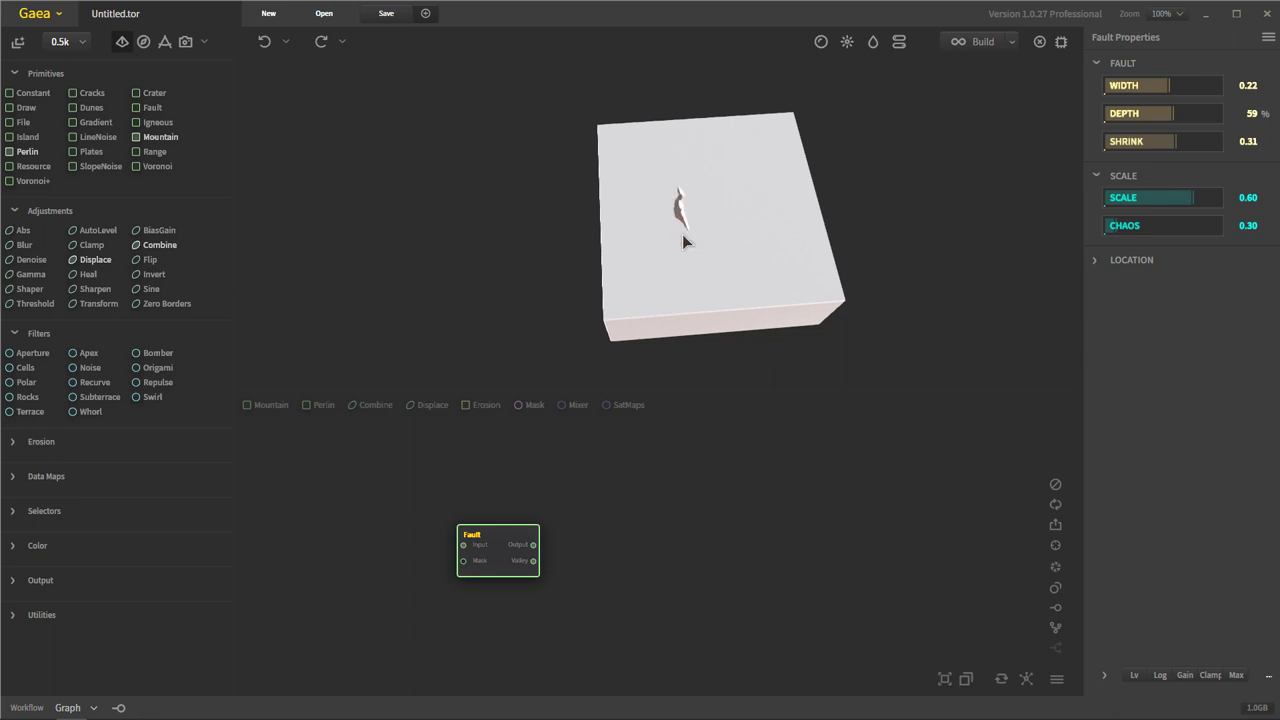
left_click(1141, 143)
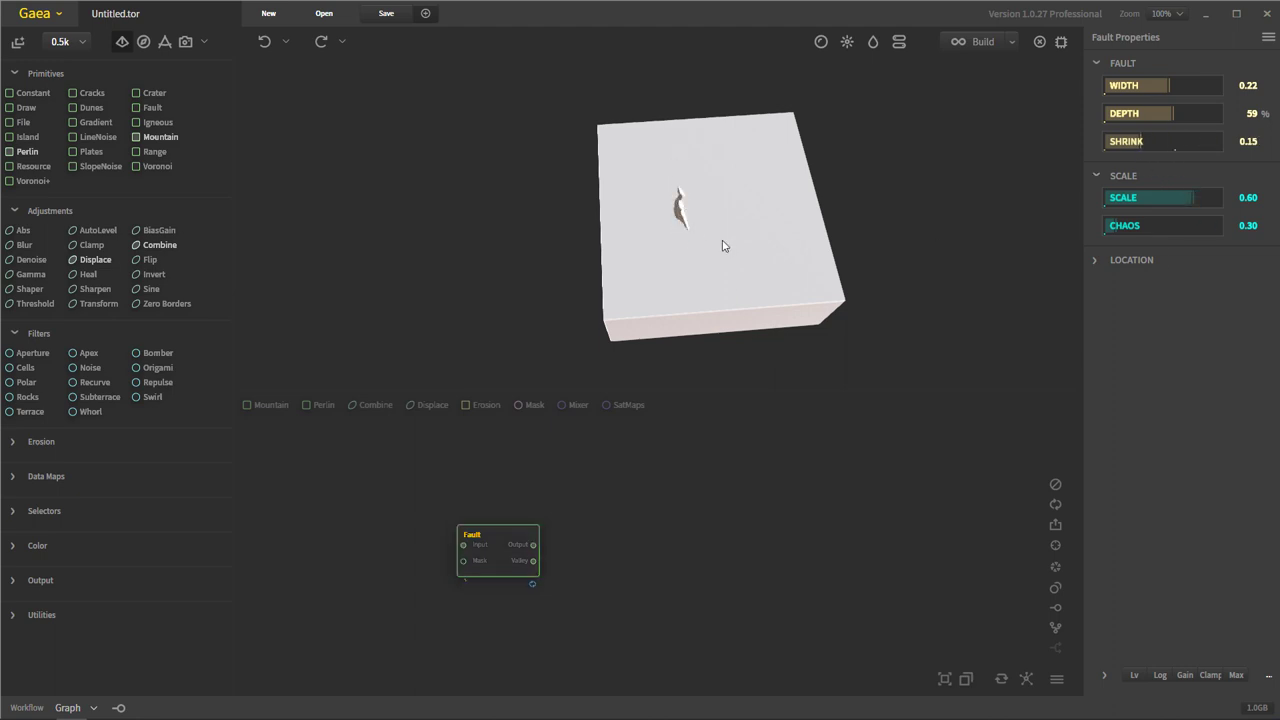
left_click(1133, 144)
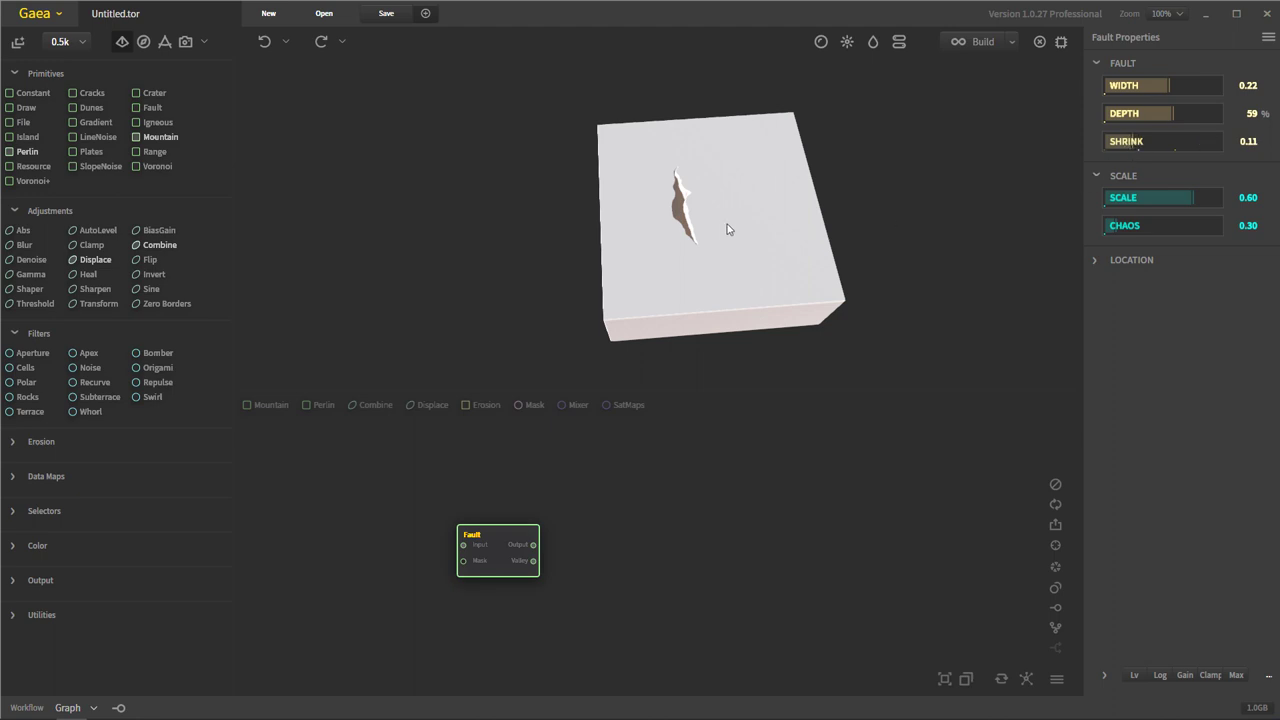
left_click_drag(686, 237, 809, 235)
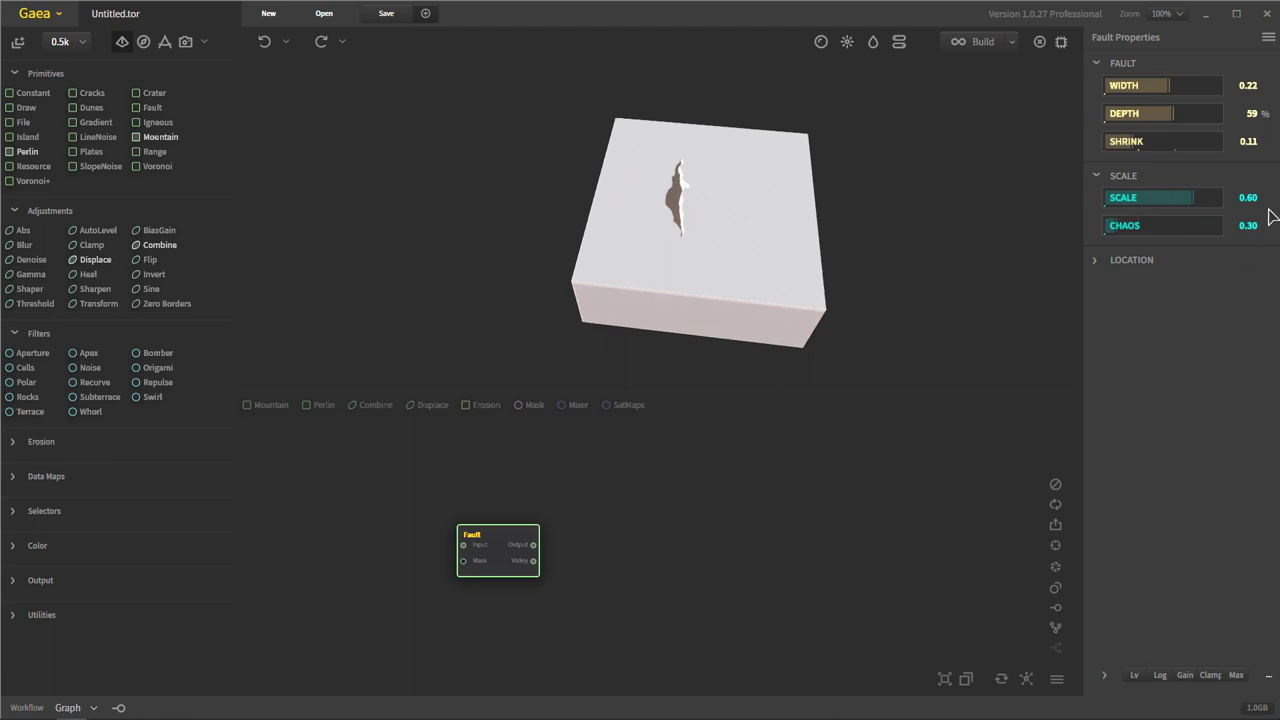
Set the Fault node's Scale to 0.71 and Chaos to 0.25, and expand its Location settings.
left_click(1213, 198)
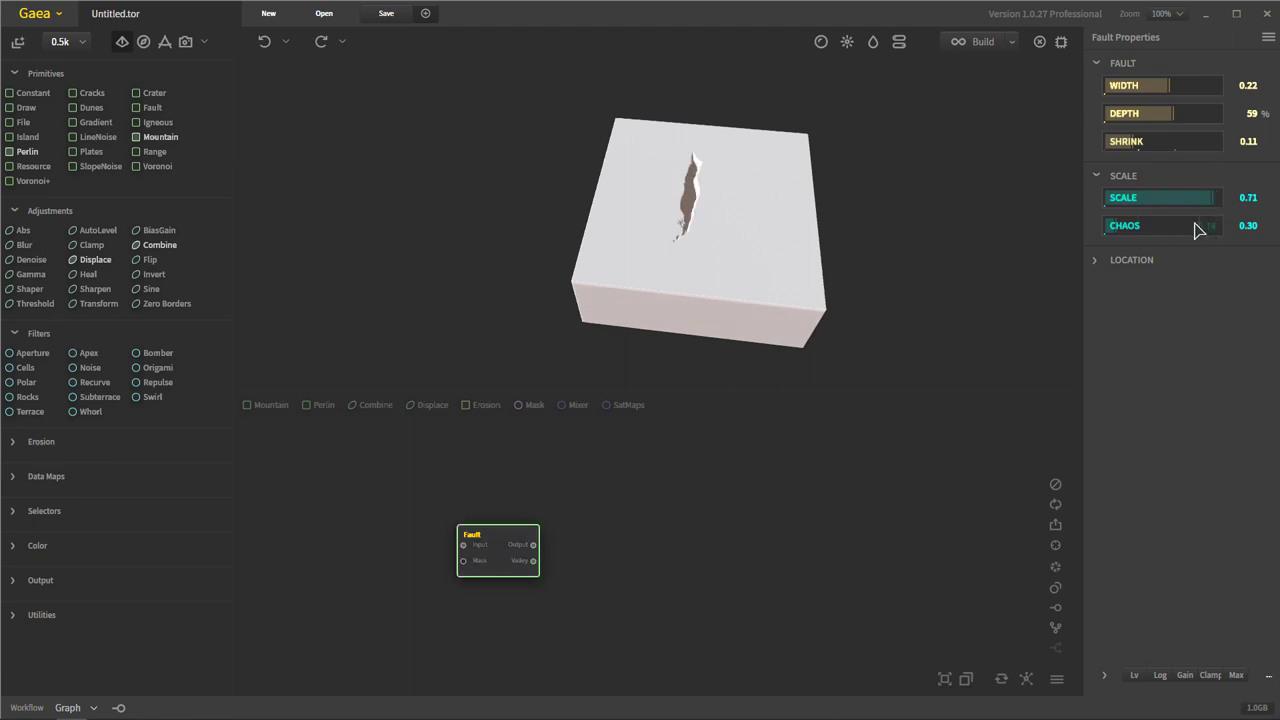
left_click(1160, 228)
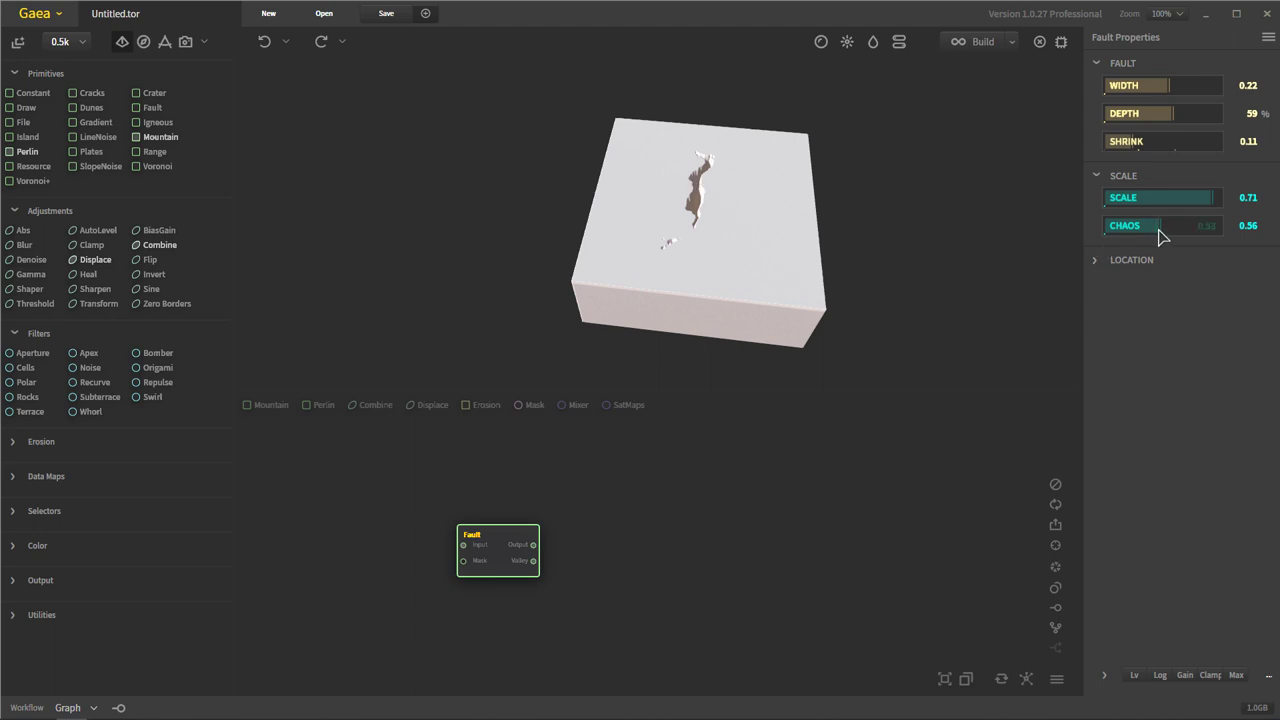
left_click_drag(1124, 227, 1088, 237)
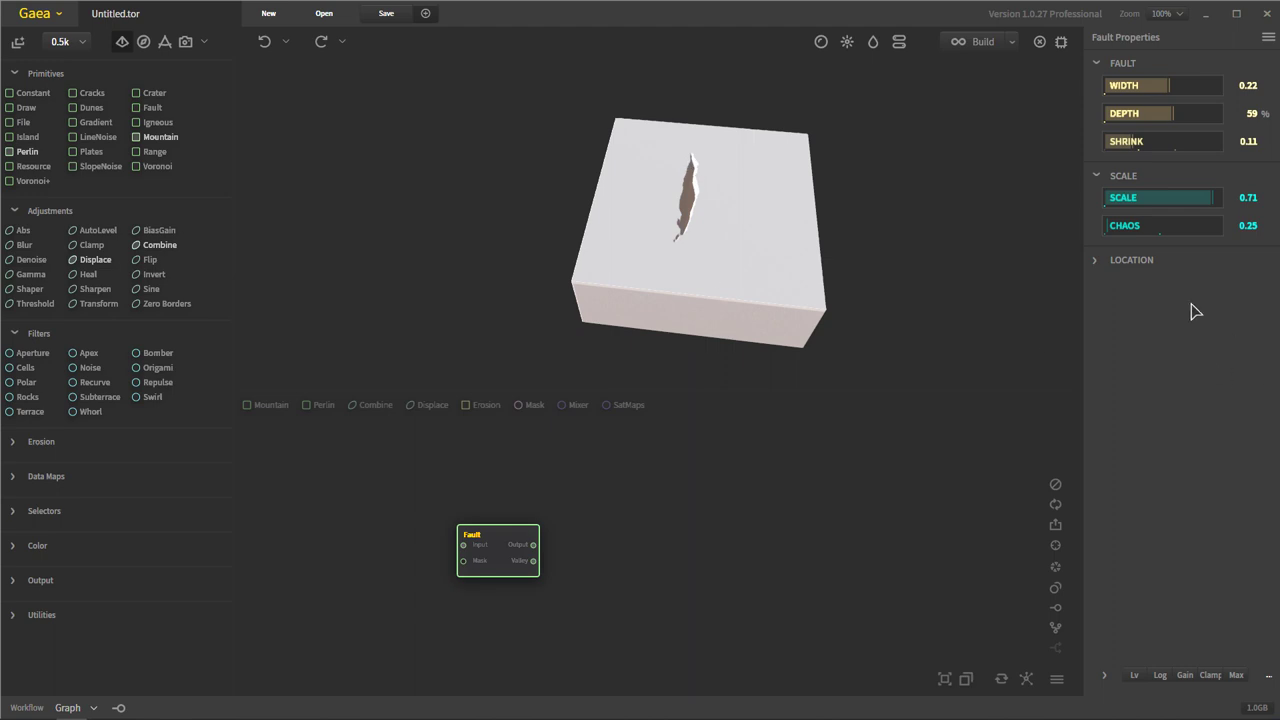
left_click(1096, 260)
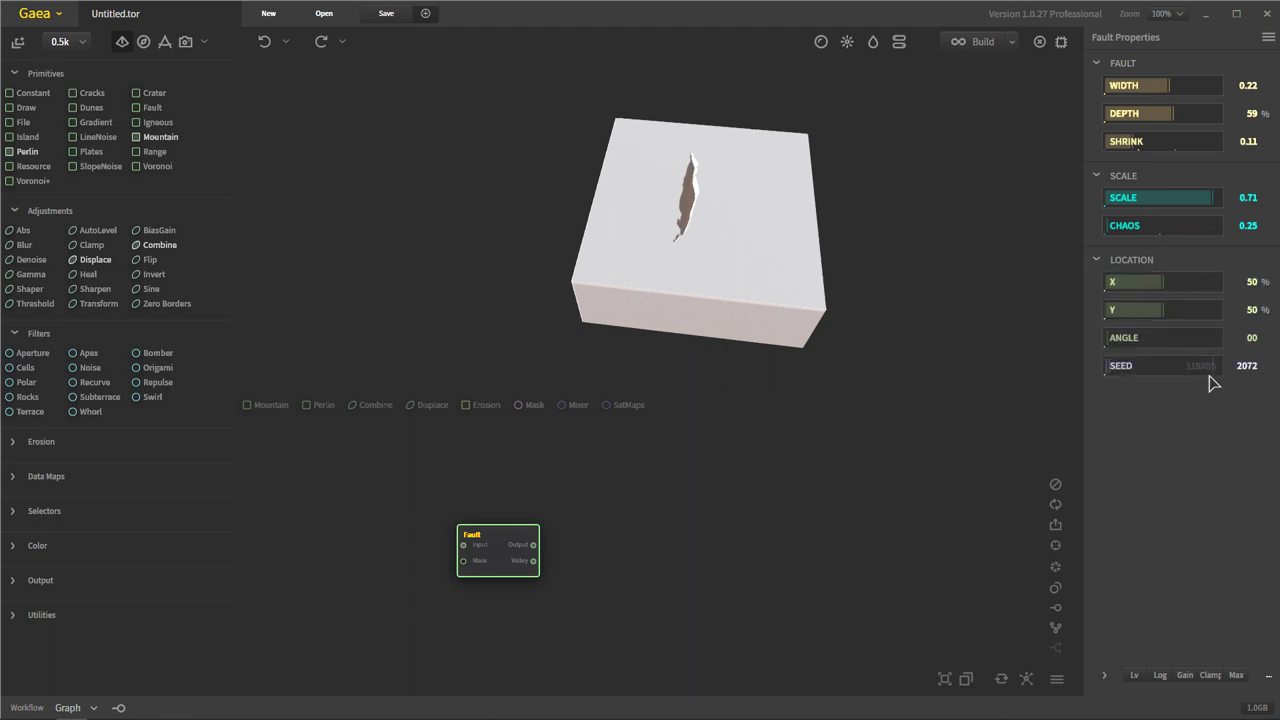
Set the Fault node's Angle to 286 and Seed to 32518, examining the rotated crack.
left_click(1167, 341)
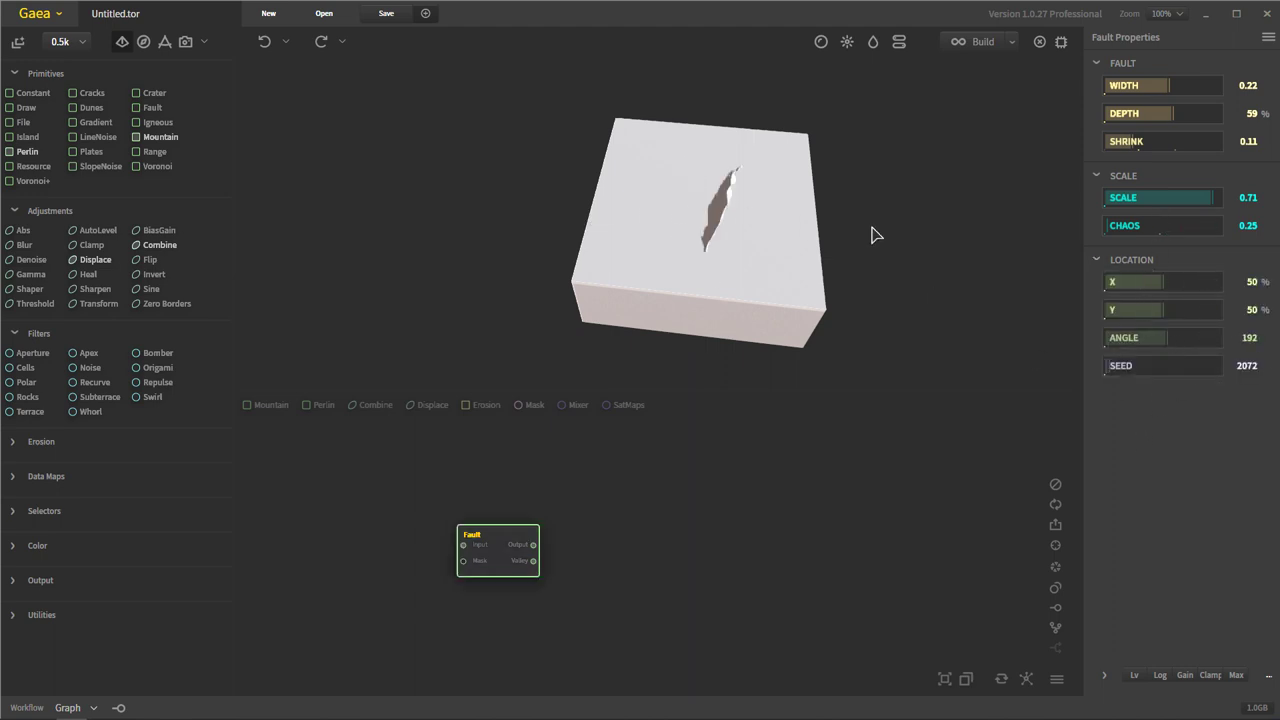
left_click(1194, 338)
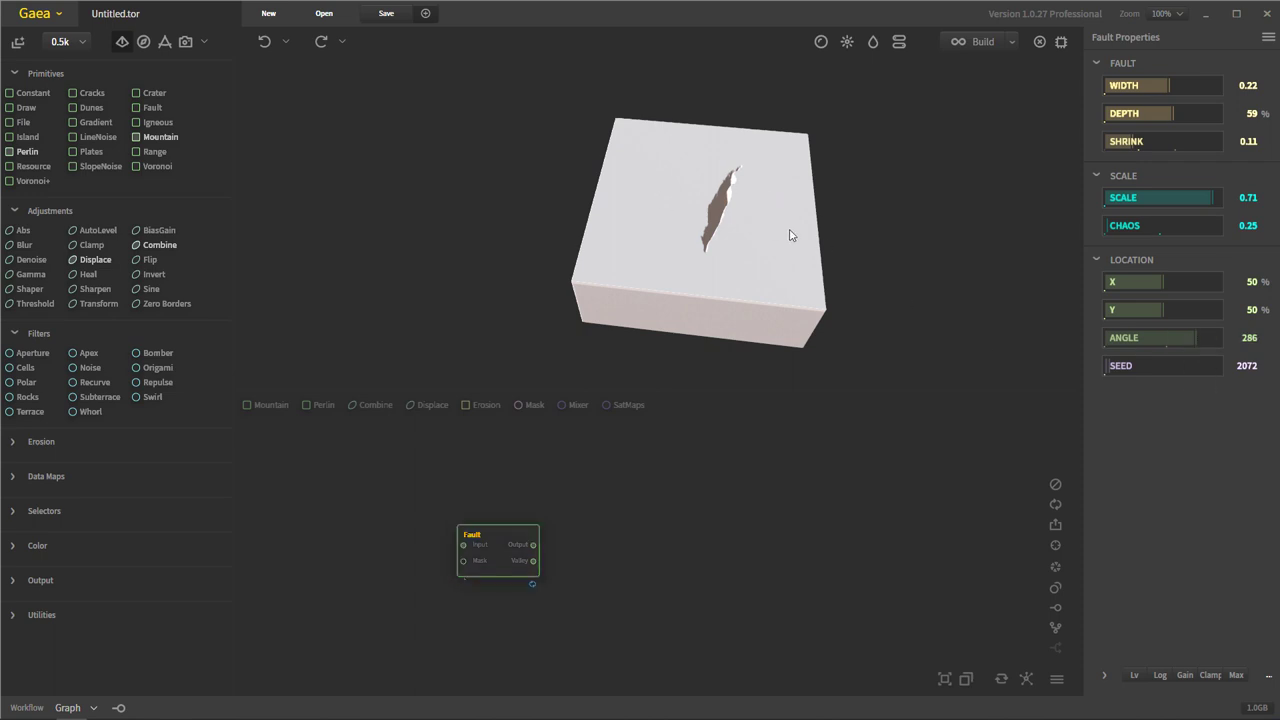
left_click(1125, 366)
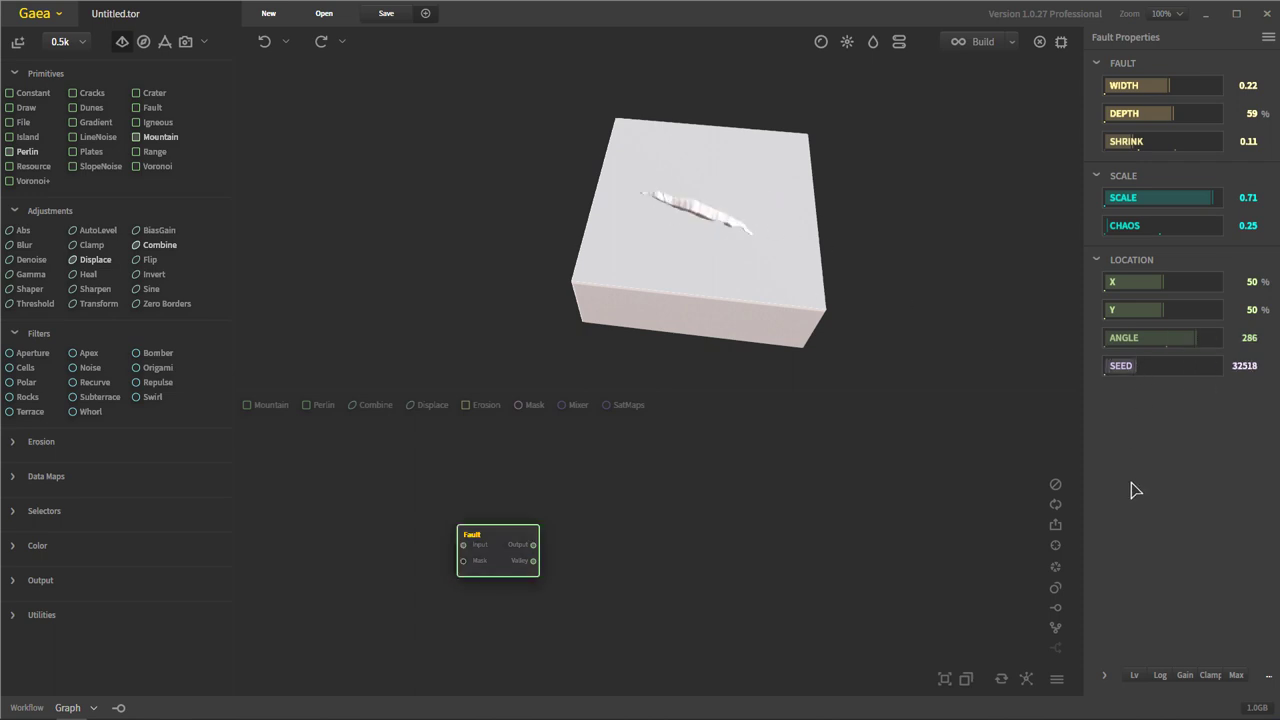
left_click_drag(797, 237, 715, 285)
Replace the Fault node with an Igneous primitive node and examine its terrain from several angles.
left_click_drag(637, 649, 423, 454)
key("Delete")
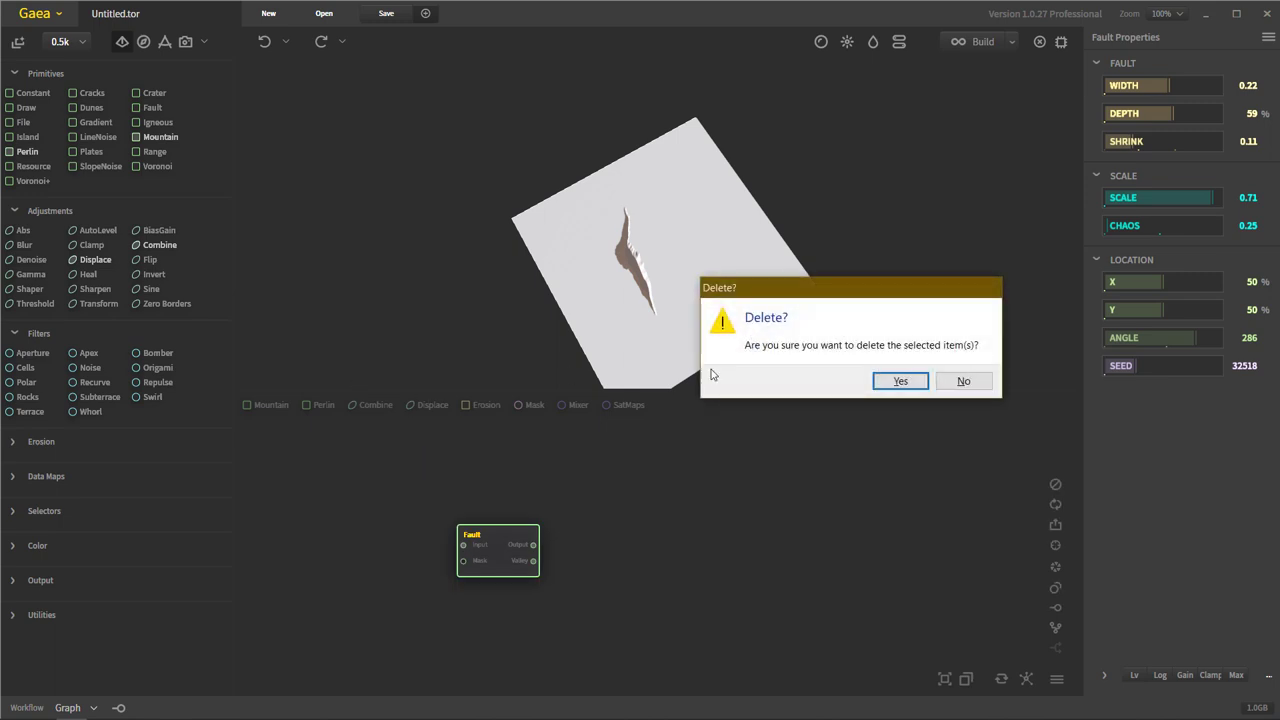
left_click(905, 382)
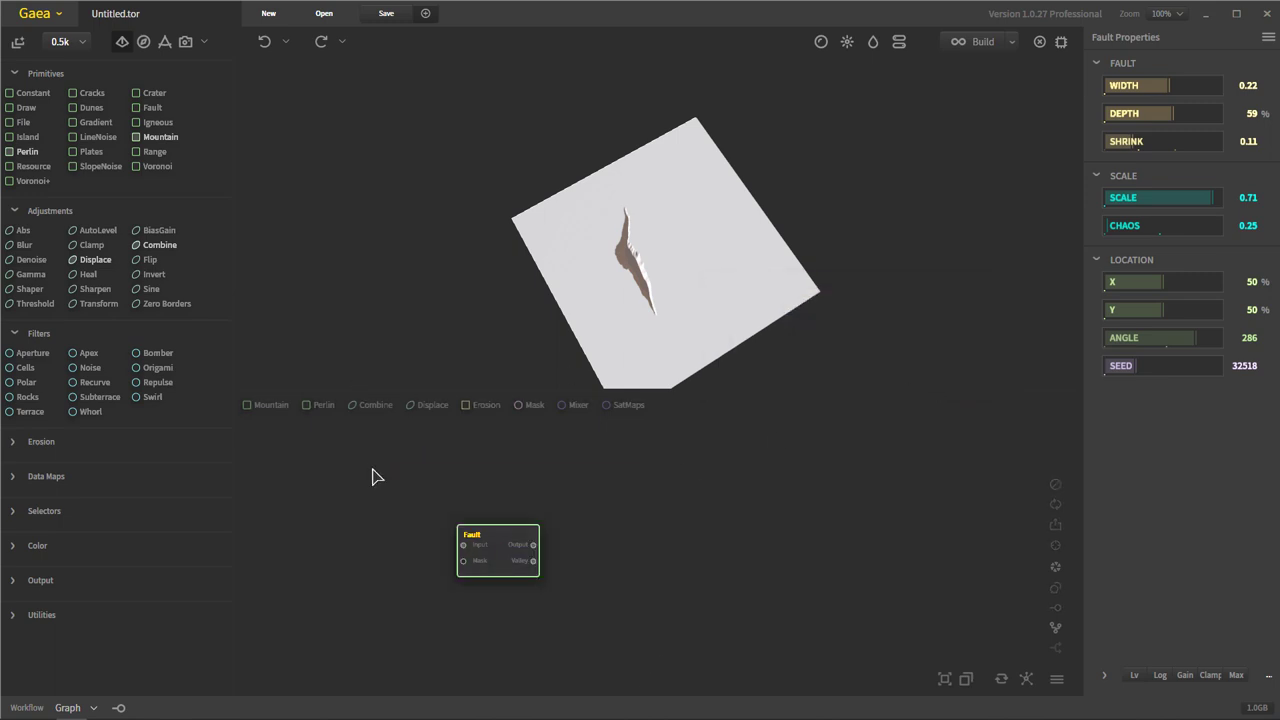
key("Delete")
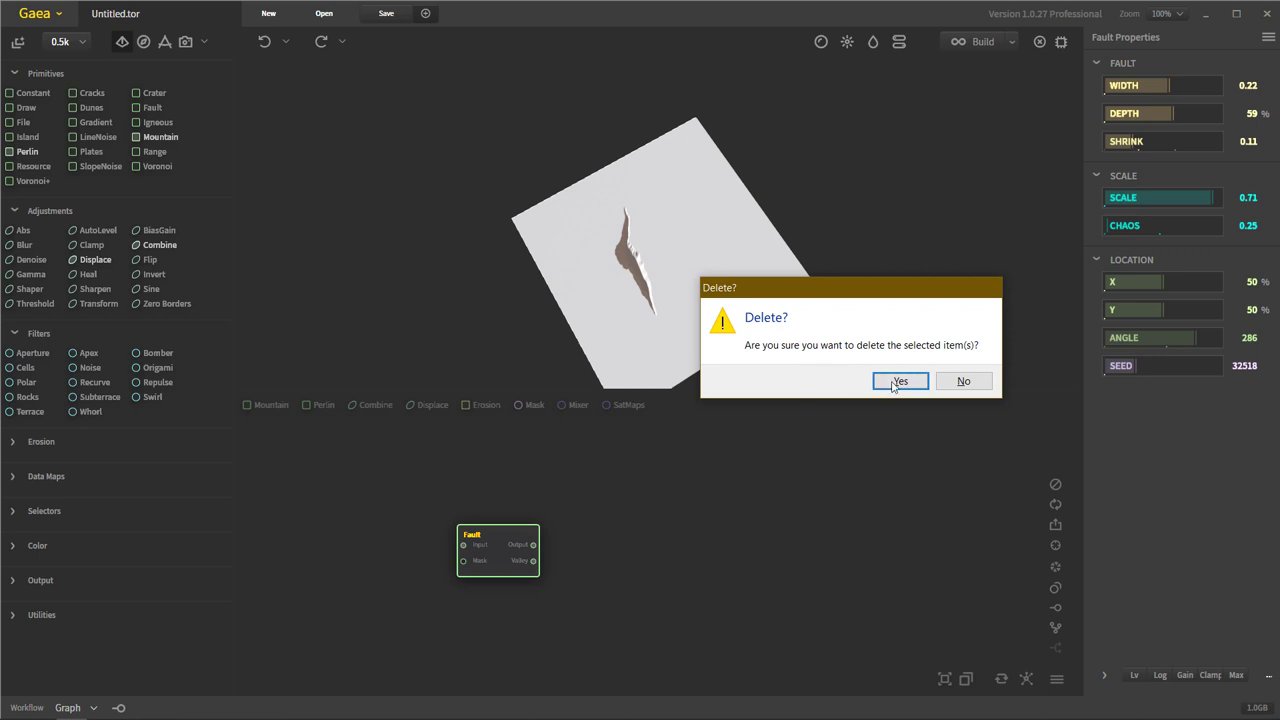
left_click(895, 383)
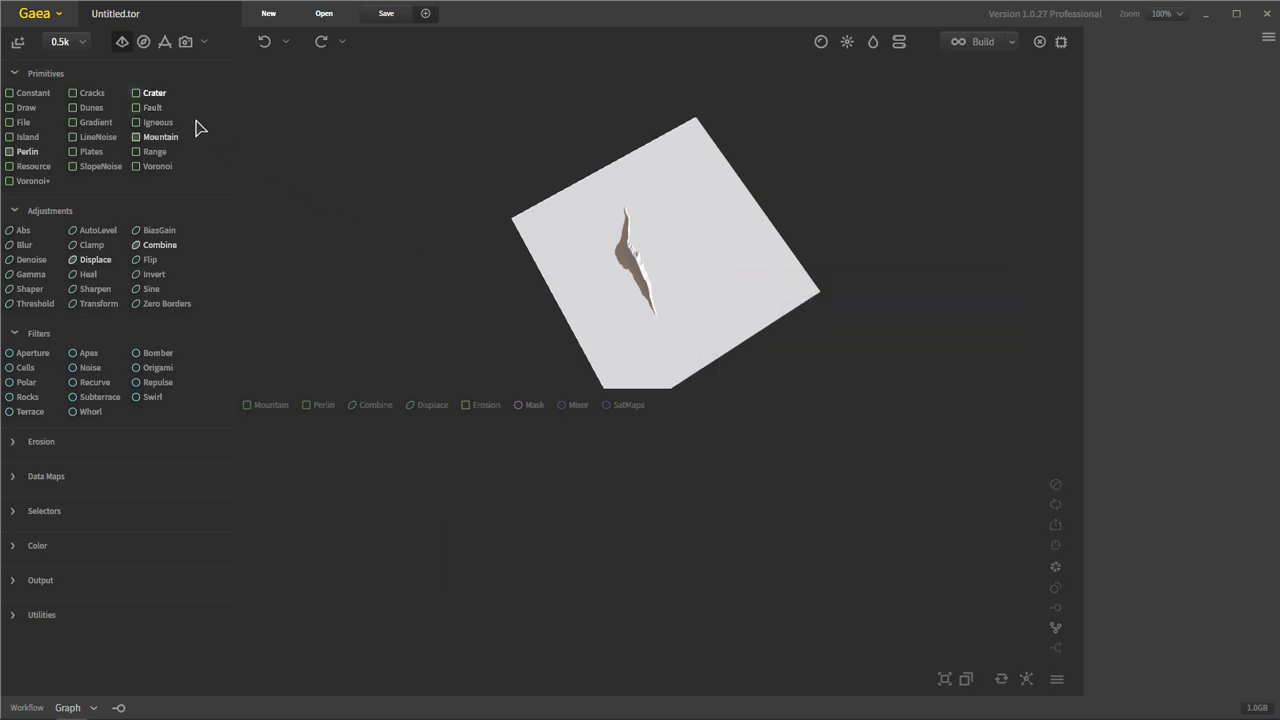
left_click_drag(157, 122, 461, 540)
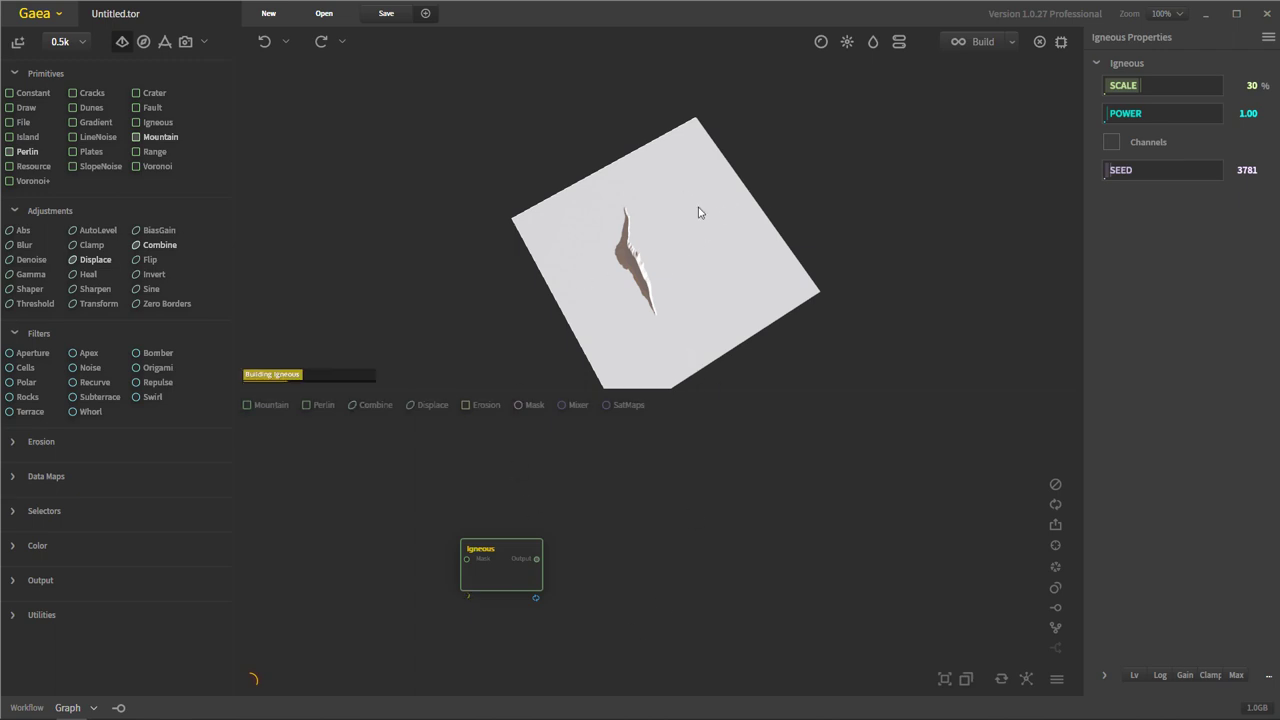
left_click_drag(689, 289, 650, 262)
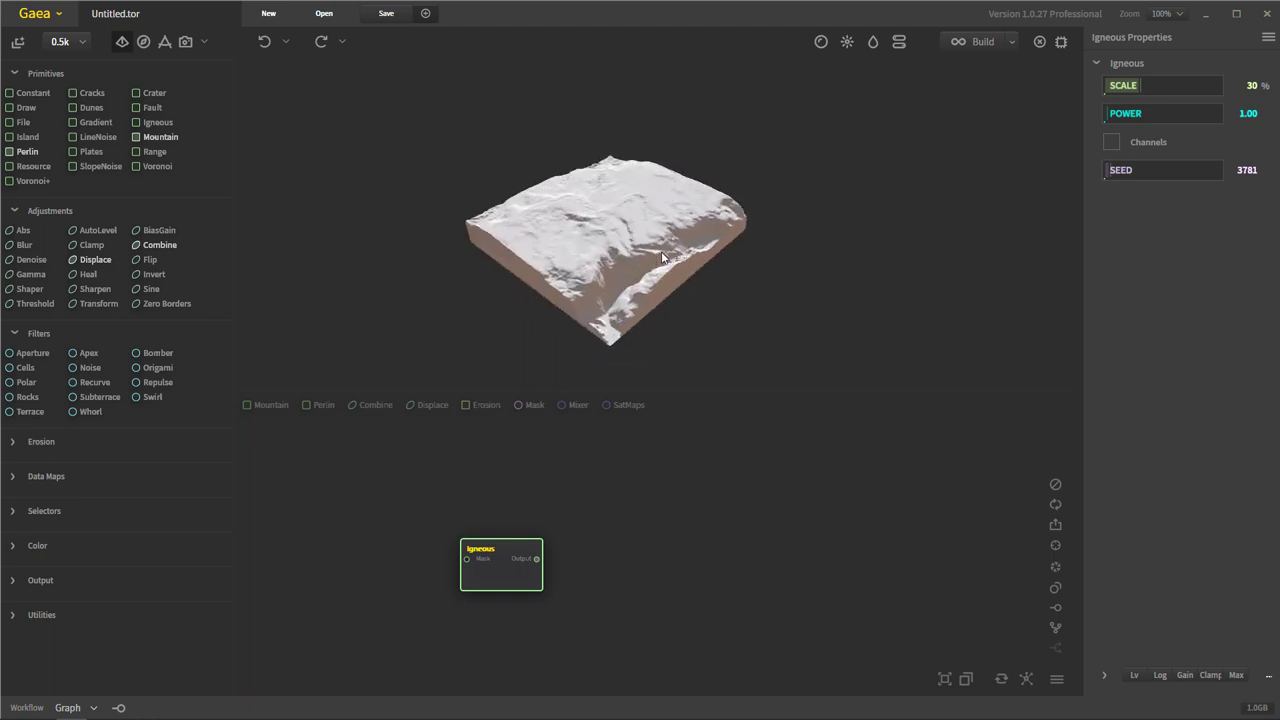
mouse_move(617, 161)
left_mouse_down()
mouse_move(634, 262)
mouse_move(628, 130)
mouse_move(622, 177)
left_mouse_up()
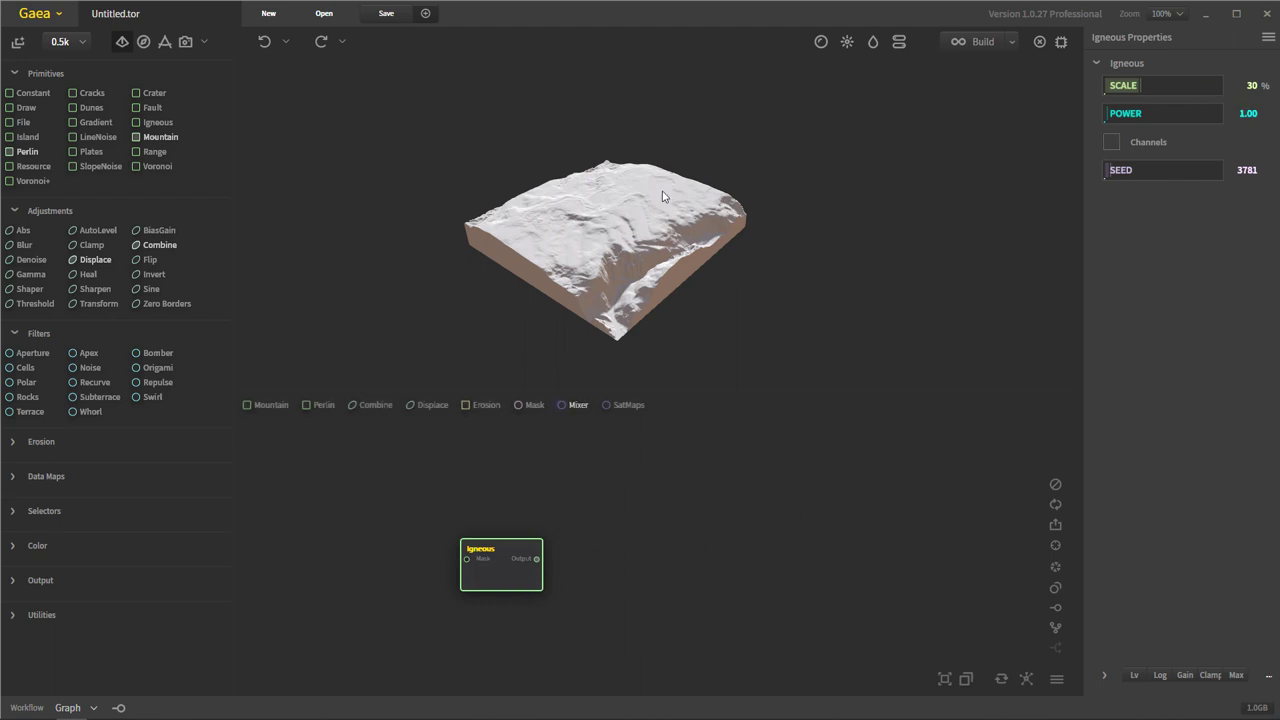
left_click_drag(662, 196, 523, 207)
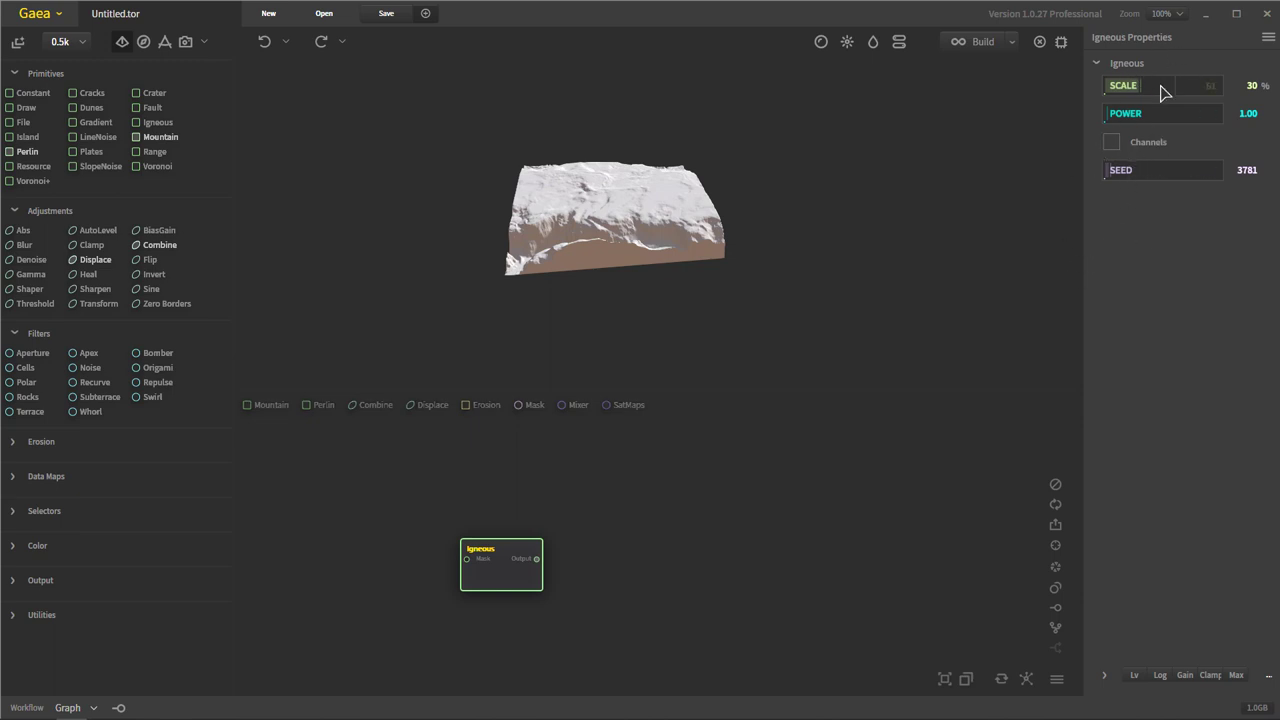
Enable Channels on the Igneous node, examine the terrain, and set its Seed to 75947.
left_click(1111, 143)
left_click_drag(593, 200, 660, 174)
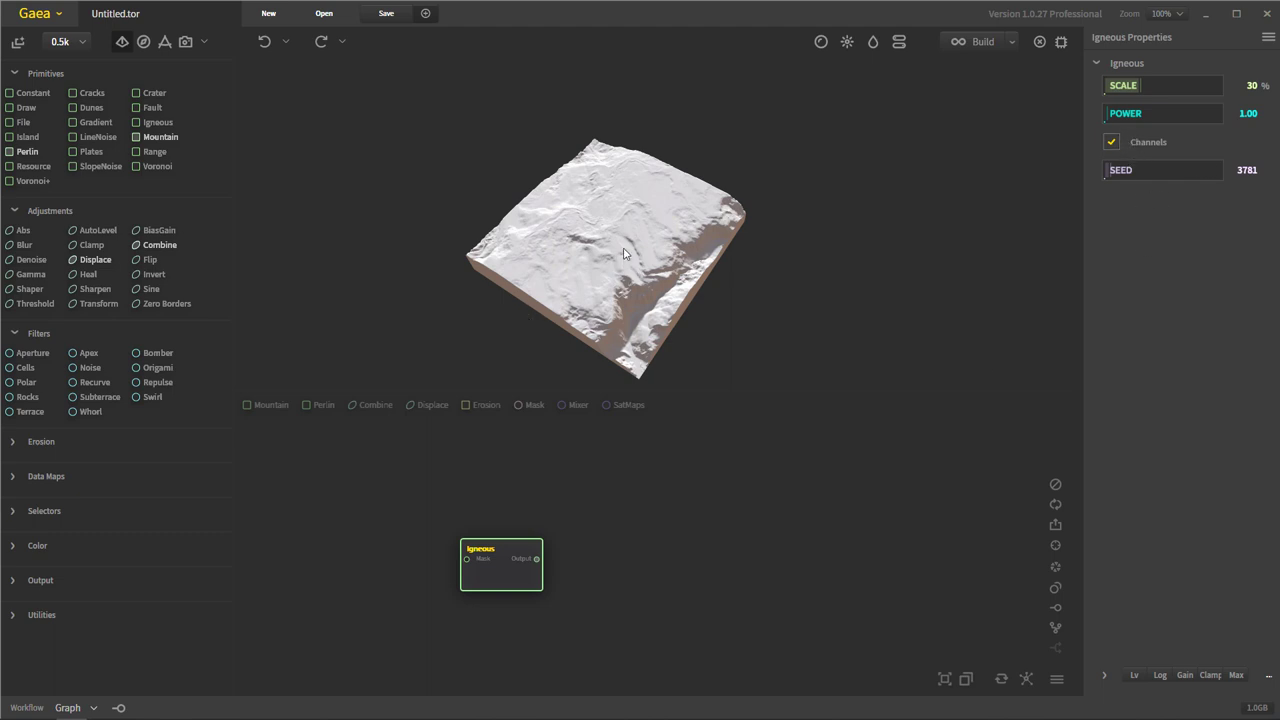
left_click(1173, 172)
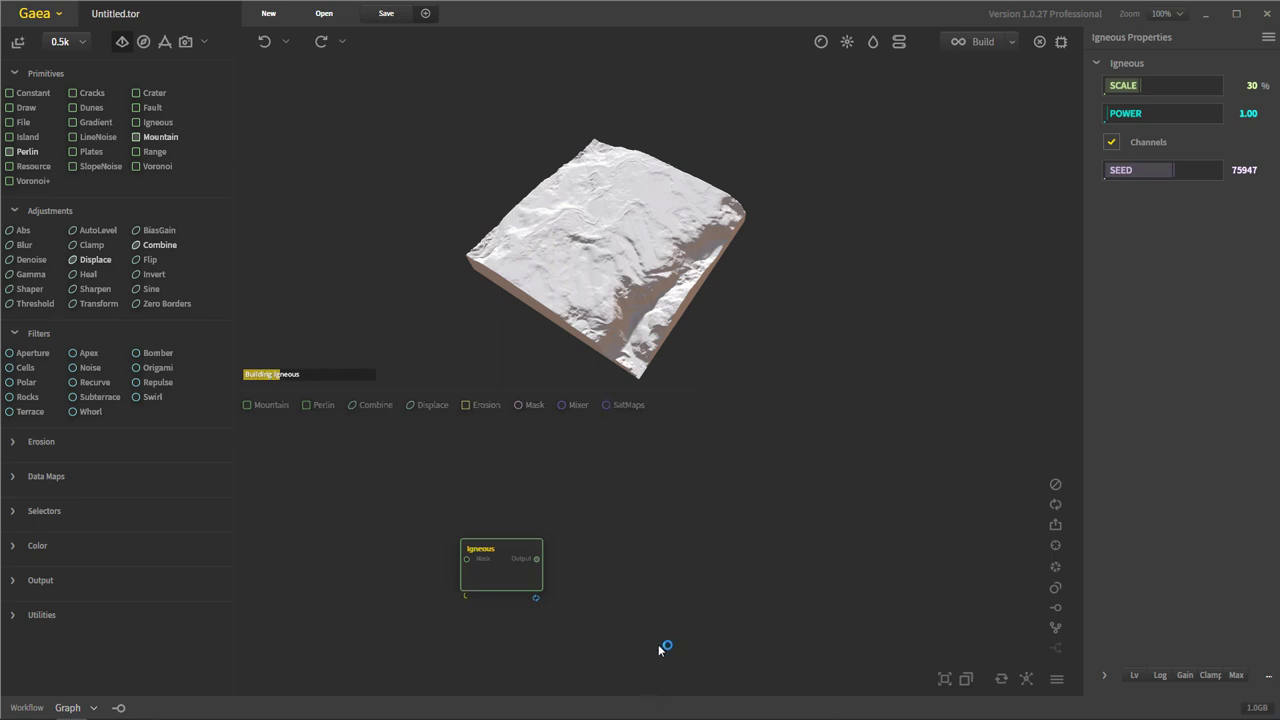
Replace the Igneous node with a Mountain primitive node and examine its peak up close from several angles.
left_click_drag(668, 651, 404, 465)
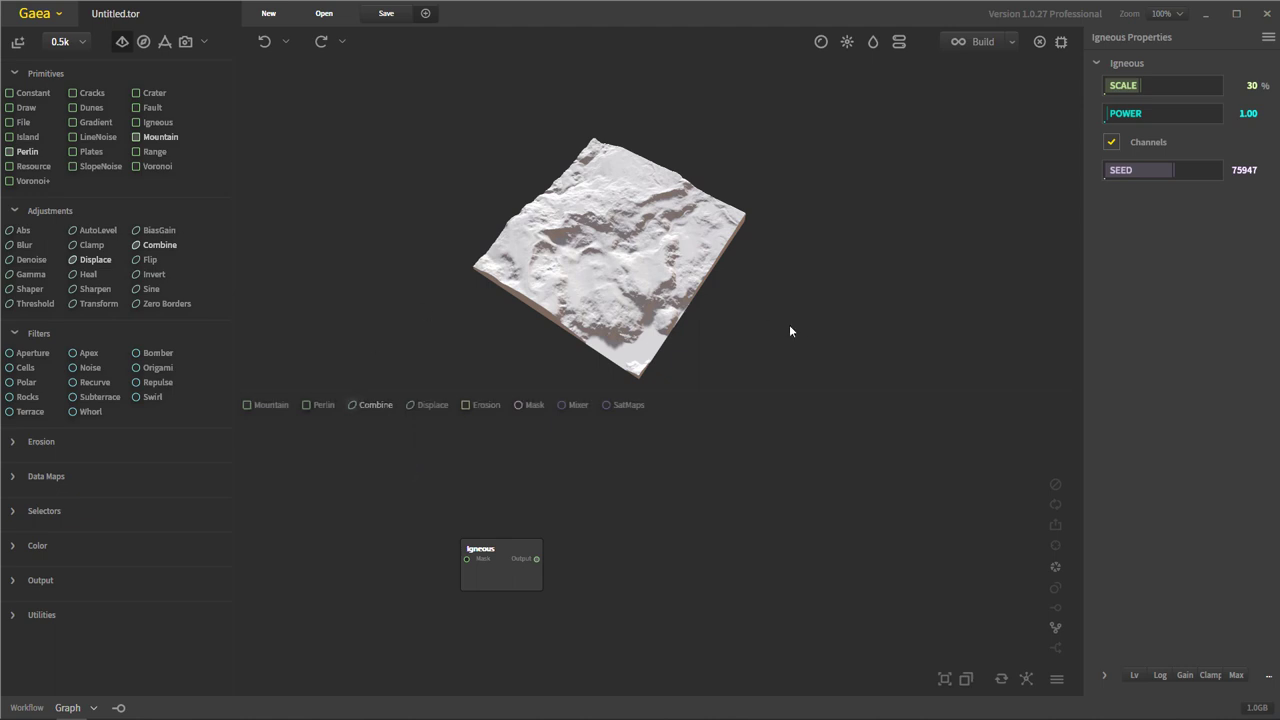
left_click_drag(580, 651, 404, 494)
key("Delete")
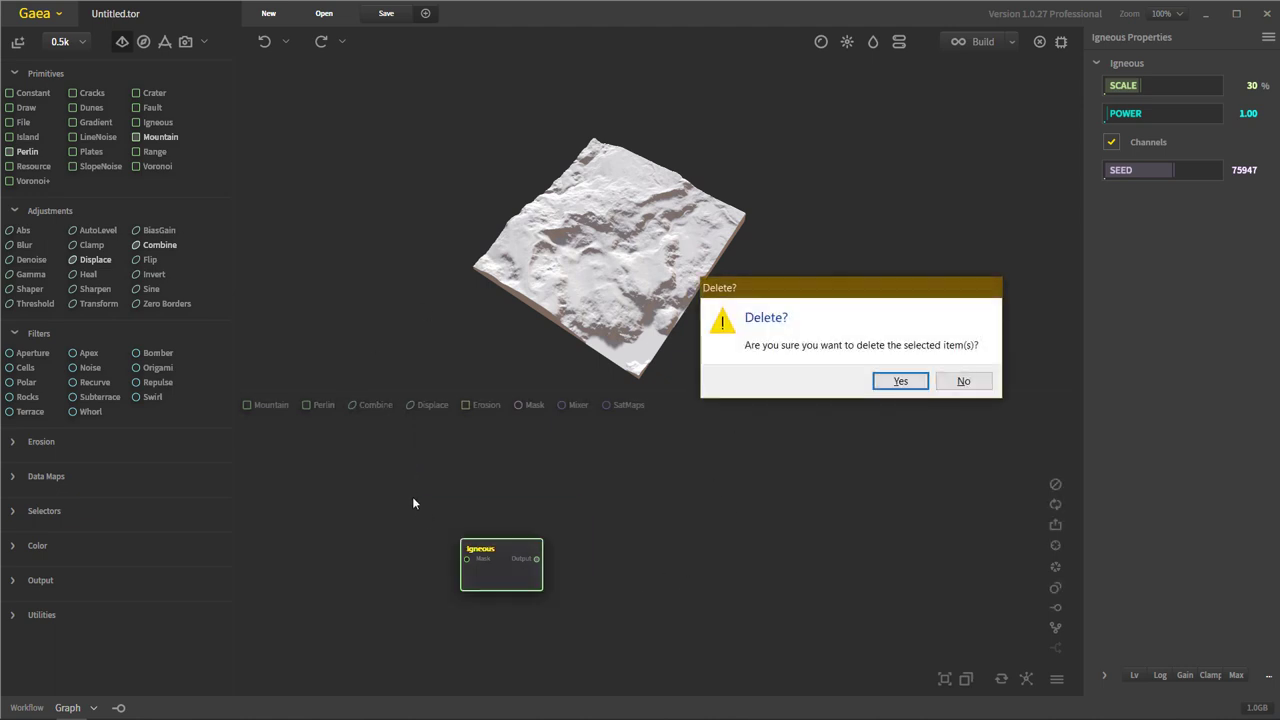
left_click(887, 380)
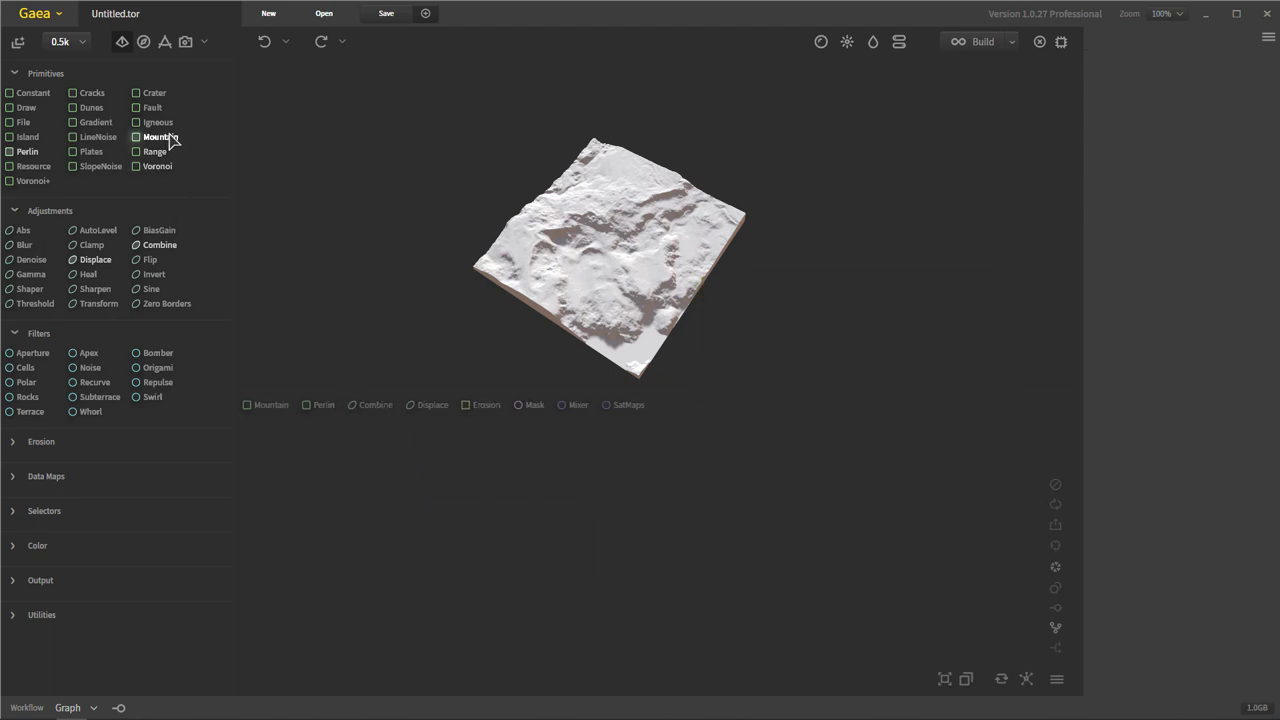
left_click_drag(162, 136, 487, 558)
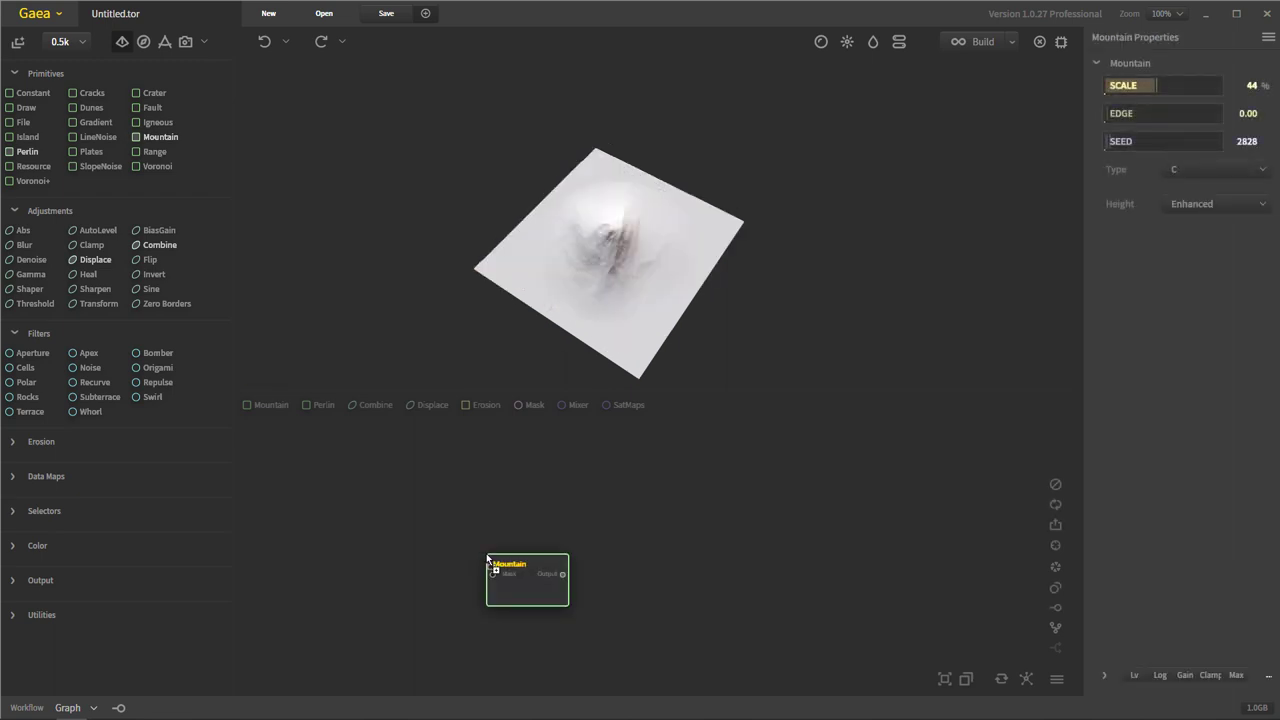
left_click_drag(659, 222, 591, 302)
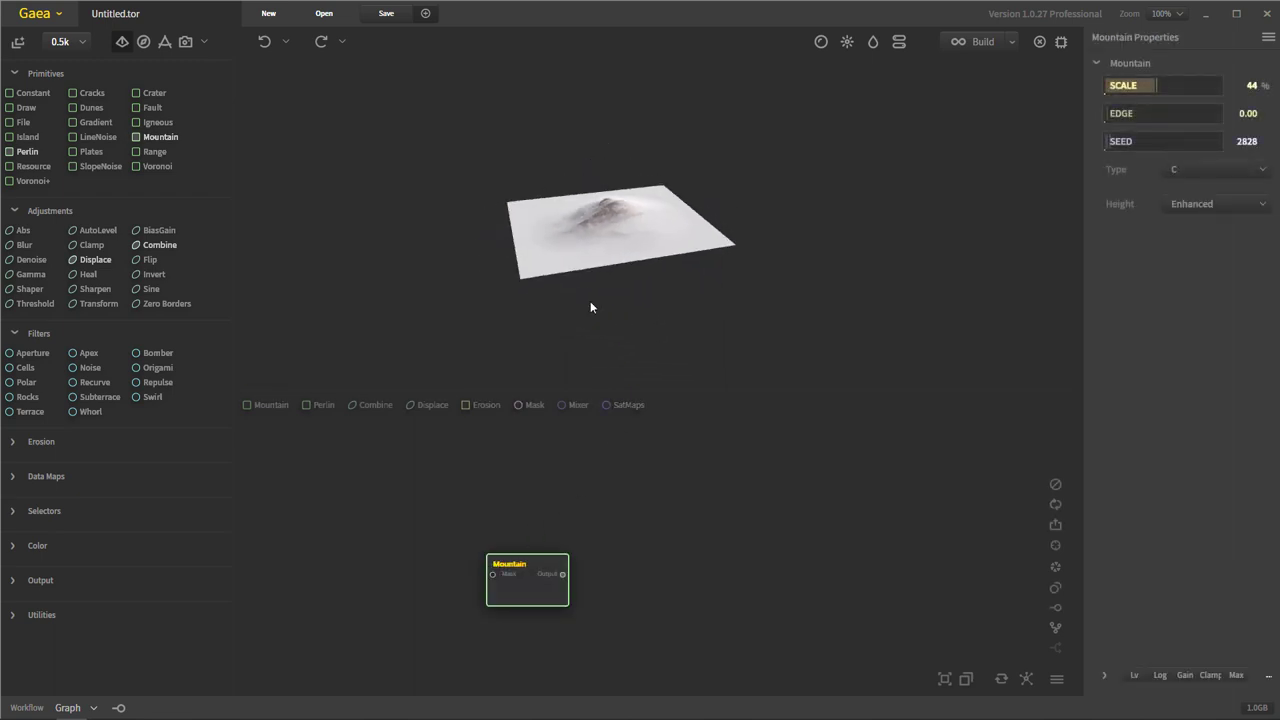
scroll(563, 236, "up", 5)
left_click_drag(568, 236, 793, 181)
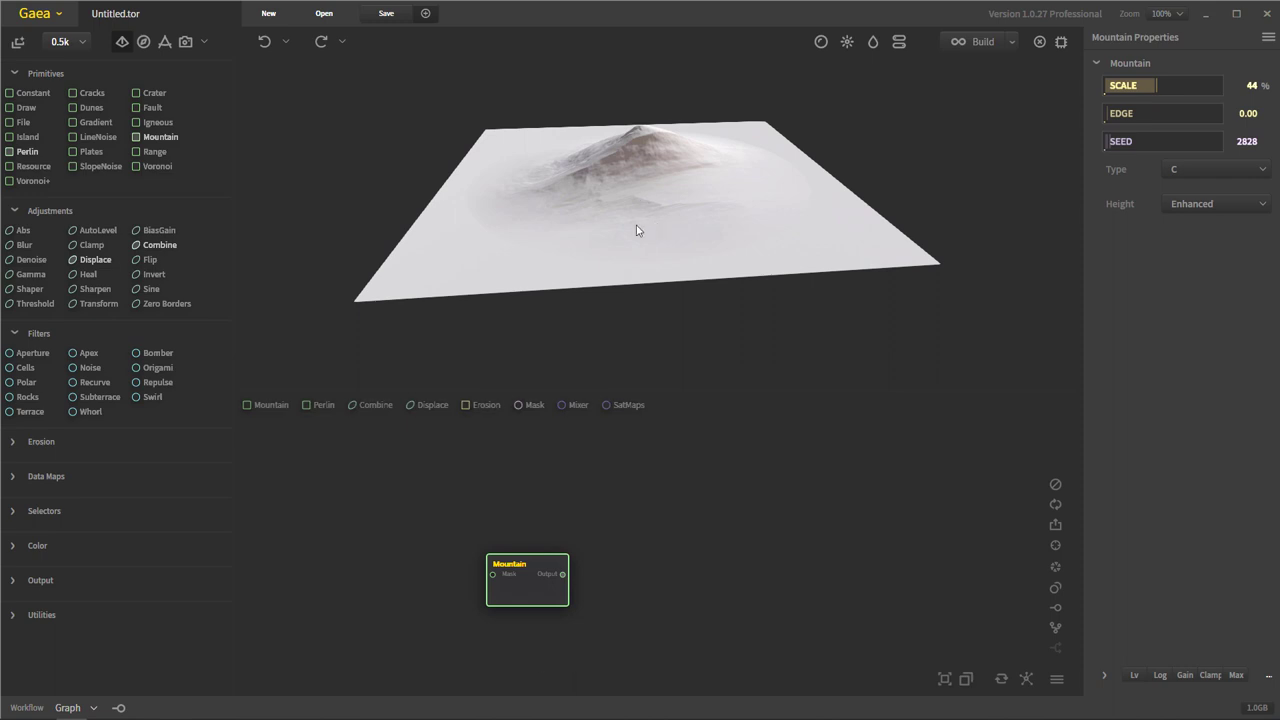
left_click_drag(637, 229, 668, 253)
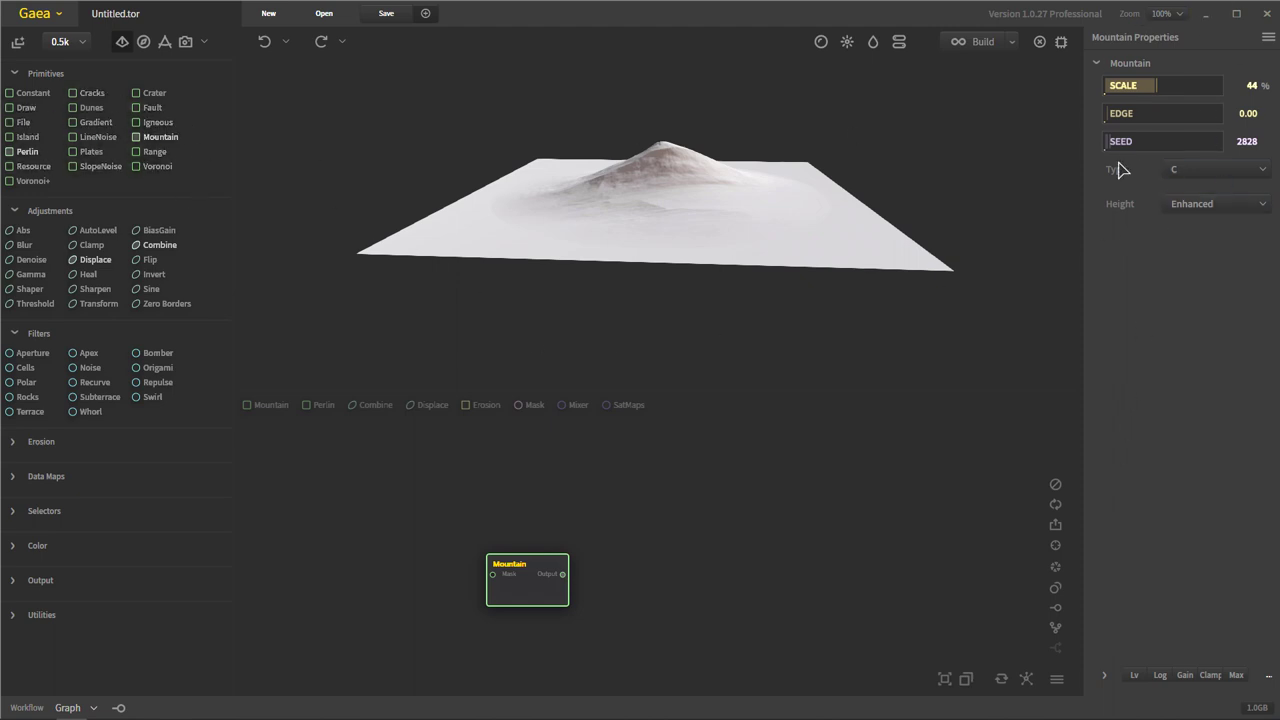
Try the Mountain node's types A and B, examining the terrain shape of each.
left_click(1203, 172)
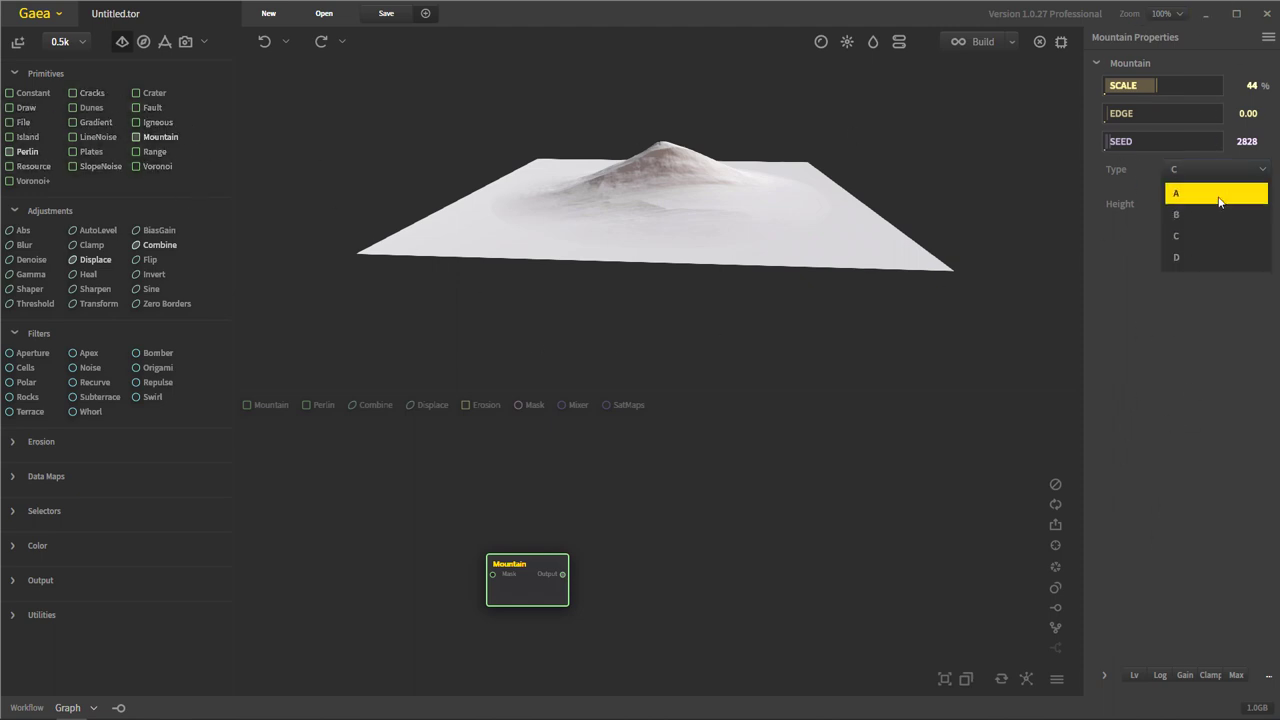
left_click(1218, 195)
left_click_drag(800, 196, 640, 310)
left_click(1200, 170)
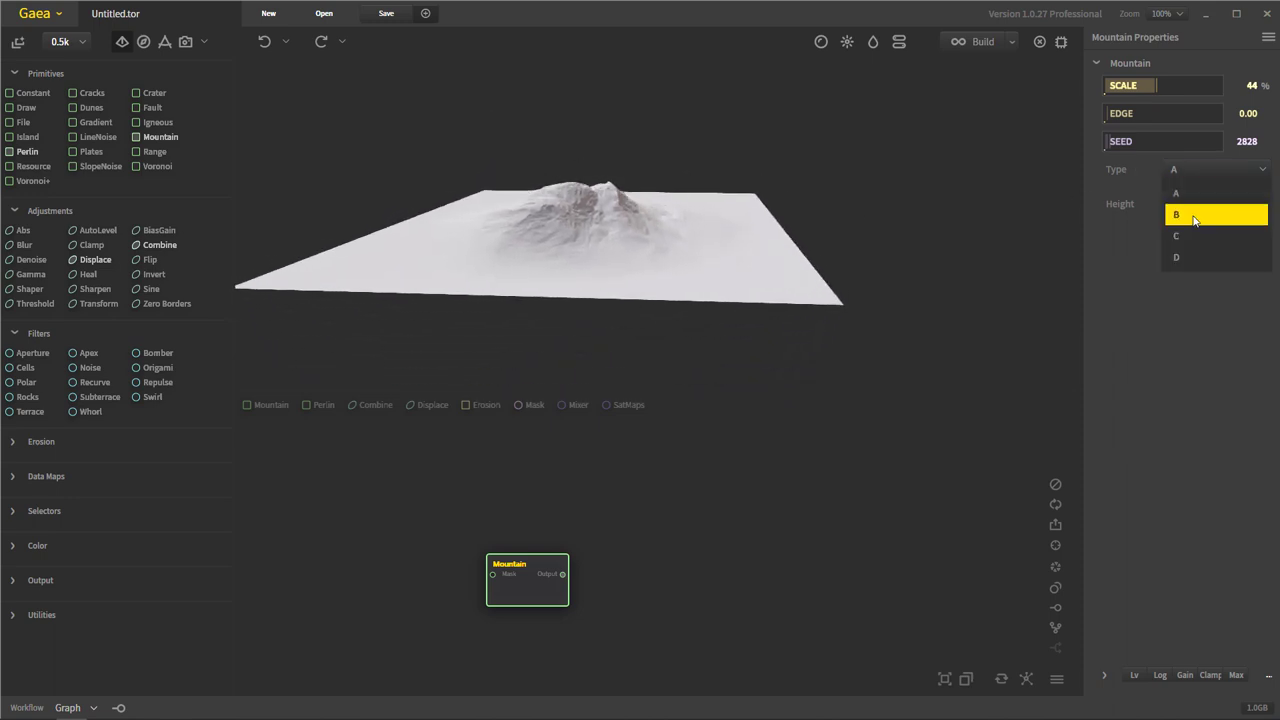
left_click(1194, 220)
left_click_drag(775, 238, 667, 132)
Set the Mountain node's Type to D and examine the peak from several angles.
left_click(1195, 170)
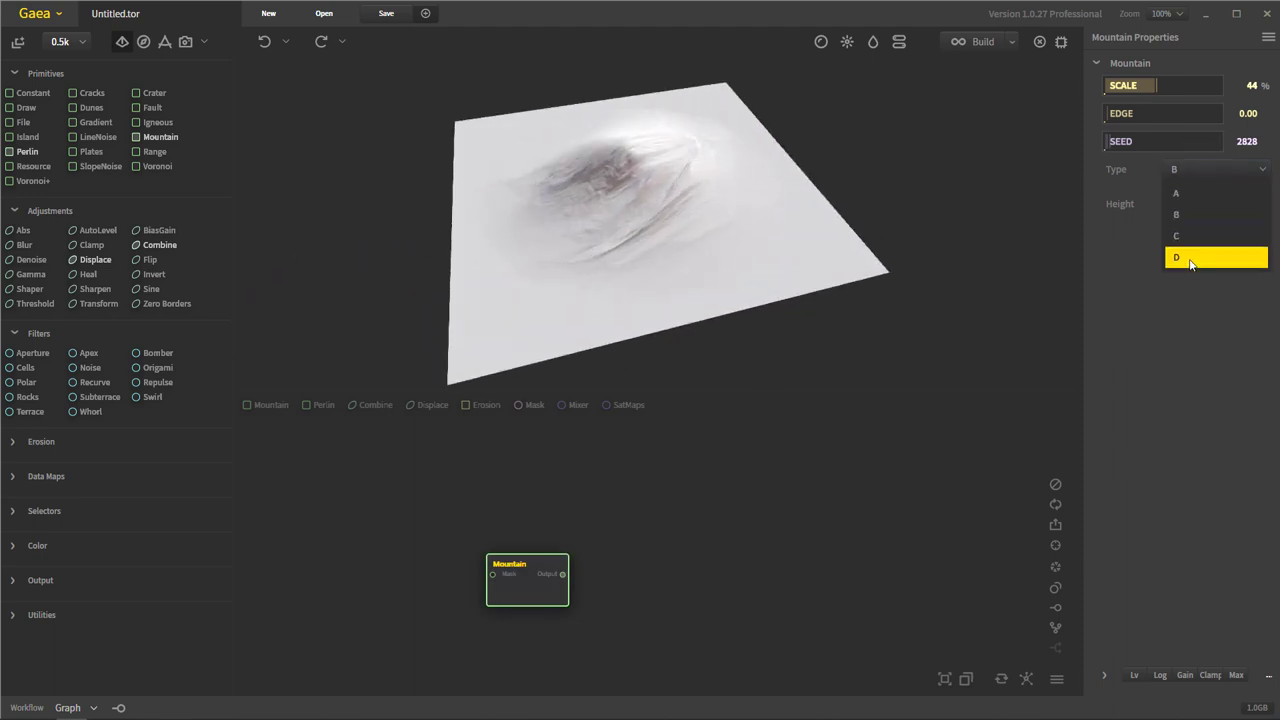
left_click(1189, 258)
left_click_drag(766, 194, 738, 233)
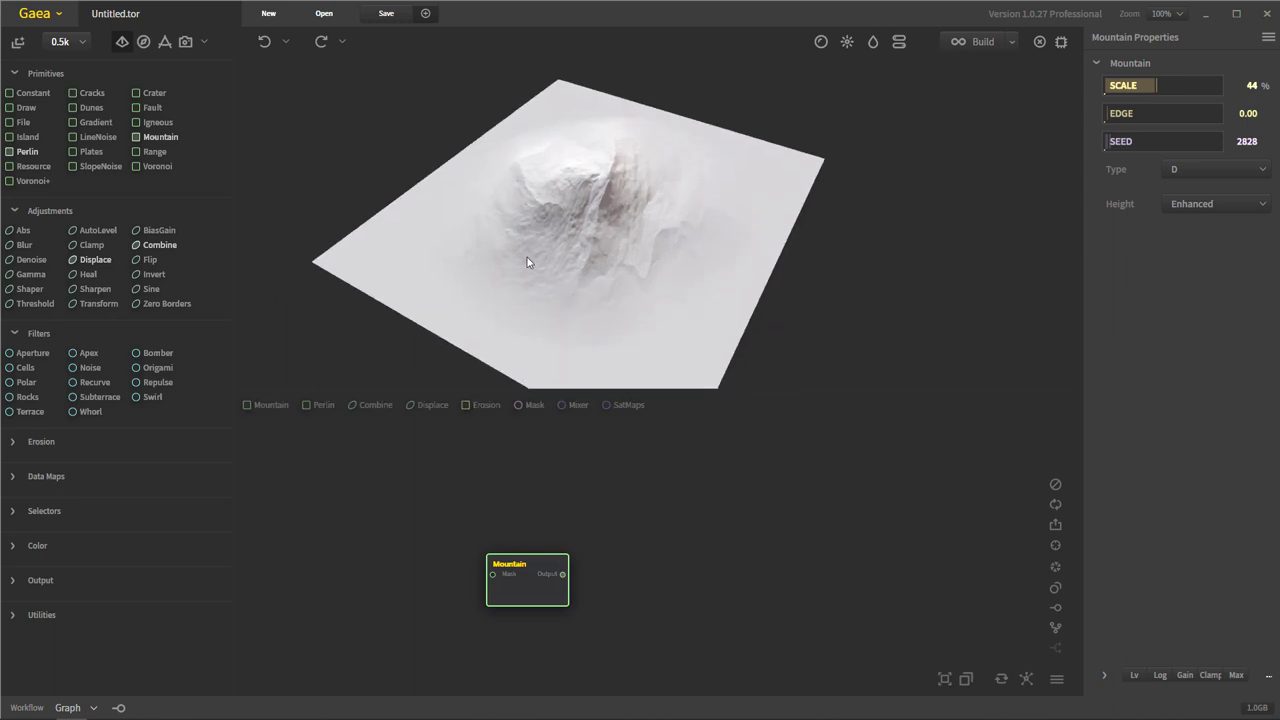
left_click_drag(528, 259, 655, 172)
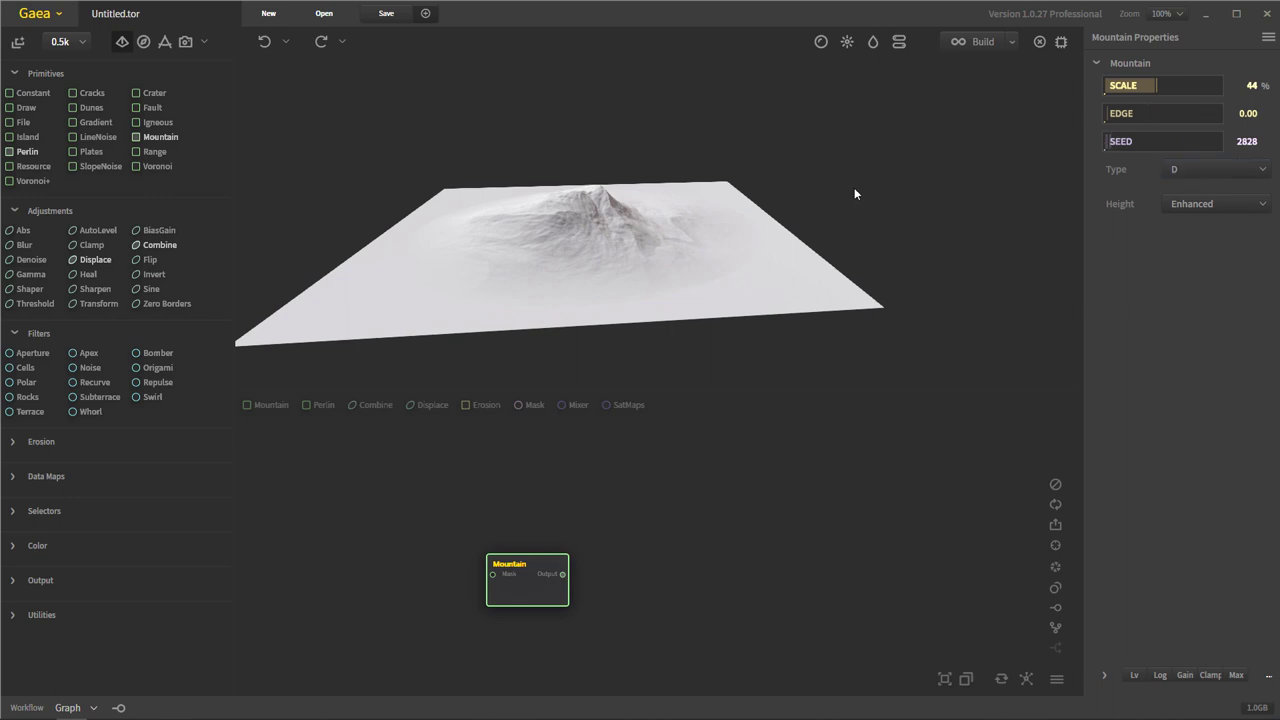
left_click_drag(854, 191, 579, 143)
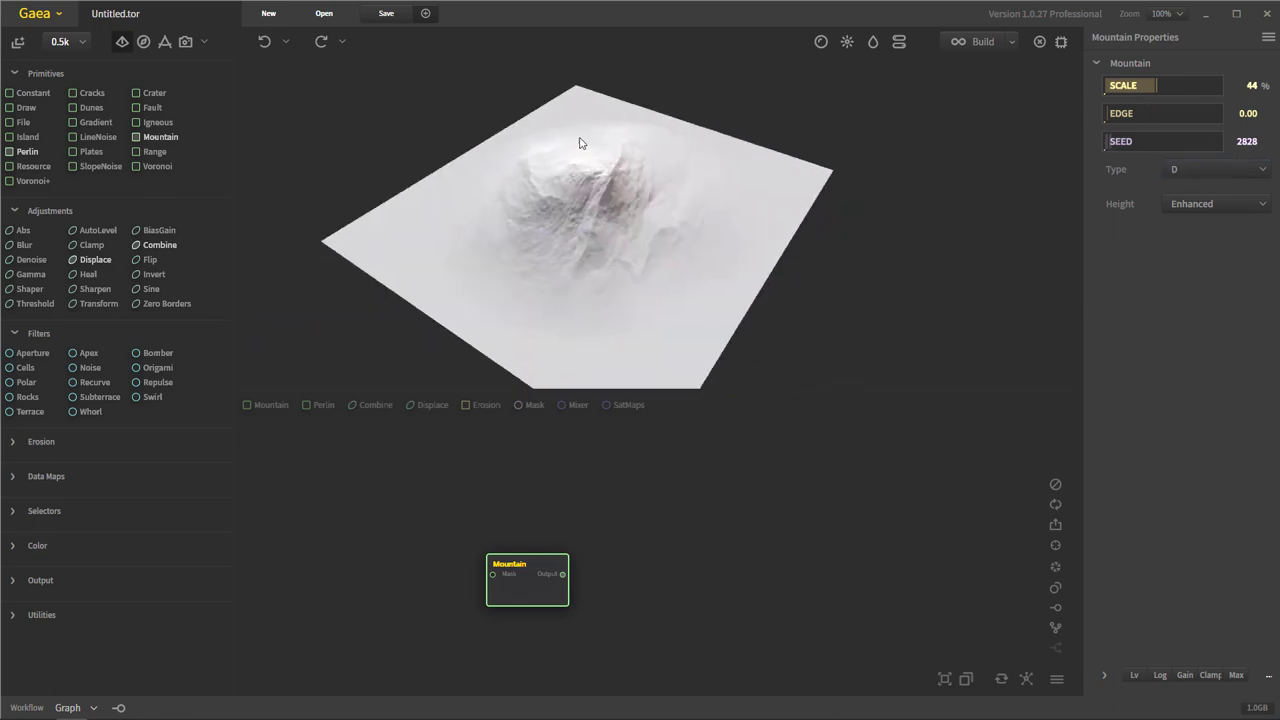
Try Edge values of 0.43 and 0.18 on the Mountain node, settle on 0.07, and examine the mountain's outline.
left_click(1205, 118)
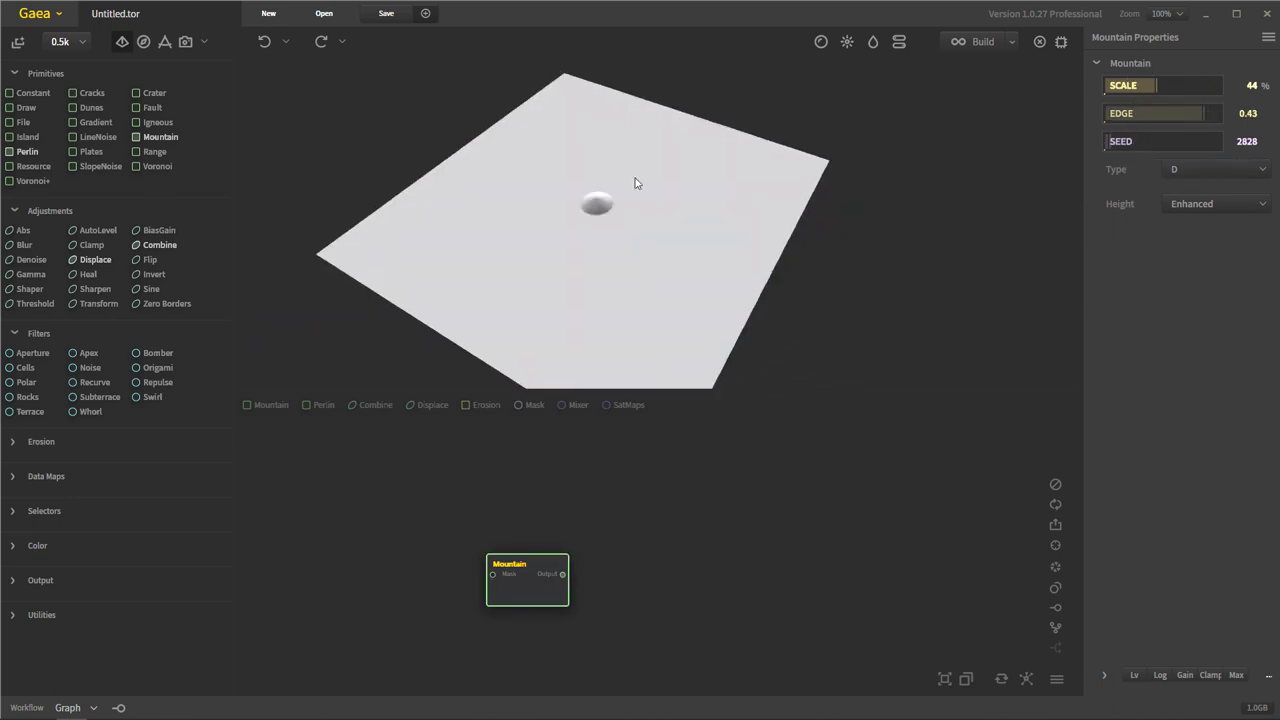
left_click_drag(634, 180, 592, 292)
left_click(1147, 120)
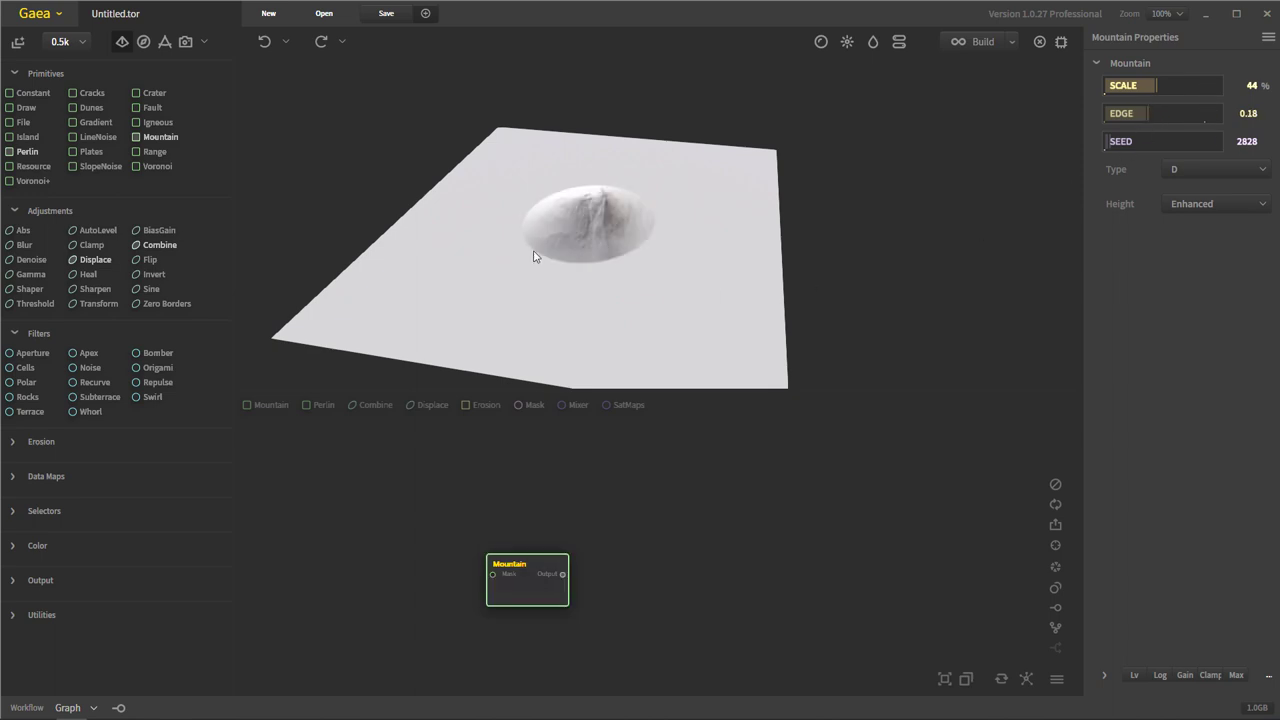
left_click(1123, 121)
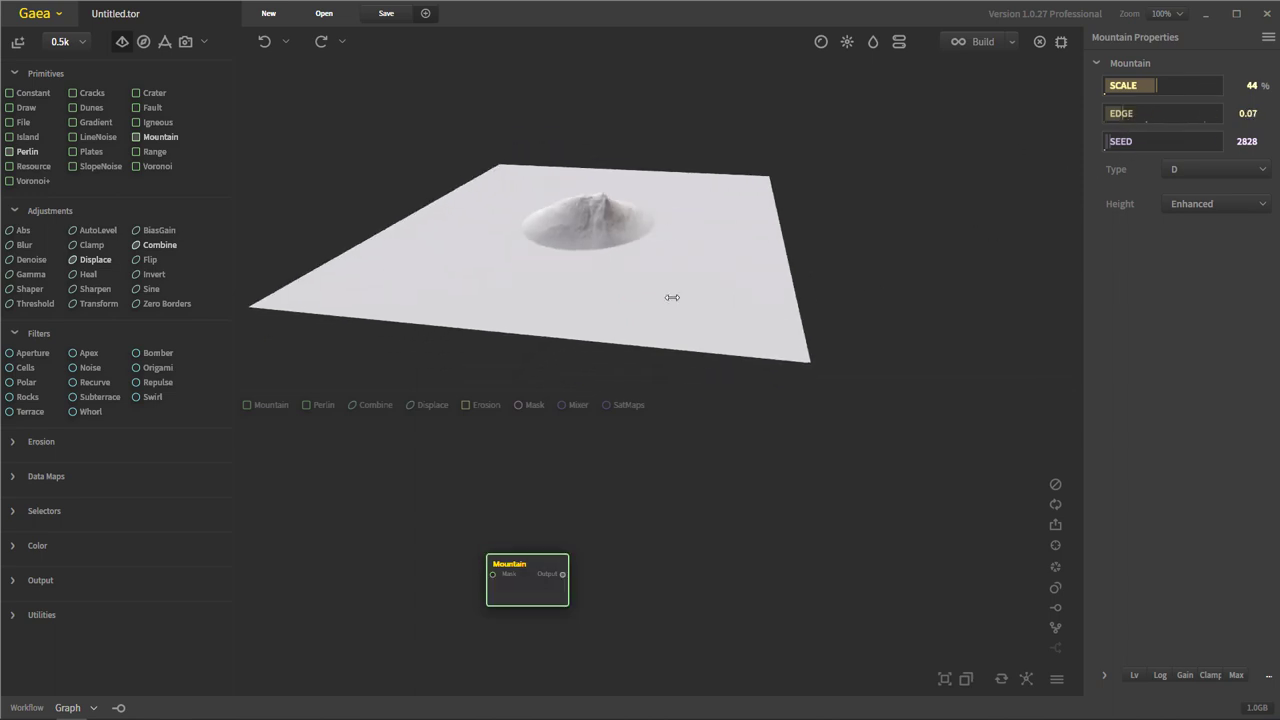
left_click_drag(714, 227, 591, 178)
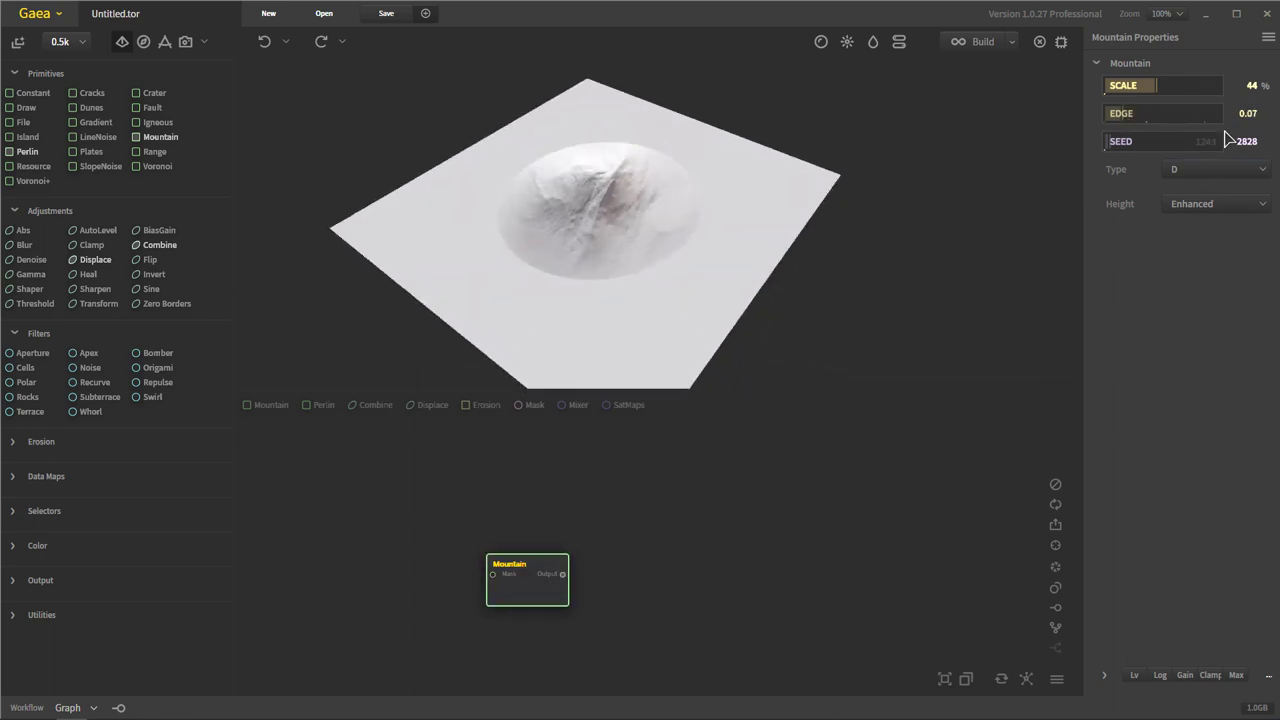
Try the Natural and Enhanced options for the Mountain node's Height and compare the peak's profile from the side.
left_click(1210, 205)
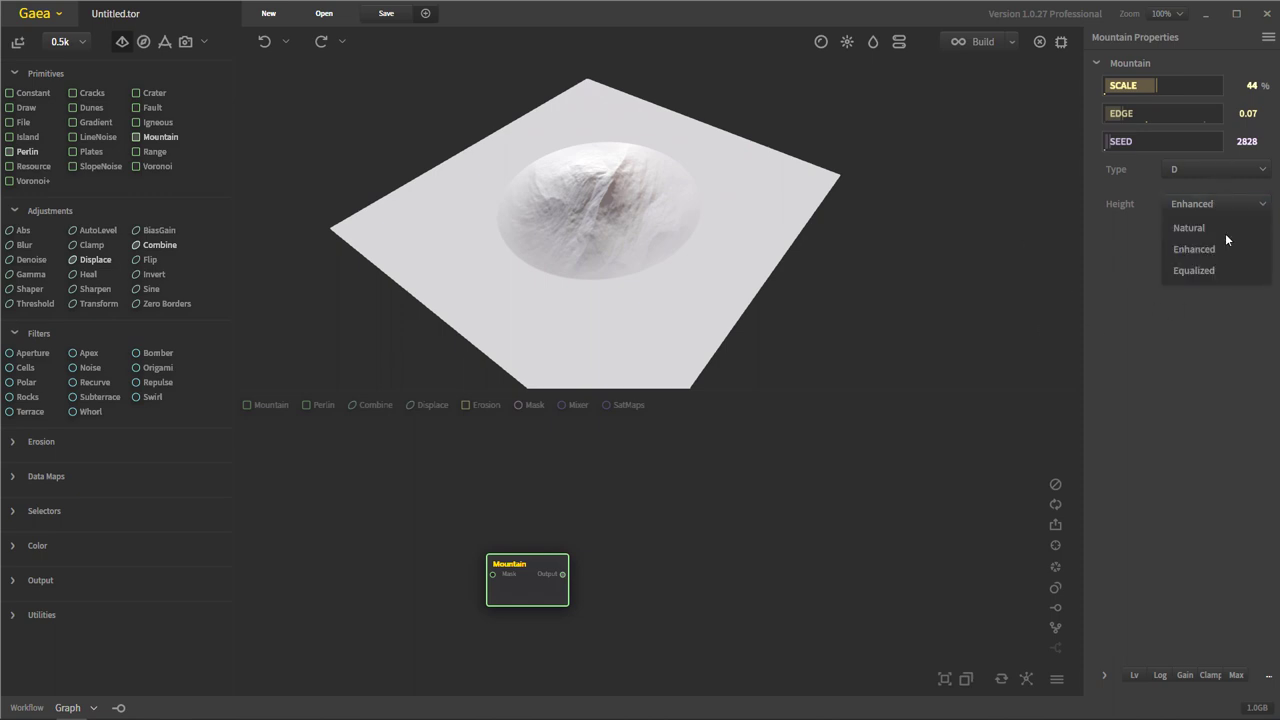
left_click(1220, 227)
left_click_drag(674, 234, 602, 159)
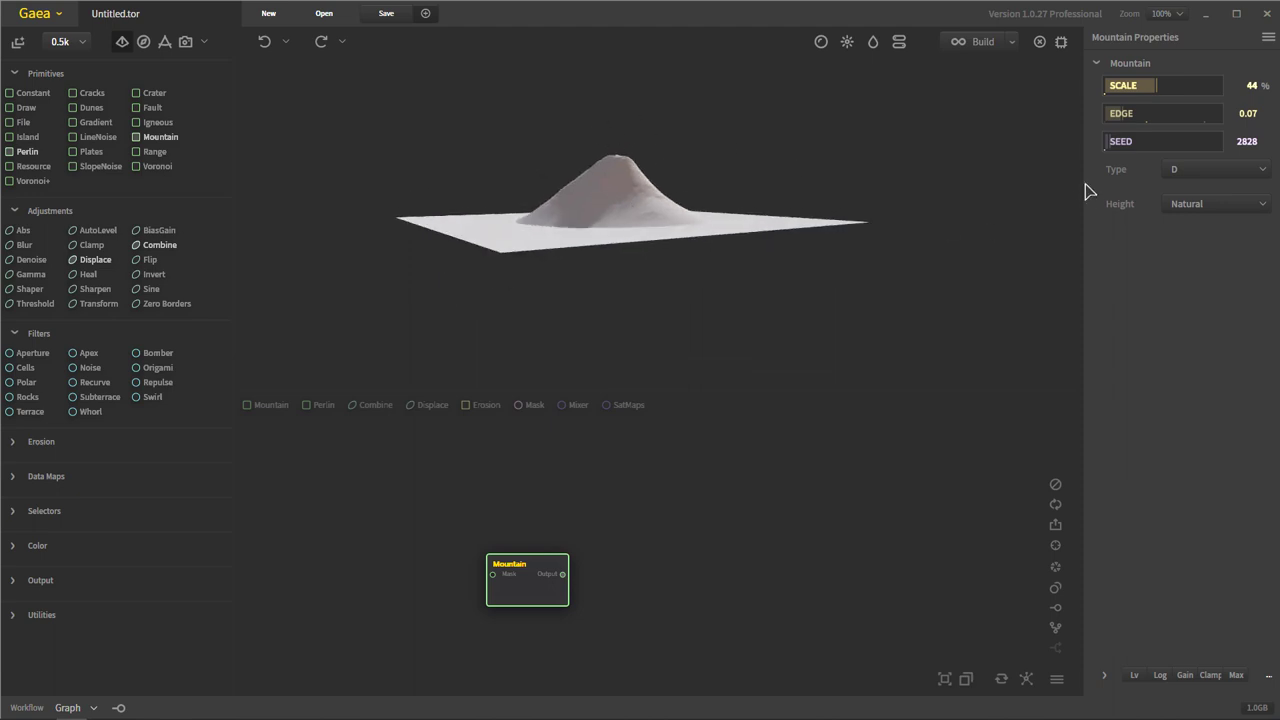
left_click(1223, 206)
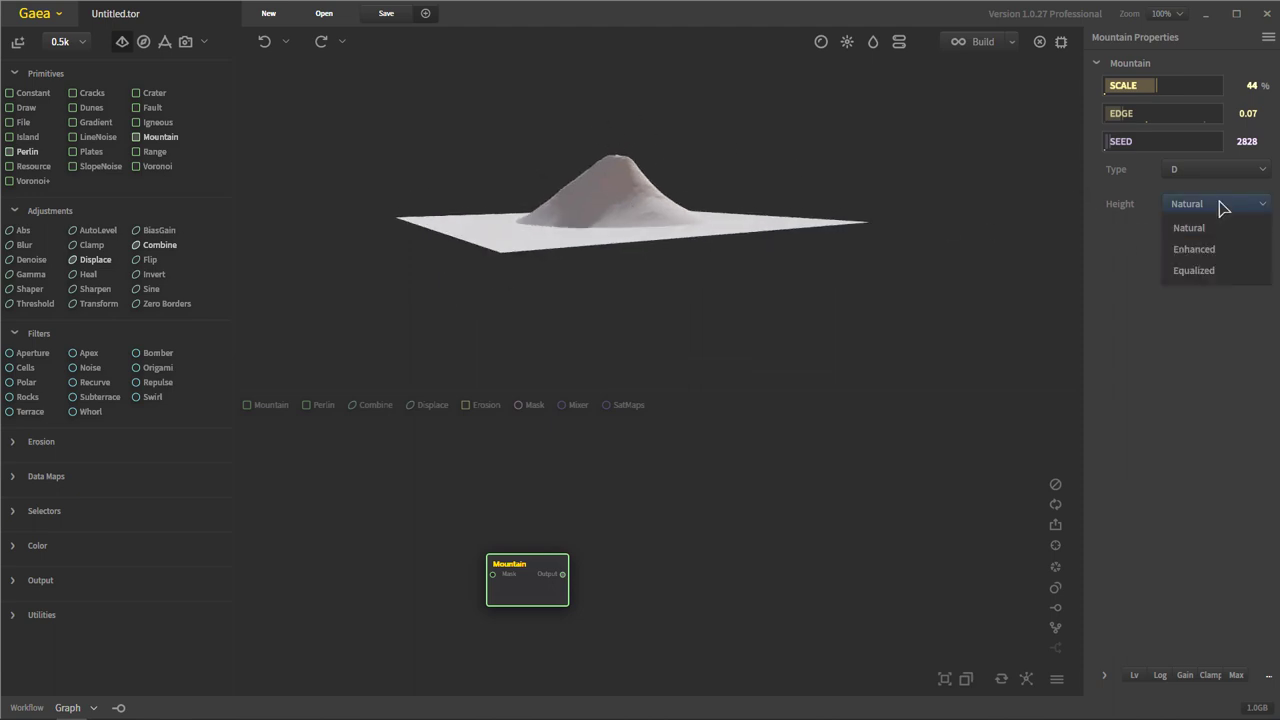
left_click(1215, 251)
left_click_drag(677, 214, 573, 228)
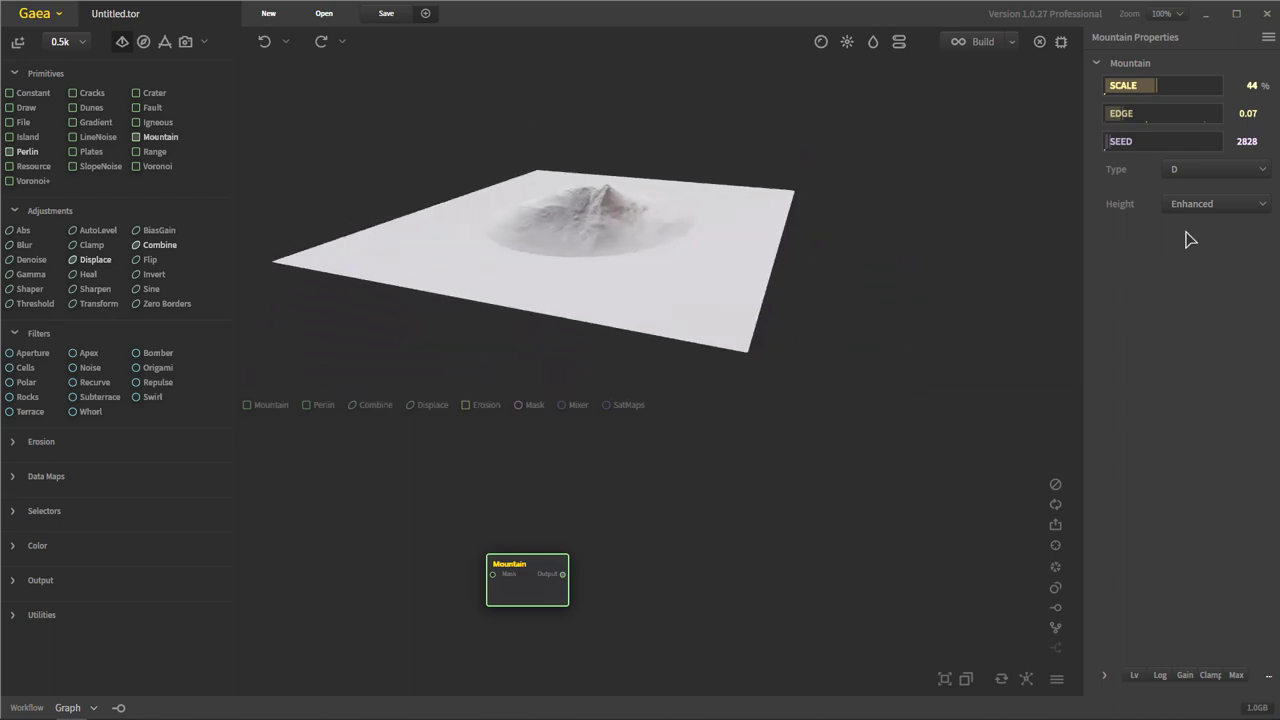
Set the Mountain node's Height to Equalized and its Seed to 58423, examining the peak from several angles.
left_click(1200, 205)
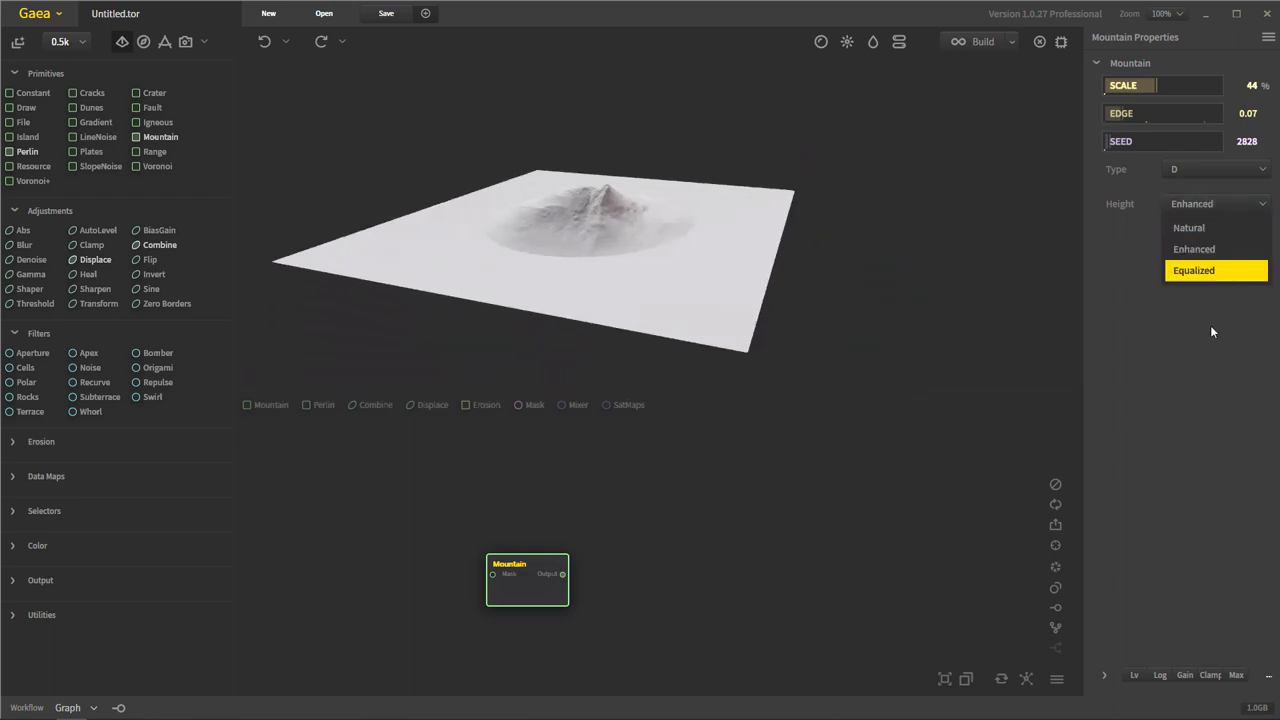
left_click(1205, 271)
left_click_drag(641, 226, 937, 180)
left_click_drag(760, 262, 700, 252)
left_click(1158, 141)
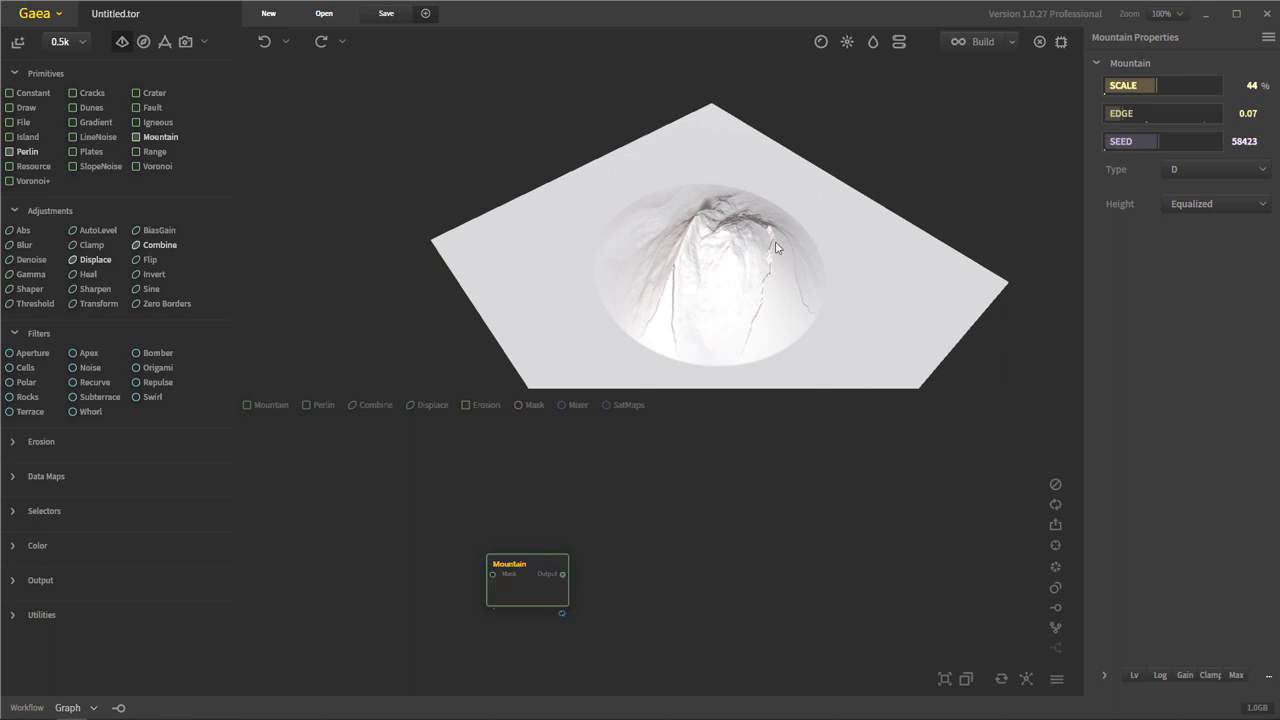
left_click_drag(815, 253, 816, 206)
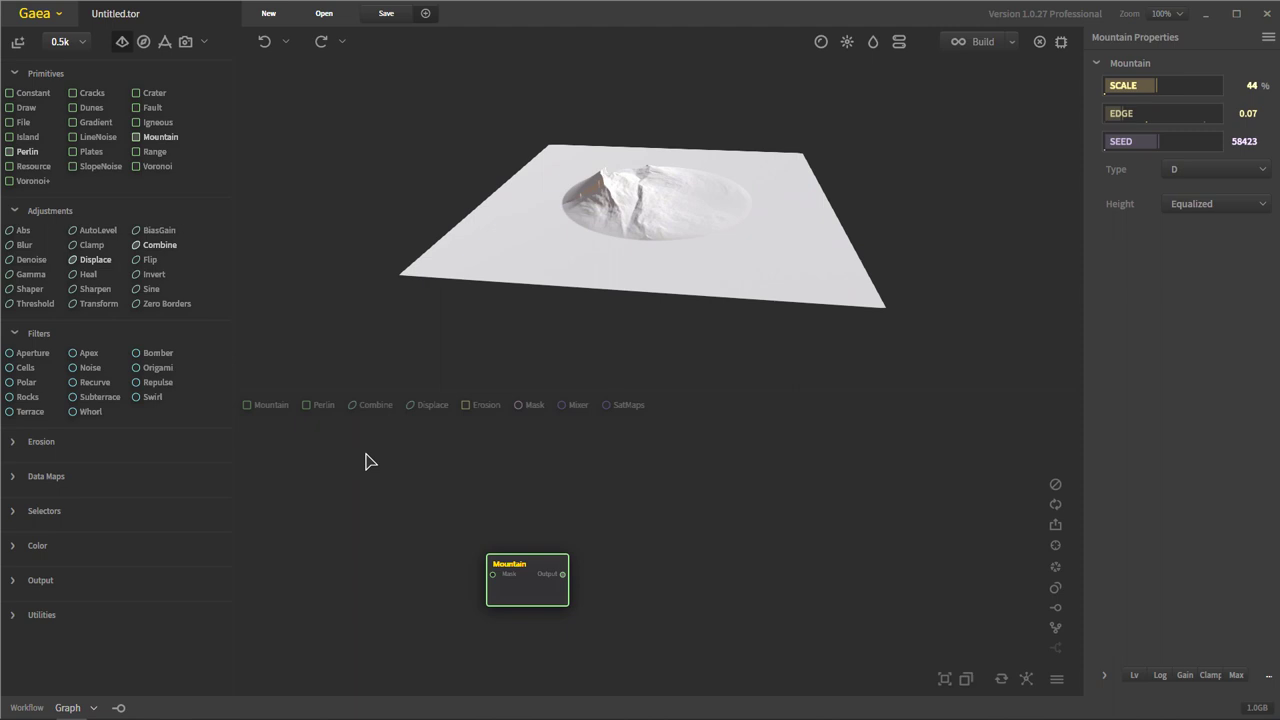
Replace the Mountain node with a Range primitive node and examine its terrain.
key("Delete")
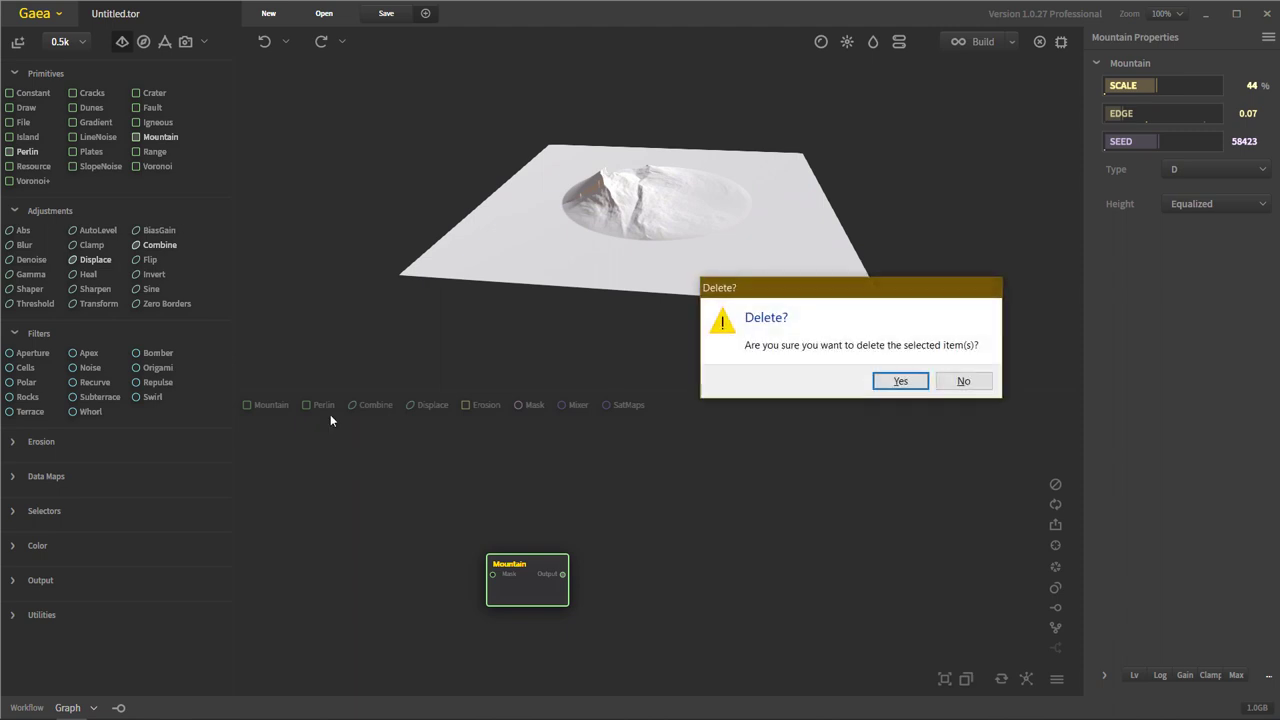
left_click(897, 381)
left_click_drag(156, 152, 550, 545)
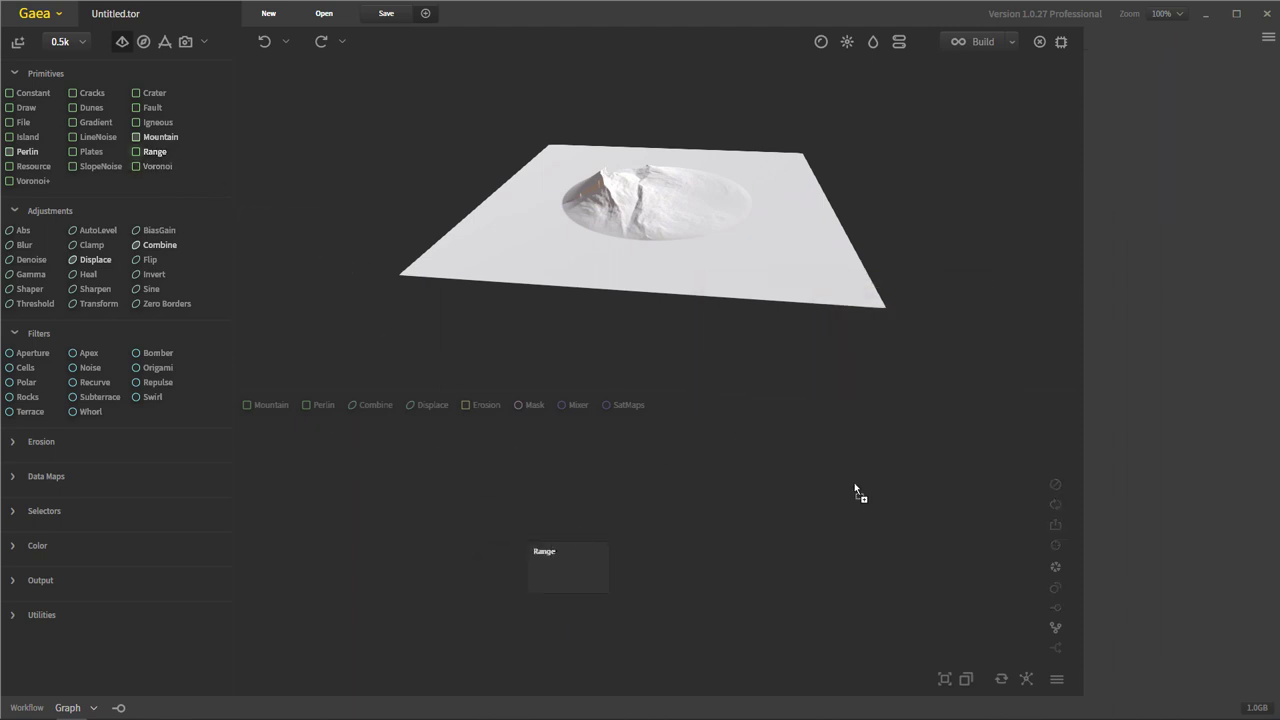
left_click_drag(654, 236, 592, 163)
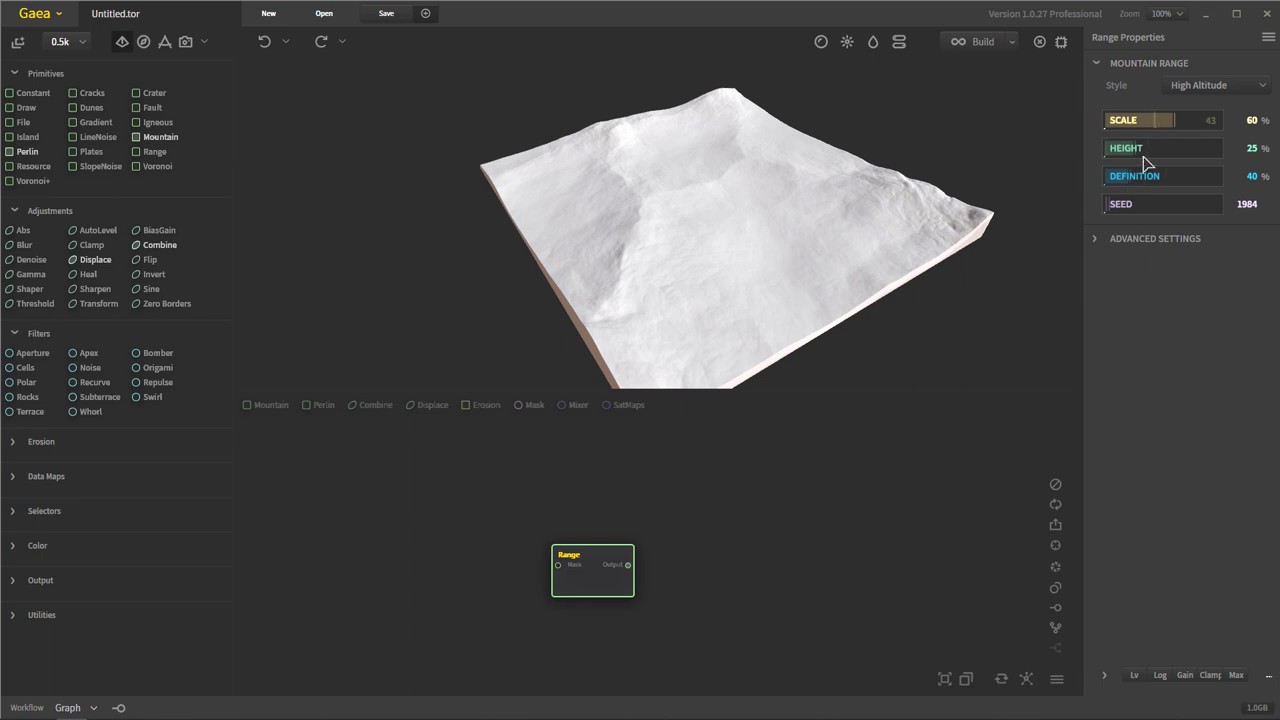
Try Height 67% and Scale 8% on the Range node, settling on Height 93% and Scale 91%.
left_click(1182, 147)
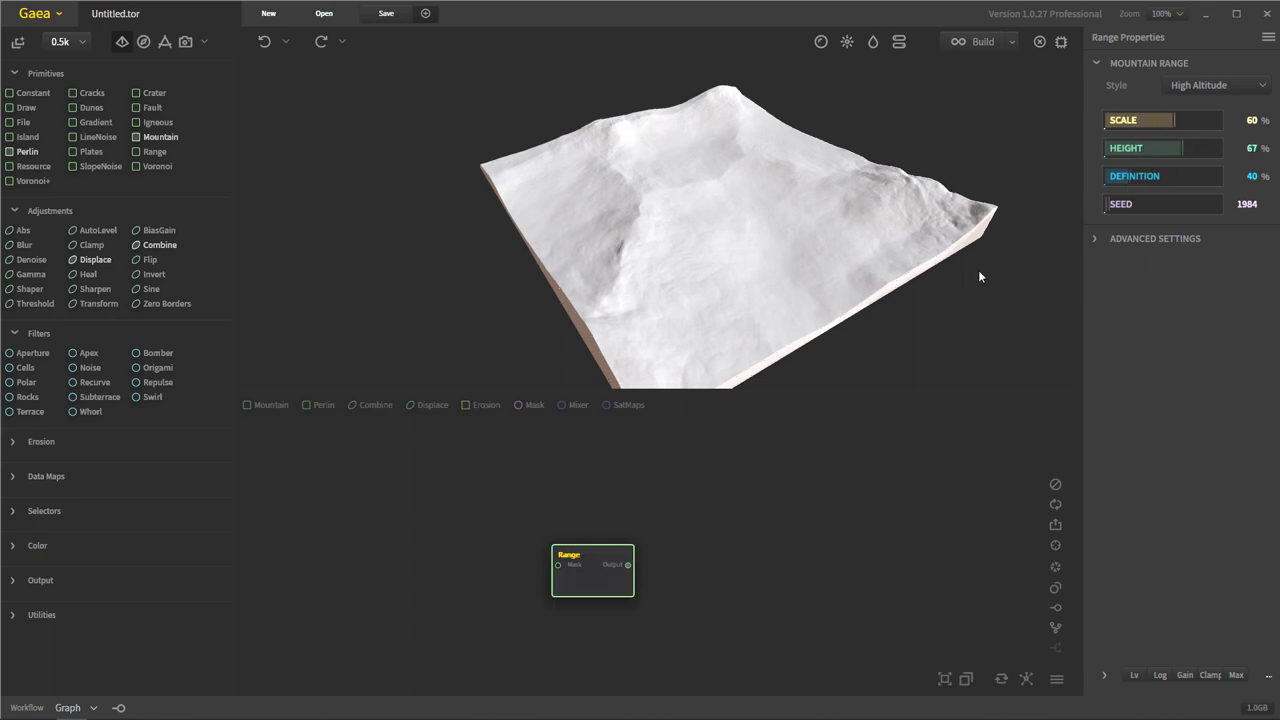
left_click_drag(615, 245, 1074, 160)
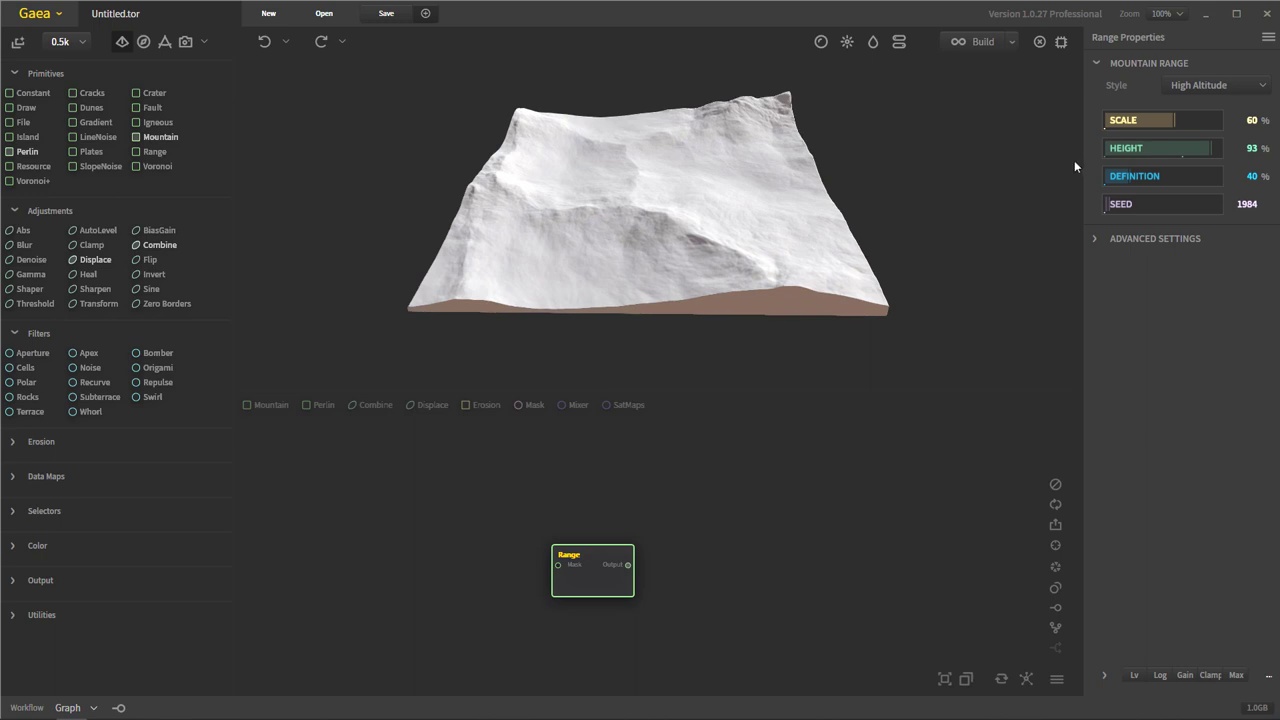
left_click(1135, 125)
left_click_drag(689, 214, 1145, 128)
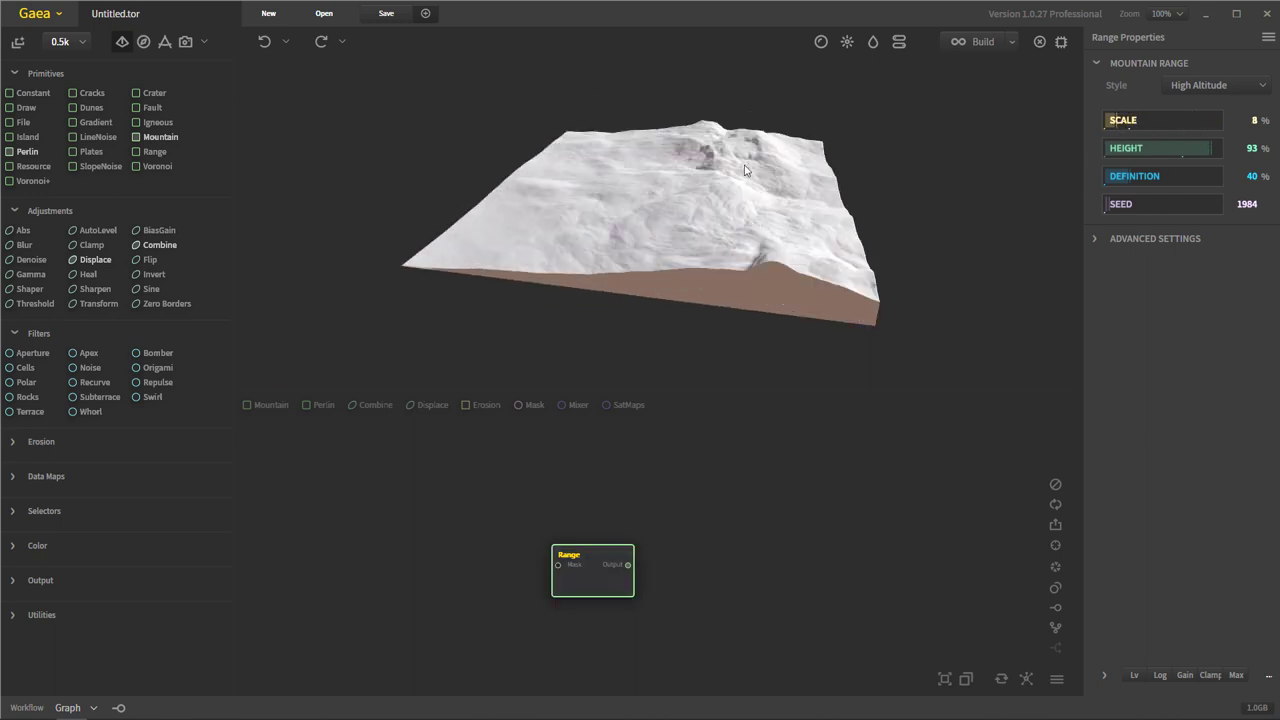
left_click_drag(663, 229, 657, 145)
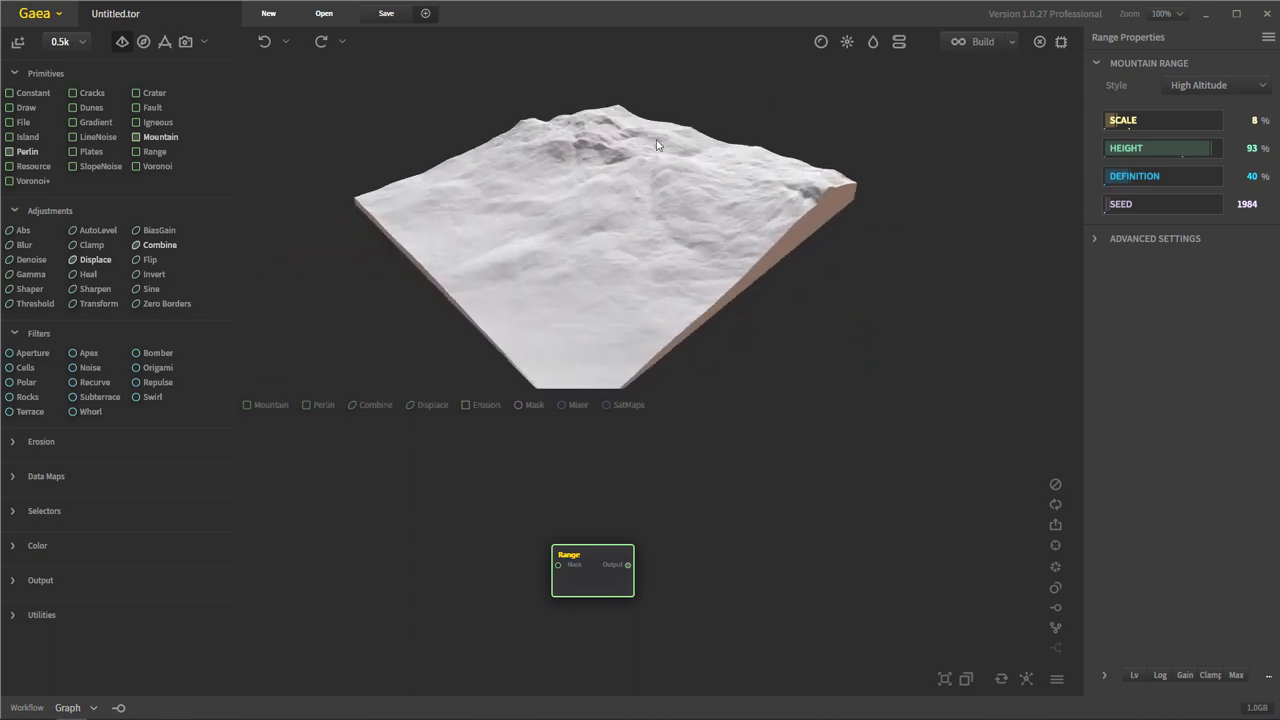
left_click(1210, 121)
left_click_drag(536, 247, 614, 221)
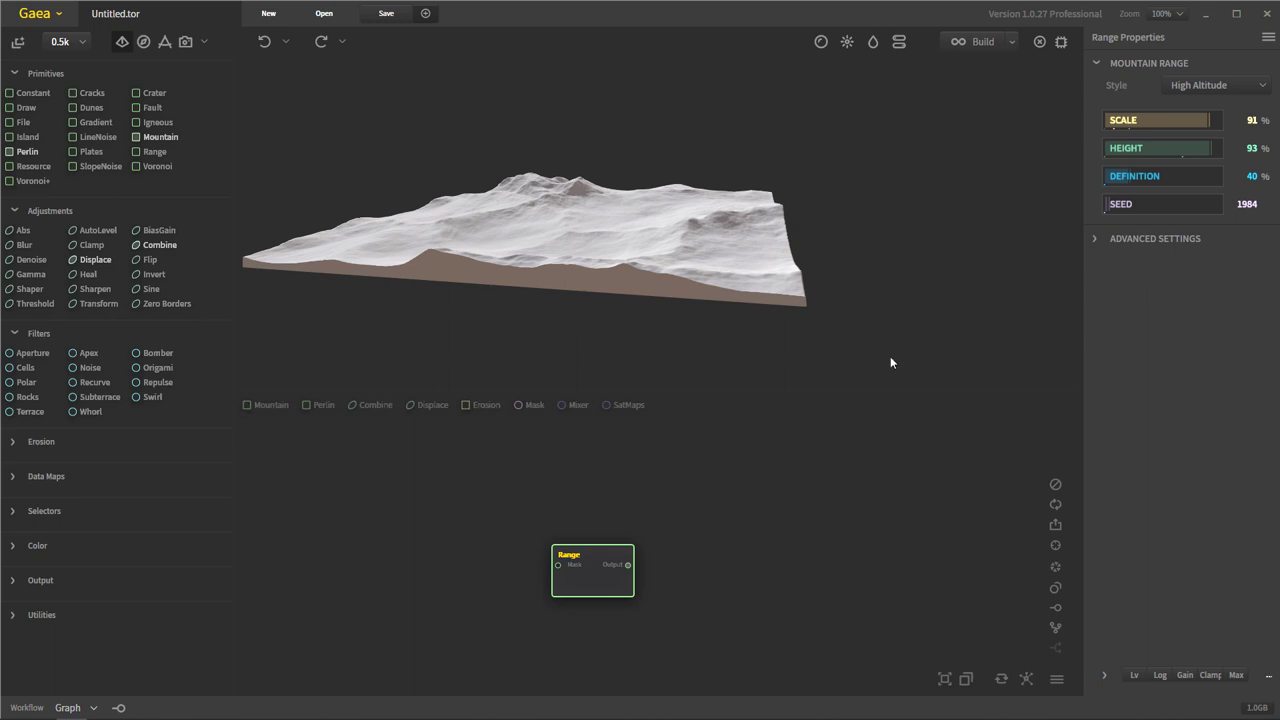
Set the Range node's Definition to 86% and examine the surface detail from above.
left_click(1200, 182)
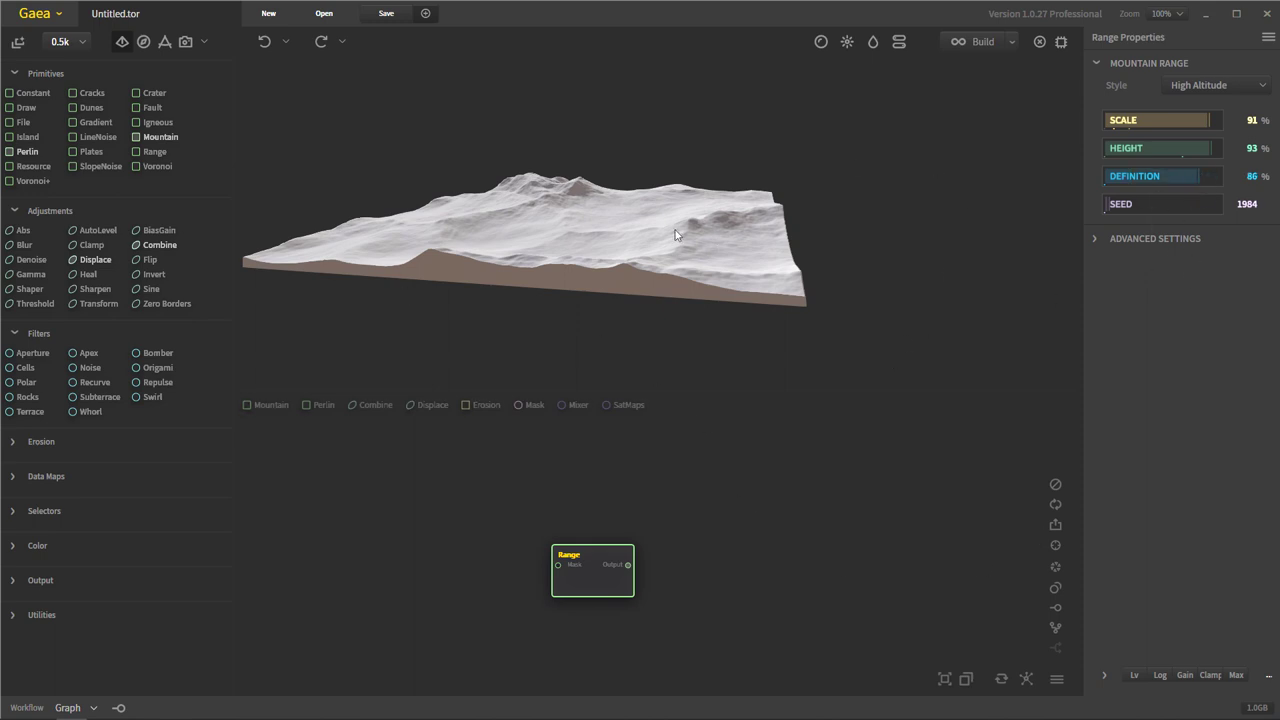
left_click_drag(702, 132, 593, 228)
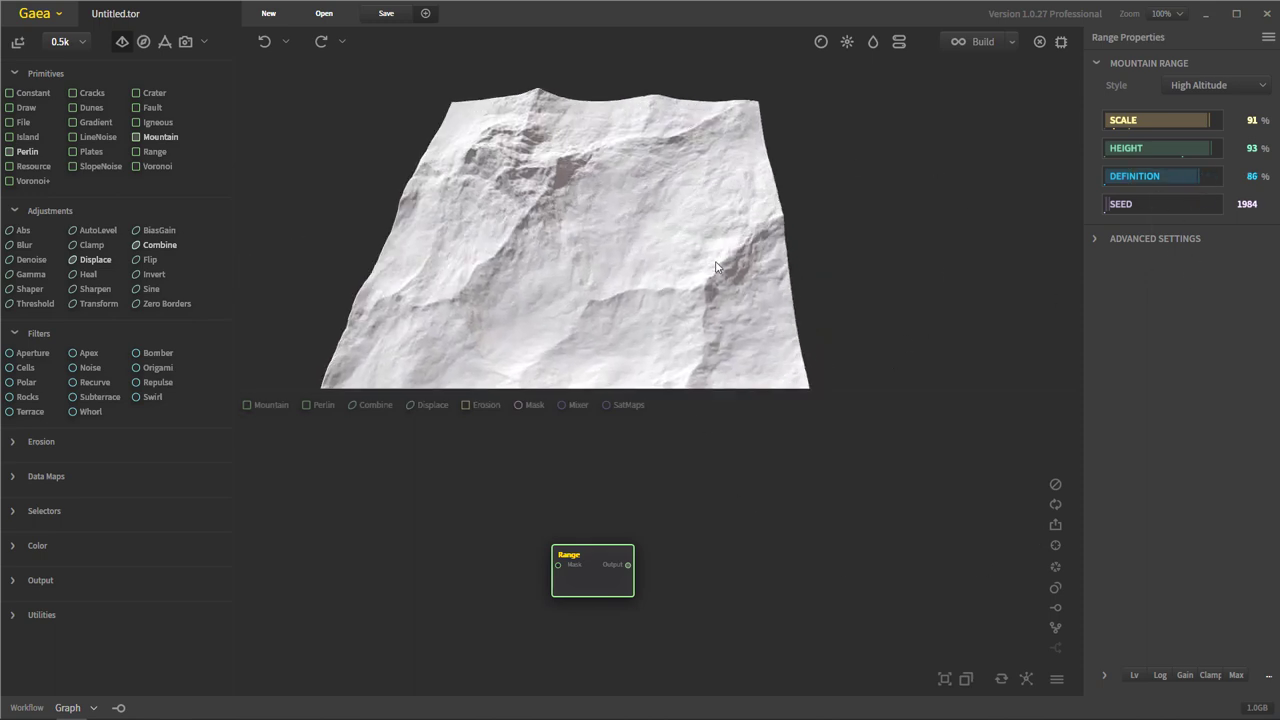
left_click_drag(715, 266, 718, 297)
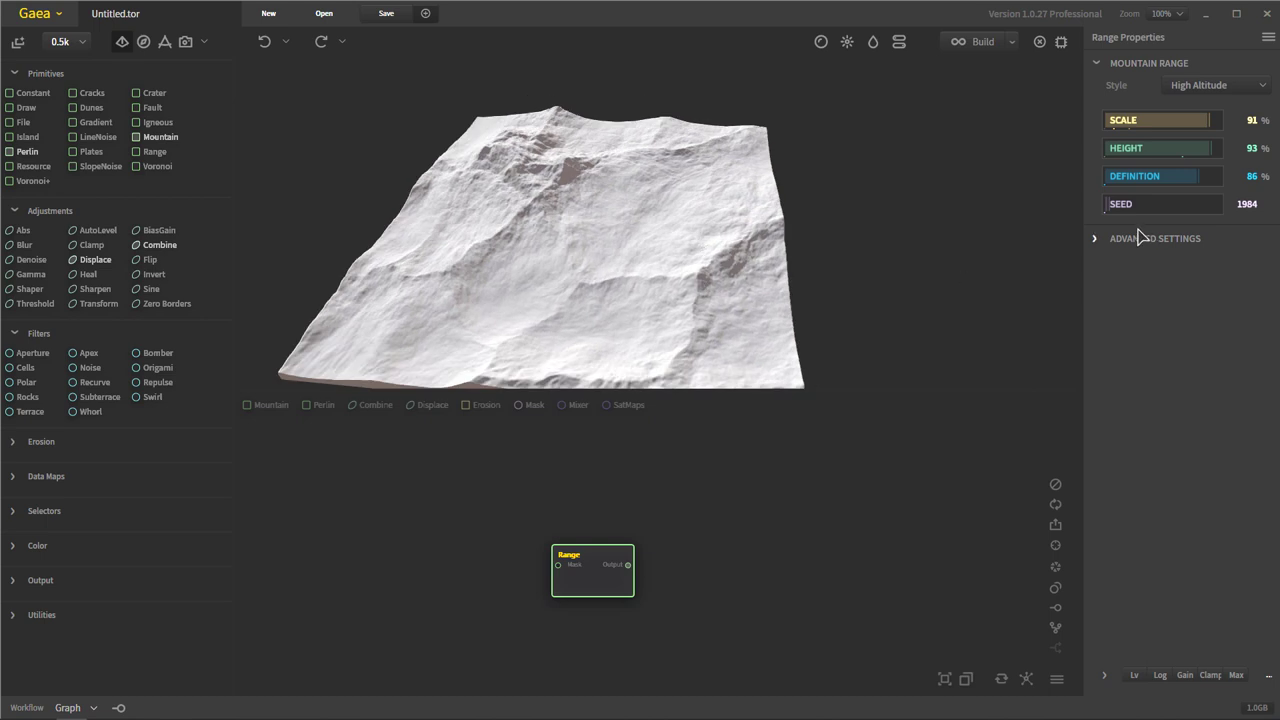
Set the Range node's Seed to 67566 and reveal its advanced Scale X and Scale Y settings.
left_click(1165, 204)
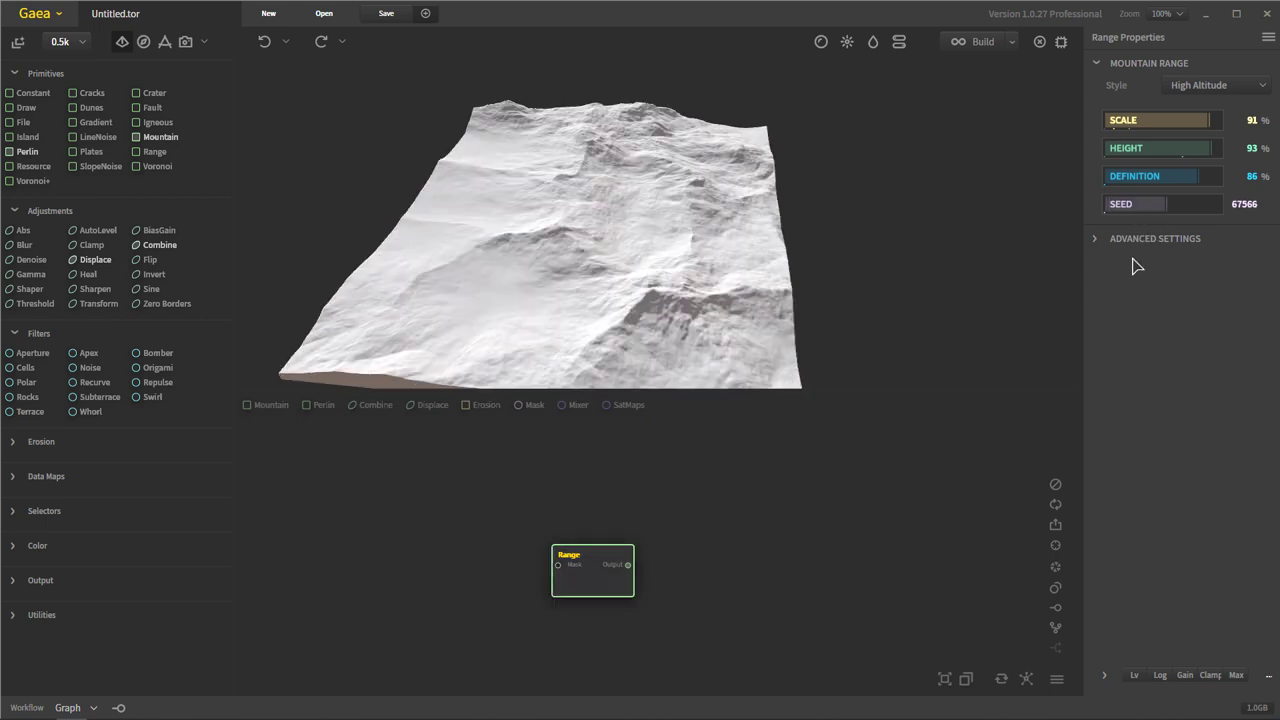
left_click(1136, 239)
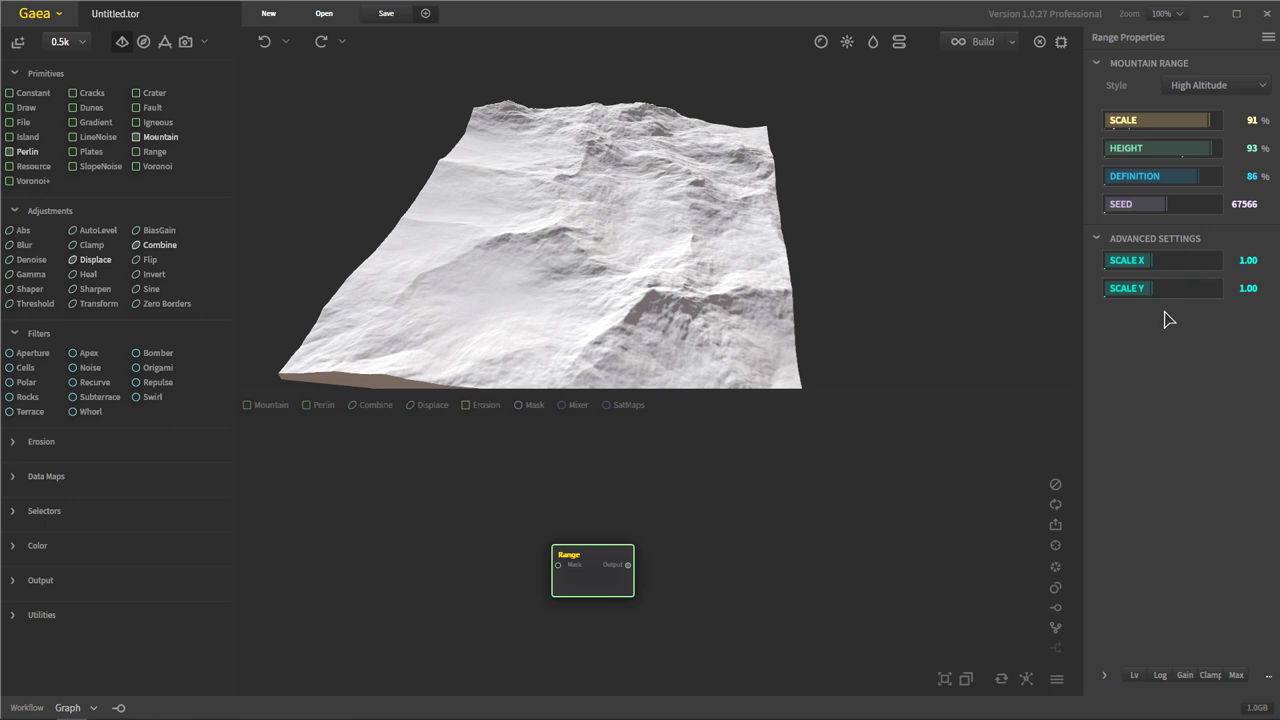
left_click_drag(677, 295, 721, 338)
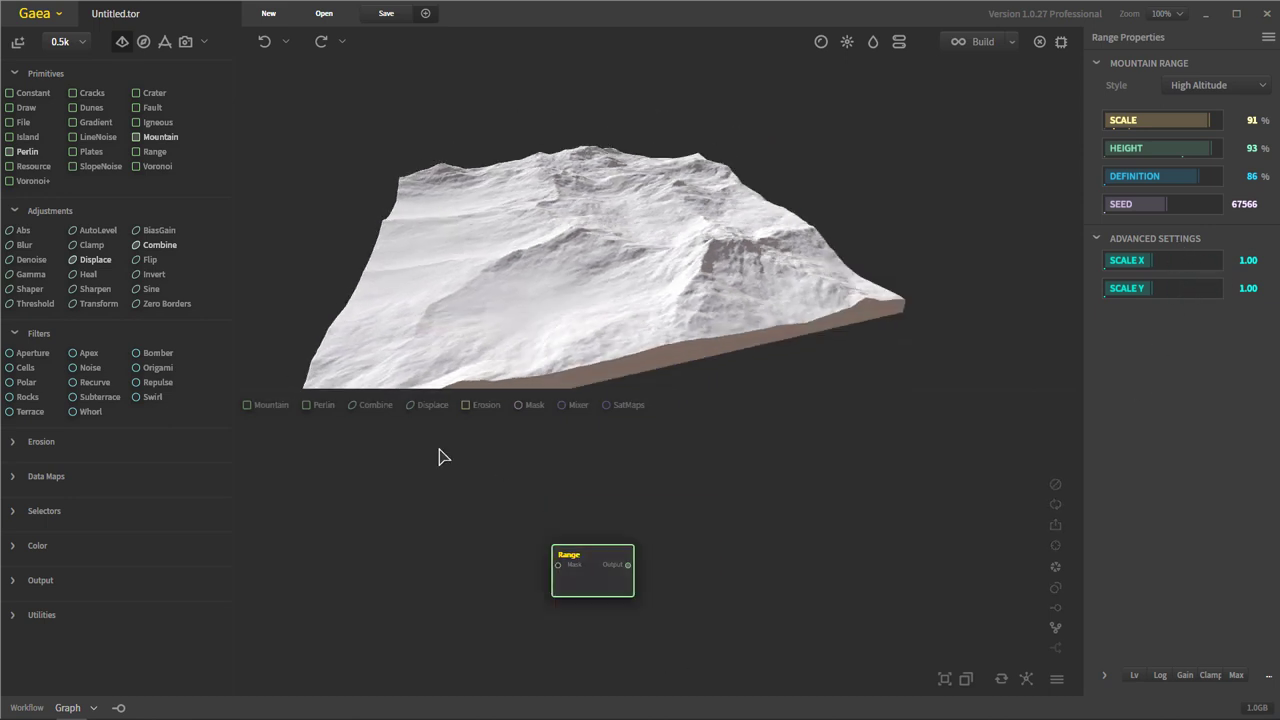
Delete the Range node from the graph.
key("Delete")
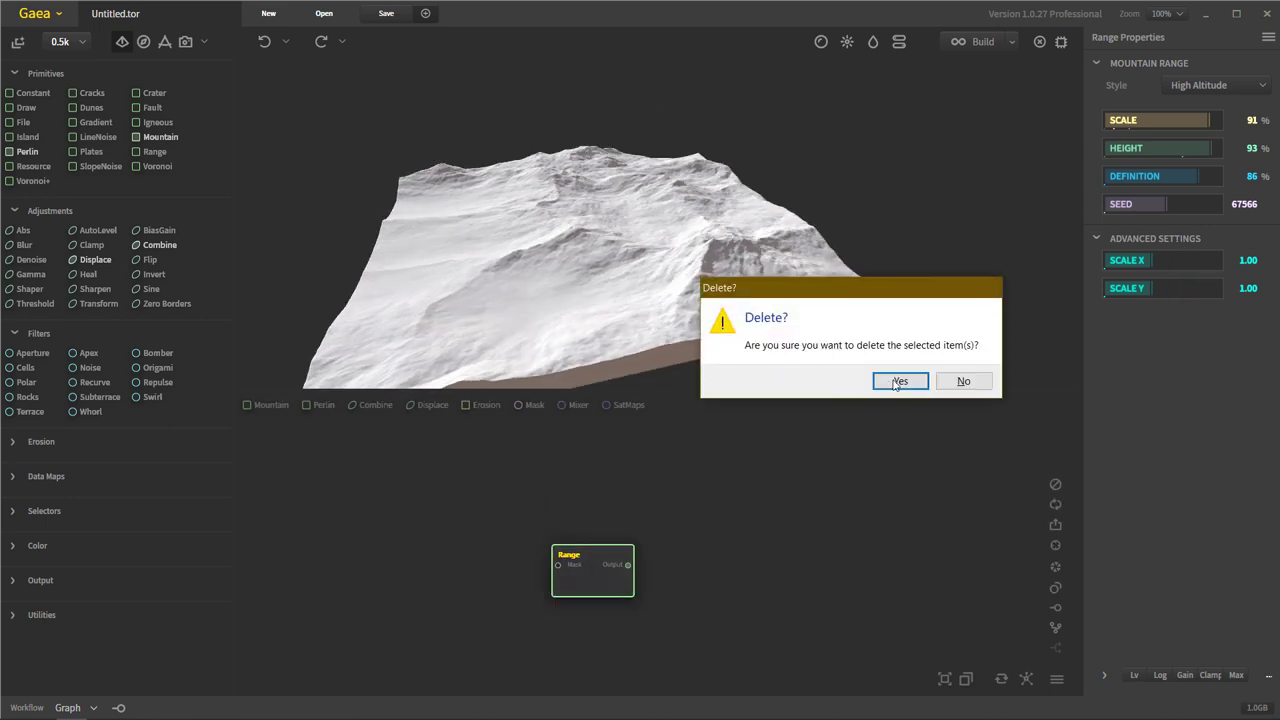
left_click(899, 381)
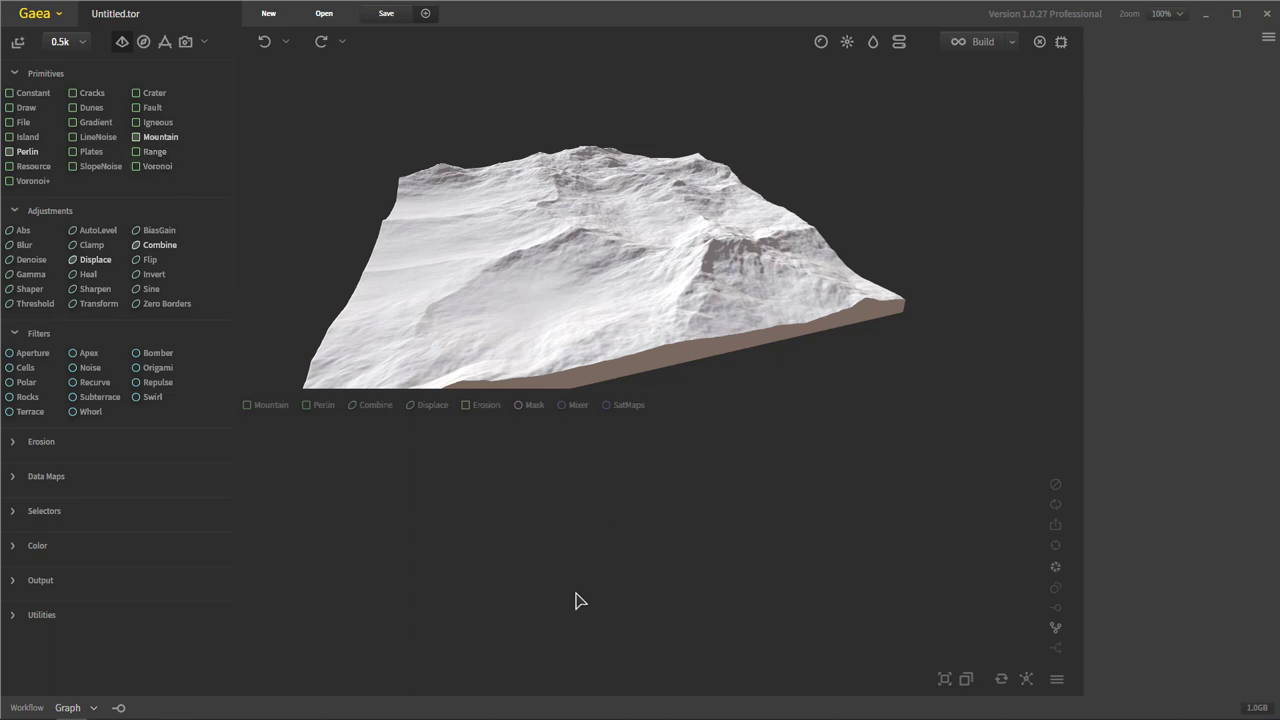
left_click_drag(739, 242, 747, 160)
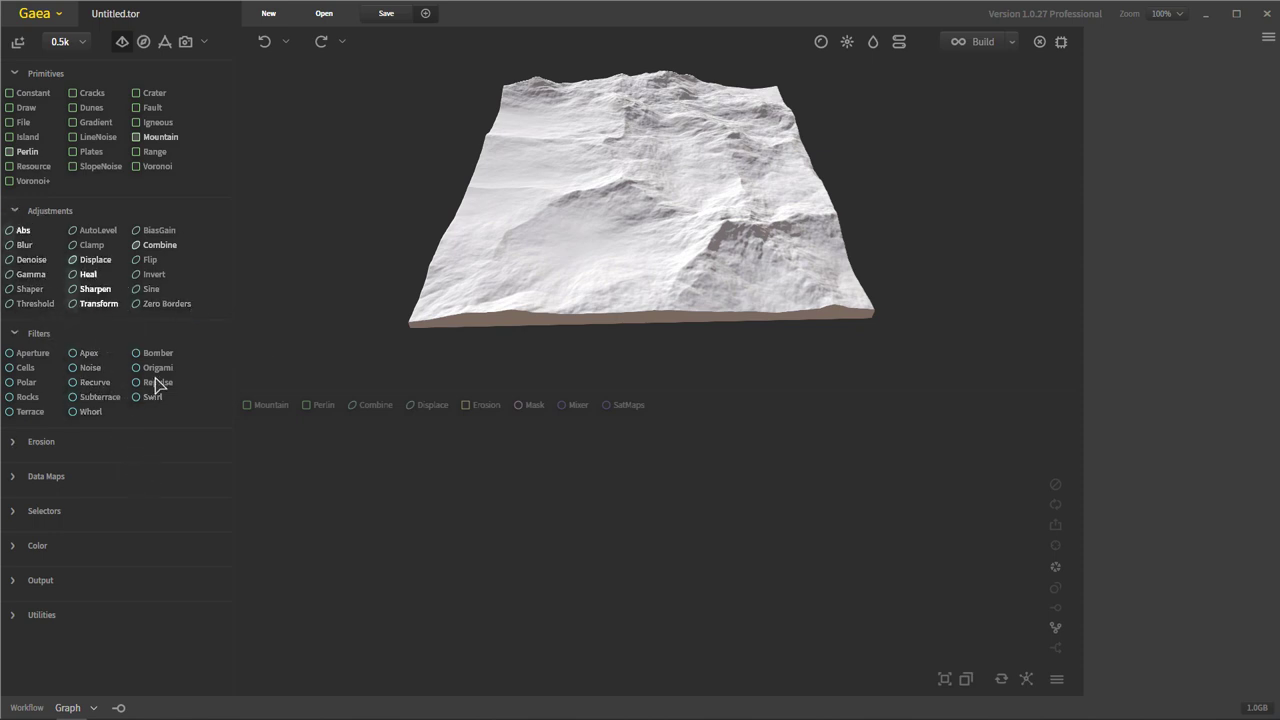
left_click_drag(758, 268, 753, 239)
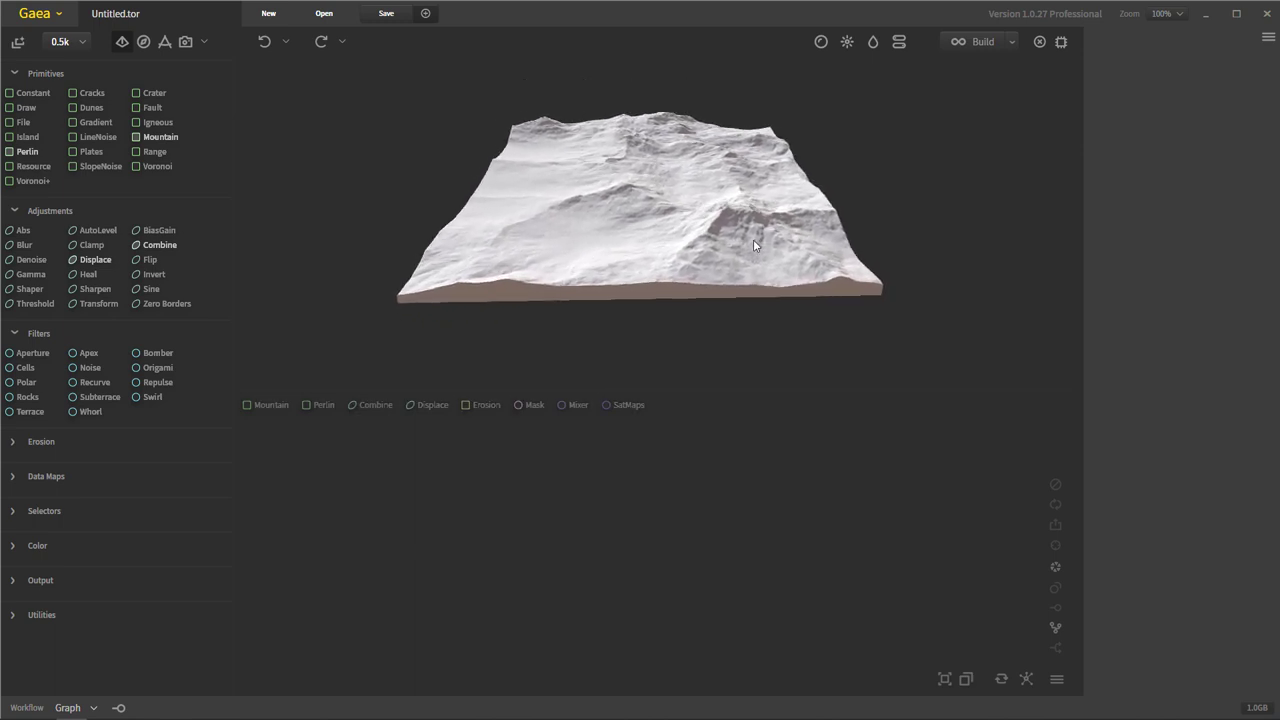